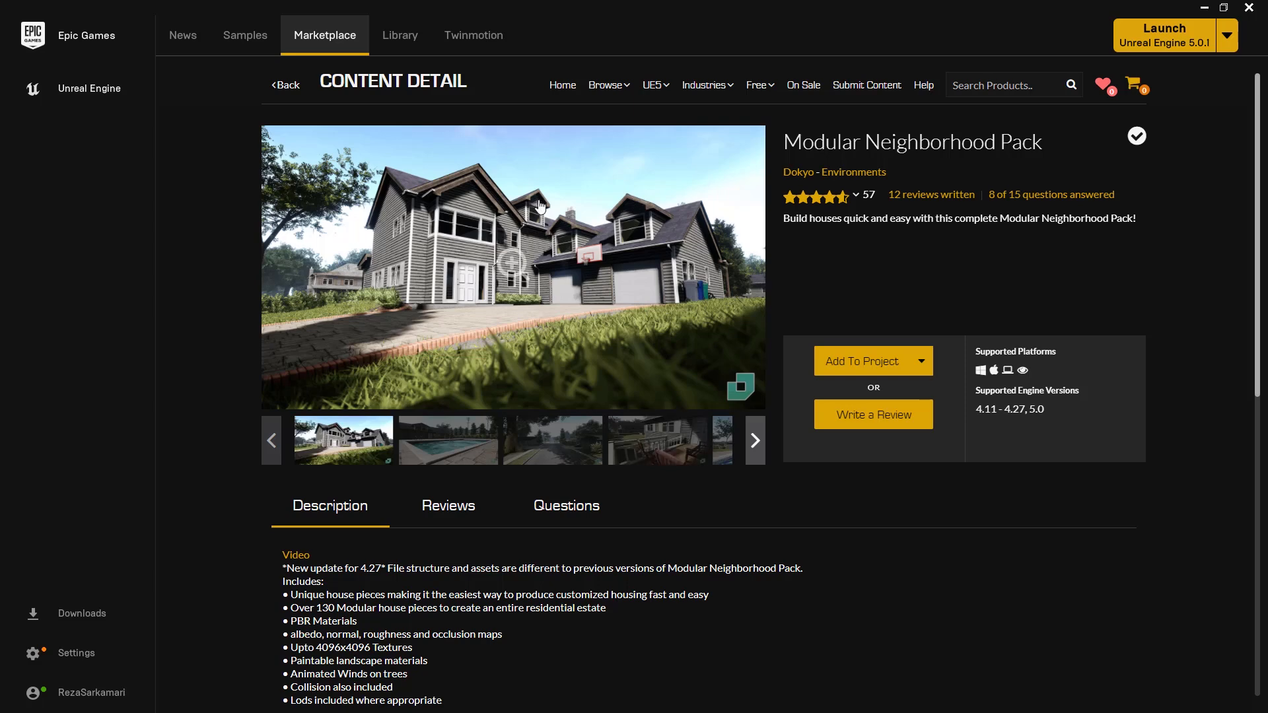
# Minimize the Epic Games Launcher and open the Lesson04_Lighting project from the 04_Lighting folder in UE5 Lessons.
pyautogui.click(1204, 7)
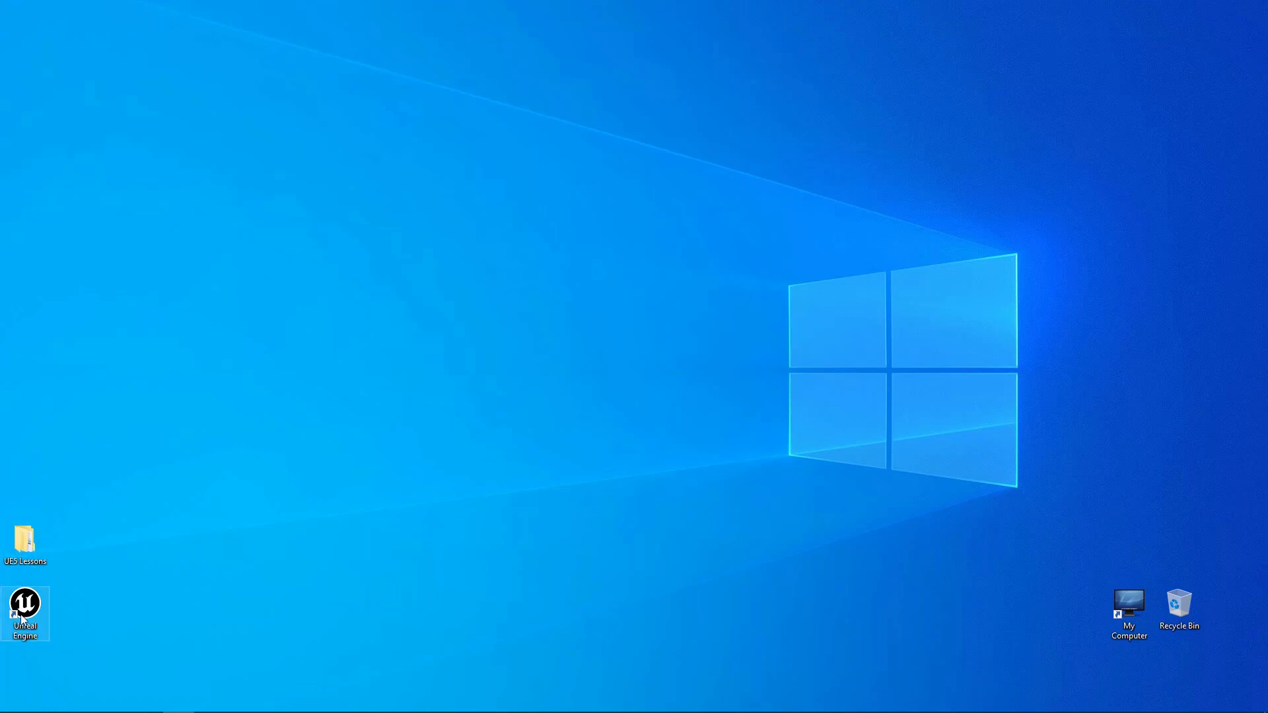
pyautogui.doubleClick(25, 541)
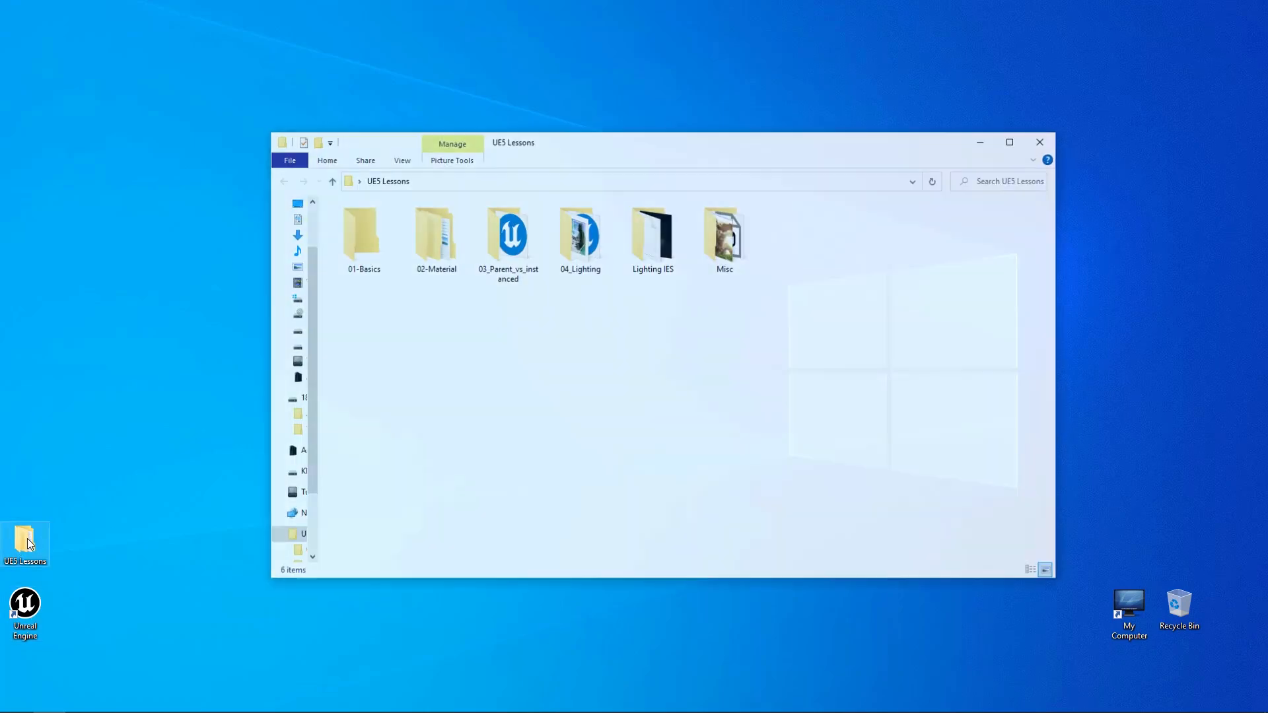
pyautogui.doubleClick(578, 246)
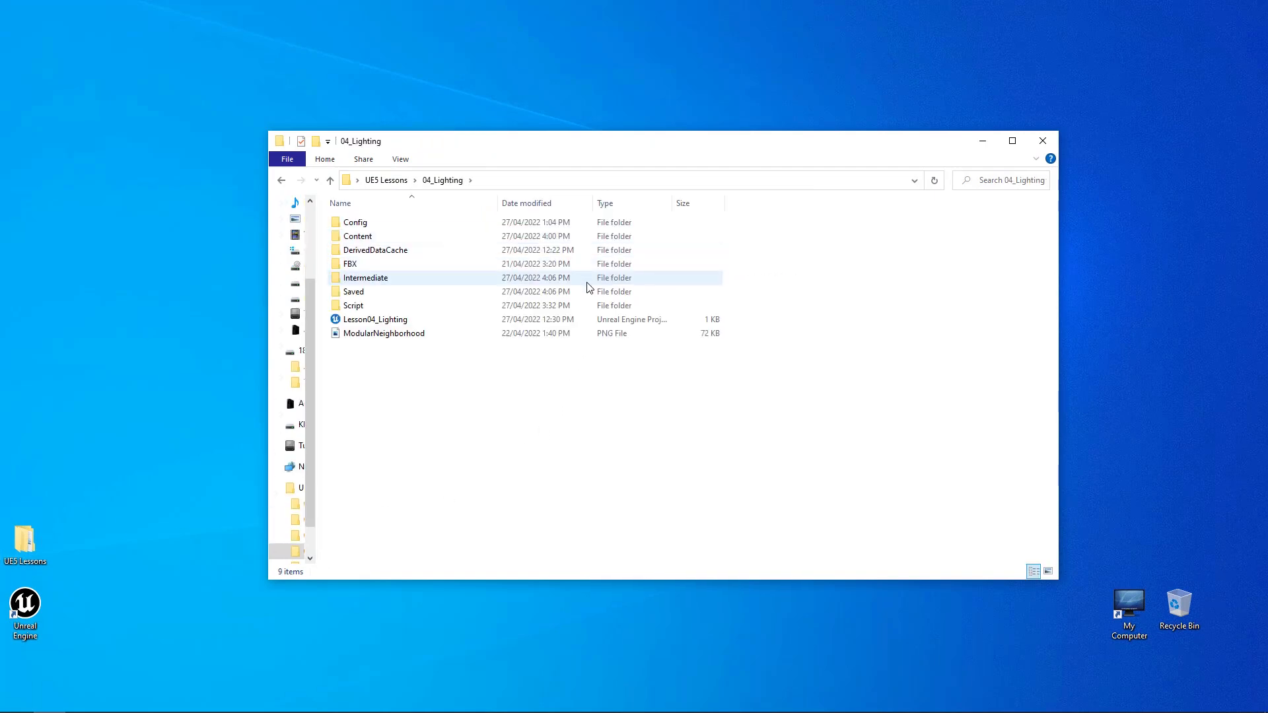
pyautogui.click(385, 323)
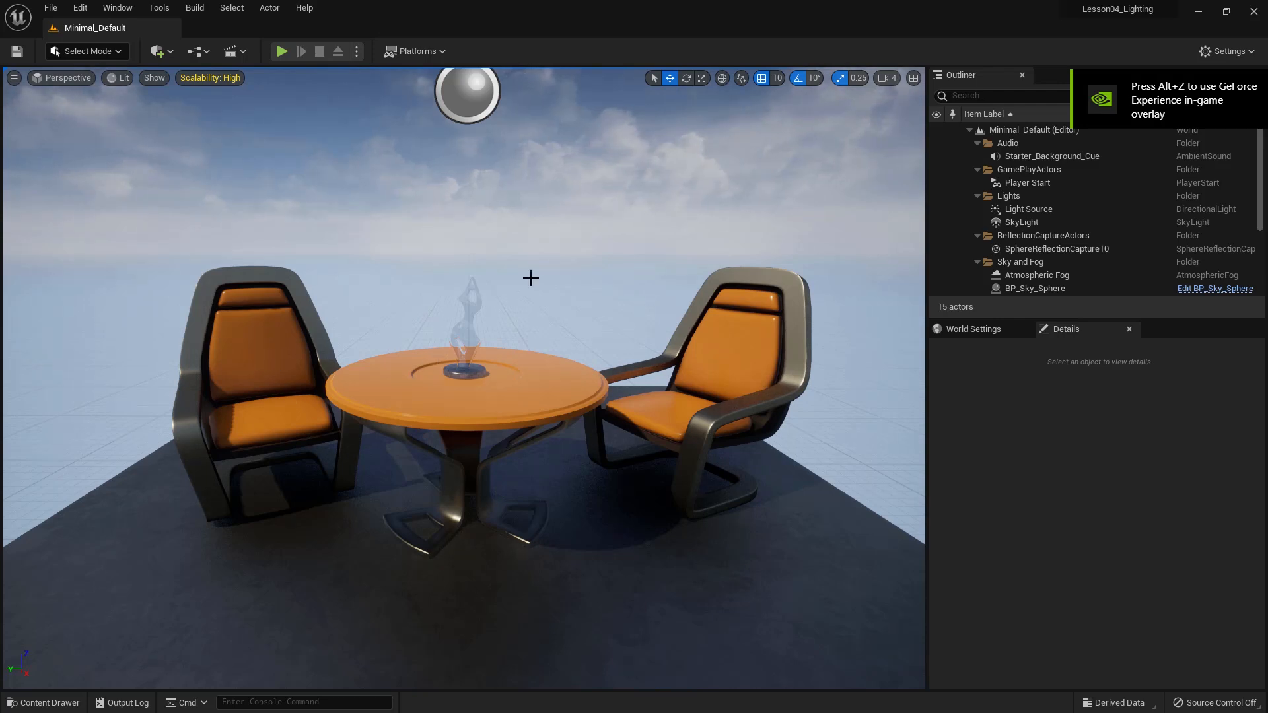
# Open the Demo_Map level from the ModularNeighborhood Maps folder and dismiss the message log.
pyautogui.click(65, 702)
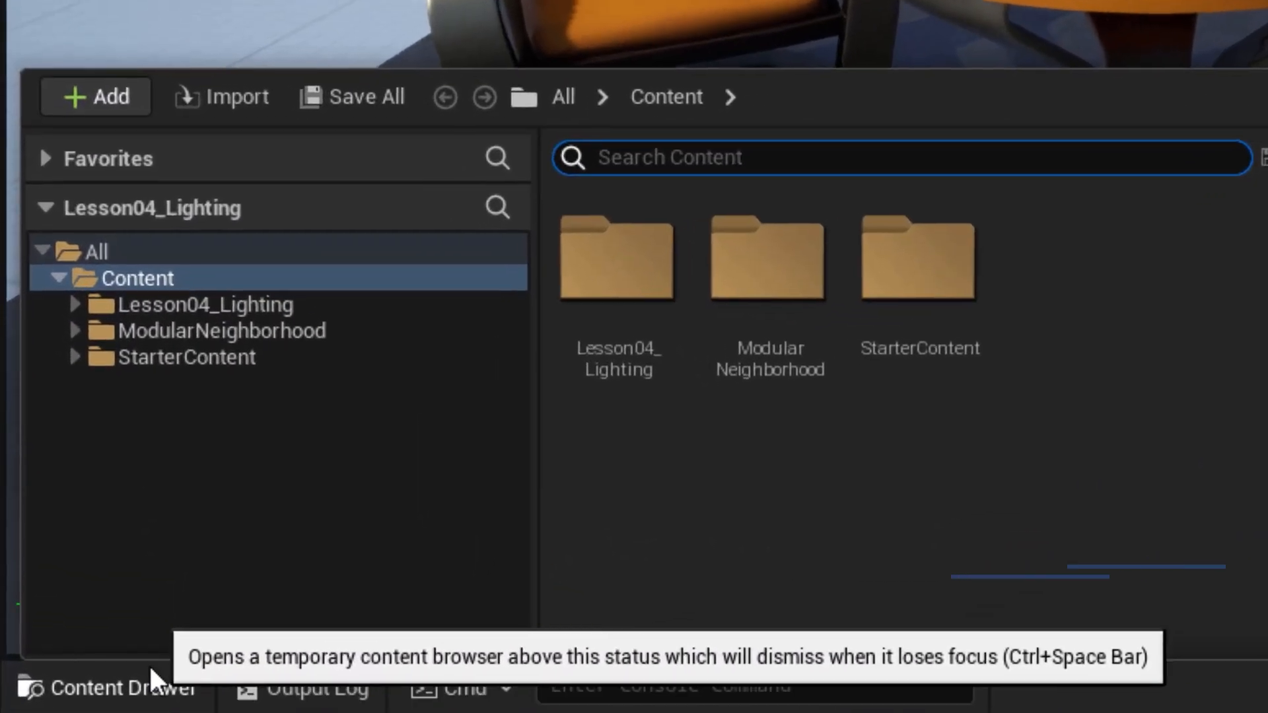
pyautogui.click(173, 360)
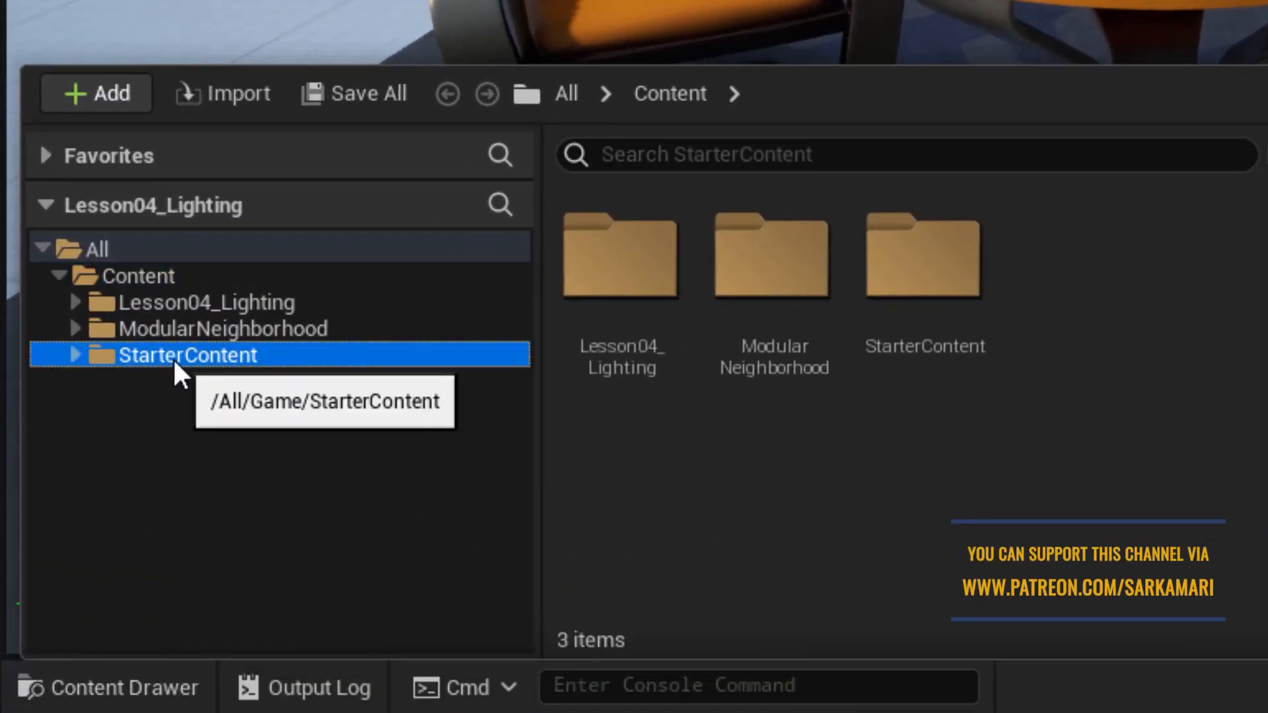
pyautogui.click(151, 305)
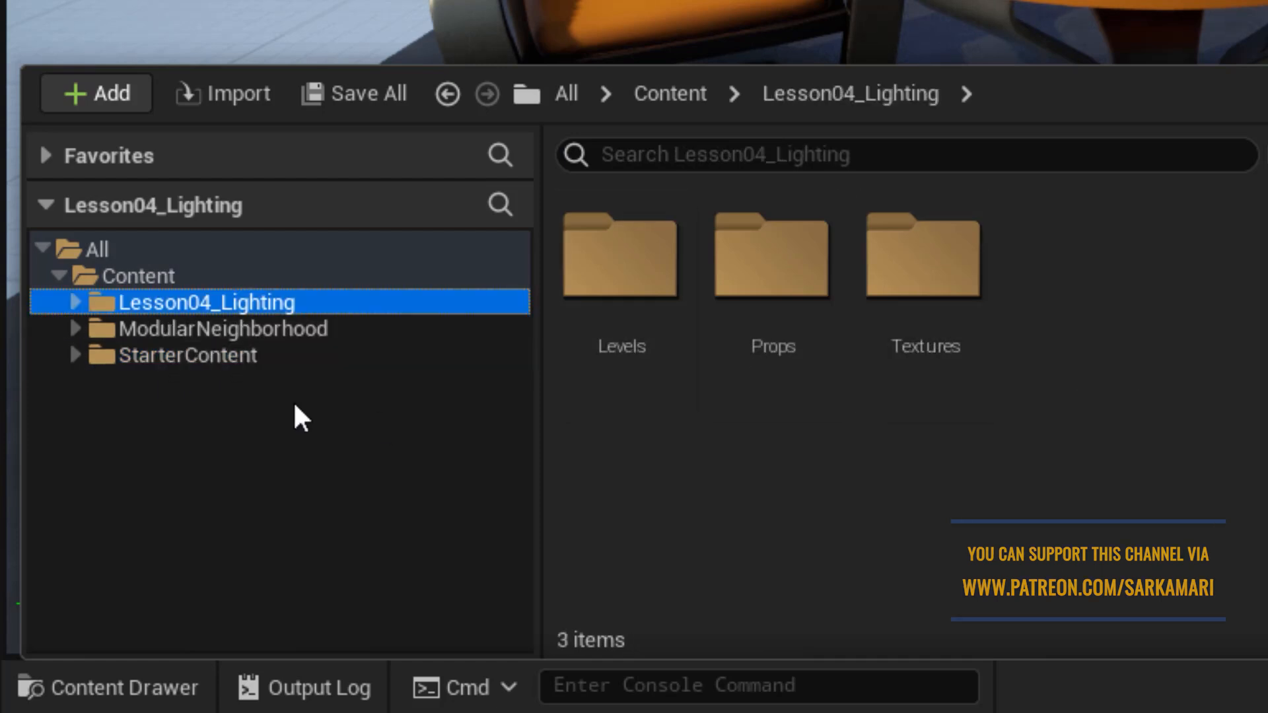
pyautogui.click(185, 331)
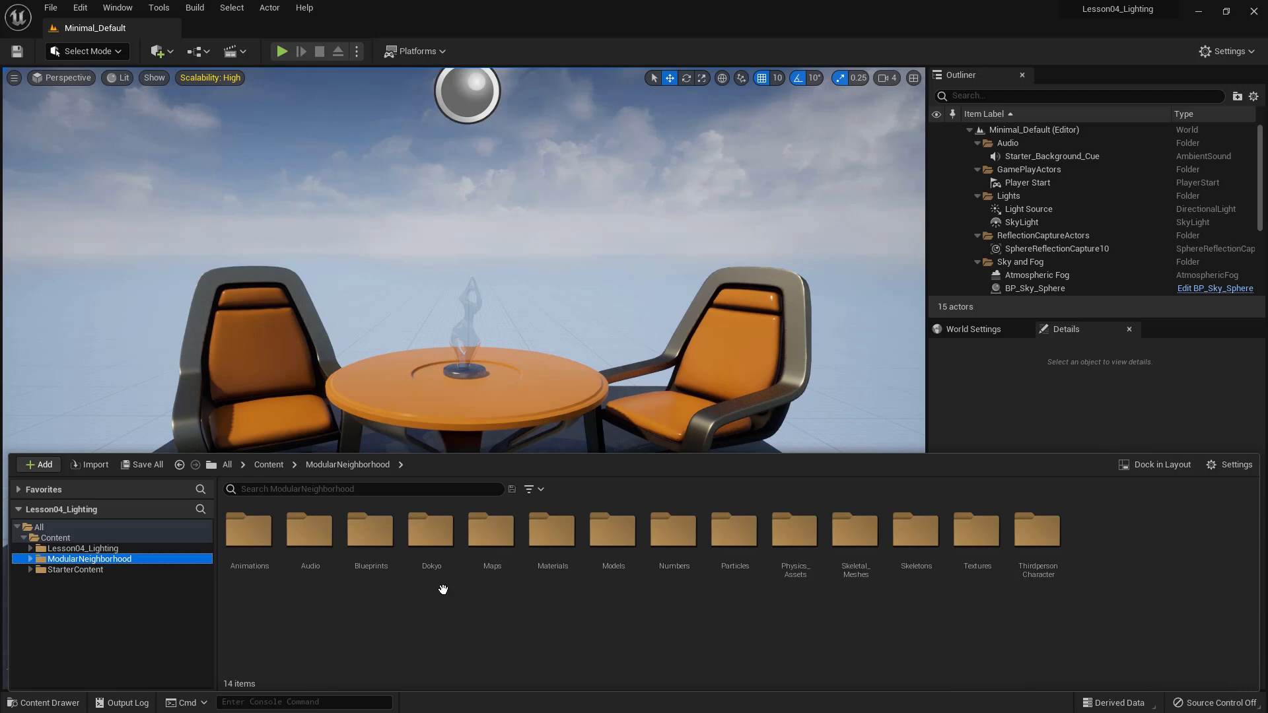
pyautogui.doubleClick(487, 540)
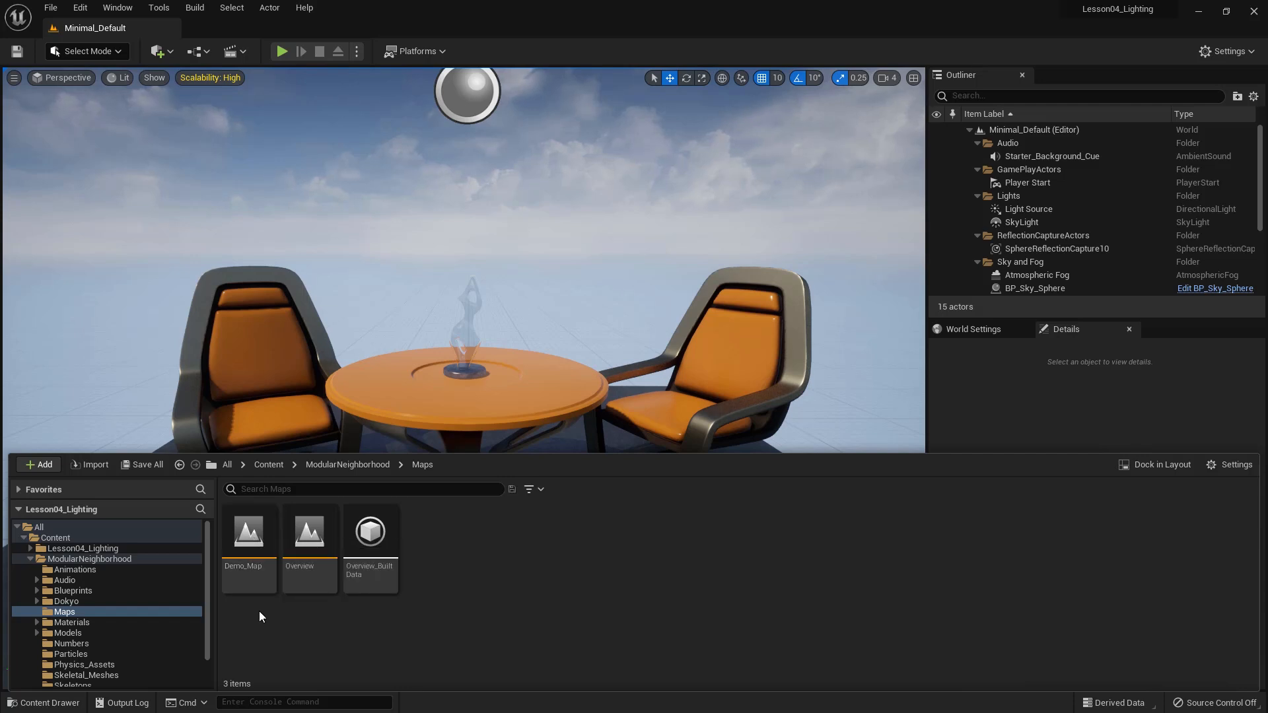
pyautogui.doubleClick(253, 527)
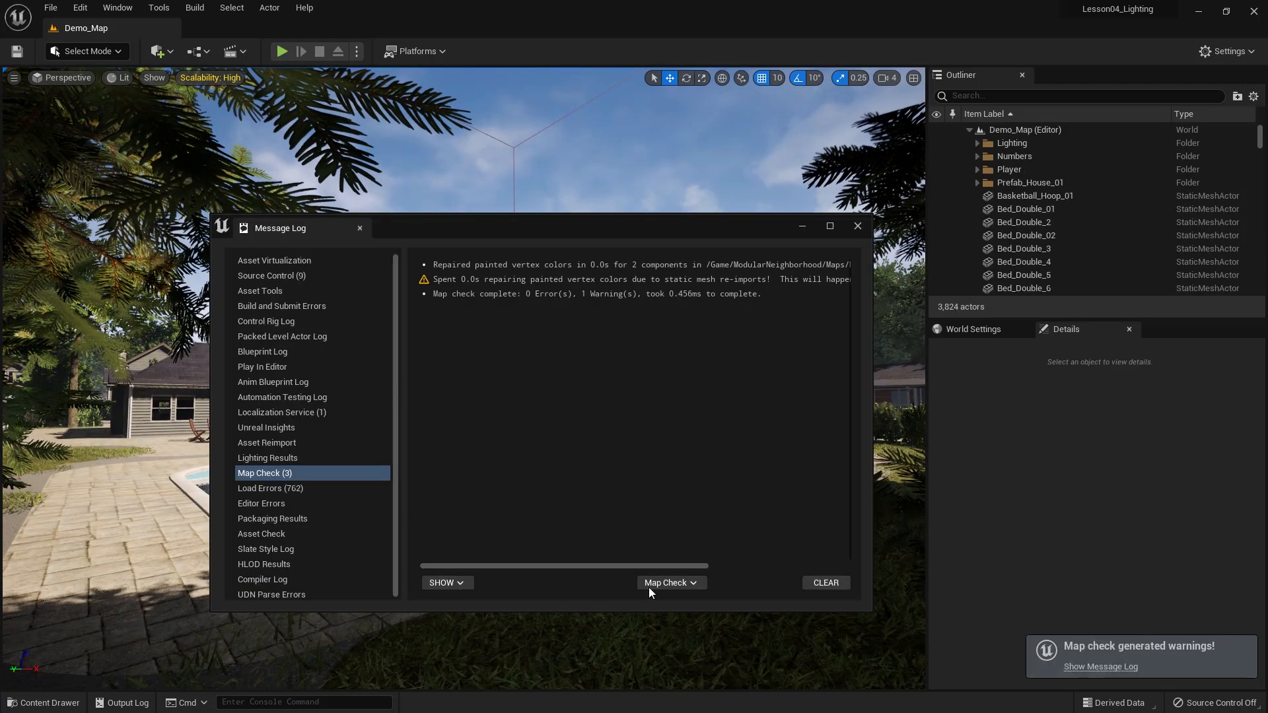
pyautogui.click(857, 227)
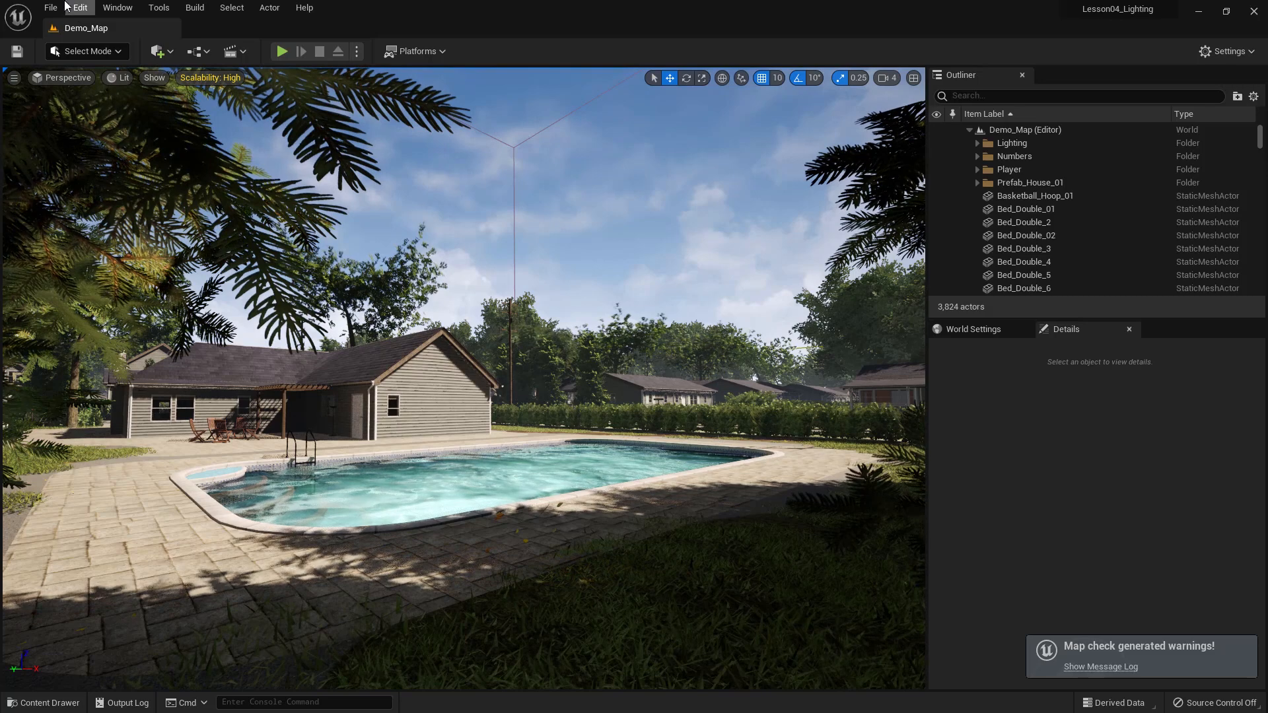
# Review the Editor Startup Map choices under Maps & Modes in the project settings, leaving the setting as it is.
pyautogui.click(82, 9)
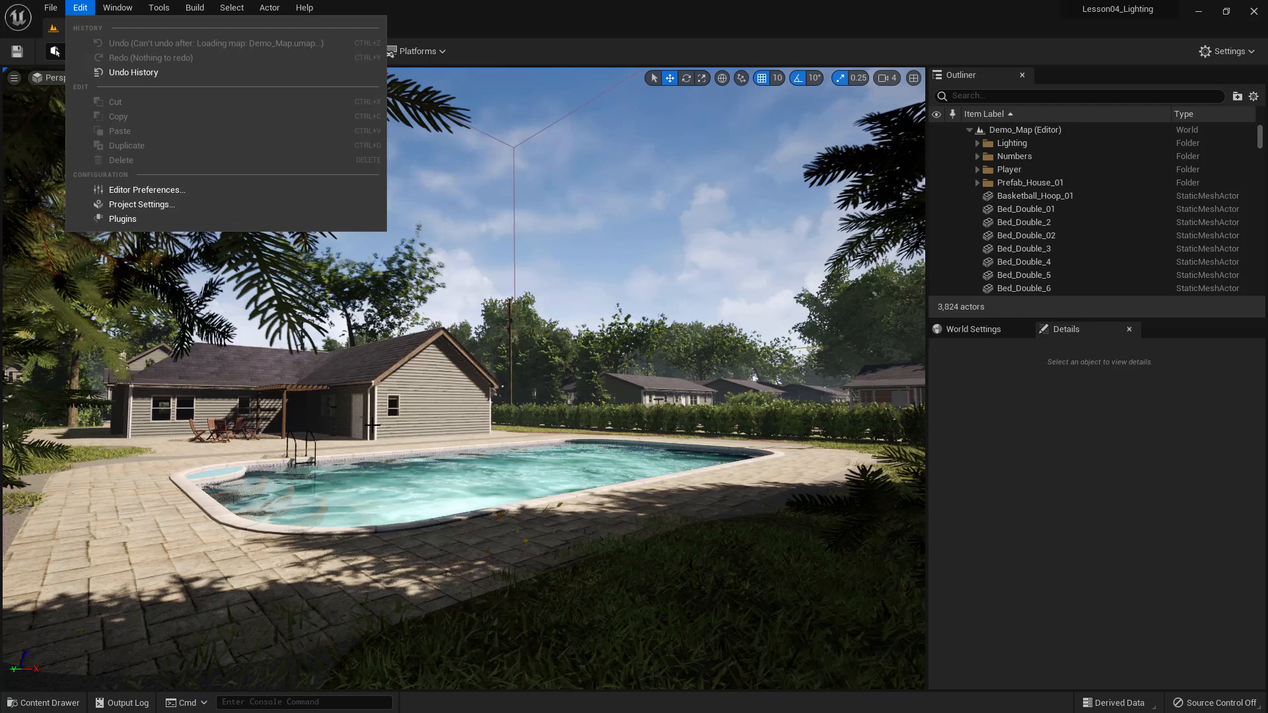
pyautogui.click(158, 208)
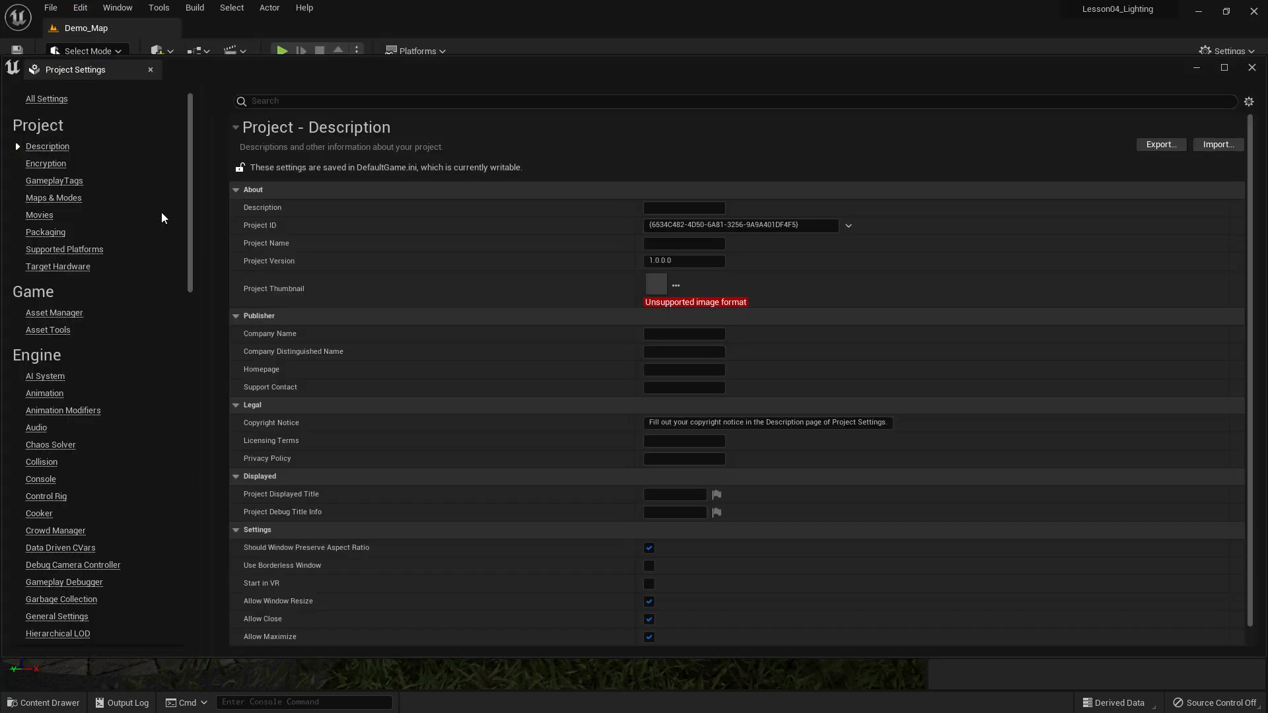
pyautogui.click(42, 200)
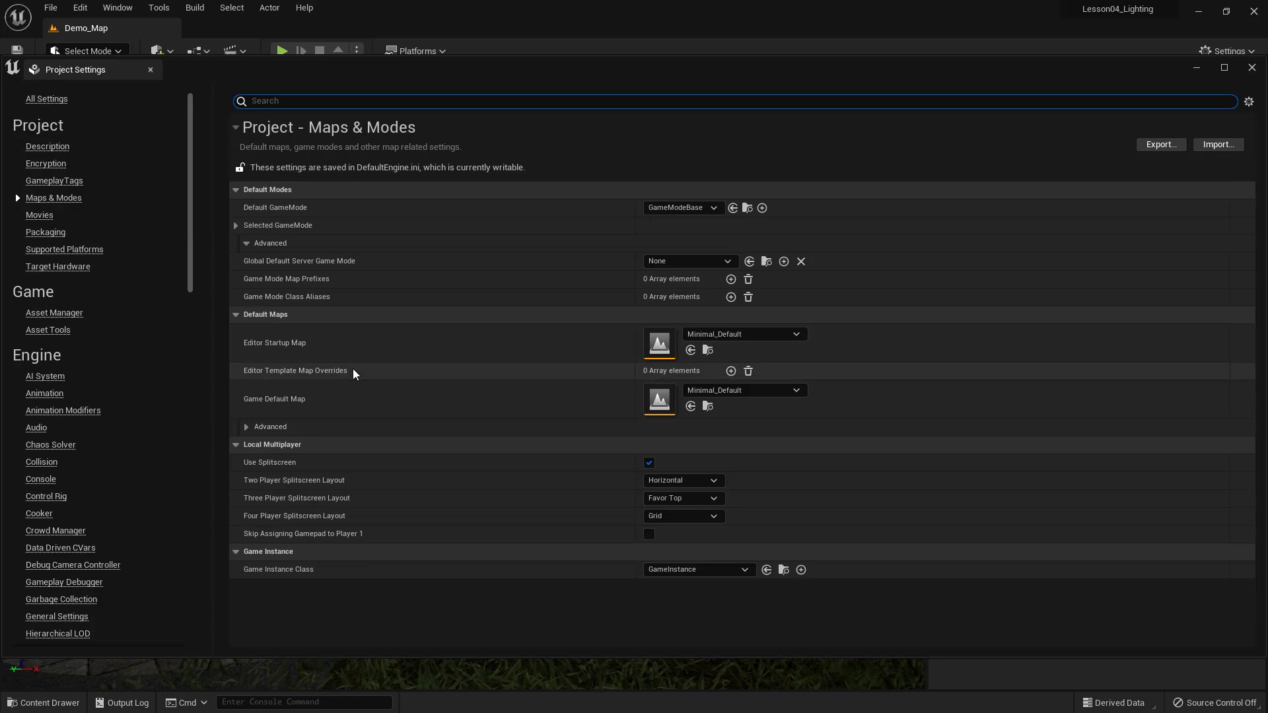
pyautogui.moveTo(275, 344)
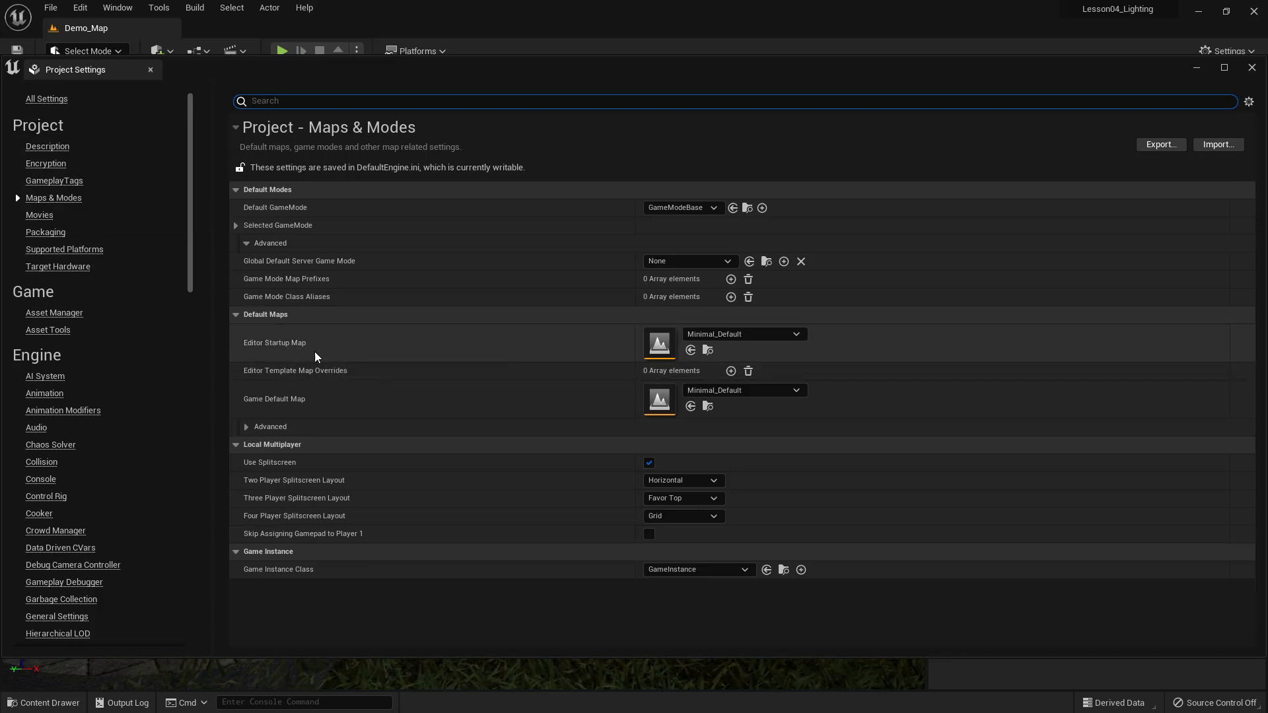
pyautogui.click(799, 332)
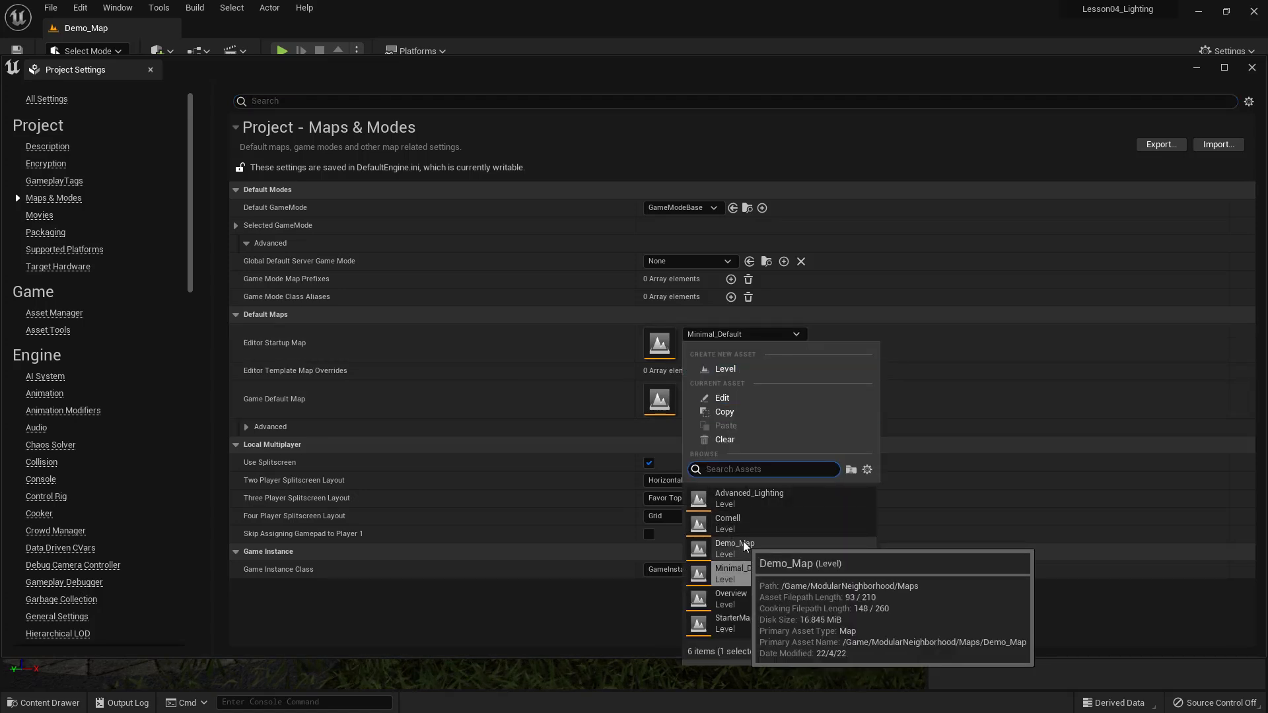
pyautogui.click(576, 614)
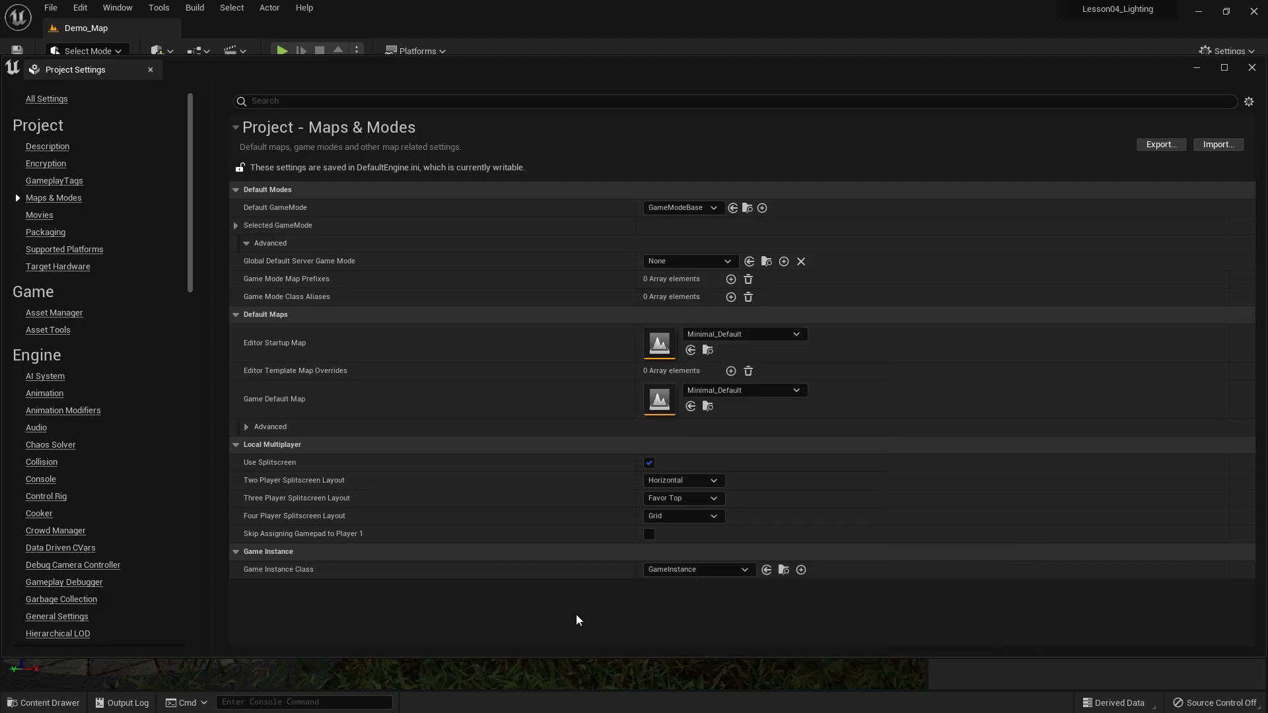
pyautogui.click(1252, 68)
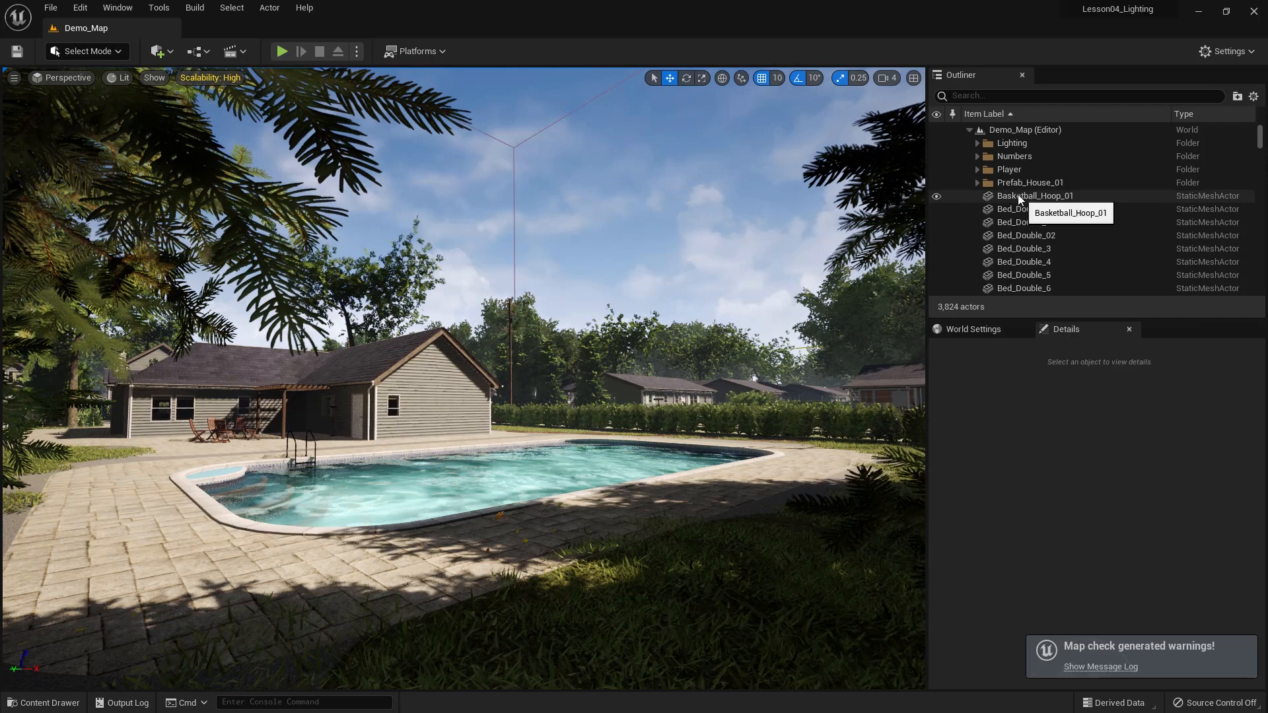
# Group all loose actors from Basketball_Hoop_01 to Wall_Low_Quart_14 into a new Outliner folder named prop and collapse it.
pyautogui.click(1053, 196)
pyautogui.moveTo(1260, 132); pyautogui.dragTo(1259, 294)
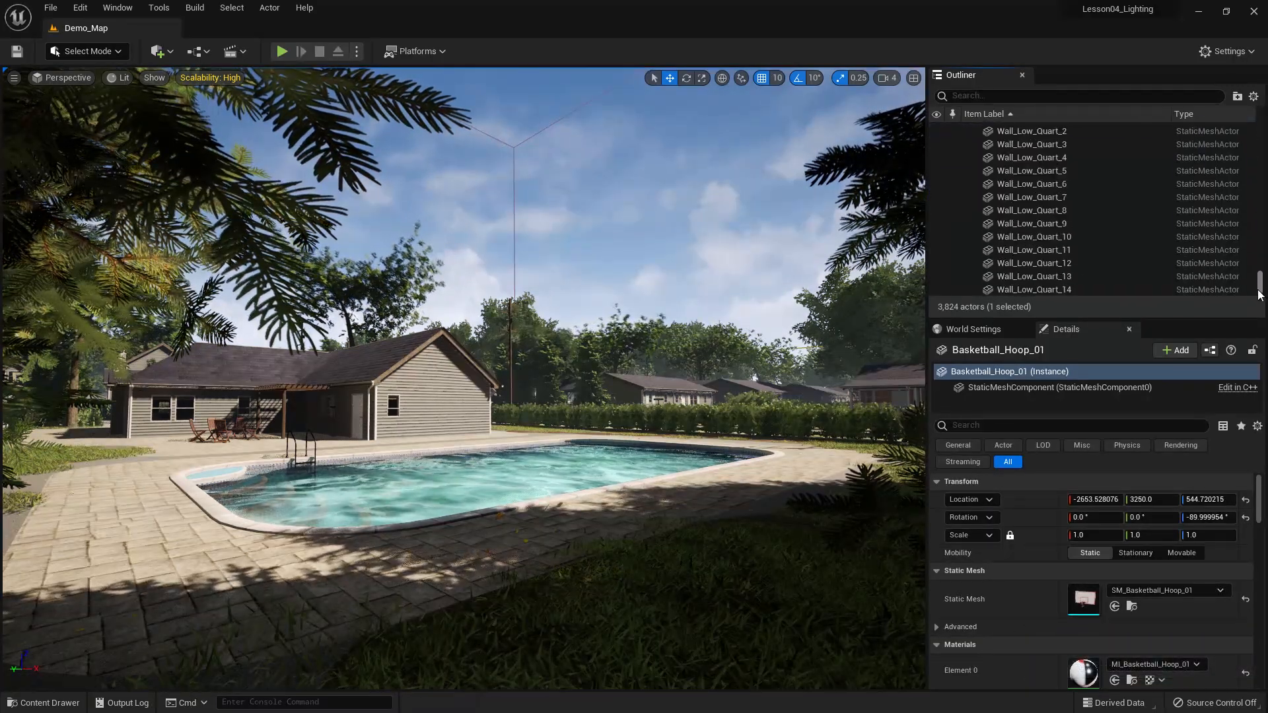
pyautogui.keyDown('shift'); pyautogui.click(1041, 291); pyautogui.keyUp('shift')
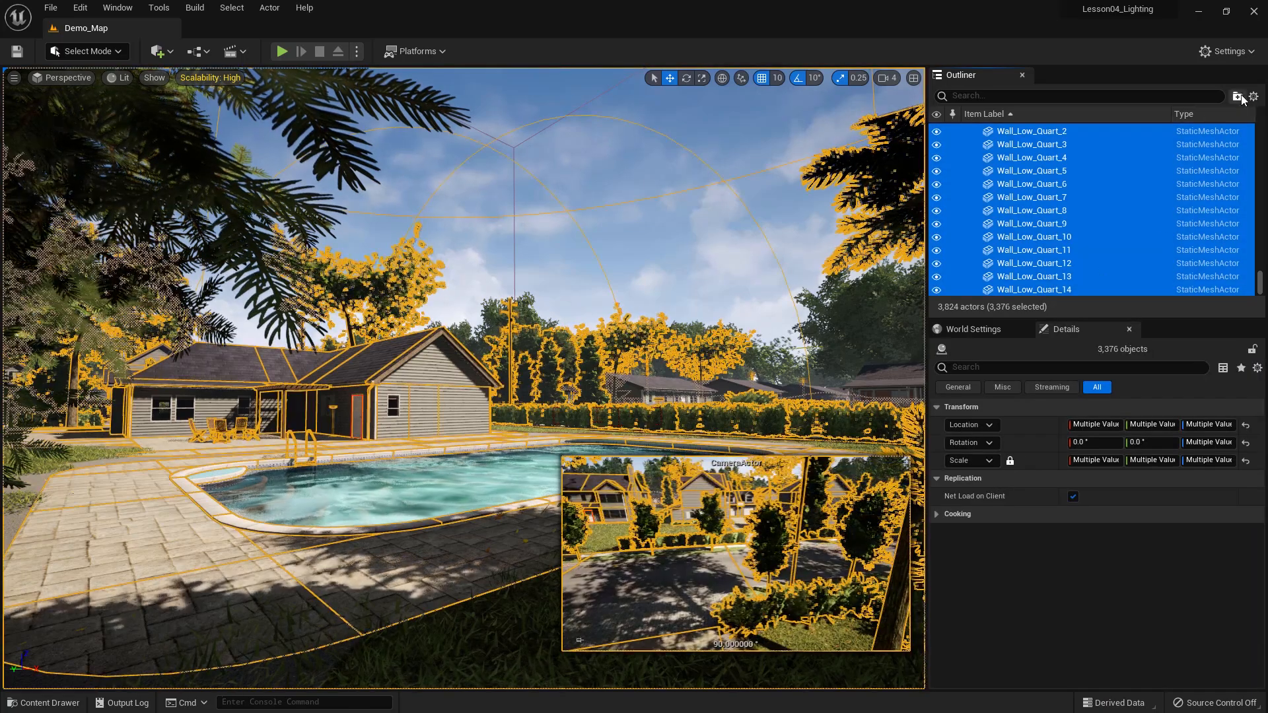
pyautogui.click(1237, 97)
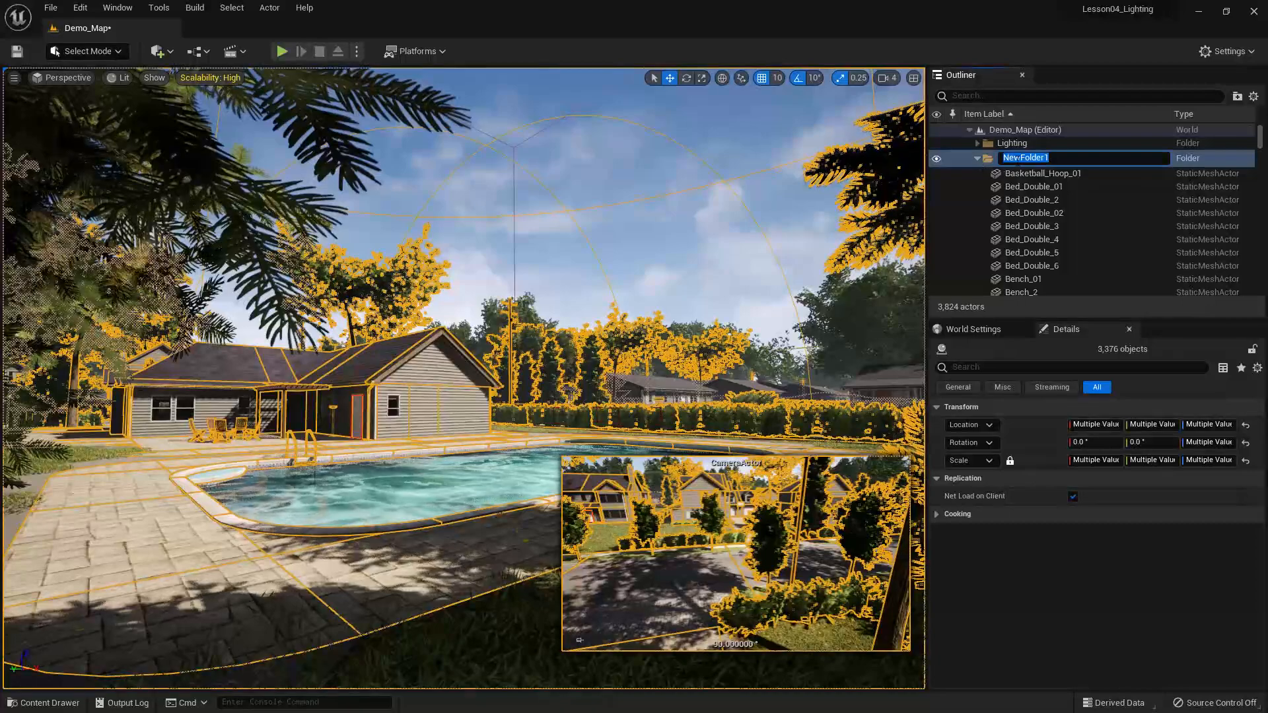
pyautogui.write('prop')
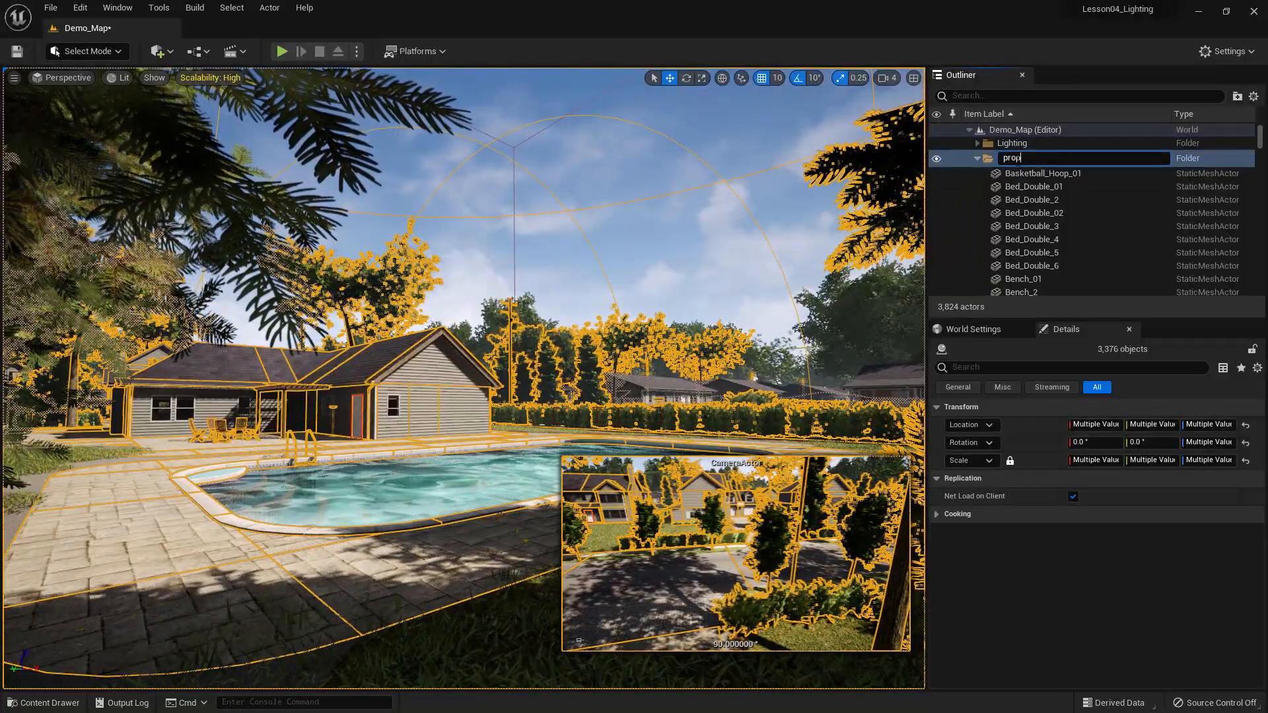
pyautogui.press('Return')
pyautogui.click(977, 197)
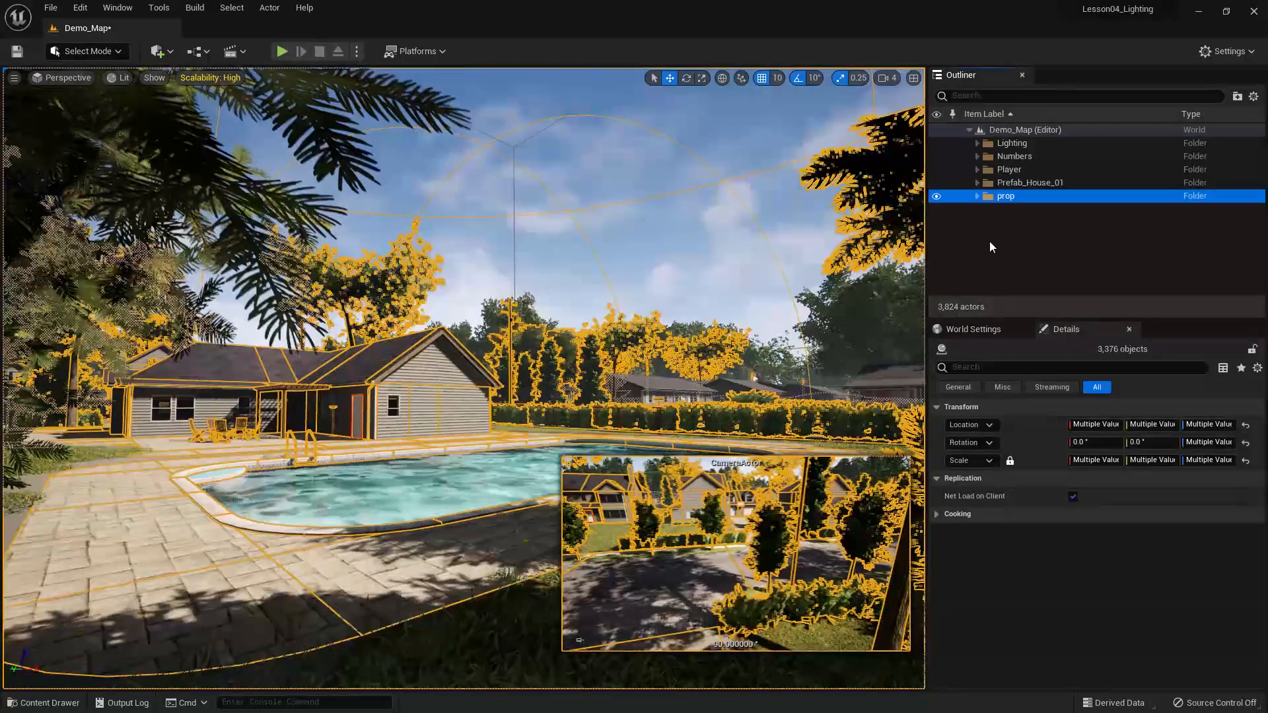
pyautogui.click(996, 264)
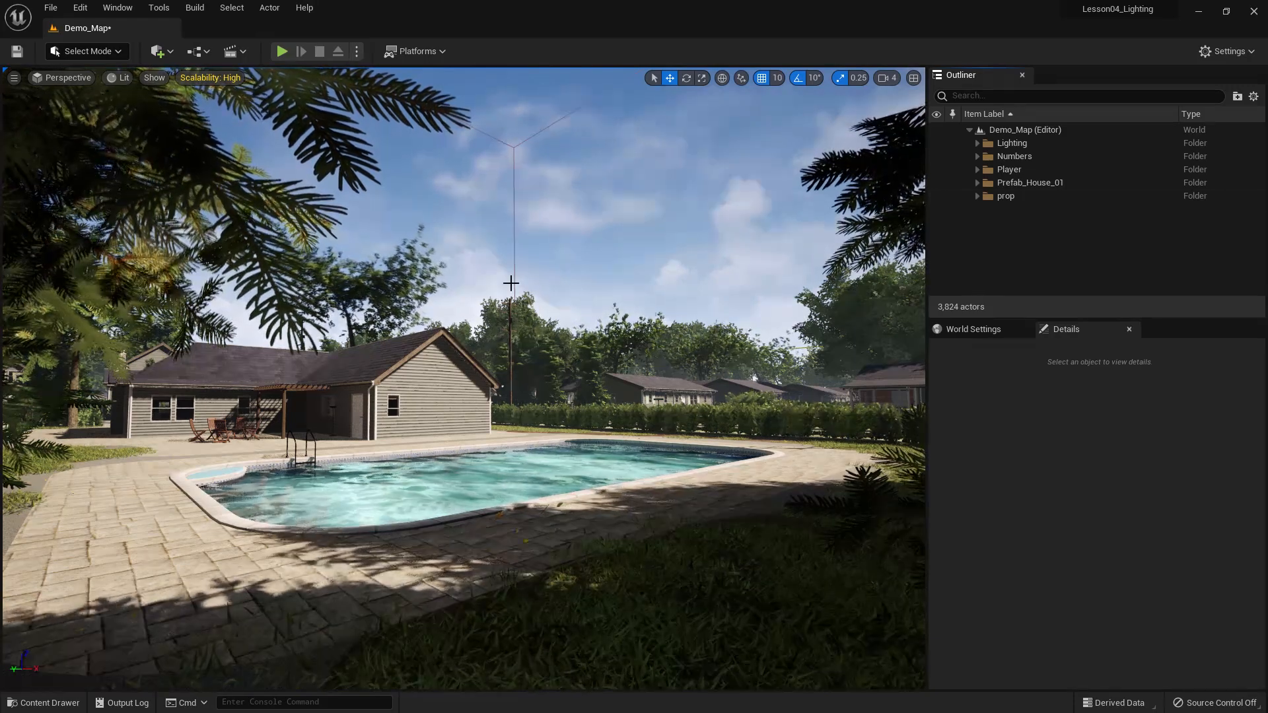
# Expand the prop folder and sort the Outliner by type, enlarging its list area.
pyautogui.click(978, 197)
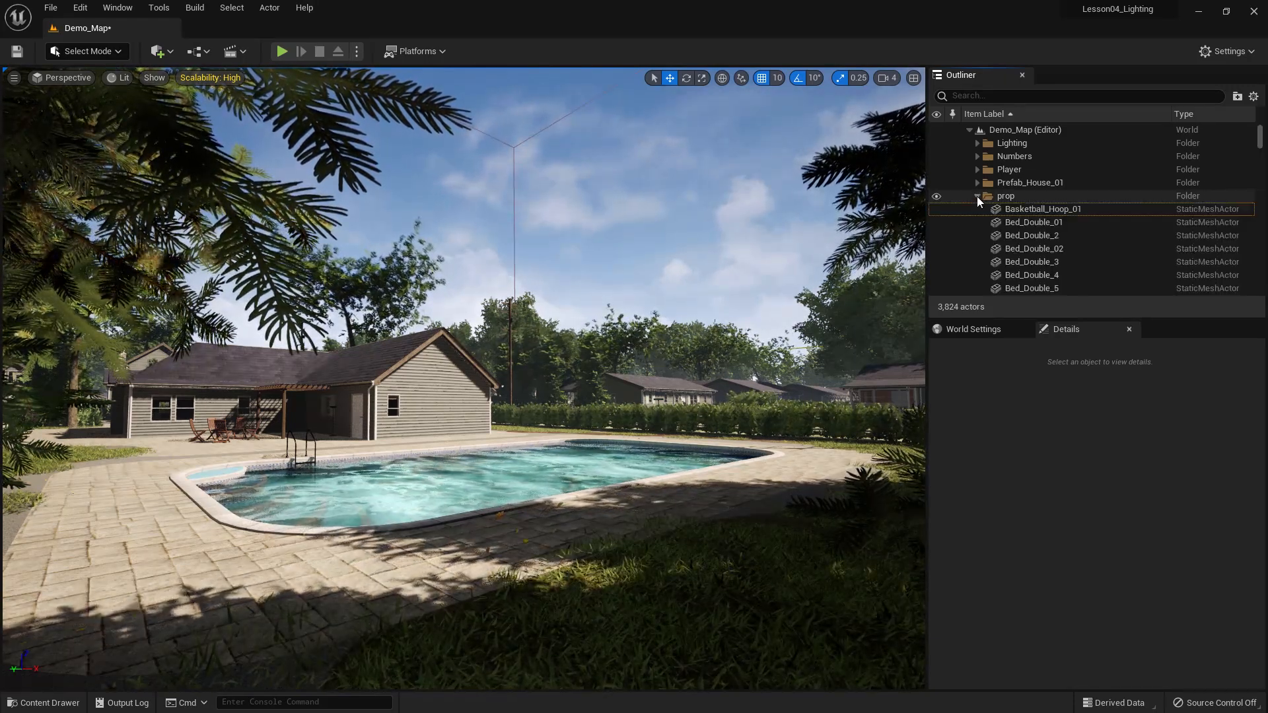
pyautogui.scroll(-10, 1017, 209)
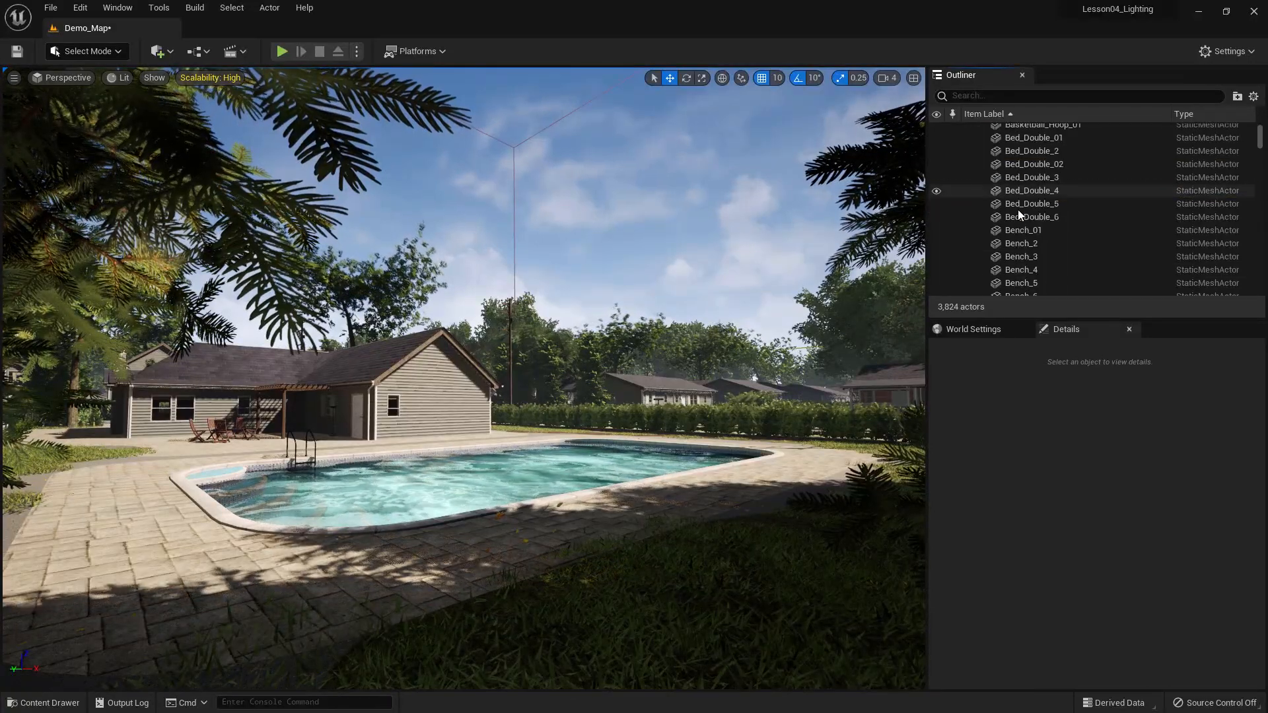
pyautogui.moveTo(1262, 145); pyautogui.dragTo(1260, 146)
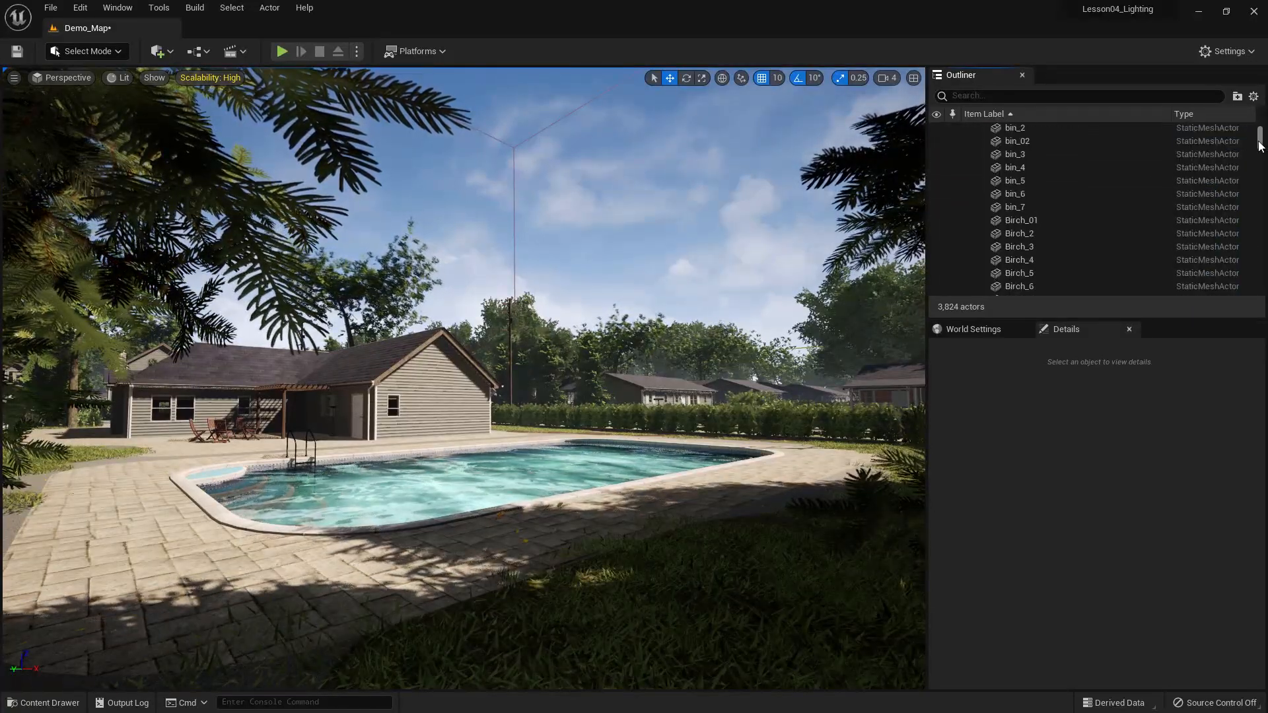
pyautogui.click(1195, 112)
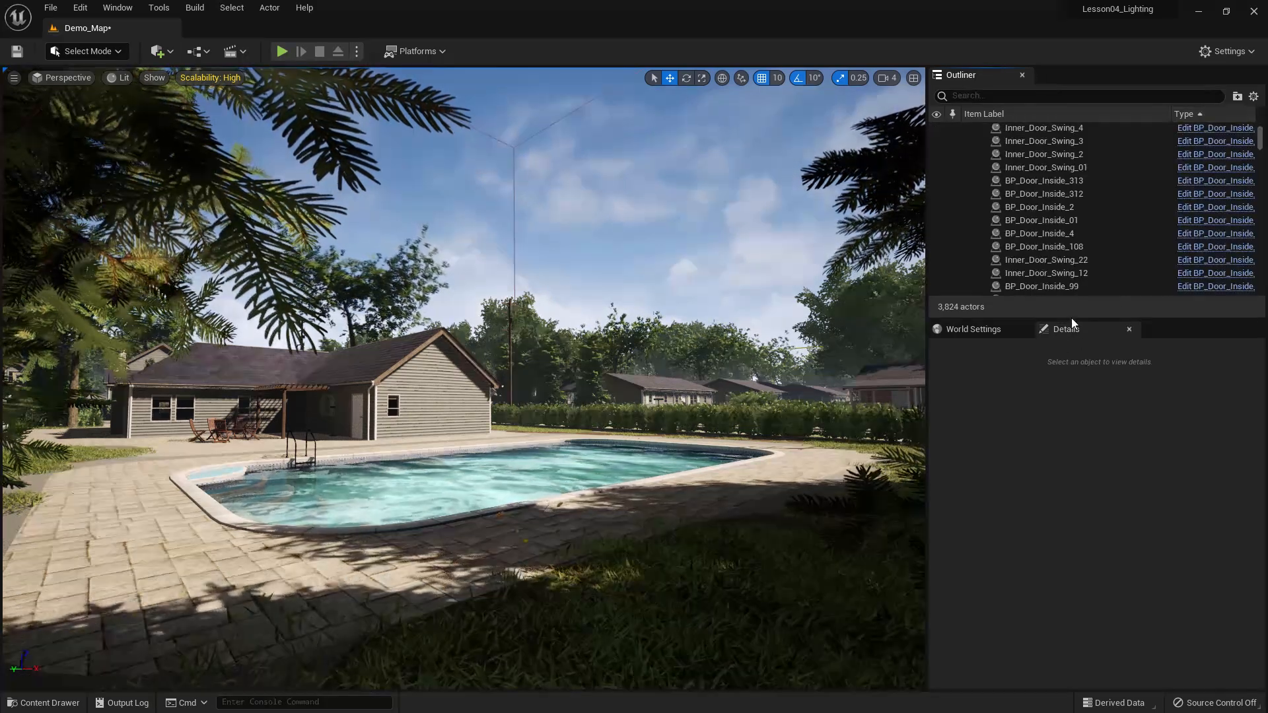
pyautogui.moveTo(1070, 320); pyautogui.dragTo(1049, 566)
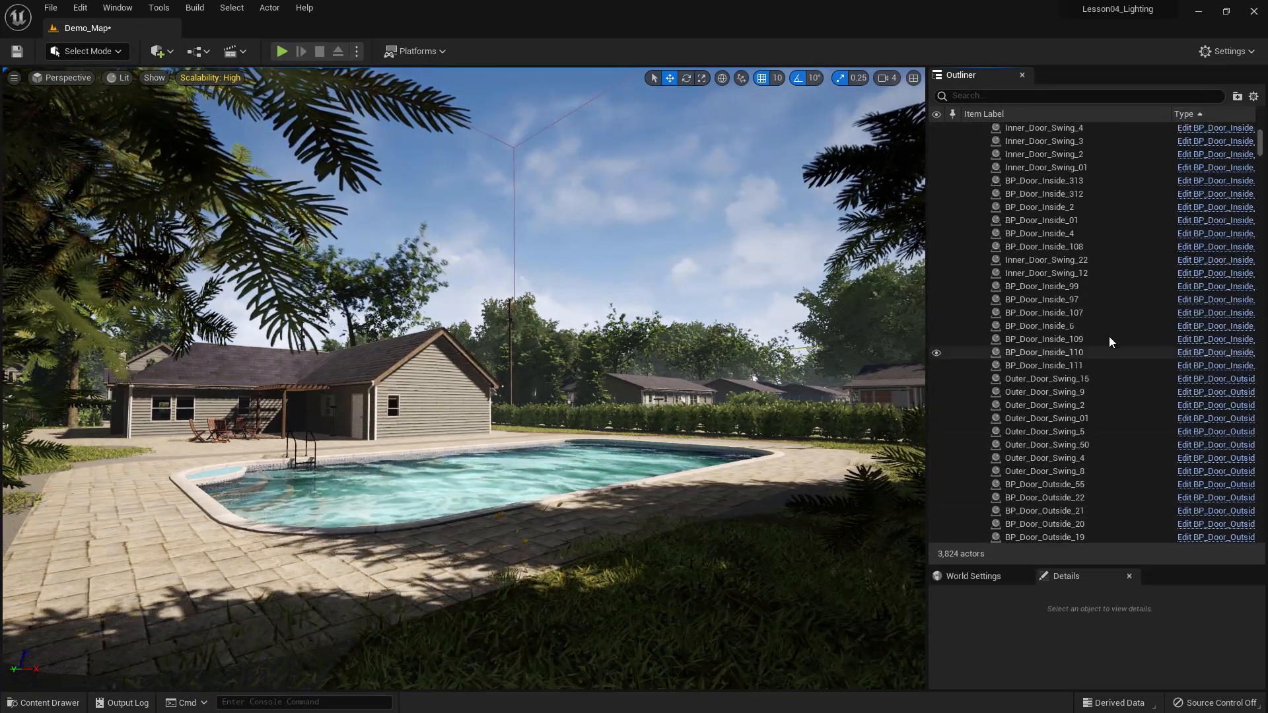
# Select the Landscape actor in the prop folder and hide the ExponentialHeightFog actor.
pyautogui.scroll(-9, 1109, 339)
pyautogui.scroll(-5, 1108, 338)
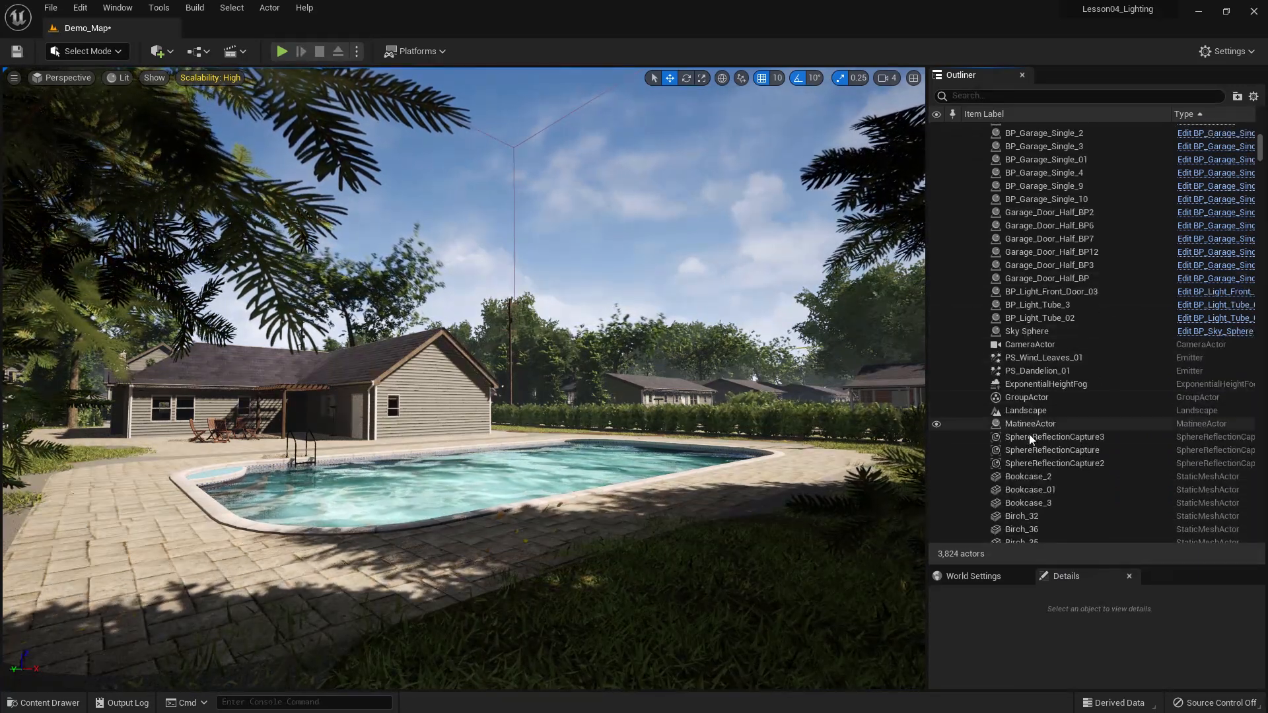
pyautogui.click(1017, 412)
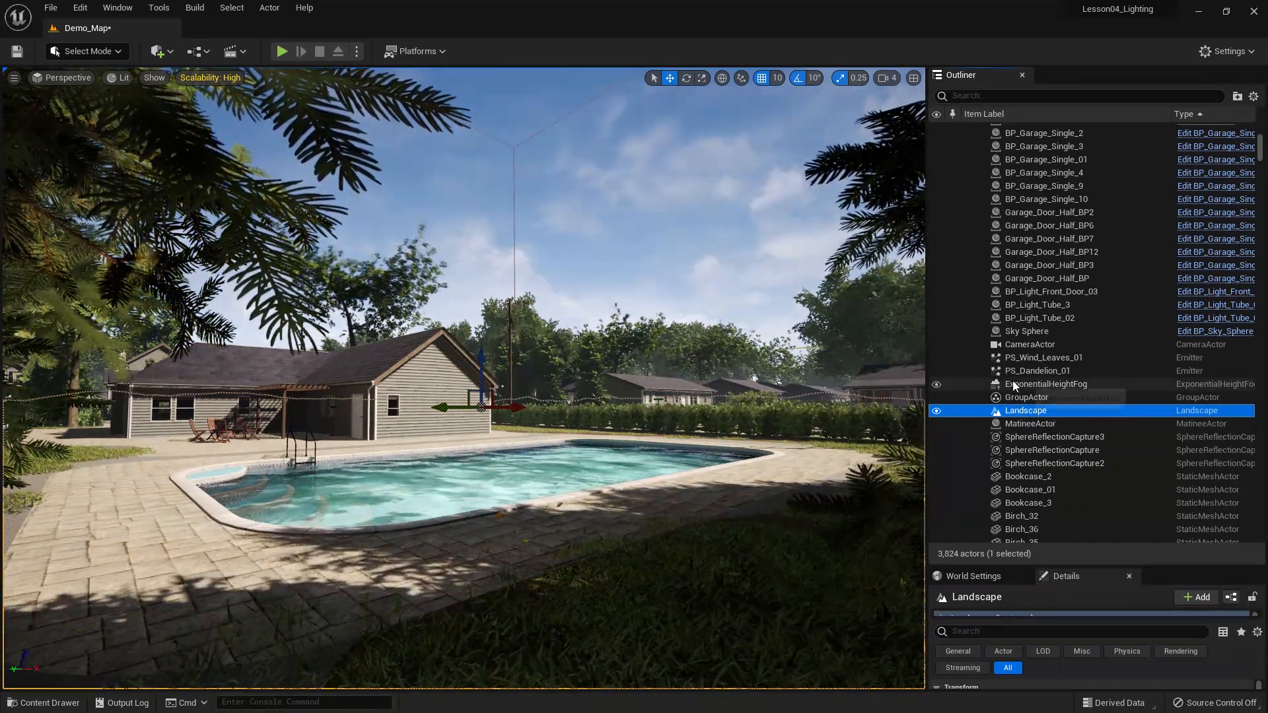
pyautogui.click(936, 384)
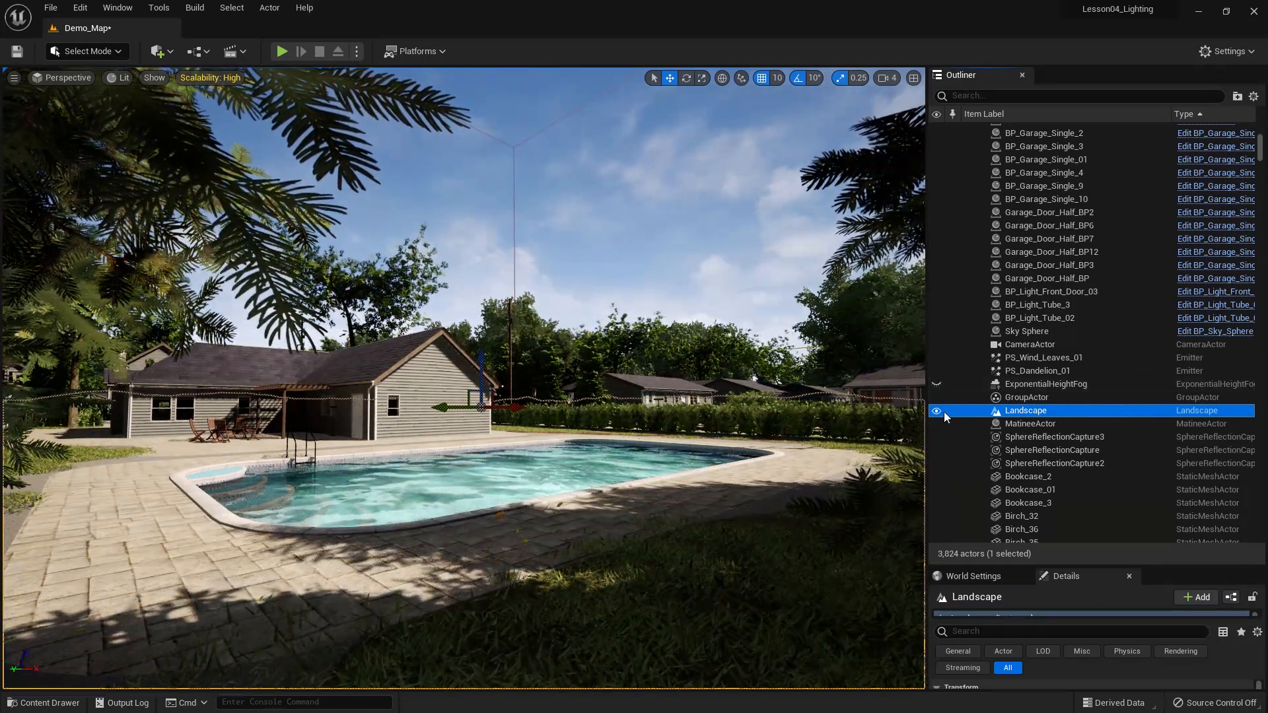
# Examine the three SphereReflectionCapture actors in the prop folder by selecting them one after another.
pyautogui.click(1021, 441)
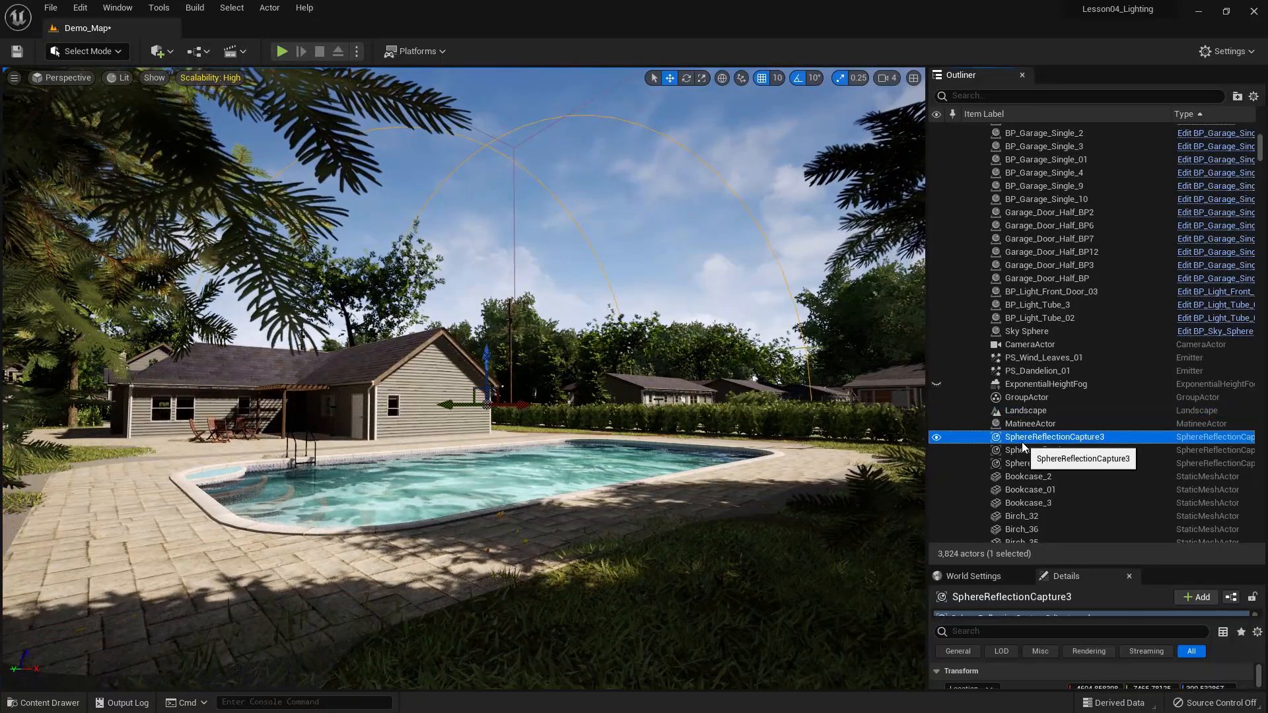
pyautogui.click(1012, 452)
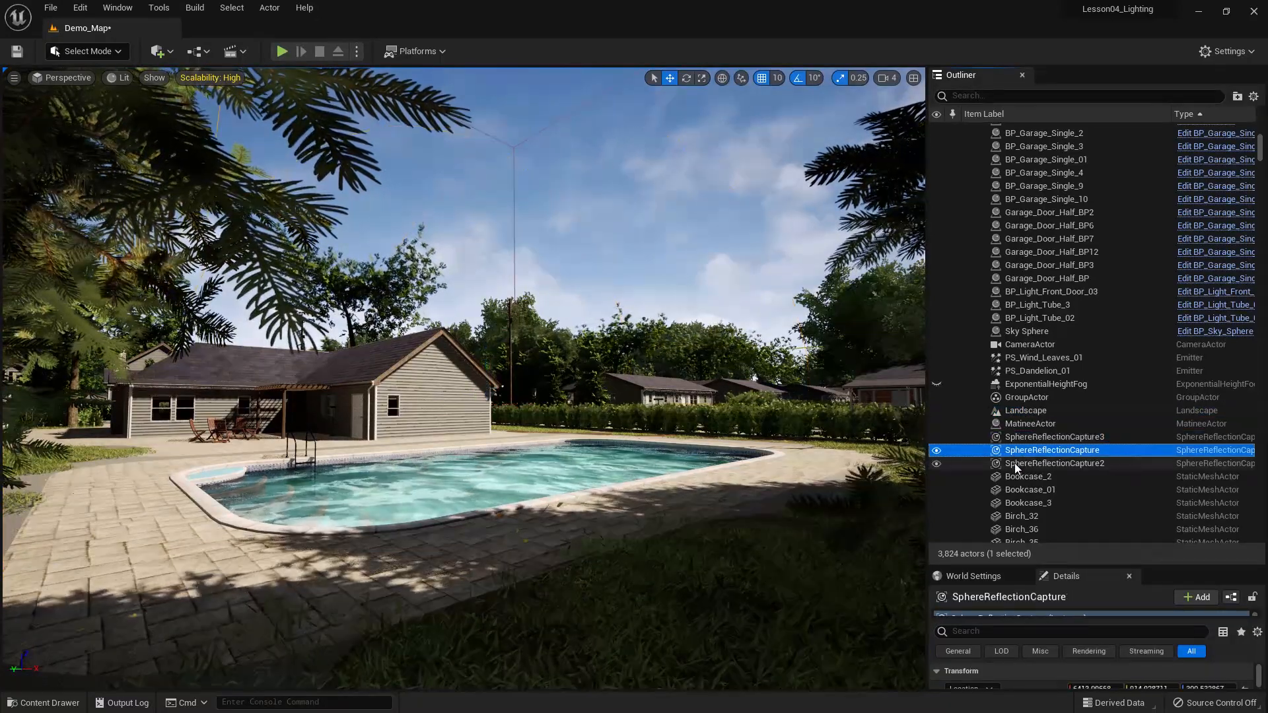
pyautogui.click(1015, 465)
pyautogui.click(1019, 451)
pyautogui.click(1017, 441)
pyautogui.click(1017, 452)
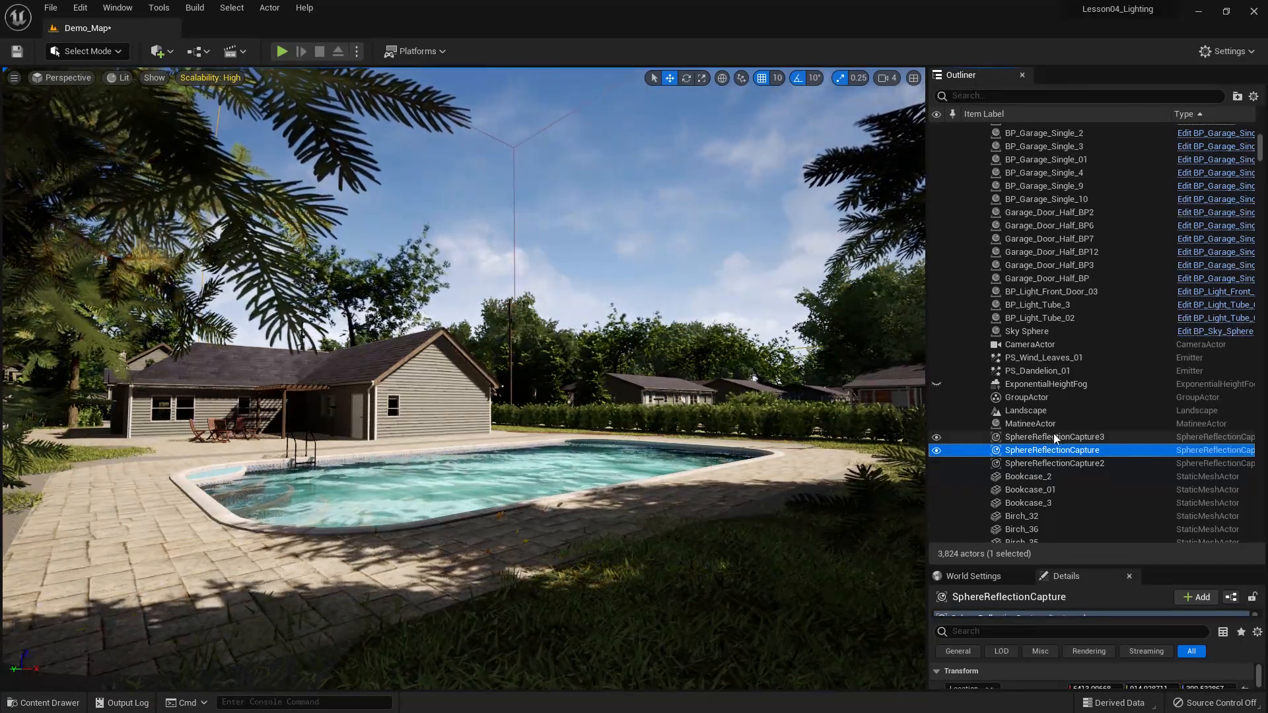
# Search the Outliner for sky and hide the Sky Sphere actor in the prop folder.
pyautogui.scroll(-4, 1040, 478)
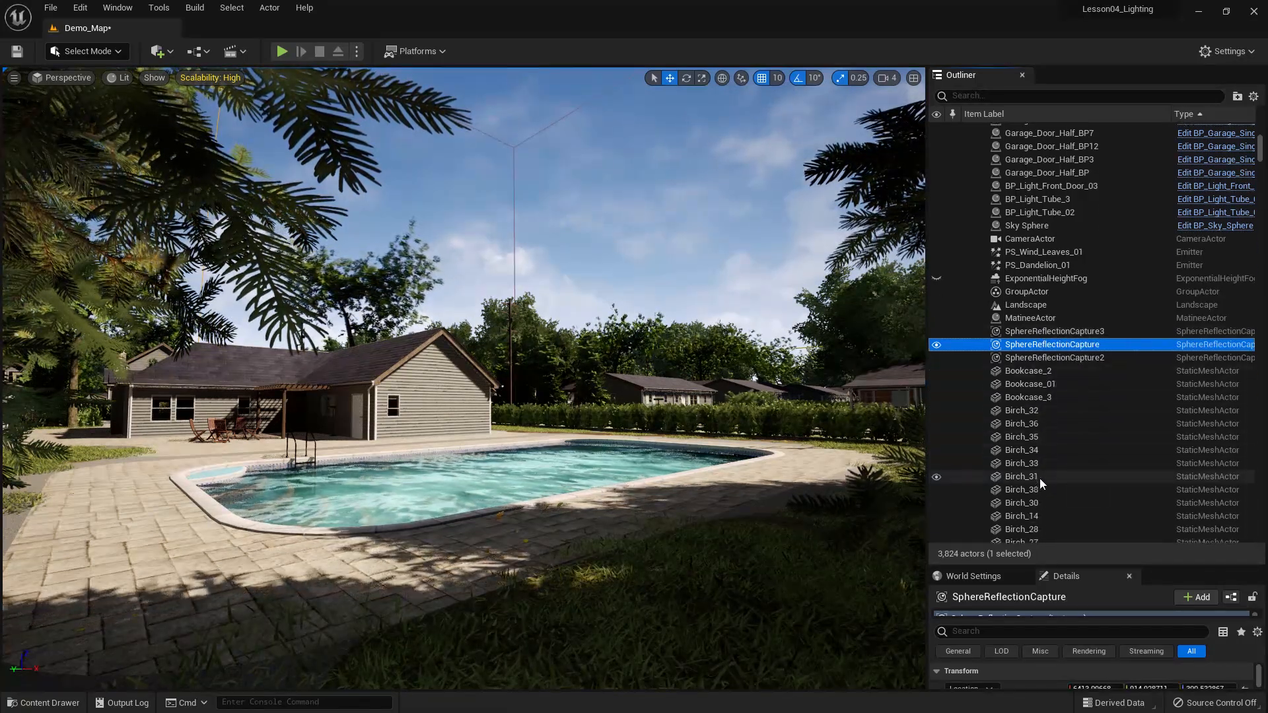
pyautogui.scroll(5, 1060, 350)
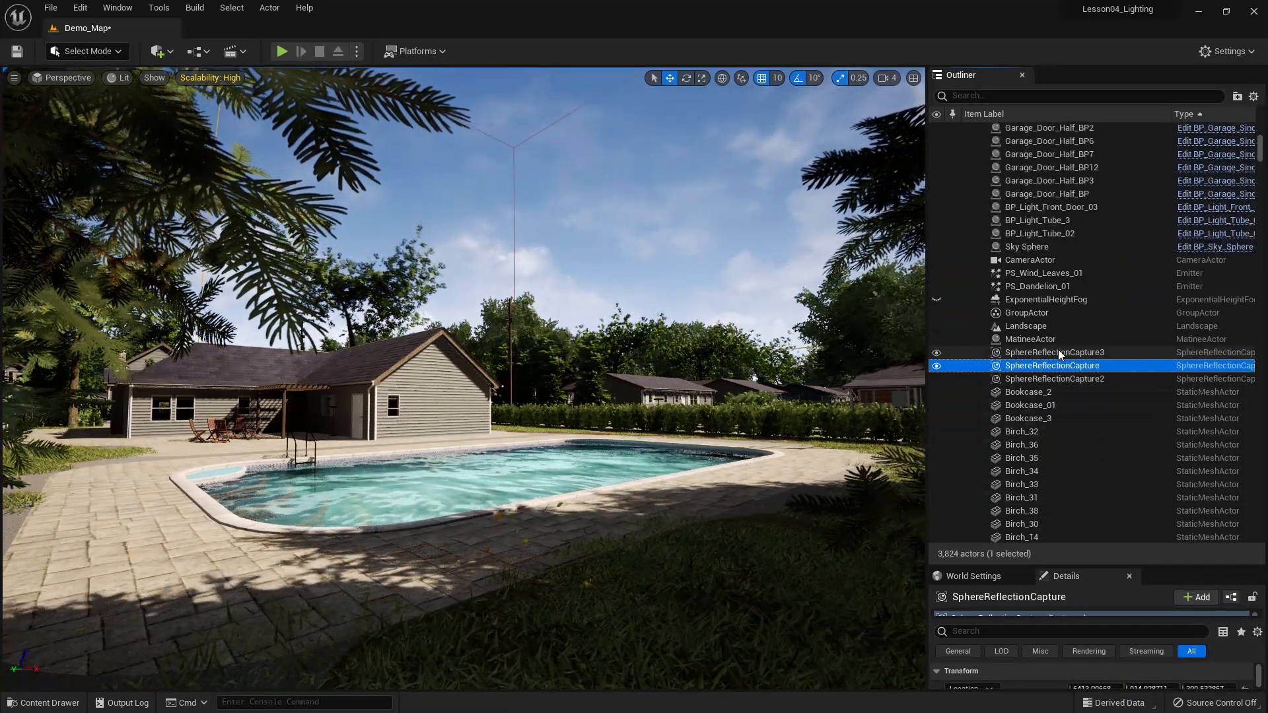
pyautogui.scroll(6, 1057, 350)
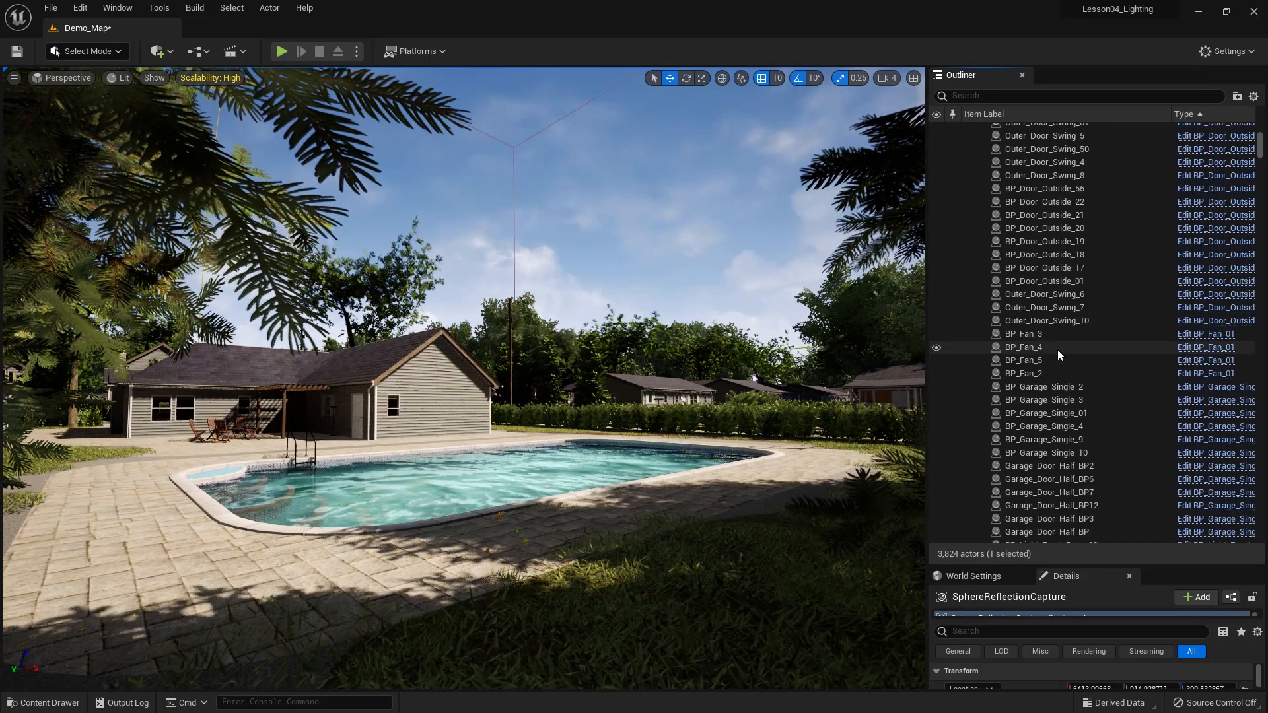
pyautogui.scroll(4, 1052, 359)
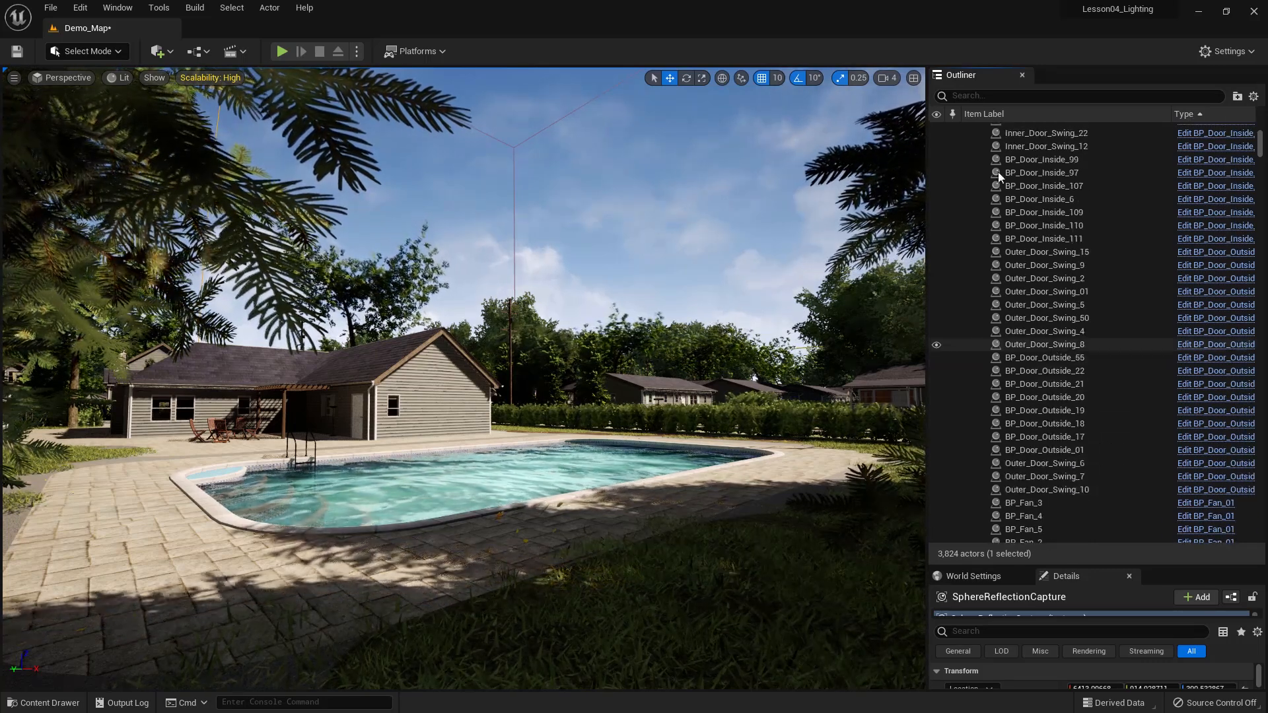
pyautogui.click(978, 97)
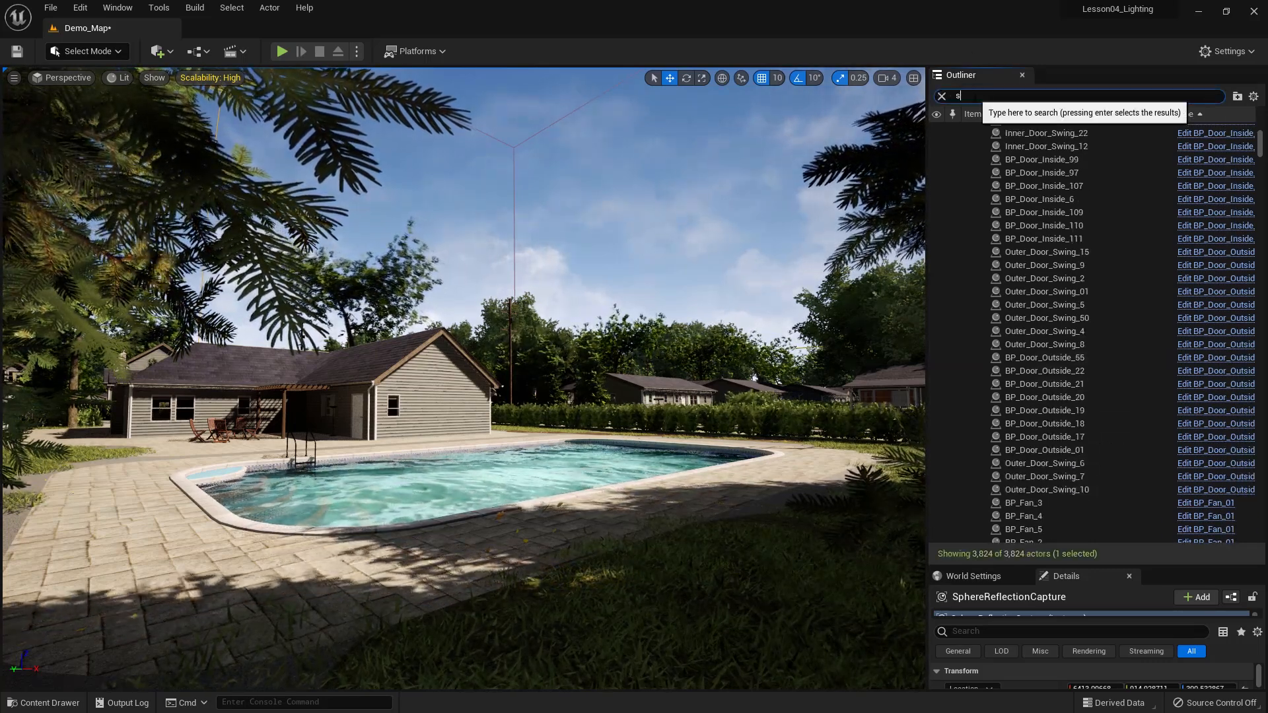
pyautogui.write('sky')
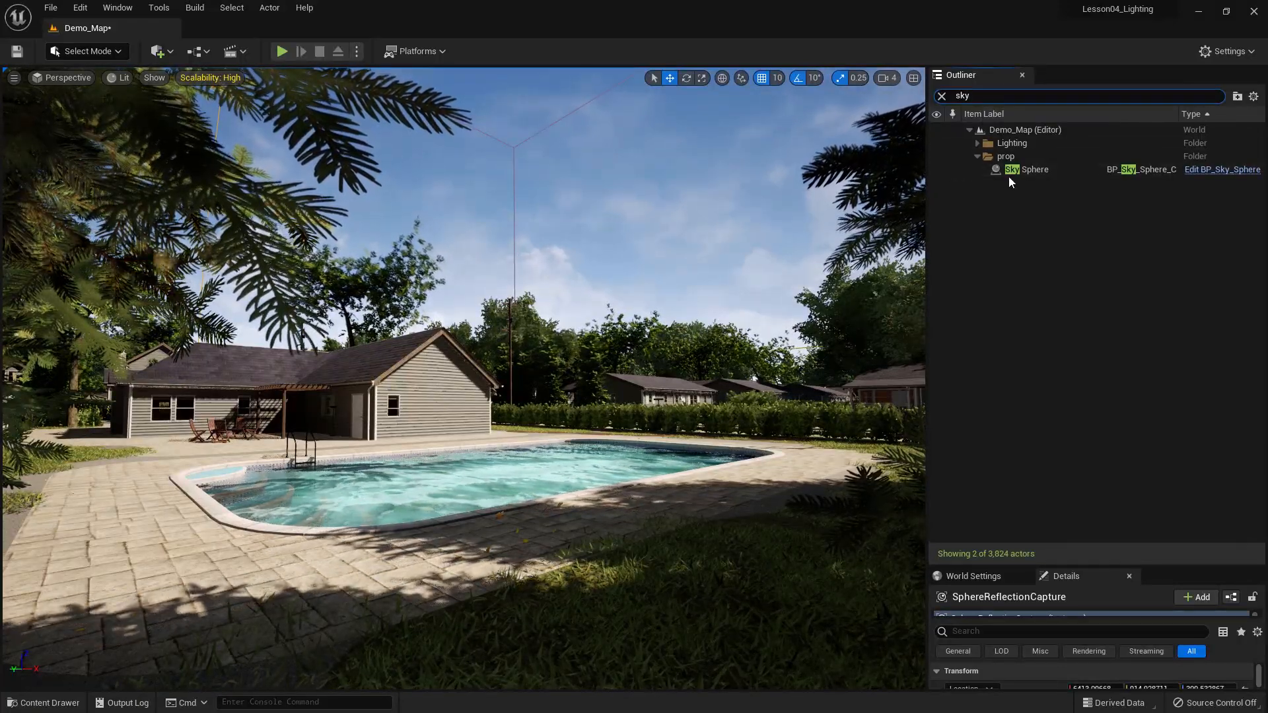
pyautogui.click(936, 170)
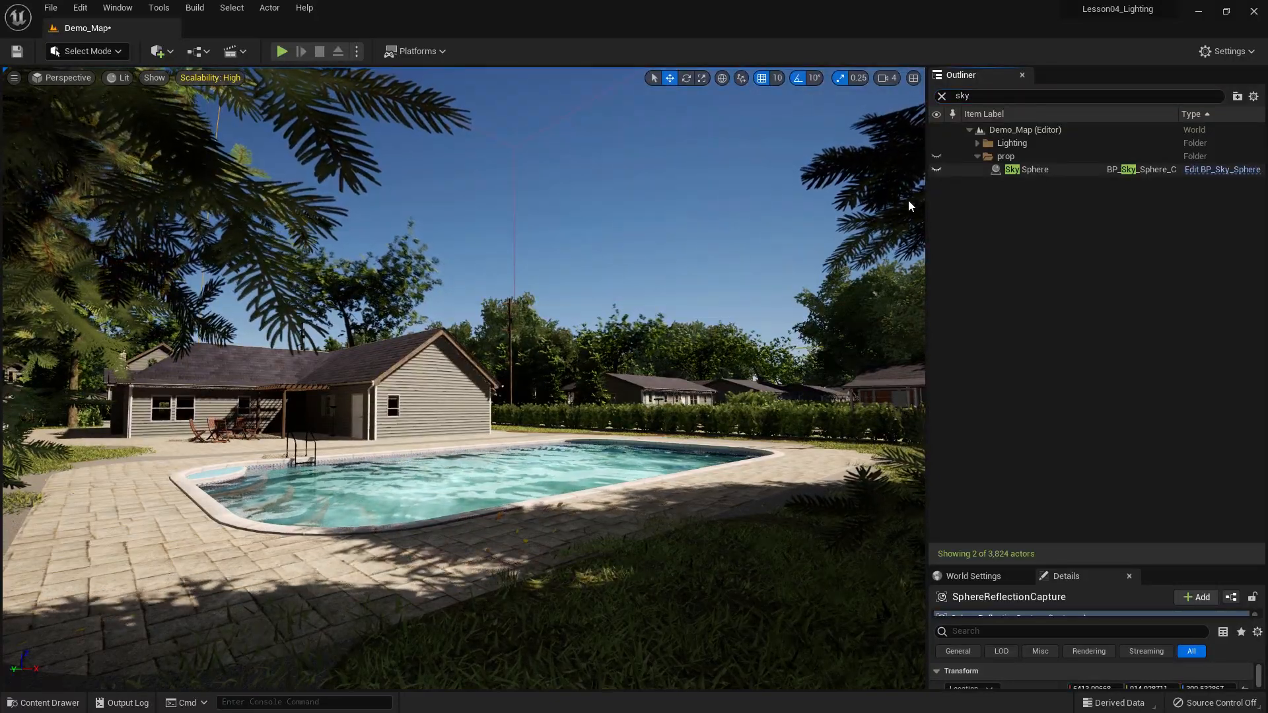
# Expand the Lighting folder, clear the Outliner search and collapse the prop folder.
pyautogui.click(978, 157)
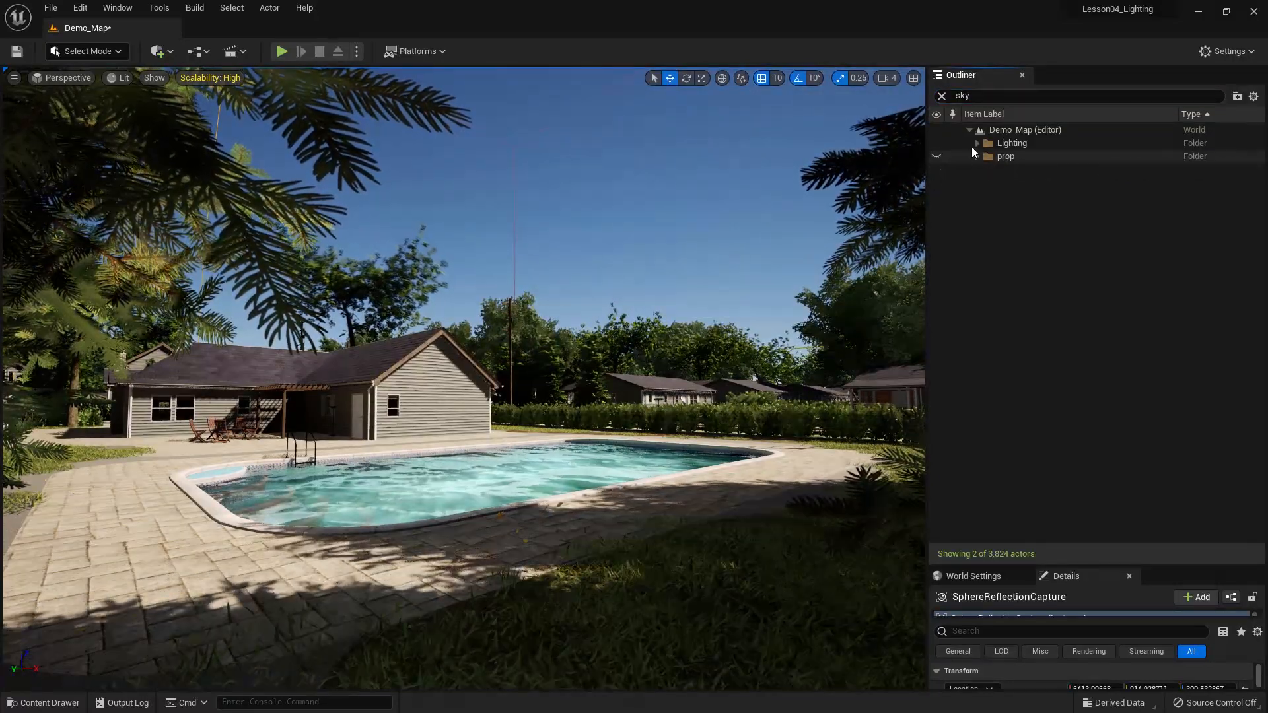
pyautogui.click(977, 143)
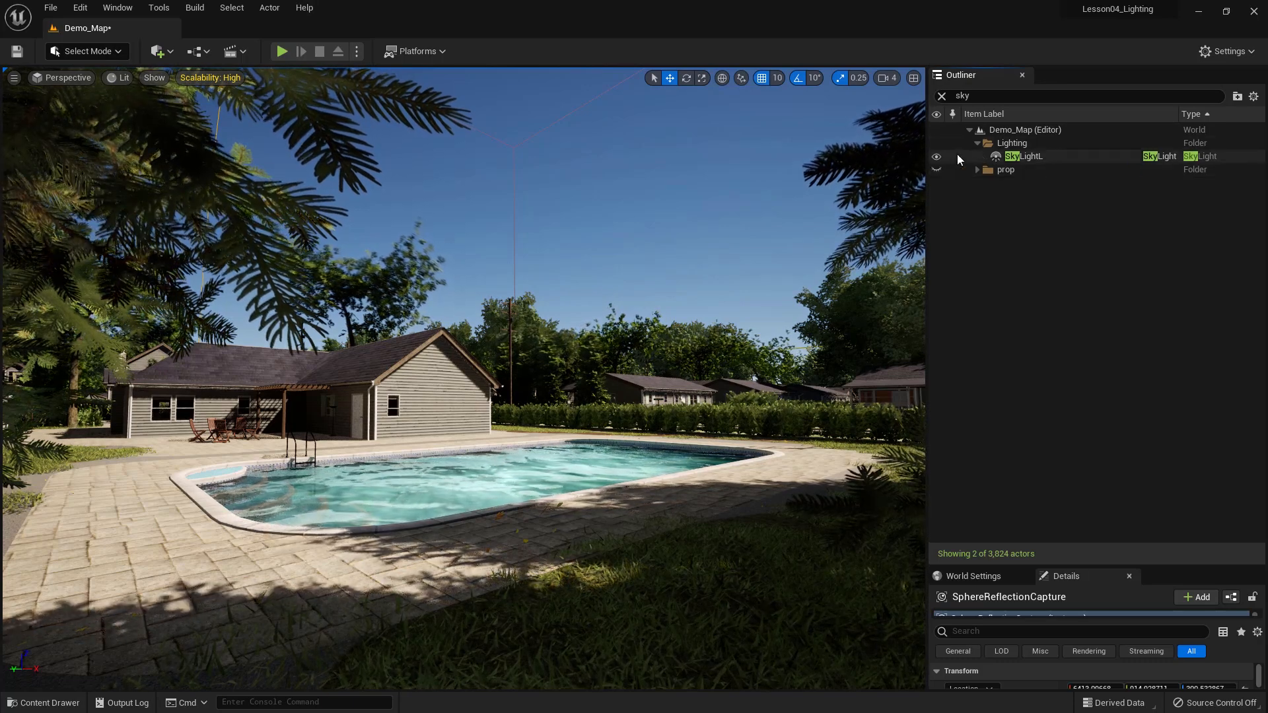
pyautogui.click(942, 96)
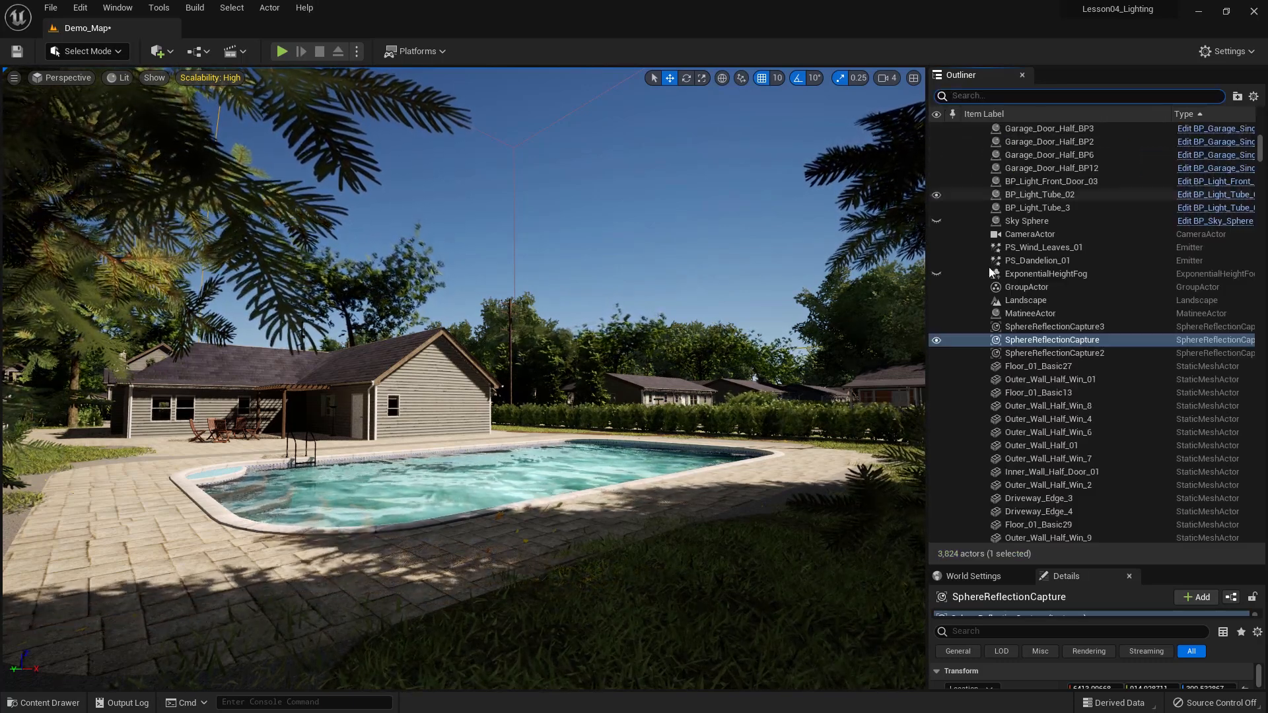
pyautogui.scroll(4, 993, 288)
pyautogui.scroll(12, 993, 284)
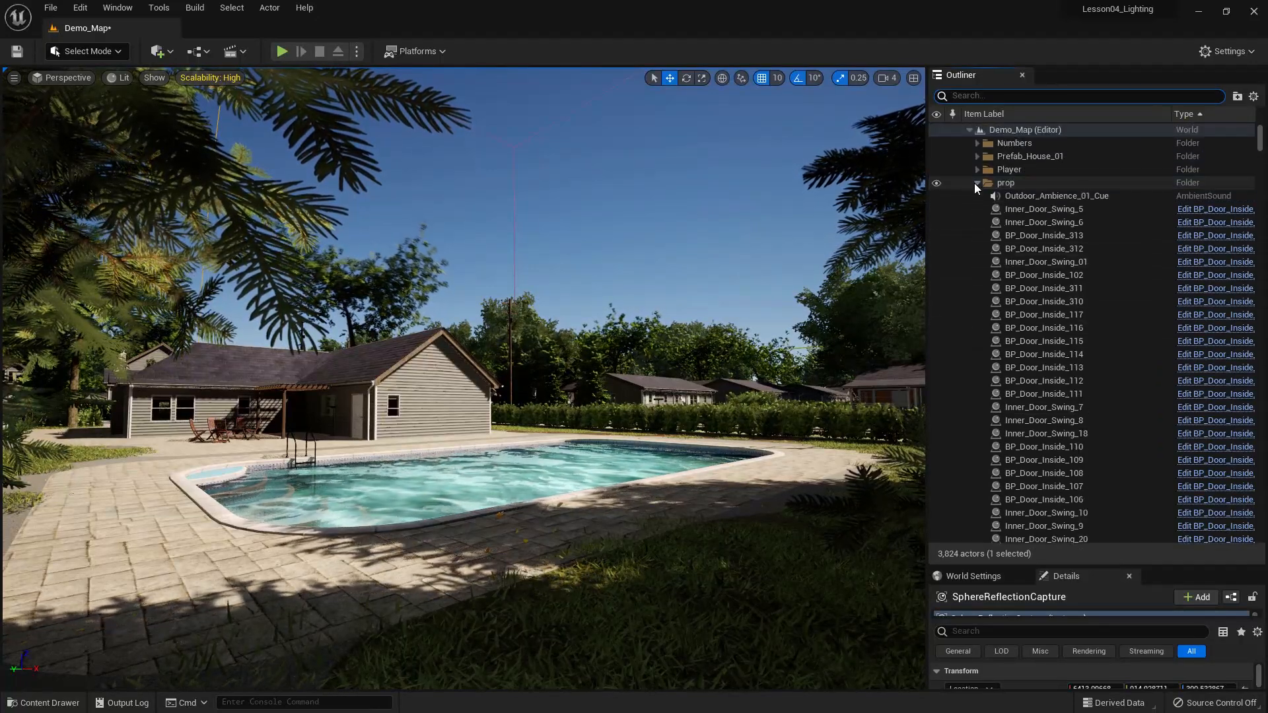
pyautogui.click(977, 182)
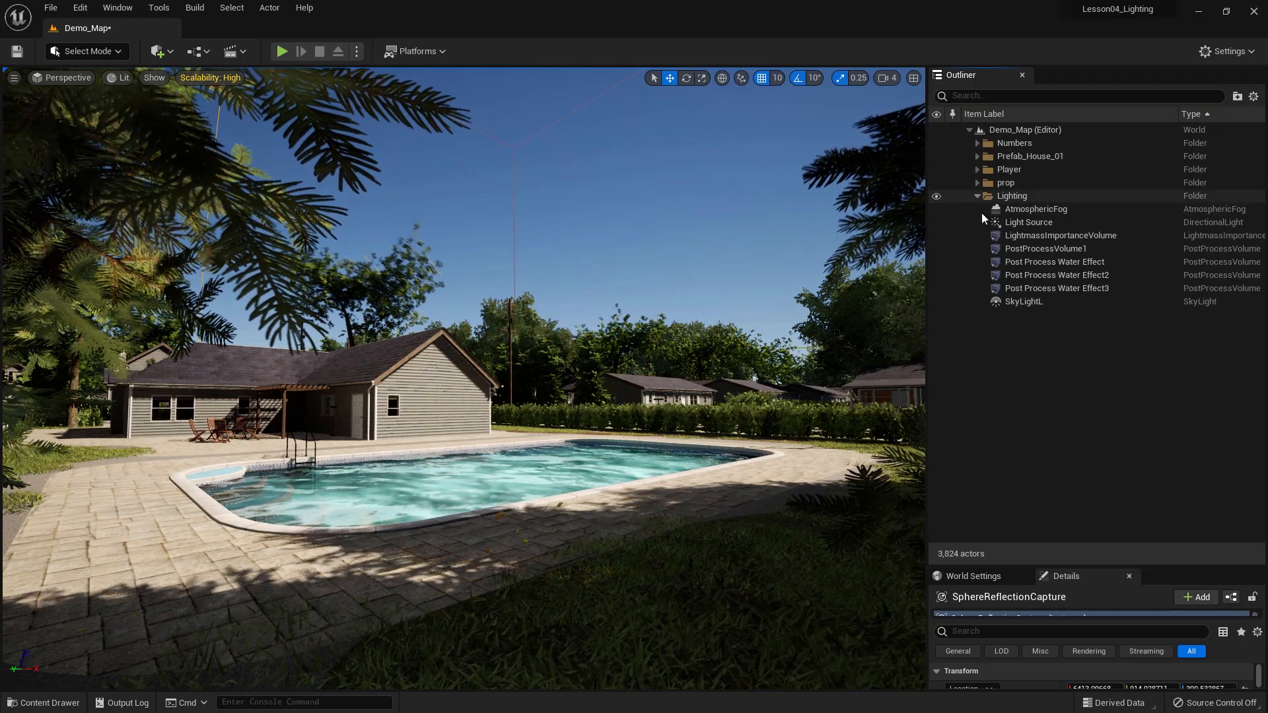
# Hide the AtmosphericFog, Light Source and SkyLightL actors in the Lighting folder.
pyautogui.click(936, 209)
pyautogui.click(936, 222)
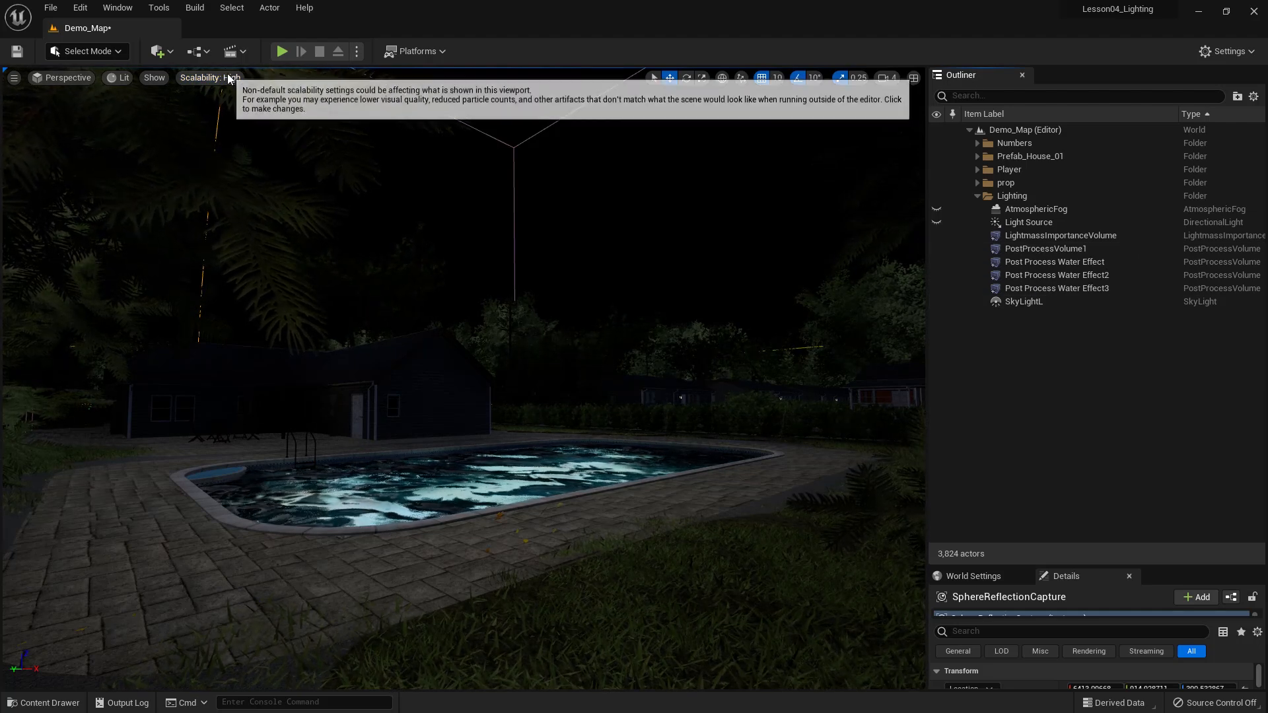
pyautogui.click(159, 53)
pyautogui.moveTo(232, 216)
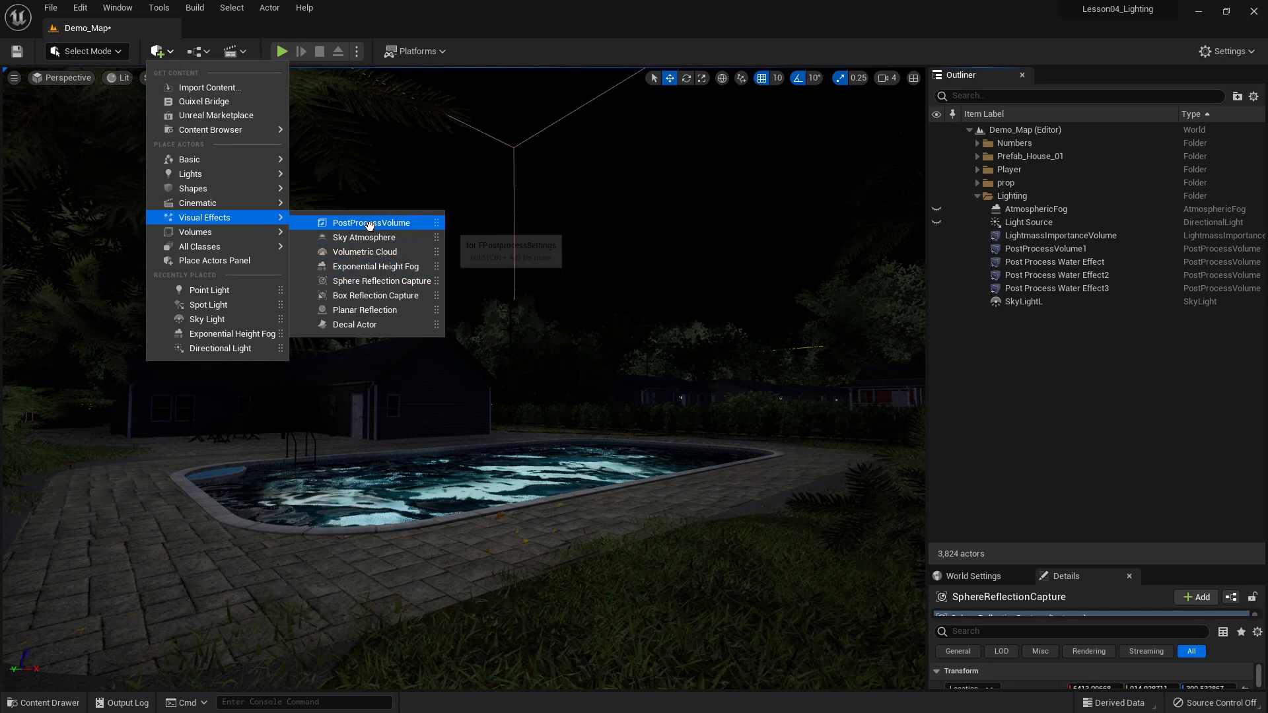
pyautogui.click(1092, 395)
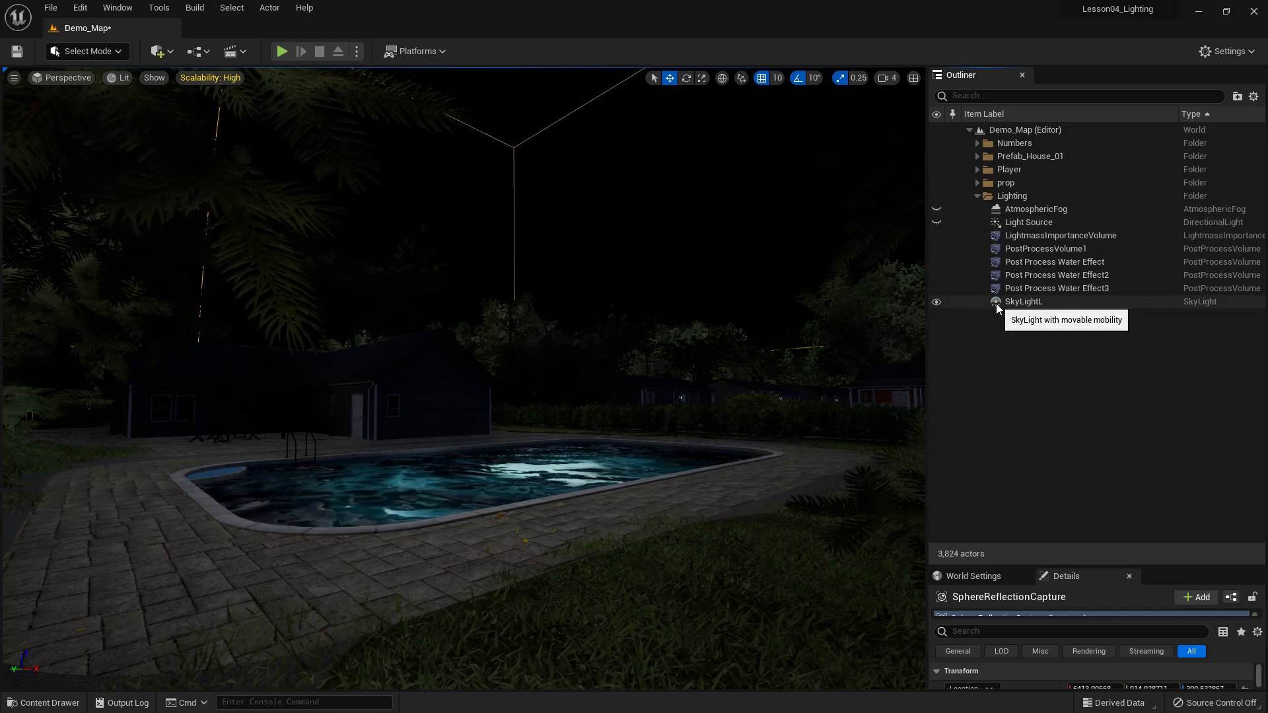
pyautogui.click(934, 305)
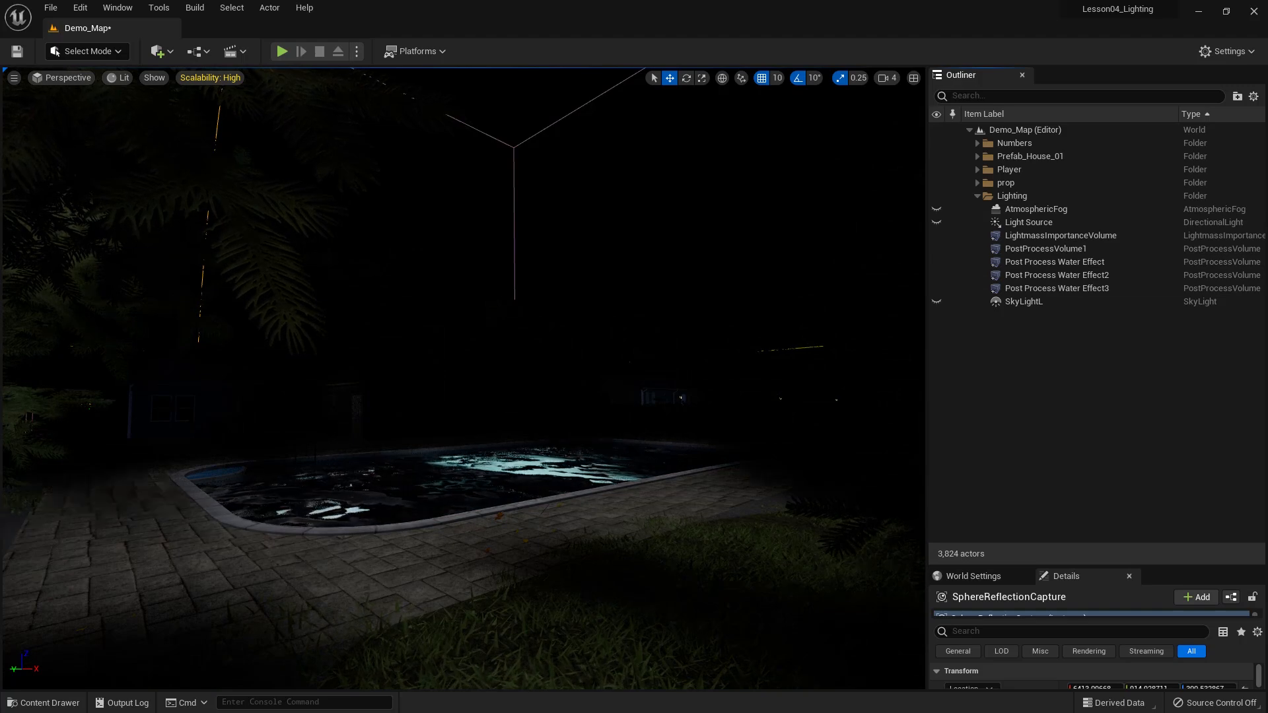
# Select Garden_Chair_29 on the patio beside the house and collapse the prop folder again.
pyautogui.click(193, 500)
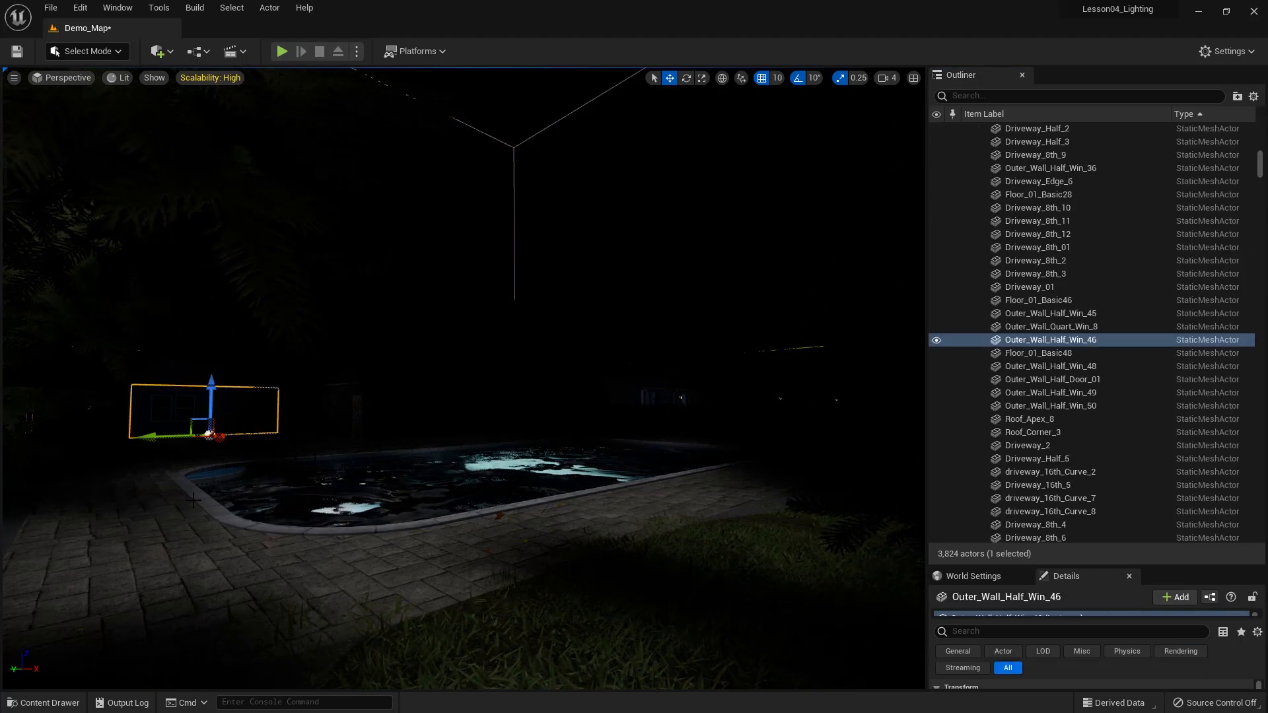
pyautogui.click(203, 444)
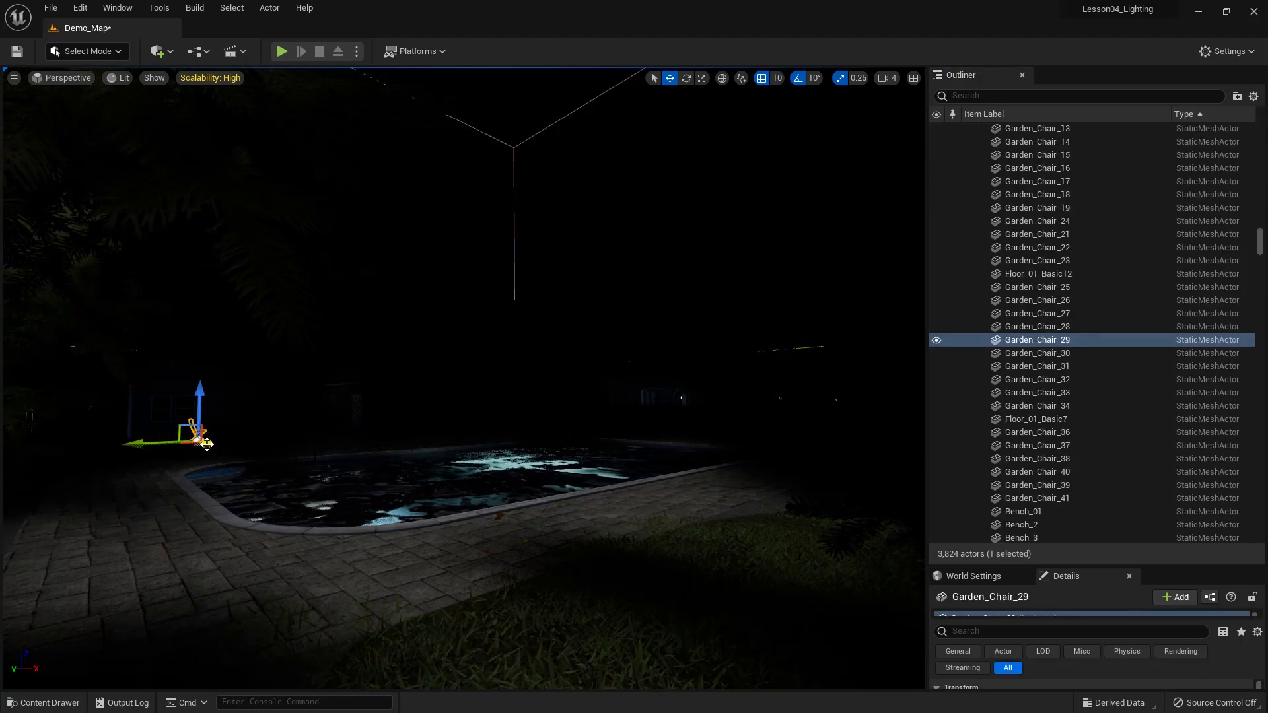
pyautogui.moveTo(1259, 241); pyautogui.dragTo(1259, 142)
pyautogui.scroll(12, 1138, 190)
pyautogui.scroll(10, 1131, 187)
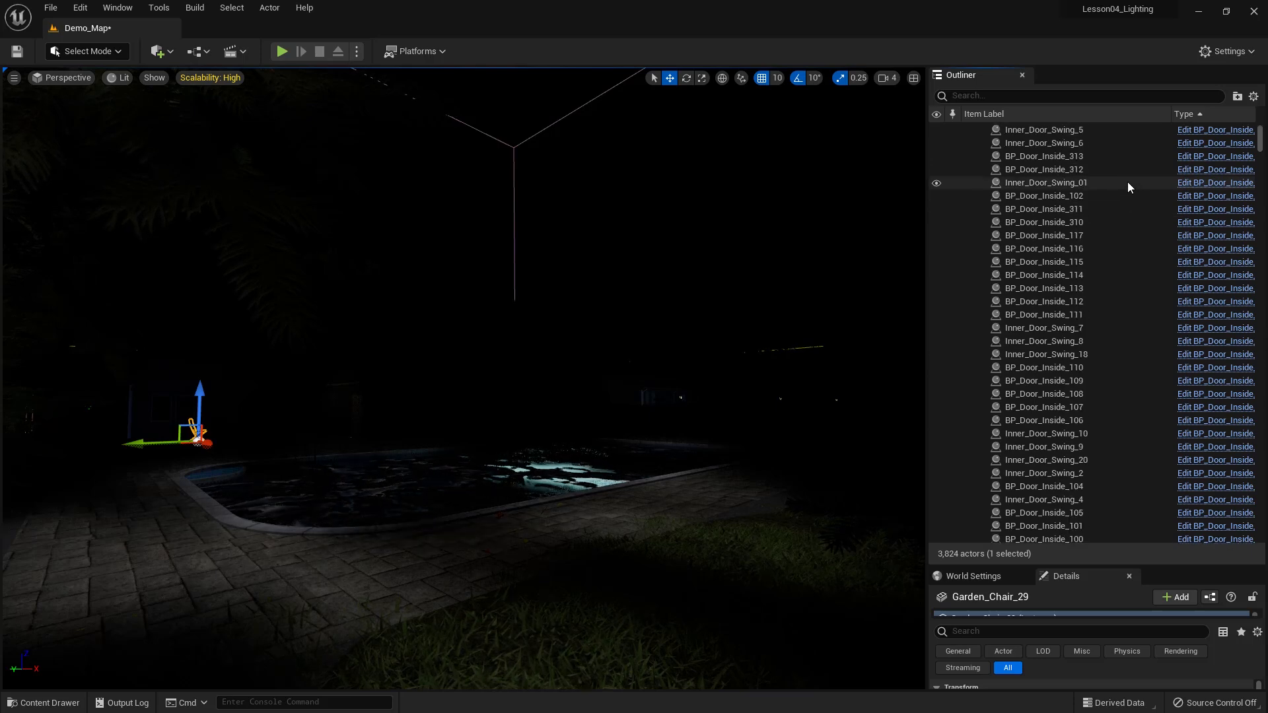
pyautogui.click(978, 183)
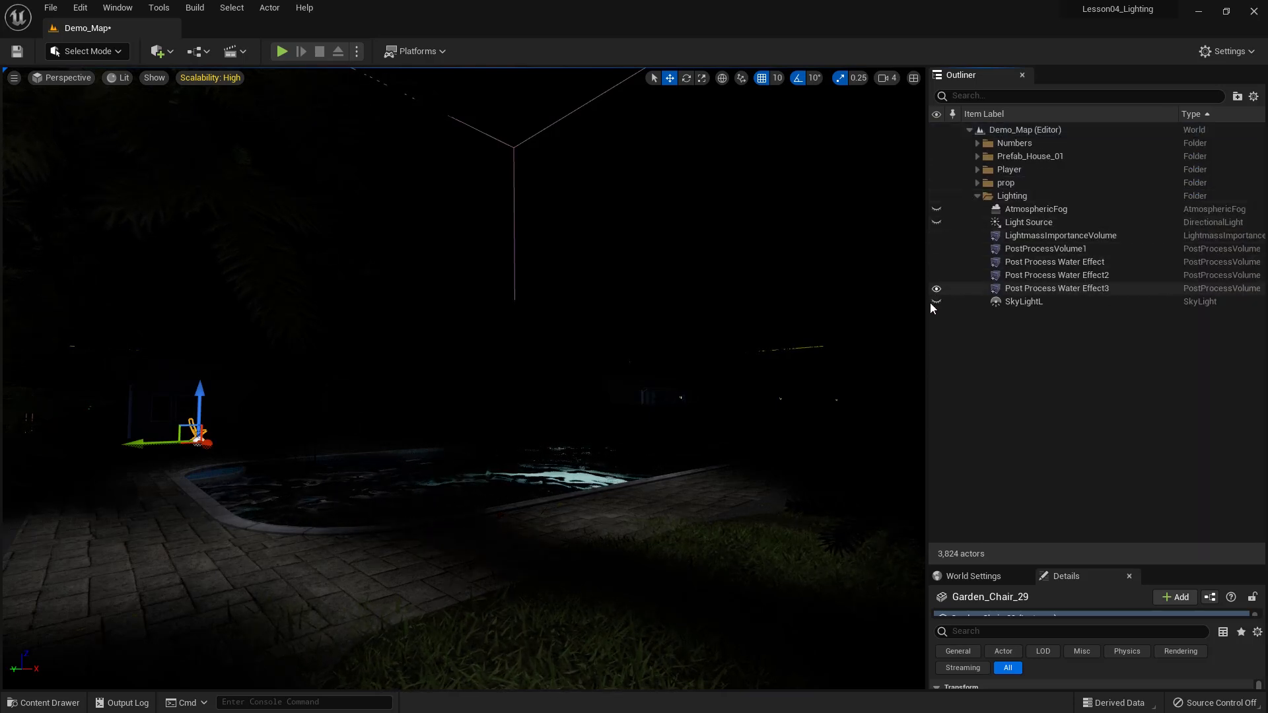
# Show Light Source temporarily to frame the selected garden chair with the patio, lawn and pool in view, and hide it again.
pyautogui.click(936, 223)
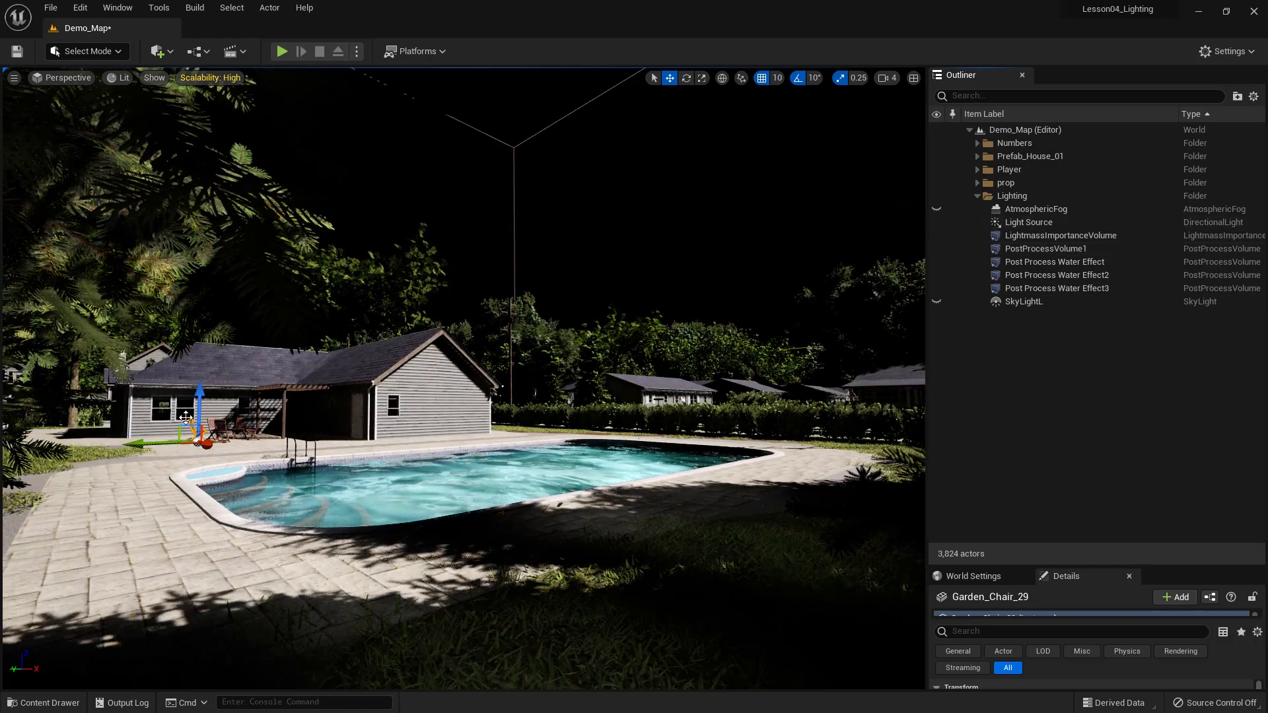
pyautogui.press('f')
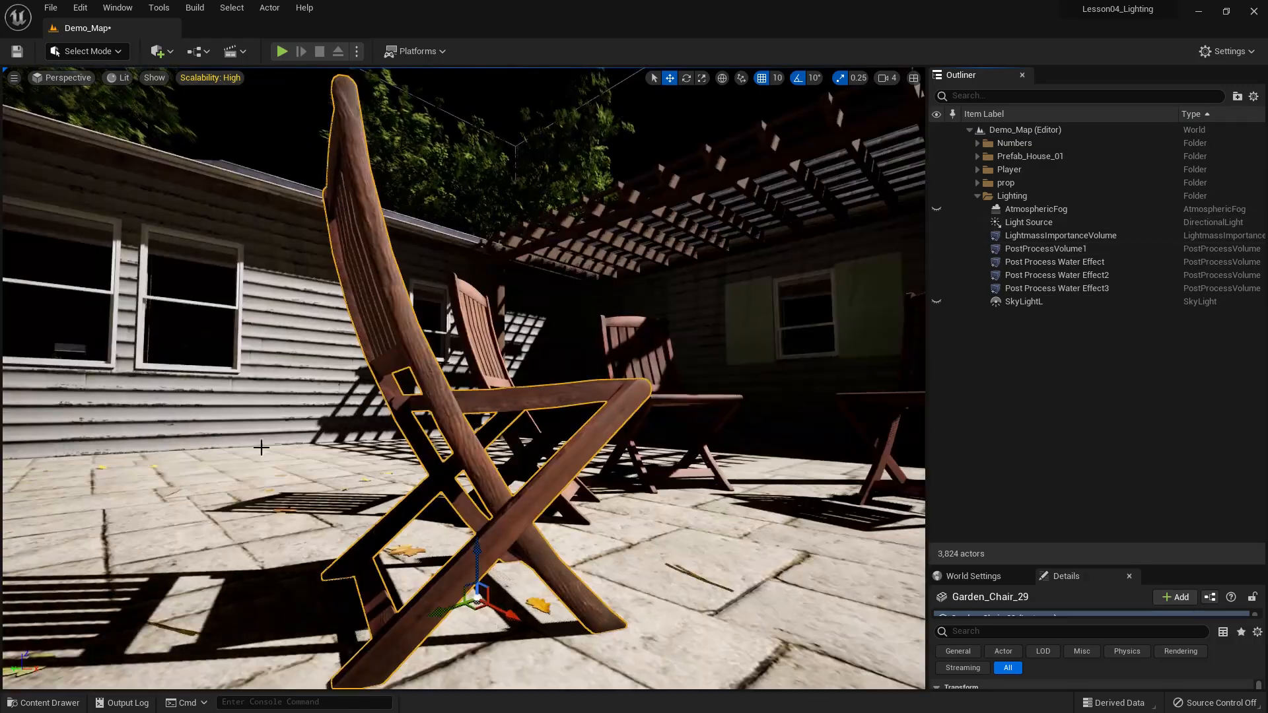
pyautogui.keyDown('alt'); pyautogui.moveTo(683, 398); pyautogui.dragTo(839, 395); pyautogui.keyUp('alt')
pyautogui.keyDown('alt'); pyautogui.moveTo(839, 395); pyautogui.dragTo(727, 380, button='right'); pyautogui.keyUp('alt')
pyautogui.keyDown('alt'); pyautogui.moveTo(727, 380); pyautogui.dragTo(924, 323); pyautogui.keyUp('alt')
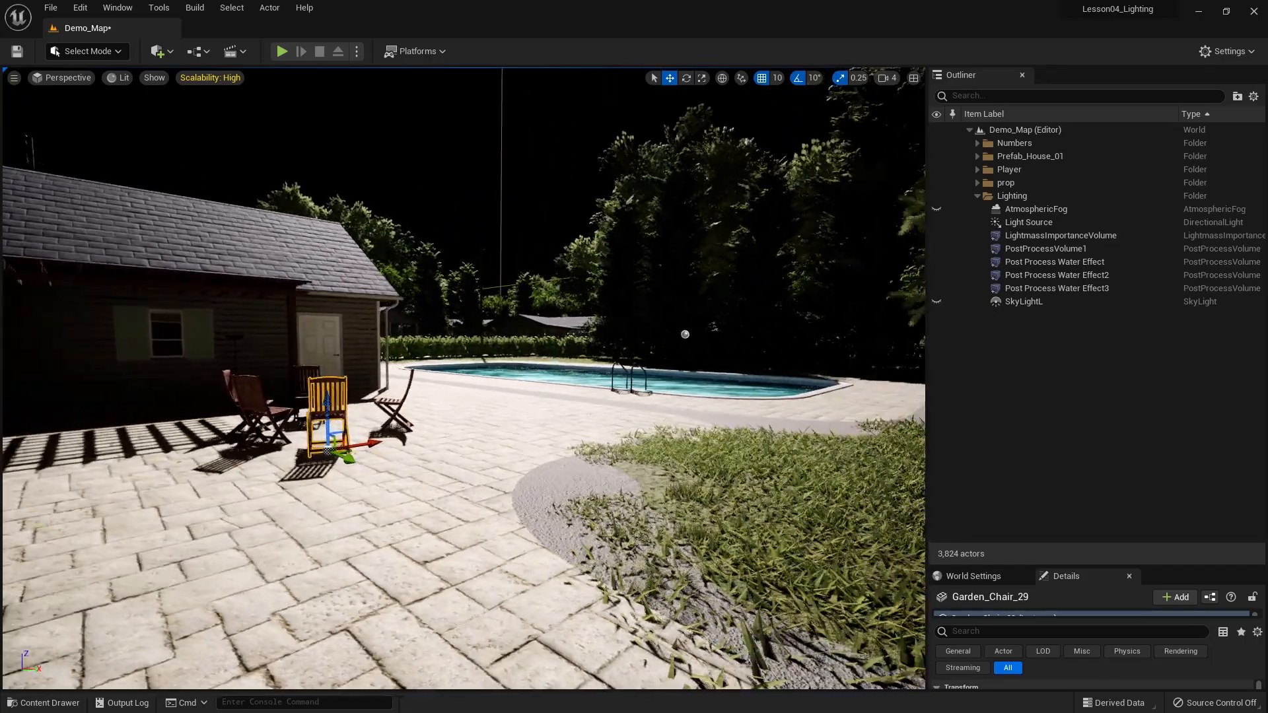
pyautogui.keyDown('alt'); pyautogui.moveTo(464, 378); pyautogui.dragTo(505, 379, button='right'); pyautogui.keyUp('alt')
pyautogui.keyDown('alt'); pyautogui.moveTo(463, 378); pyautogui.dragTo(501, 364); pyautogui.keyUp('alt')
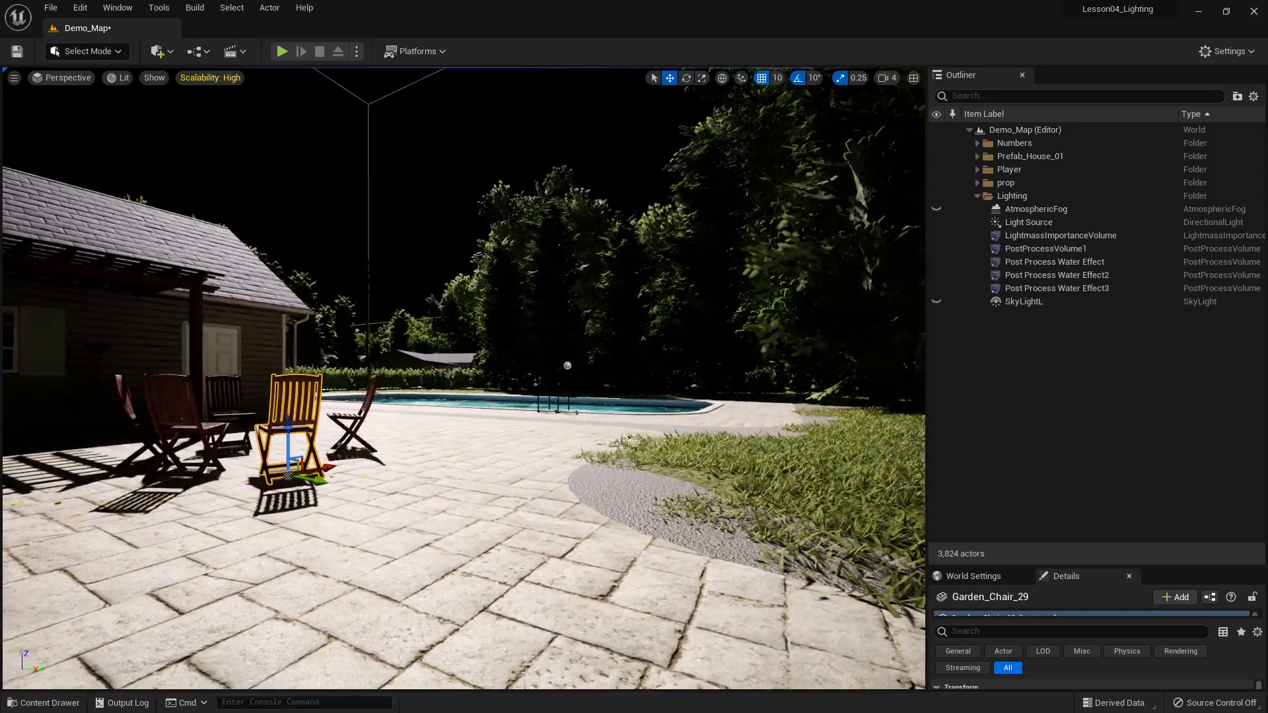
pyautogui.moveTo(459, 470)
pyautogui.keyDown('alt'); pyautogui.mouseDown()
pyautogui.moveTo(456, 491)
pyautogui.moveTo(473, 487)
pyautogui.moveTo(458, 481)
pyautogui.mouseUp(); pyautogui.keyUp('alt')
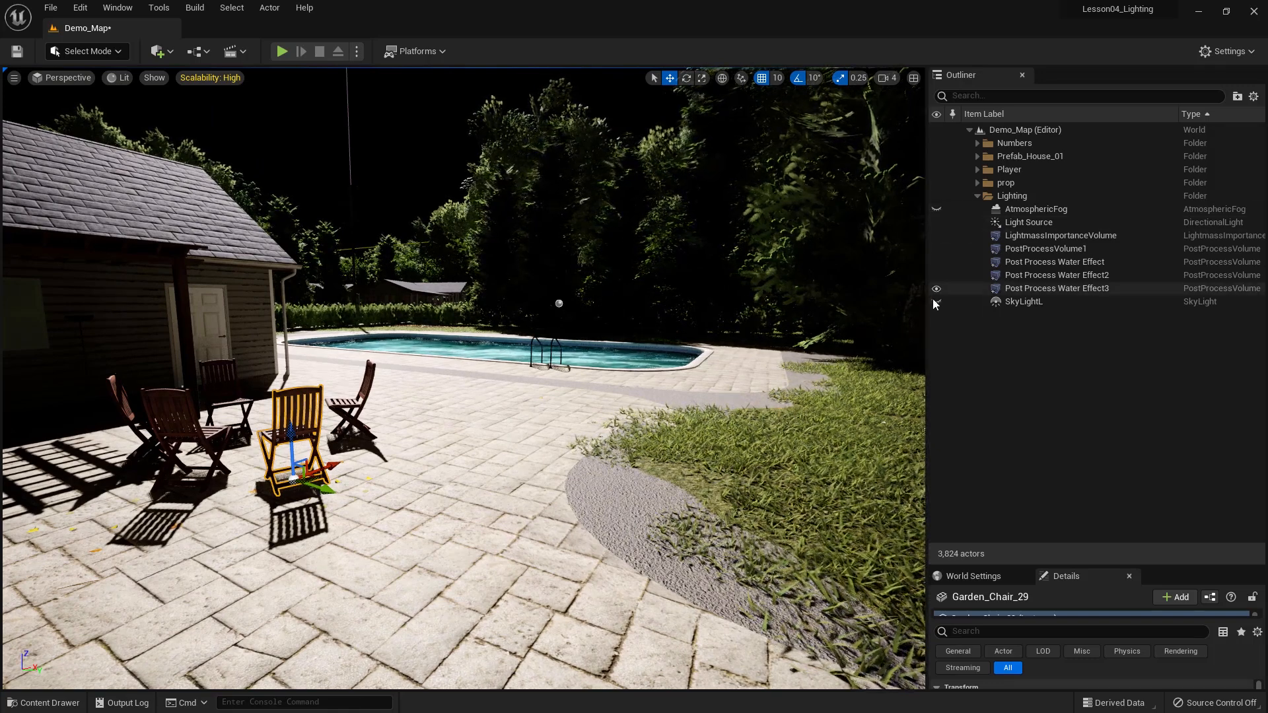
pyautogui.click(936, 223)
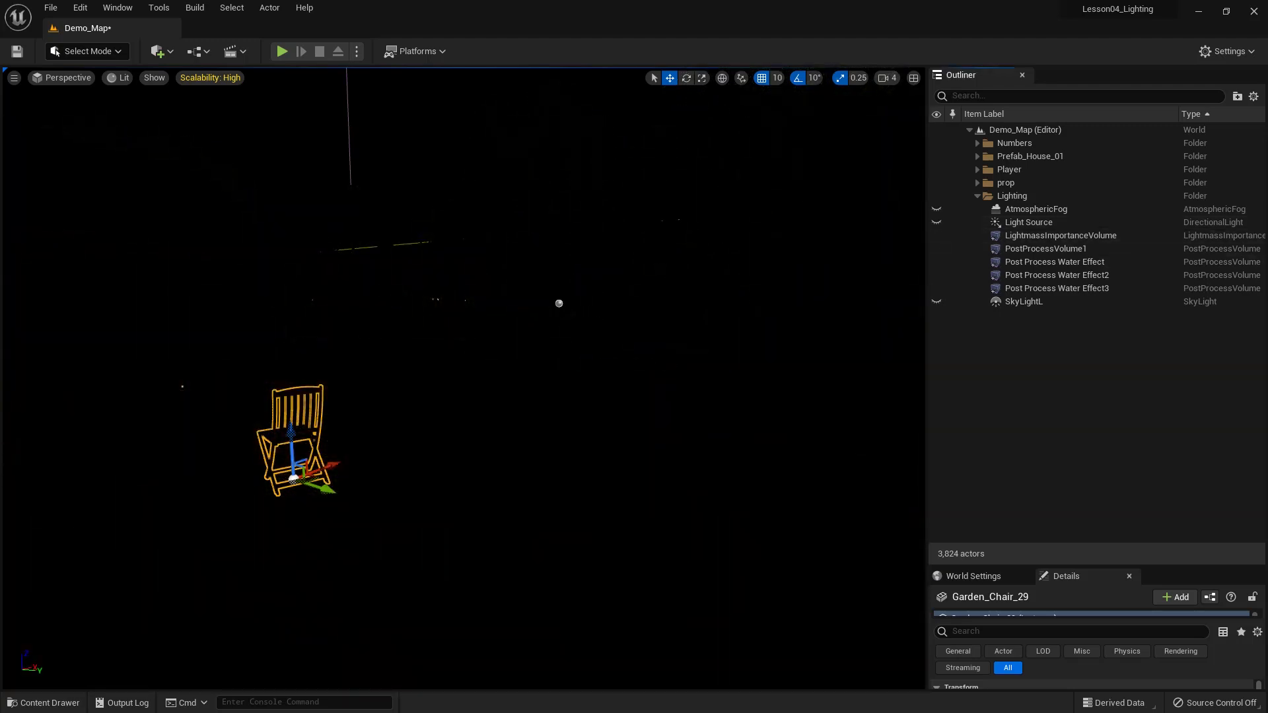
# Enlarge the Details area at the Outliner's expense and collapse the Lighting folder.
pyautogui.moveTo(1017, 565); pyautogui.dragTo(1027, 344)
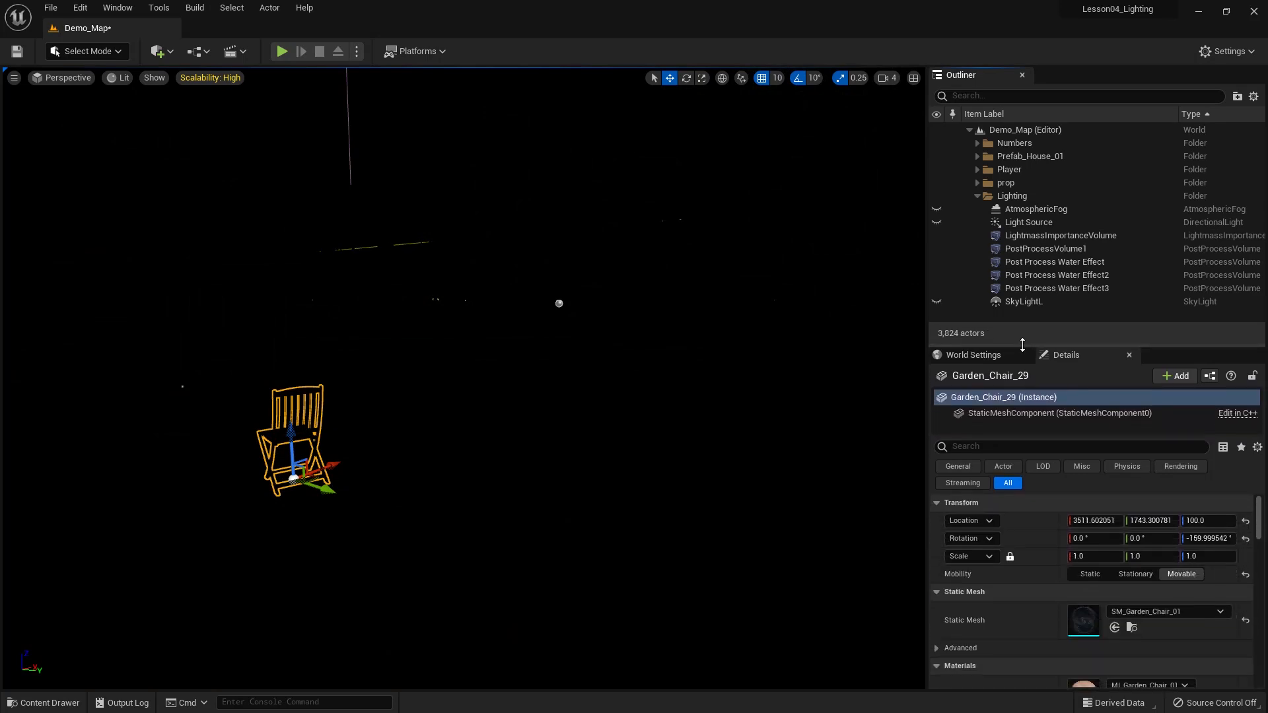
pyautogui.click(971, 355)
pyautogui.click(1075, 356)
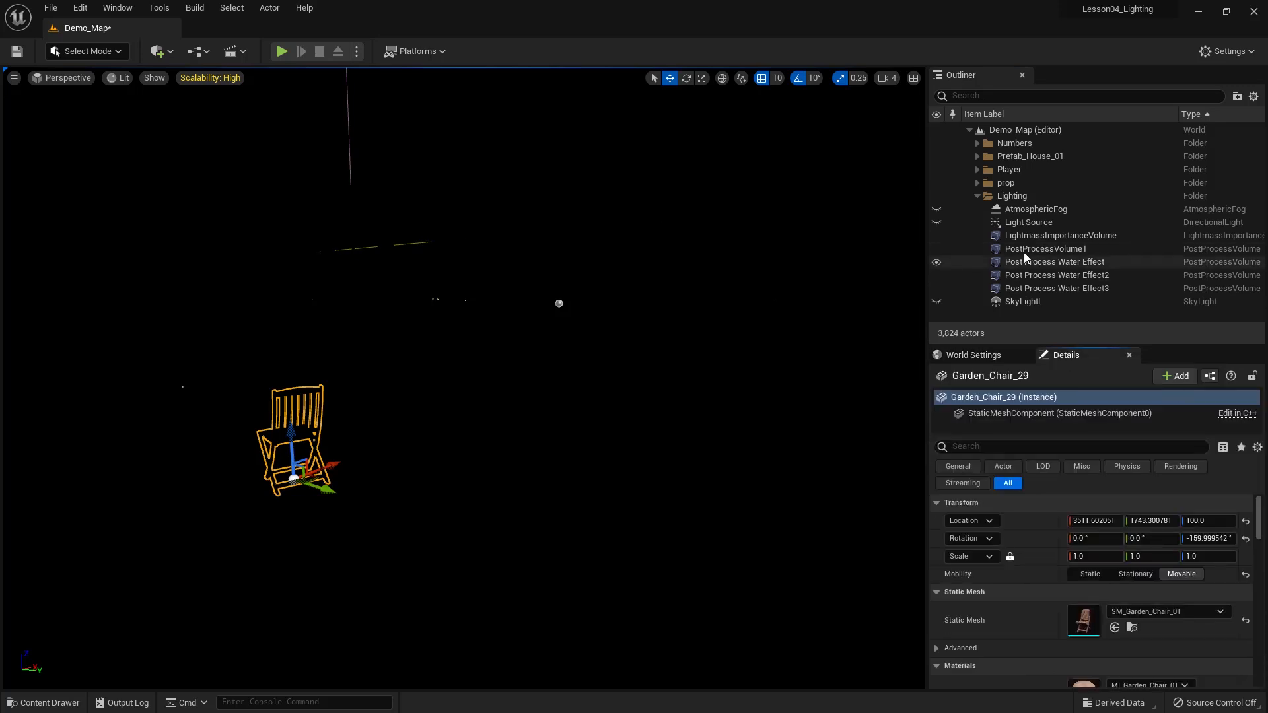
pyautogui.click(977, 196)
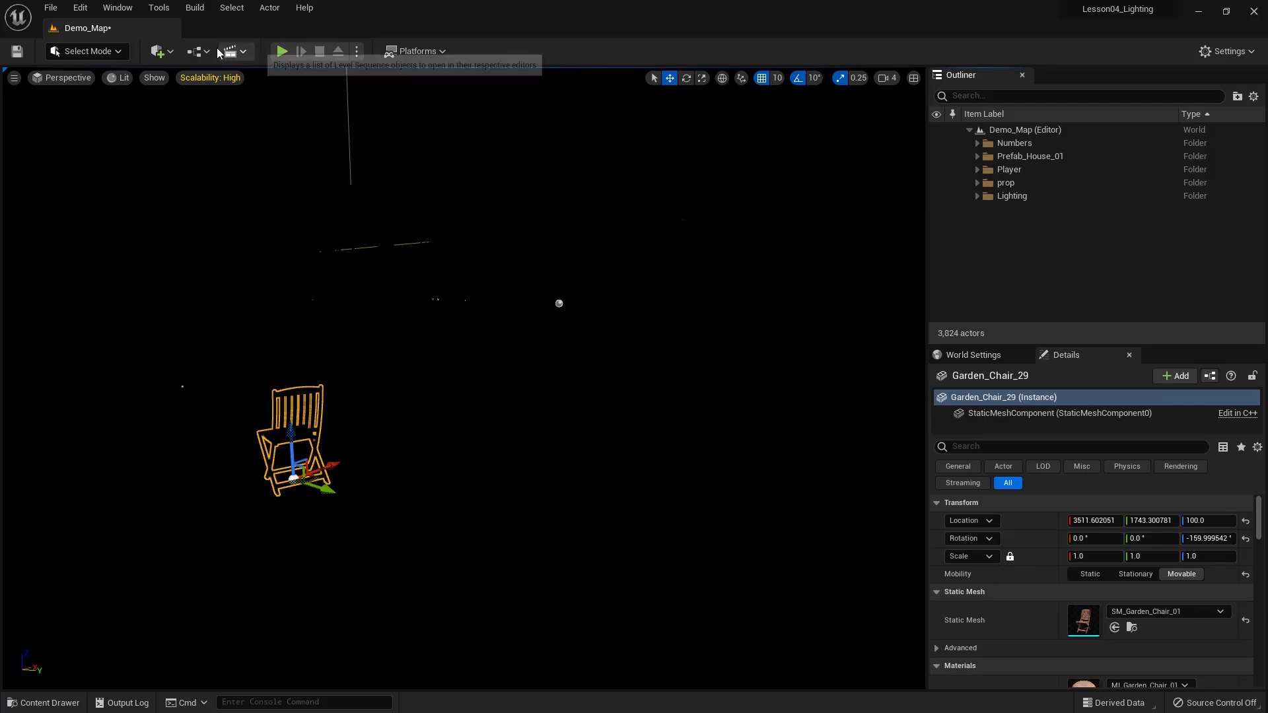
# Place a new Directional Light on the patio between the garden chairs and the pool.
pyautogui.click(162, 51)
pyautogui.moveTo(199, 176)
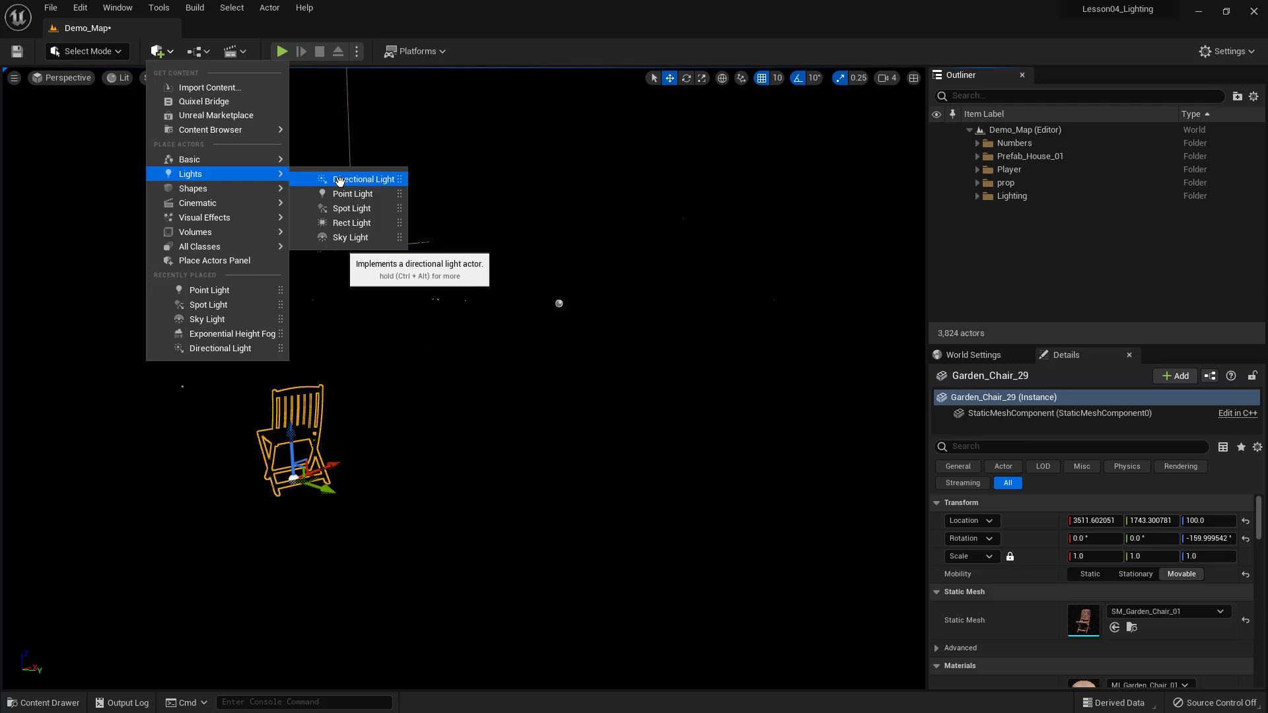
pyautogui.moveTo(338, 181); pyautogui.dragTo(445, 394)
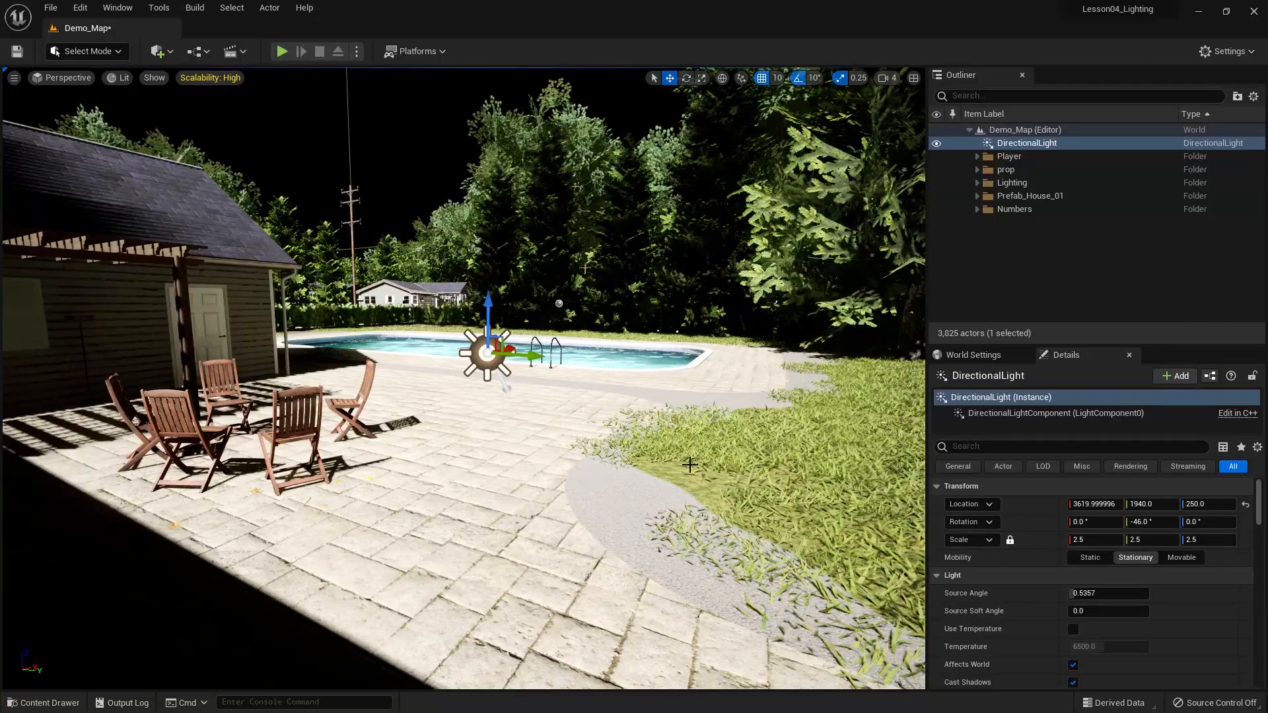
# Rotate the new directional light freely to about -14.2°, -45.1° and 10.2° on X, Y and Z.
pyautogui.moveTo(523, 360); pyautogui.dragTo(561, 353)
pyautogui.moveTo(565, 355); pyautogui.dragTo(530, 350)
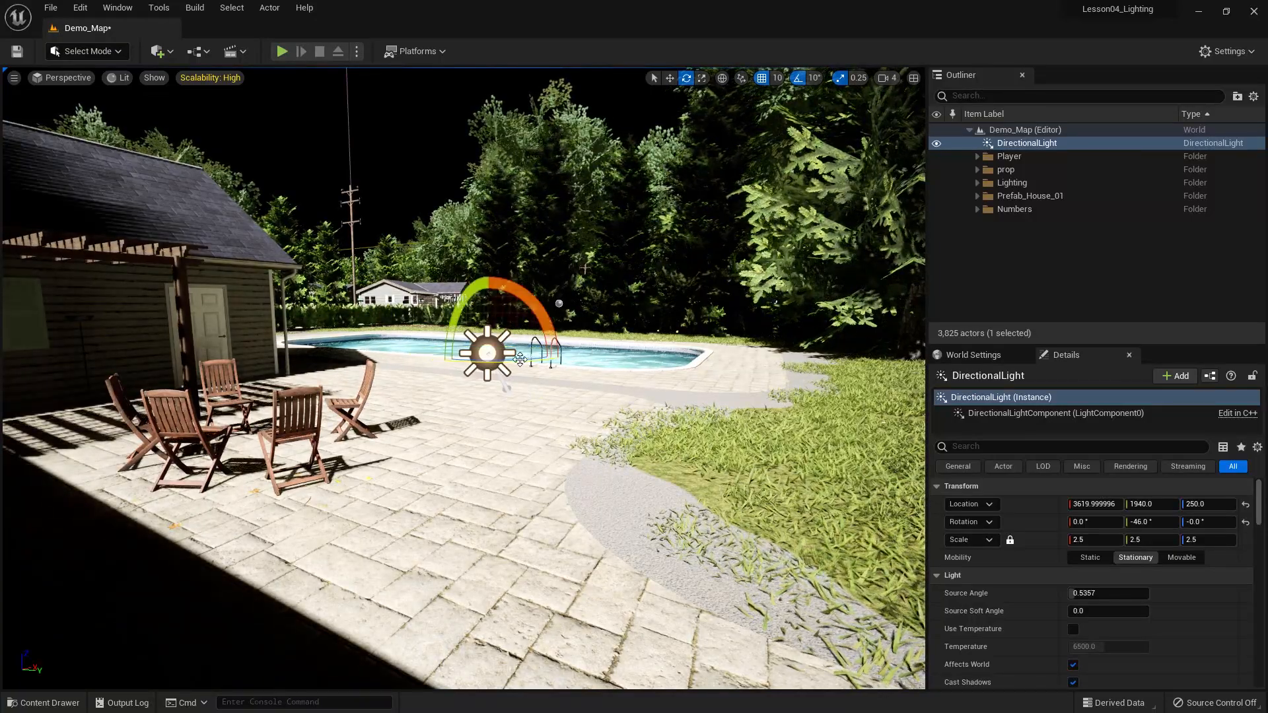
pyautogui.moveTo(536, 303)
pyautogui.mouseDown()
pyautogui.moveTo(512, 282)
pyautogui.moveTo(546, 312)
pyautogui.mouseUp()
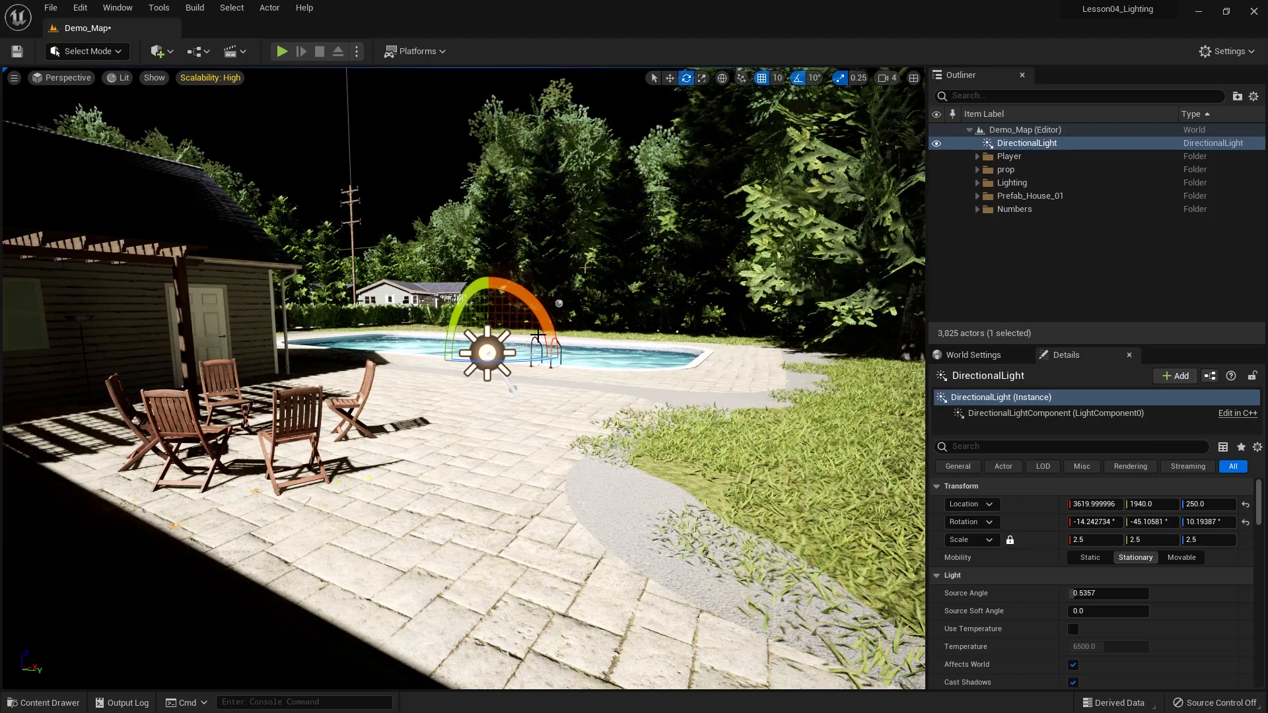
# Examine the directional light's Light properties, from Source Angle down to Intensity and Light Color.
pyautogui.scroll(-3, 431, 370)
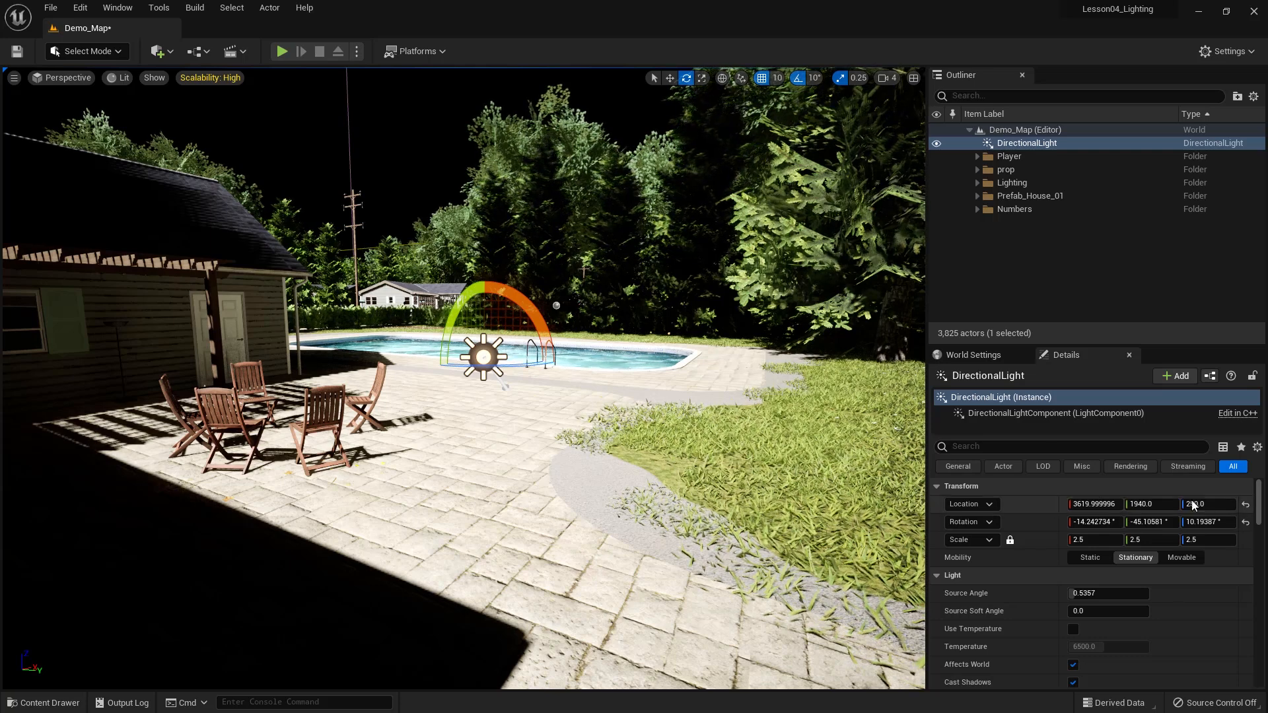
pyautogui.scroll(-2, 1261, 527)
pyautogui.scroll(-1, 1262, 526)
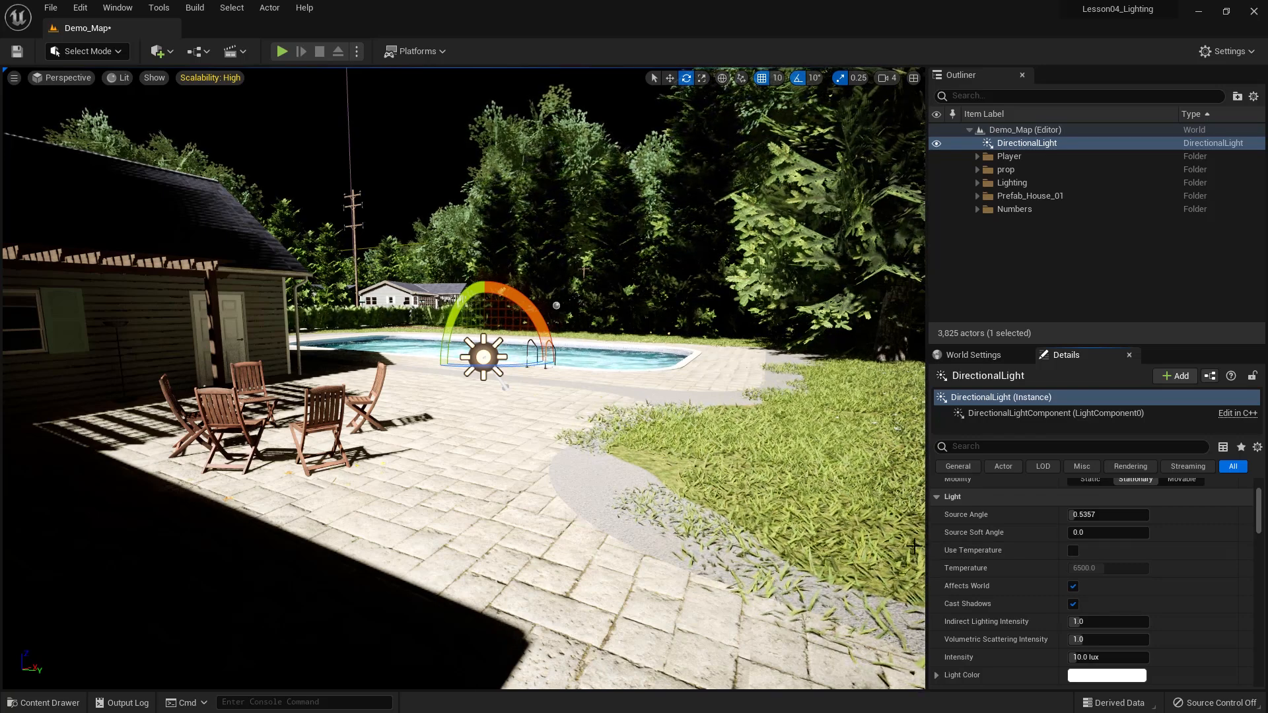
# Try a Source Angle of 2.12 and an Indirect Lighting Intensity of 5.608 on the directional light, resetting each to its default.
pyautogui.moveTo(1087, 515); pyautogui.dragTo(1121, 515)
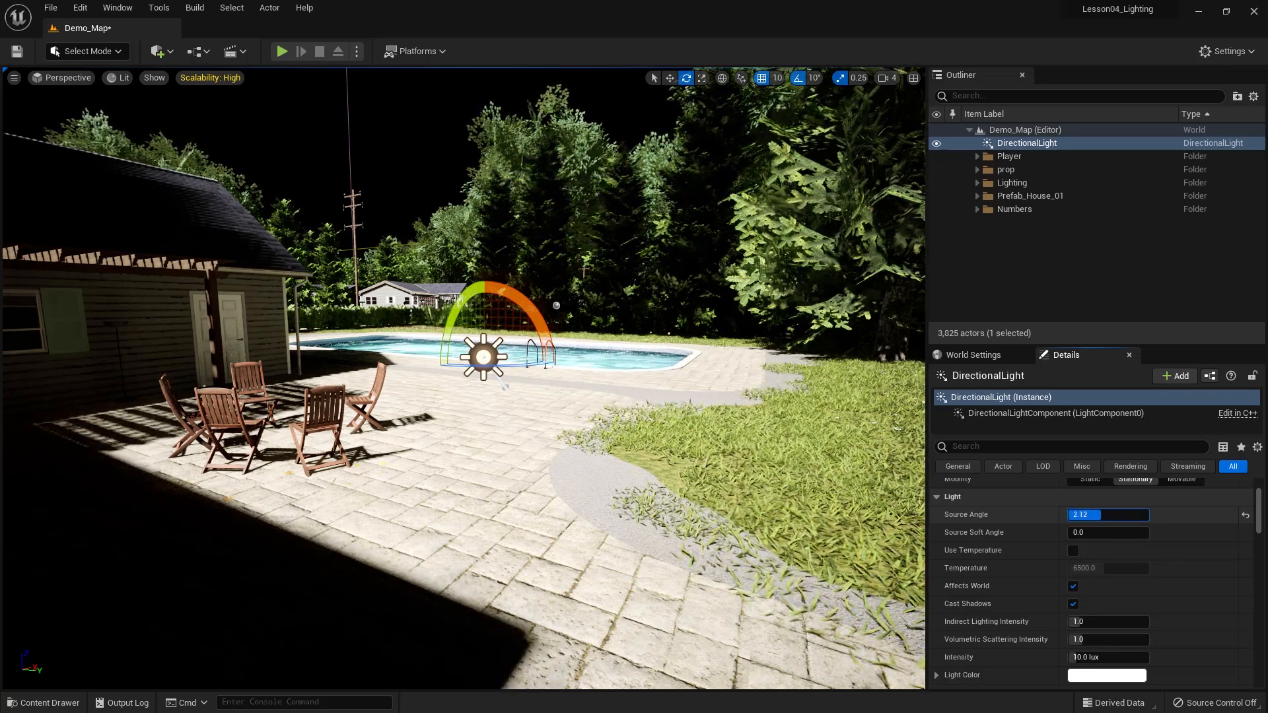
pyautogui.click(1246, 515)
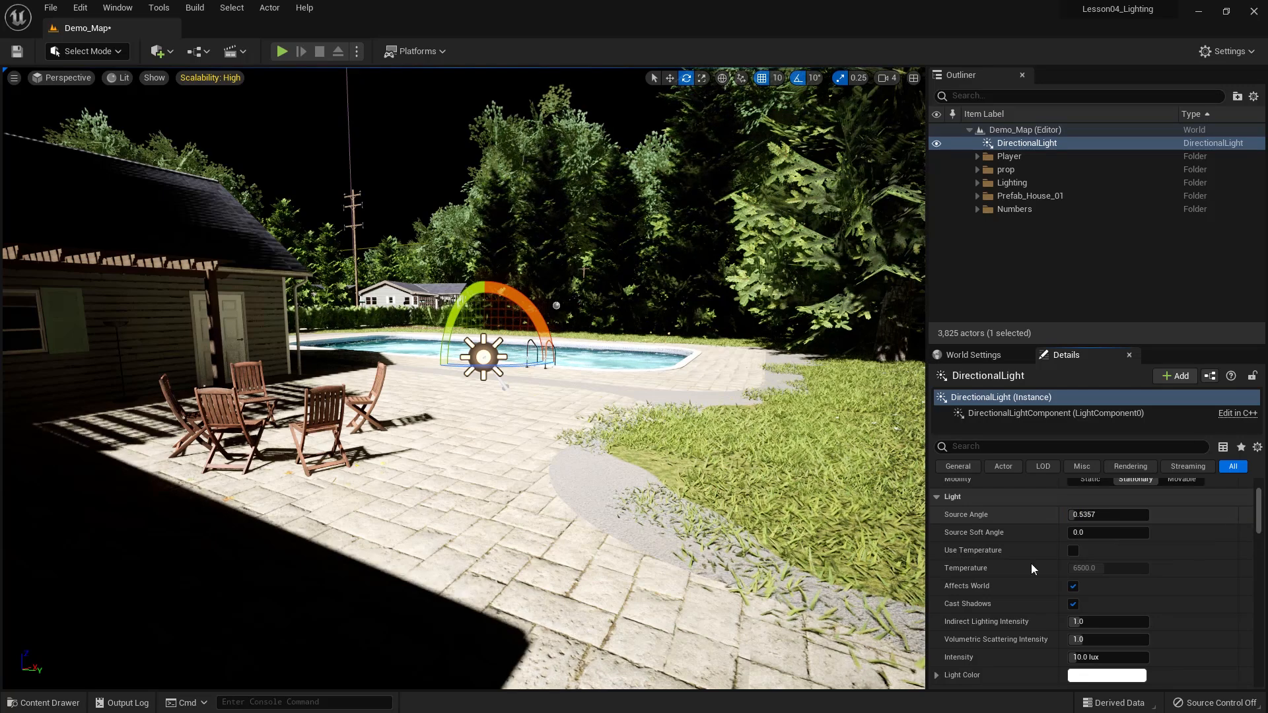
pyautogui.scroll(-1, 1172, 606)
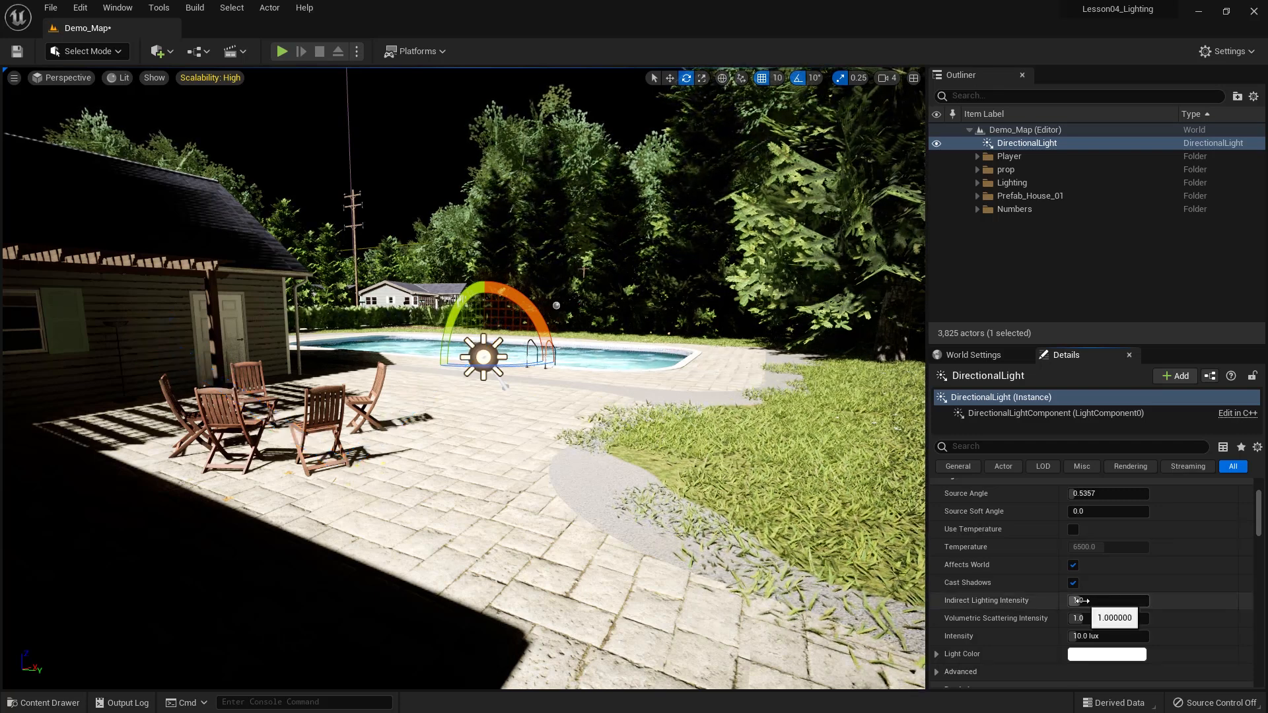
pyautogui.moveTo(1081, 600); pyautogui.dragTo(1143, 600)
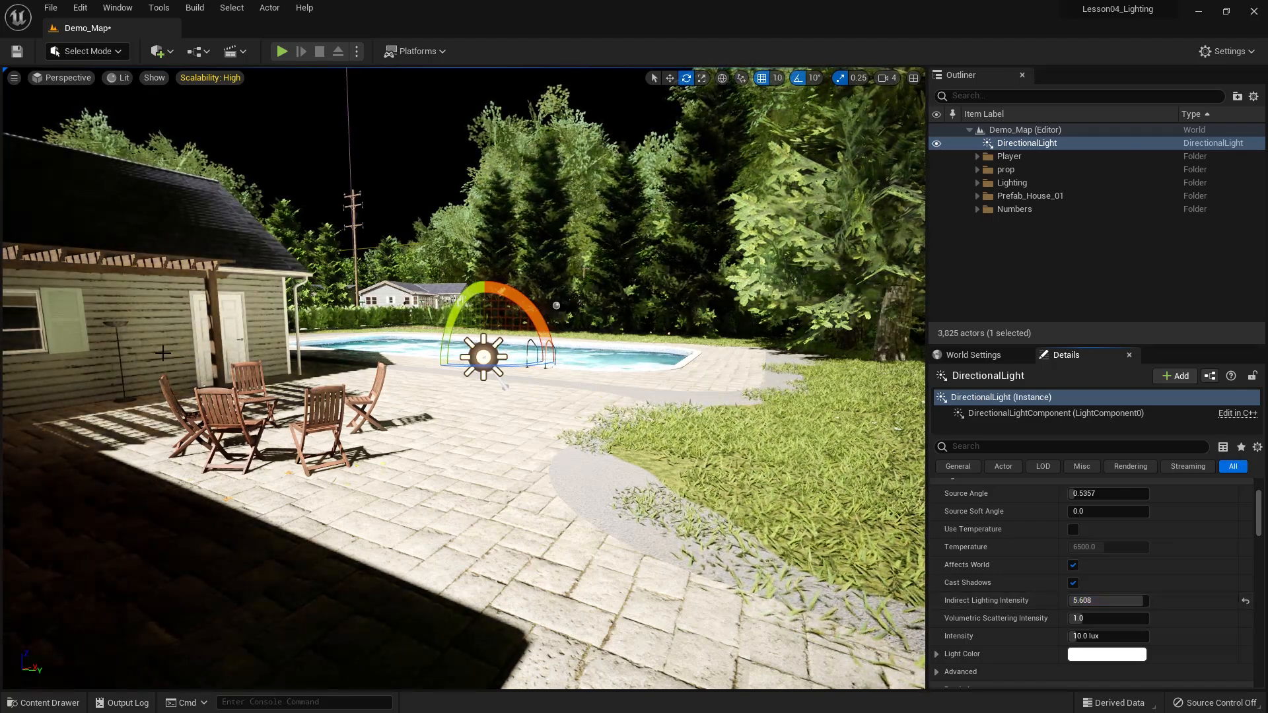
pyautogui.click(1246, 602)
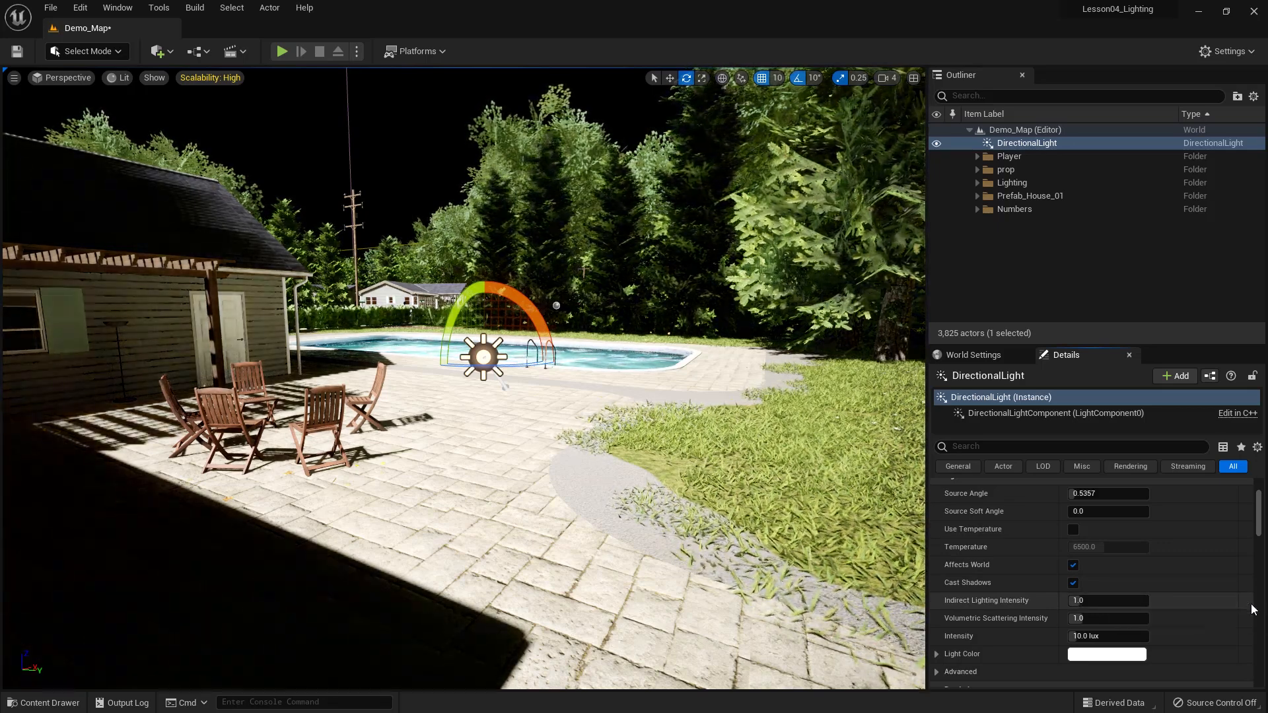
# Examine the directional light's remaining properties, from Rendering and Lightmass through Light Shafts and shadows down to Atmosphere and Cloud.
pyautogui.scroll(-1, 1098, 628)
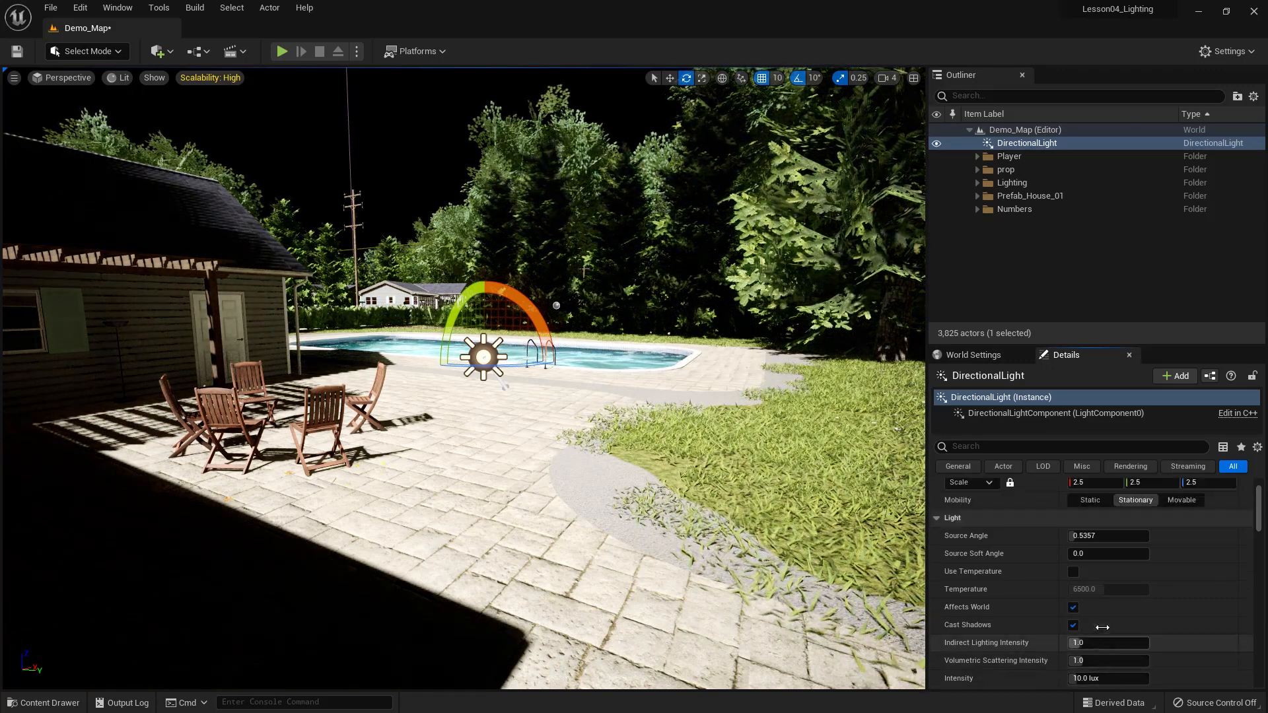
pyautogui.scroll(-2, 1103, 632)
pyautogui.scroll(-5, 1103, 630)
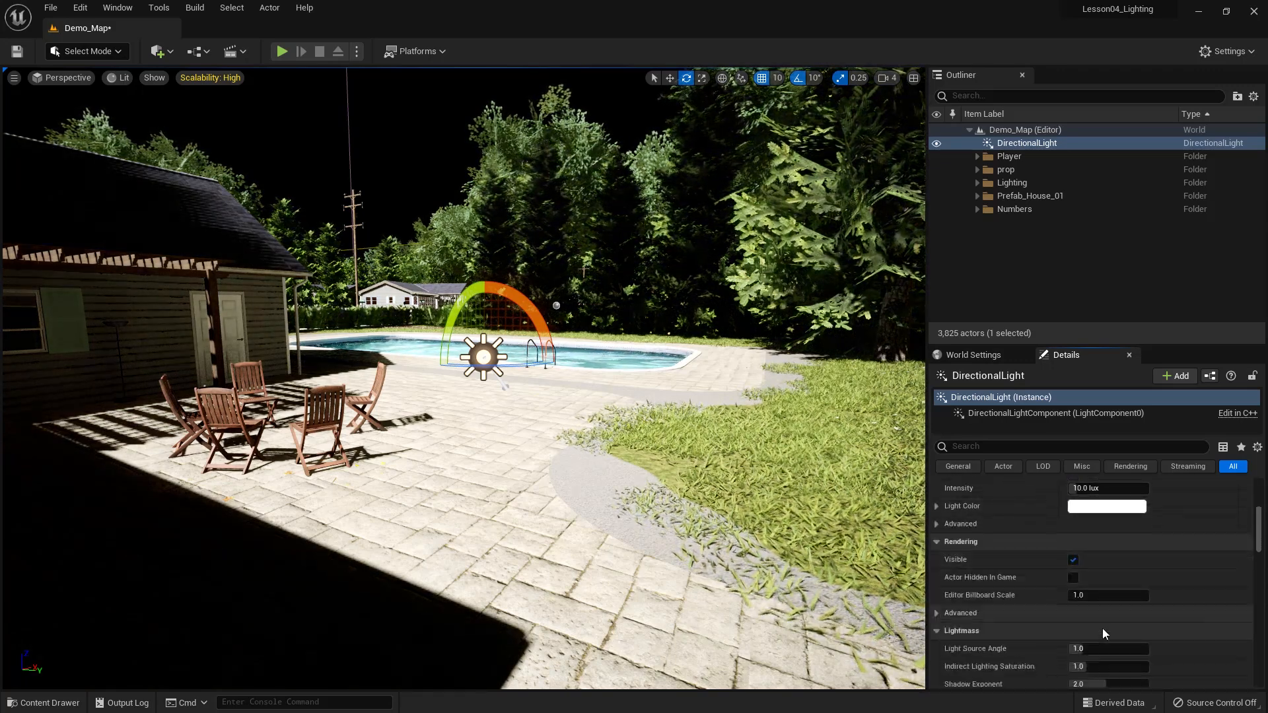
pyautogui.scroll(-8, 1102, 633)
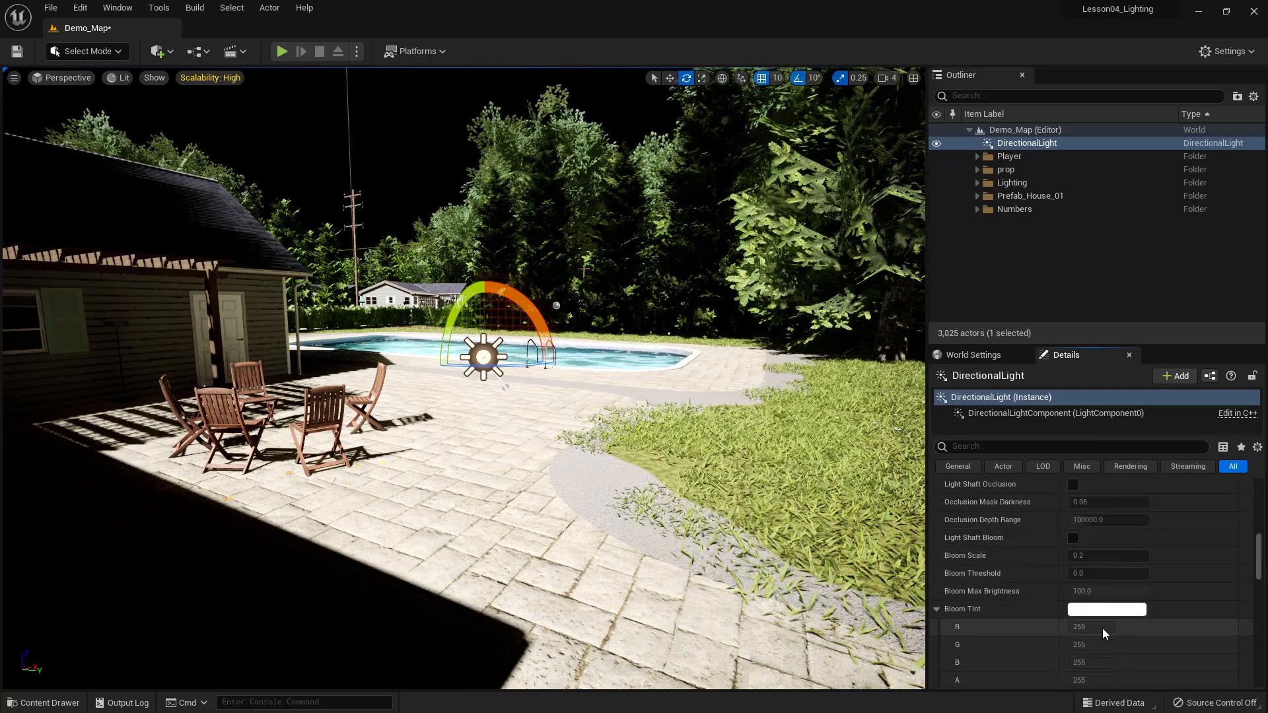
pyautogui.scroll(-3, 1103, 629)
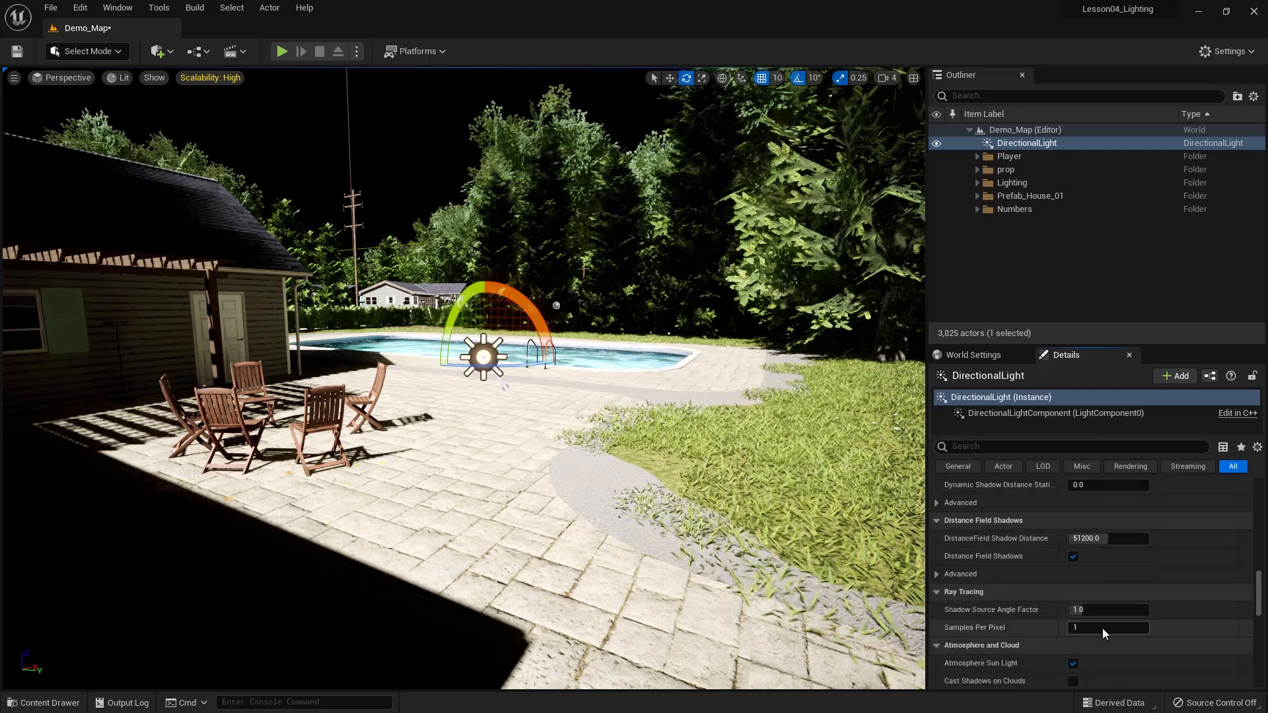
pyautogui.scroll(10, 1103, 628)
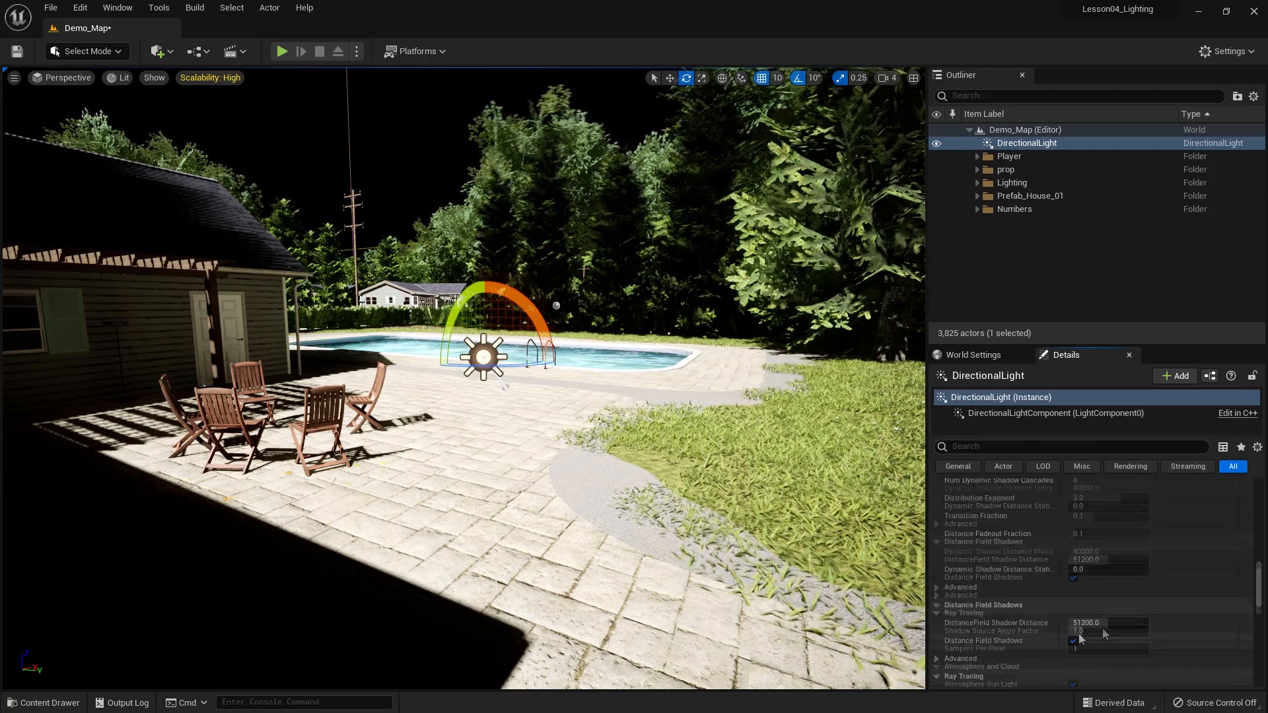
pyautogui.scroll(10, 1077, 629)
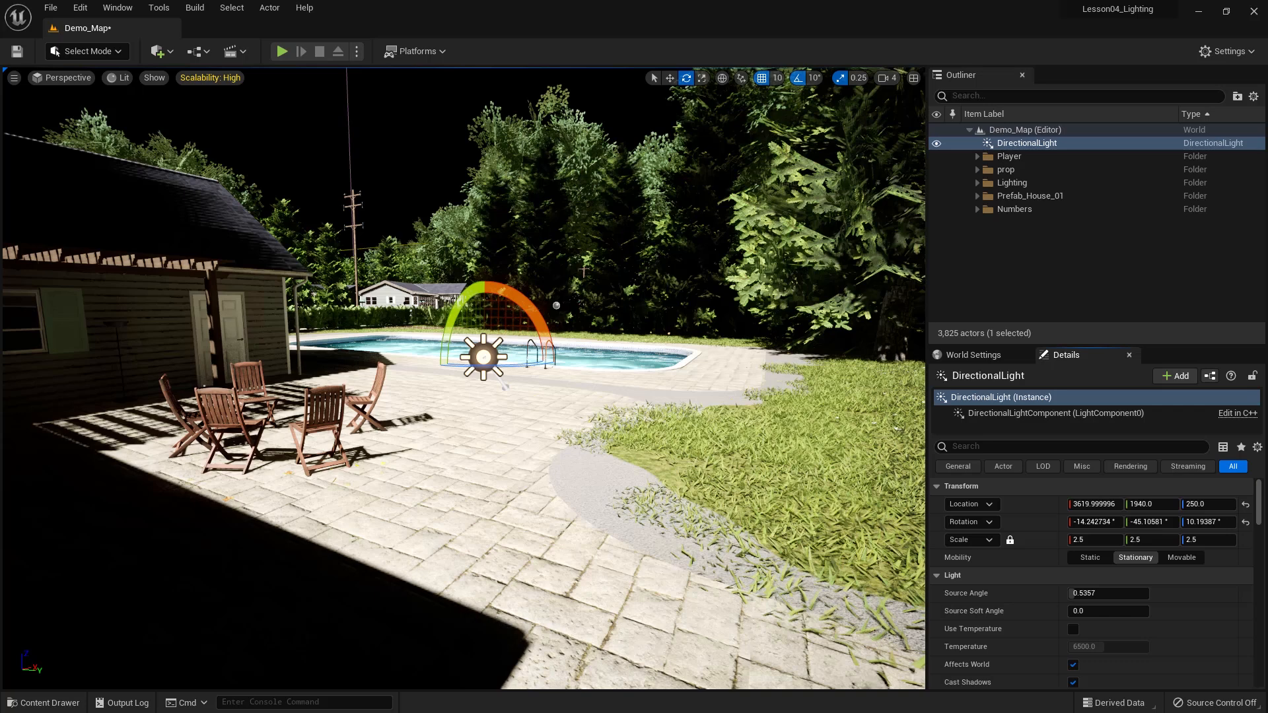
# Place a Sky Atmosphere actor beside the directional light near the pool, at location 3910, 1910, 210.
pyautogui.click(168, 53)
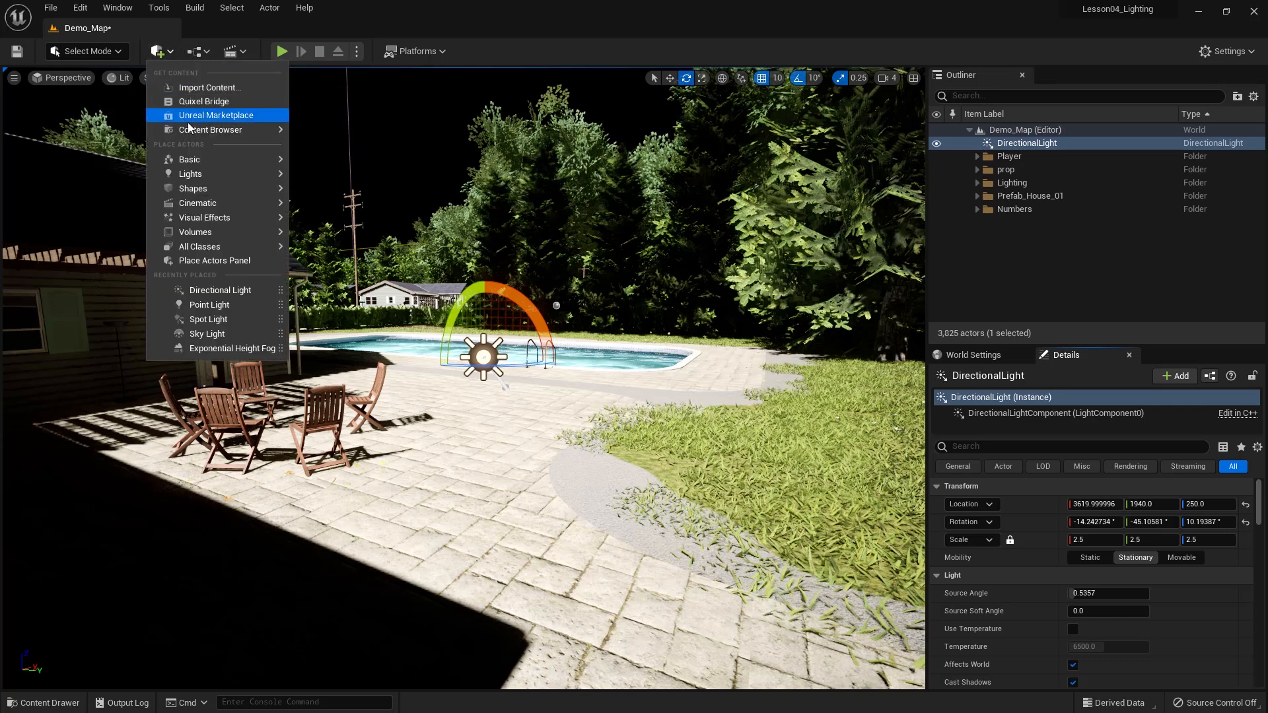
pyautogui.moveTo(192, 216)
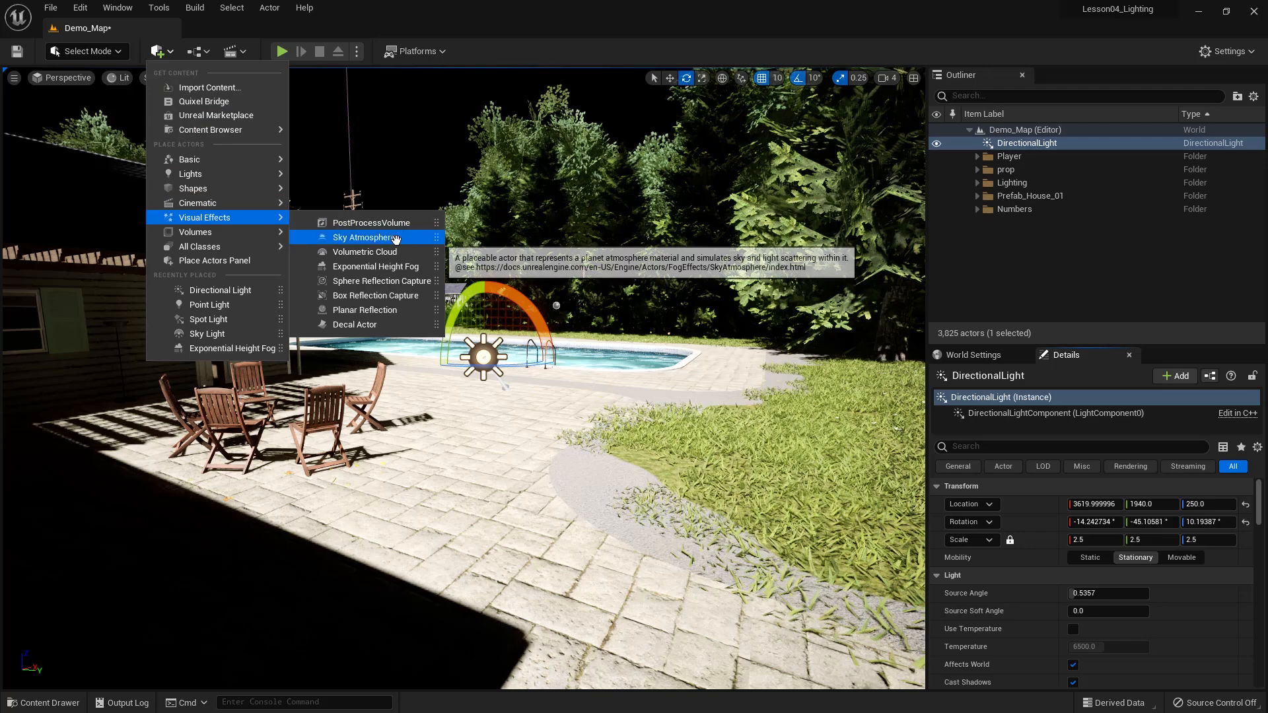
pyautogui.moveTo(377, 238); pyautogui.dragTo(474, 306)
pyautogui.moveTo(515, 420); pyautogui.dragTo(514, 364)
pyautogui.press('w')
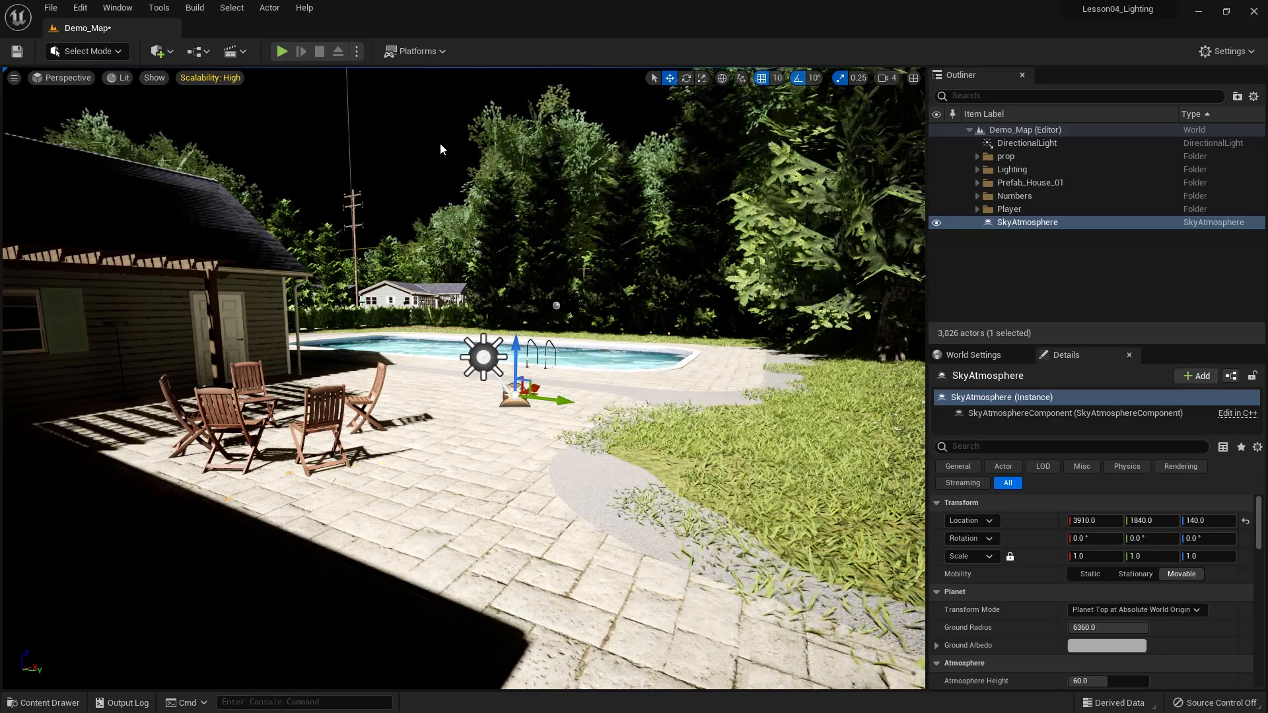
pyautogui.moveTo(520, 350); pyautogui.dragTo(520, 320)
pyautogui.moveTo(563, 370); pyautogui.dragTo(599, 368)
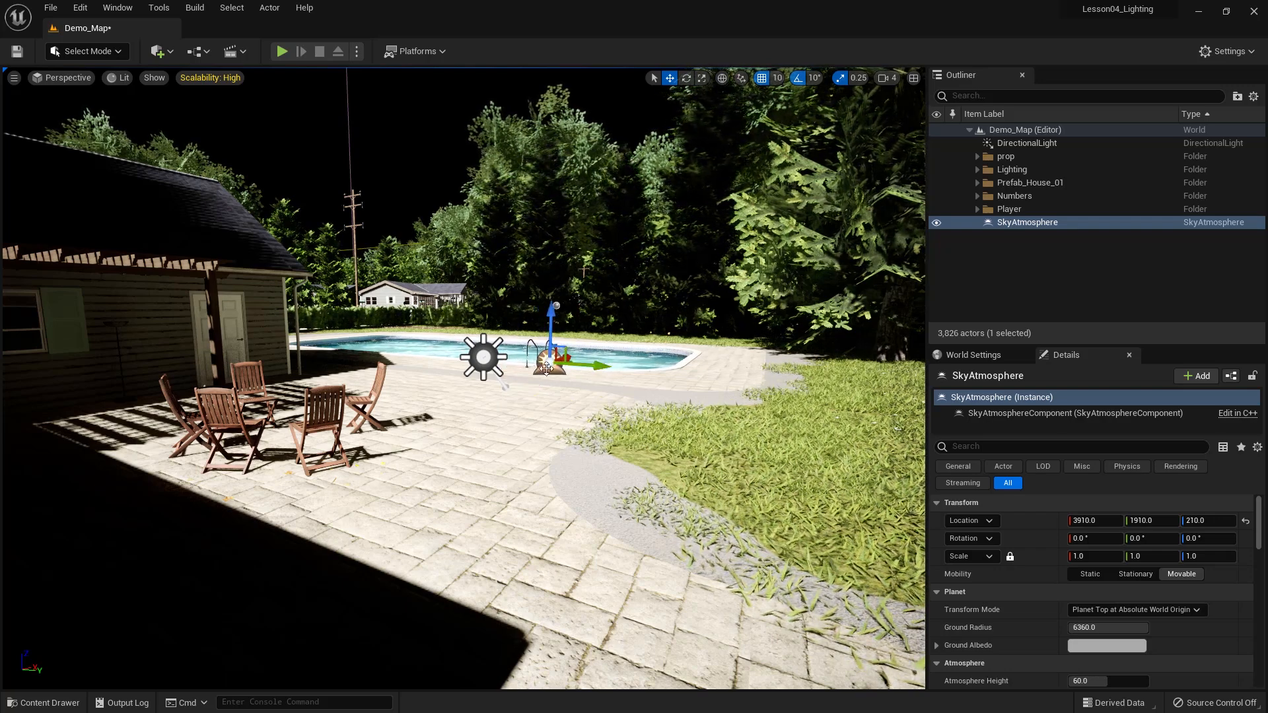
# Enable Atmosphere Sun Light in the directional light's Atmosphere and Cloud properties.
pyautogui.click(483, 357)
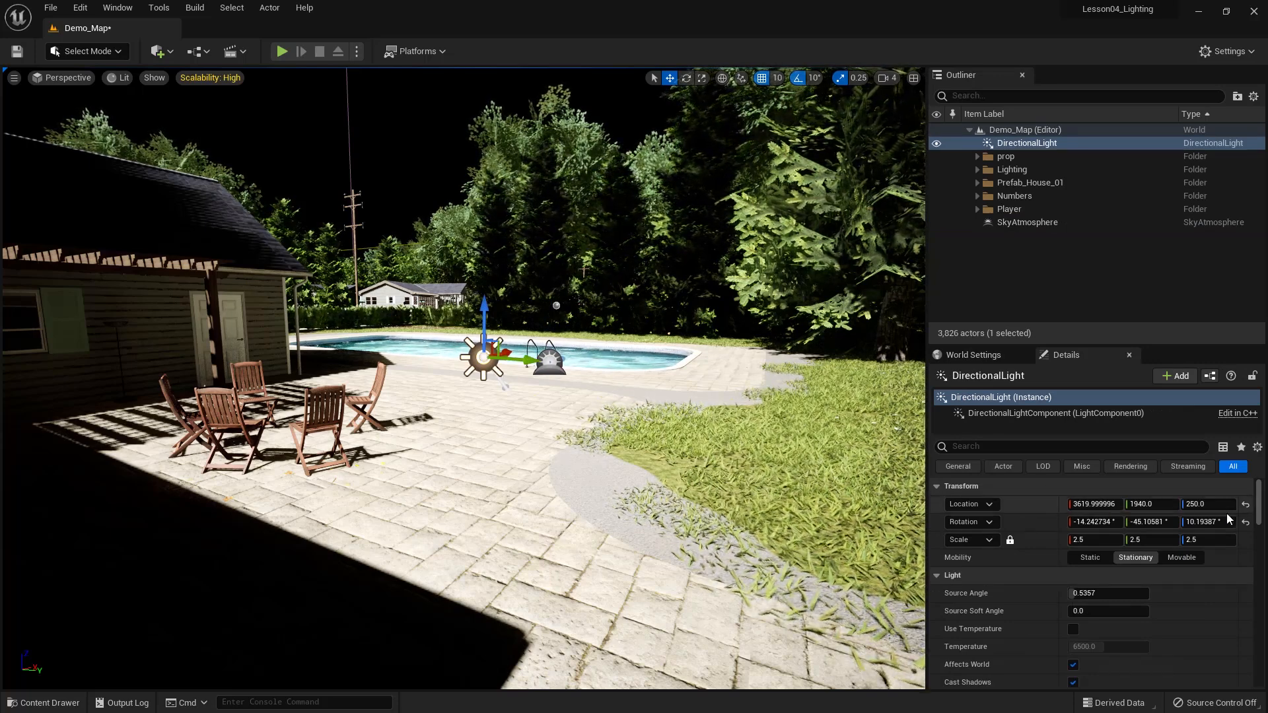
pyautogui.moveTo(1259, 517)
pyautogui.mouseDown()
pyautogui.moveTo(1262, 619)
pyautogui.moveTo(1230, 613)
pyautogui.mouseUp()
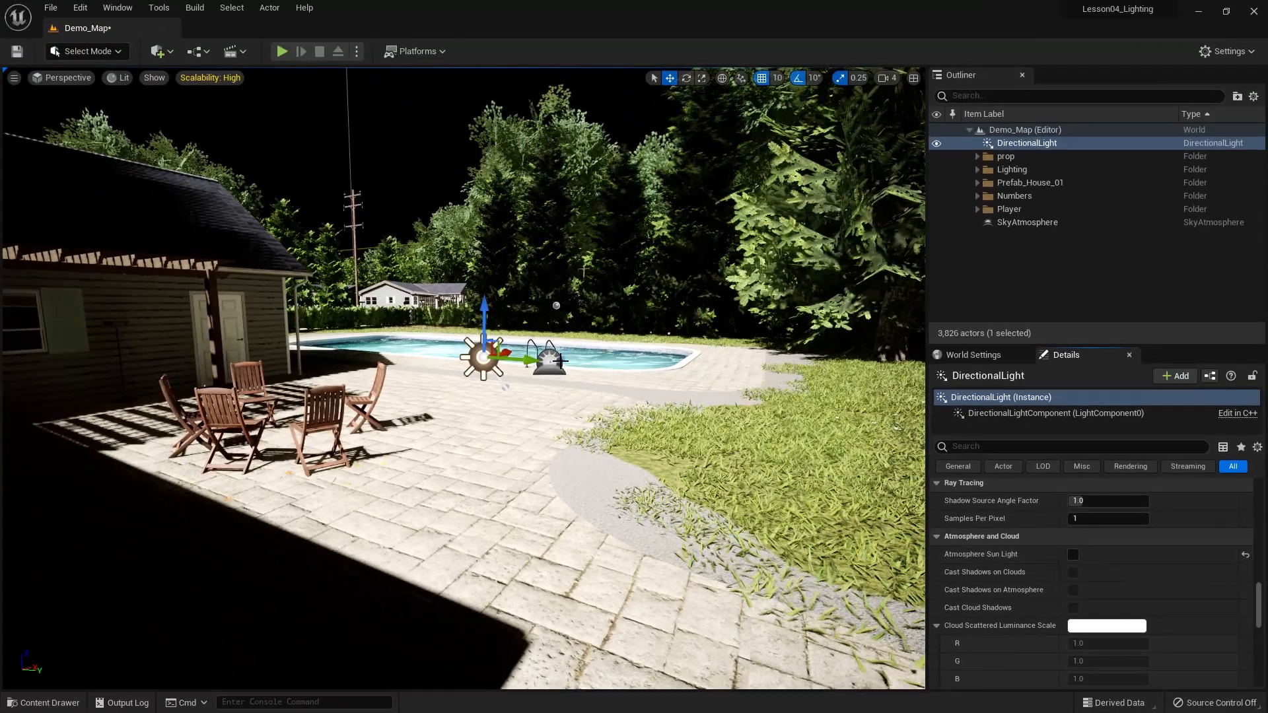
pyautogui.click(549, 364)
pyautogui.click(485, 360)
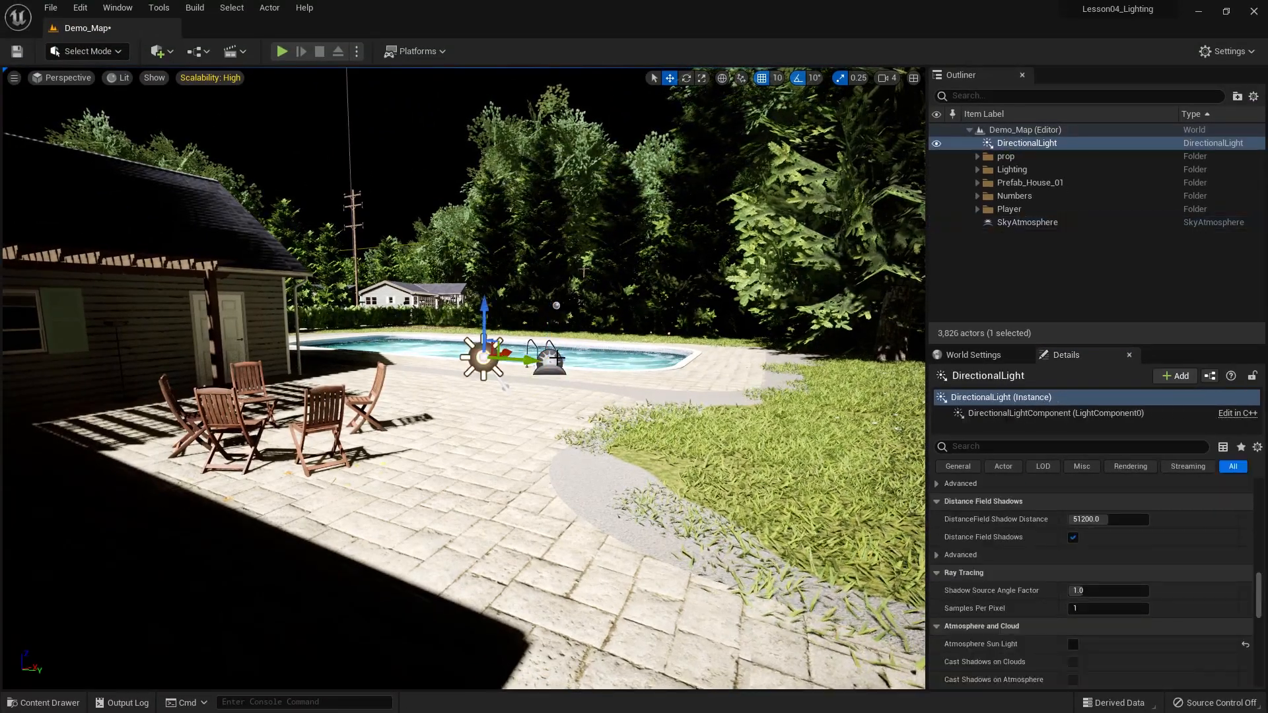
pyautogui.click(549, 362)
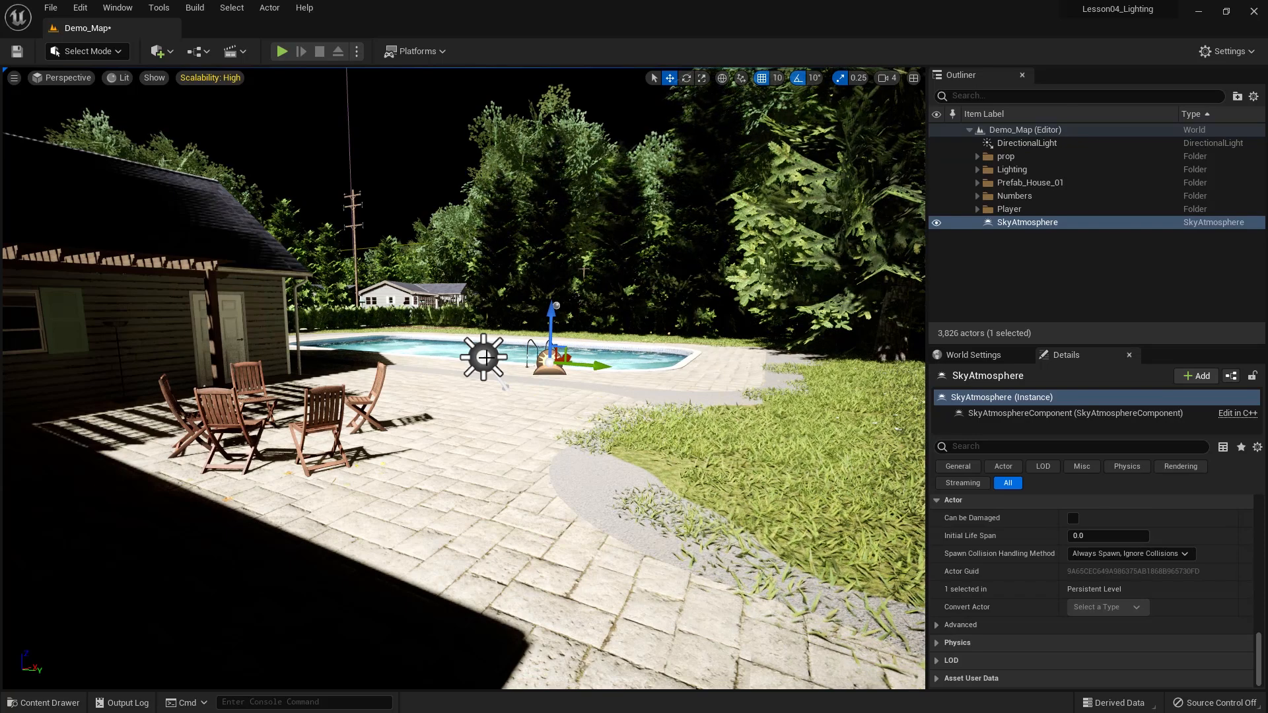
pyautogui.click(497, 369)
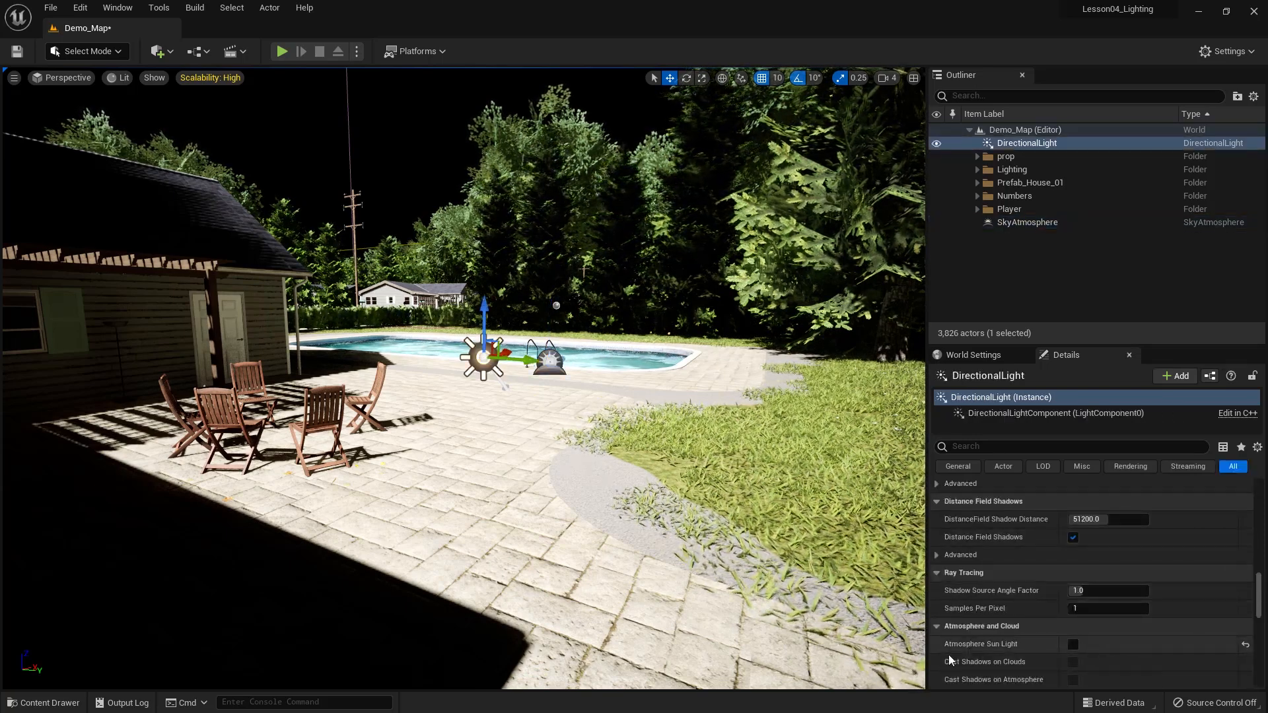
pyautogui.scroll(-3, 1107, 636)
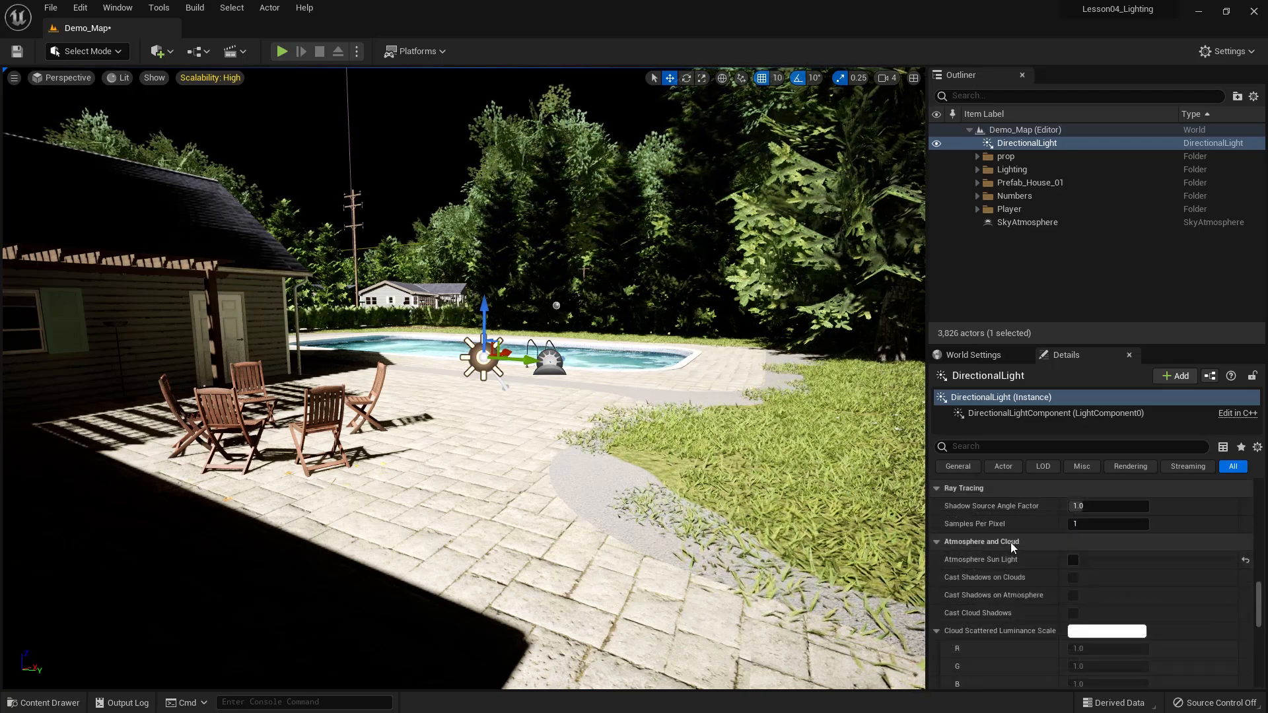
pyautogui.click(1073, 561)
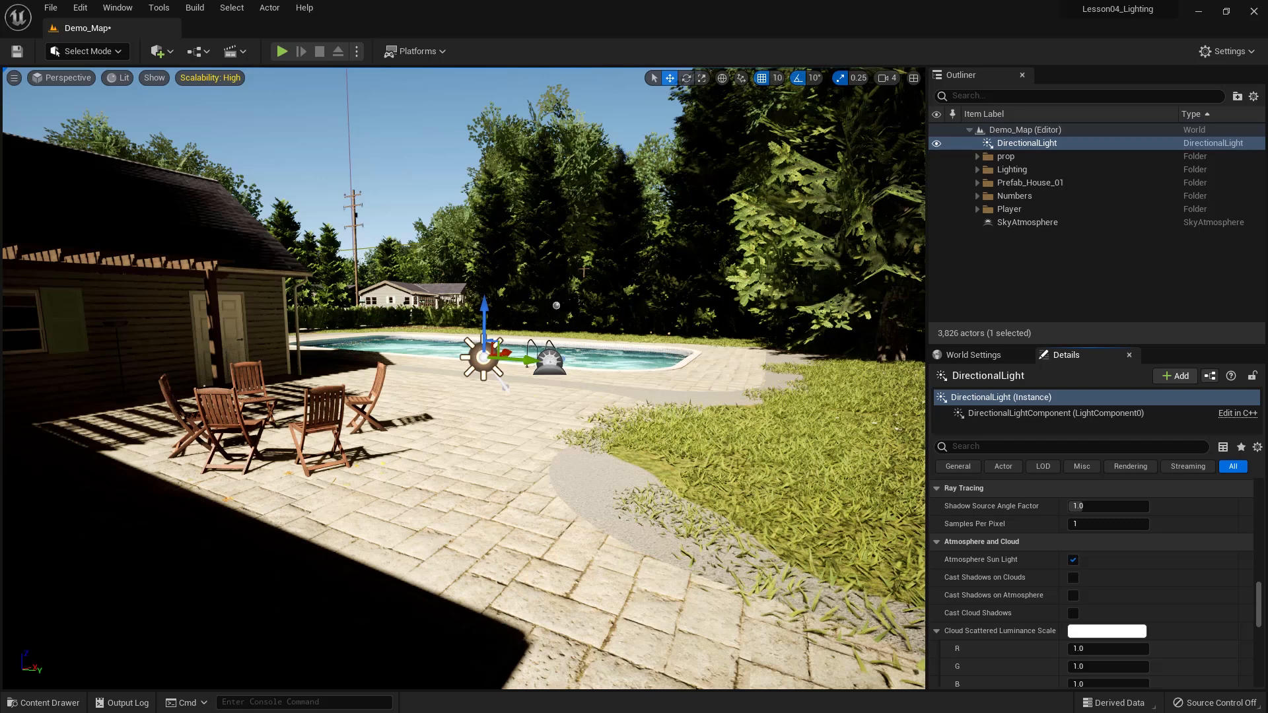
# Move the Sky Atmosphere actor away from the directional light to the patio's grassy edge, at about Y 2220 and Z 240.
pyautogui.click(549, 362)
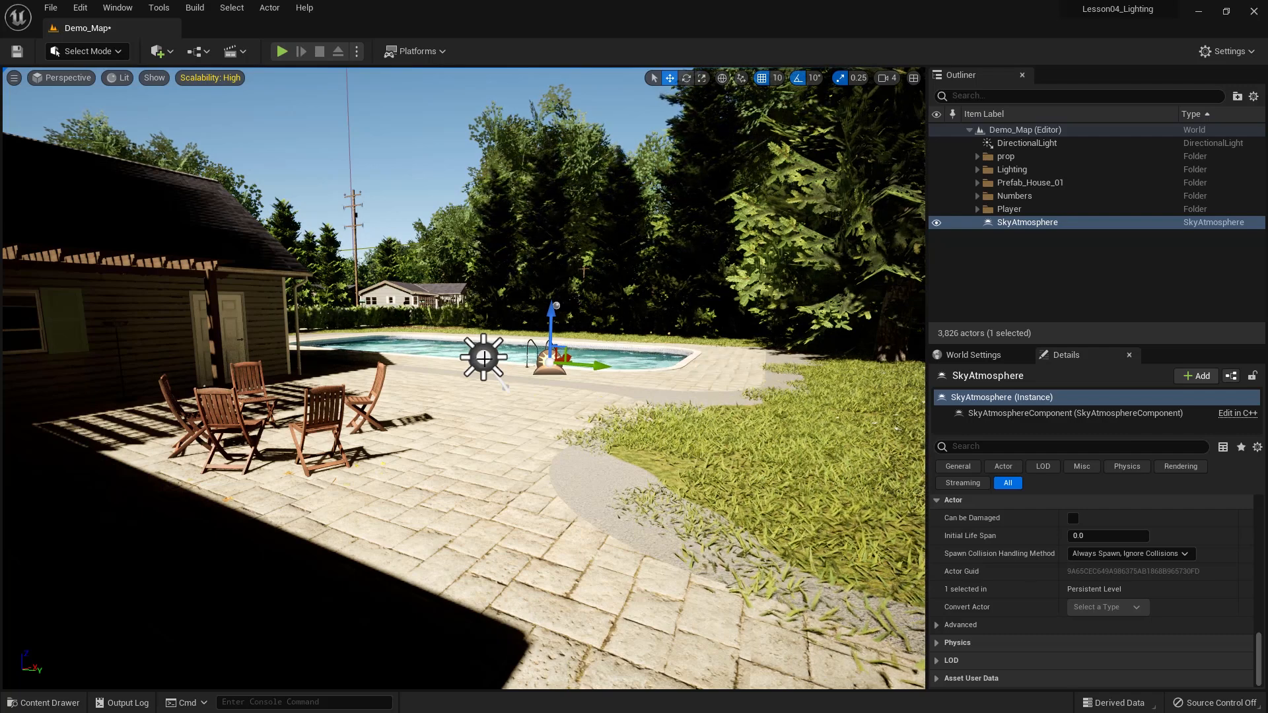
pyautogui.click(482, 357)
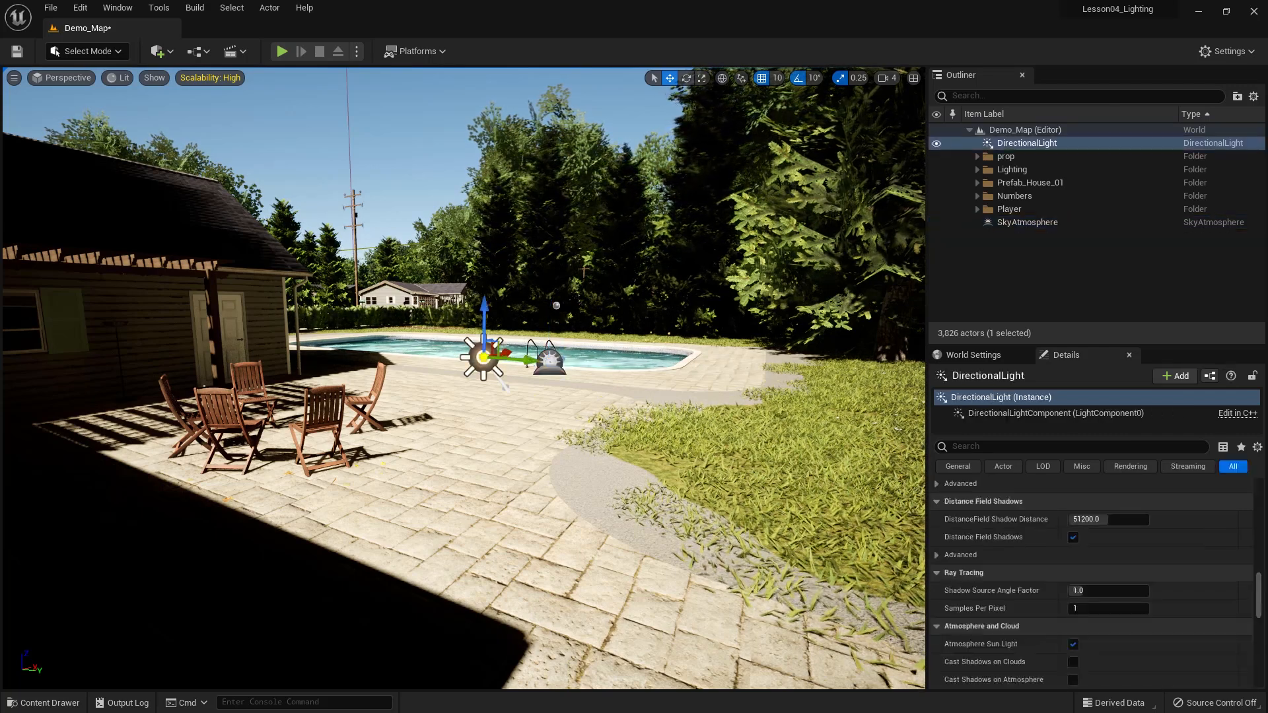
pyautogui.click(550, 360)
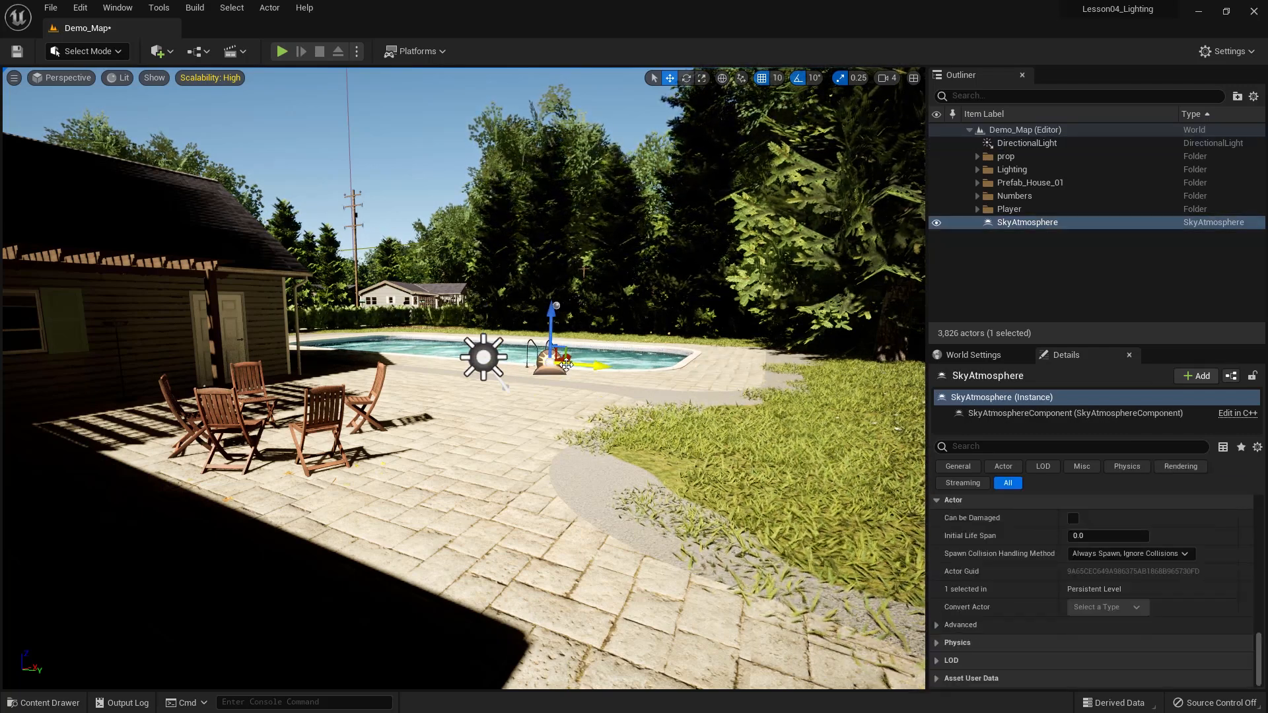
pyautogui.moveTo(614, 365); pyautogui.dragTo(817, 377)
pyautogui.moveTo(750, 333); pyautogui.dragTo(768, 309)
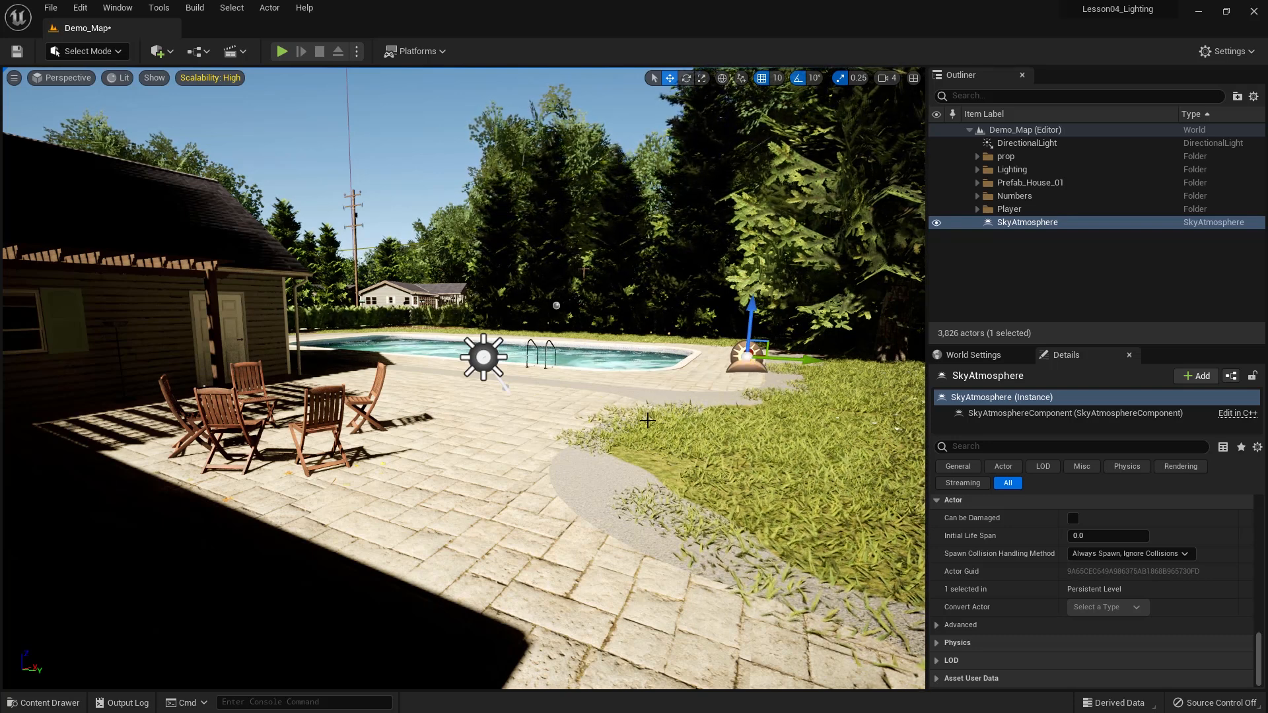
# Examine the Sky Atmosphere's properties, from Transform and Planet through Atmosphere and Rayleigh scattering to the Actor settings.
pyautogui.moveTo(1258, 650); pyautogui.dragTo(1258, 526)
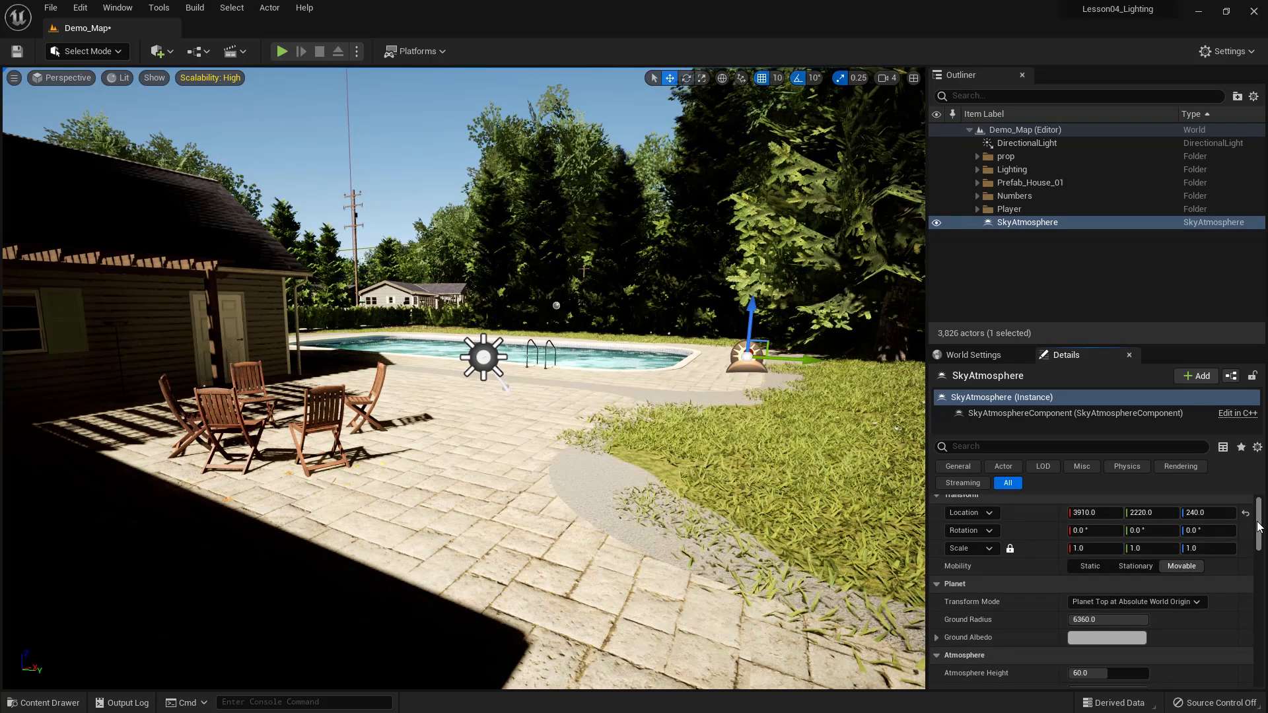
pyautogui.scroll(-3, 1223, 566)
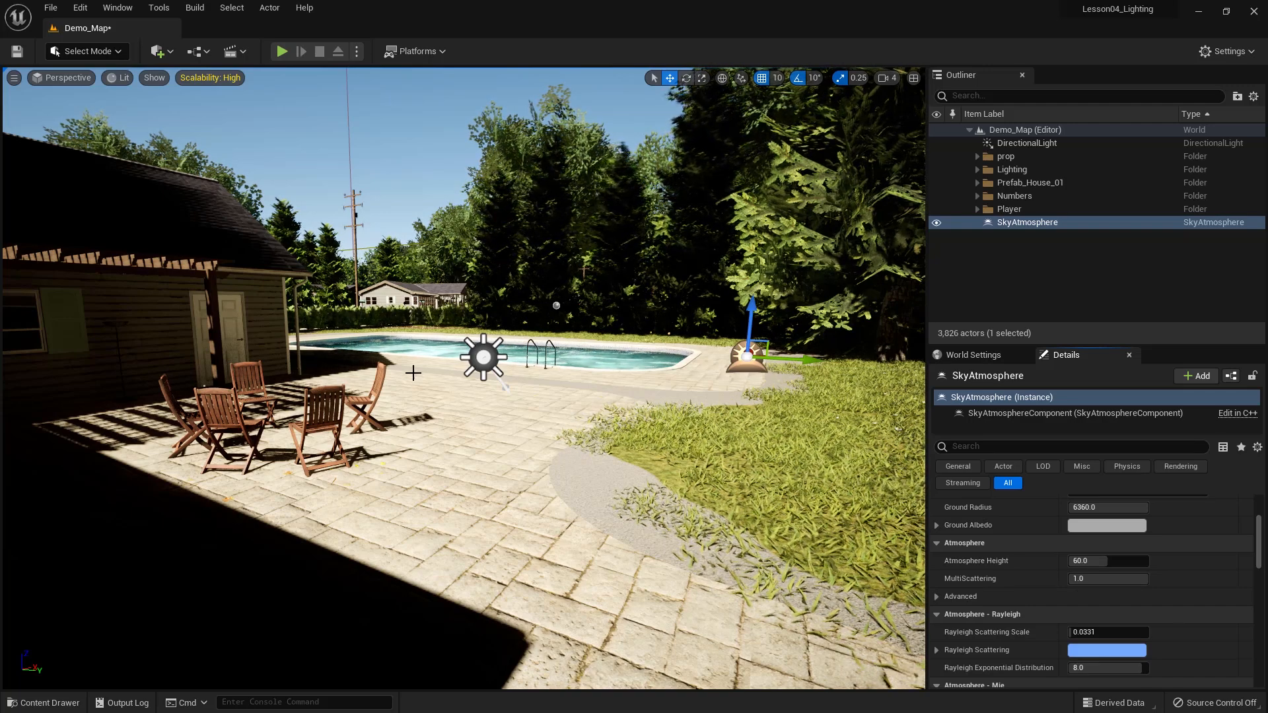
pyautogui.scroll(-4, 1082, 613)
pyautogui.scroll(-15, 1082, 612)
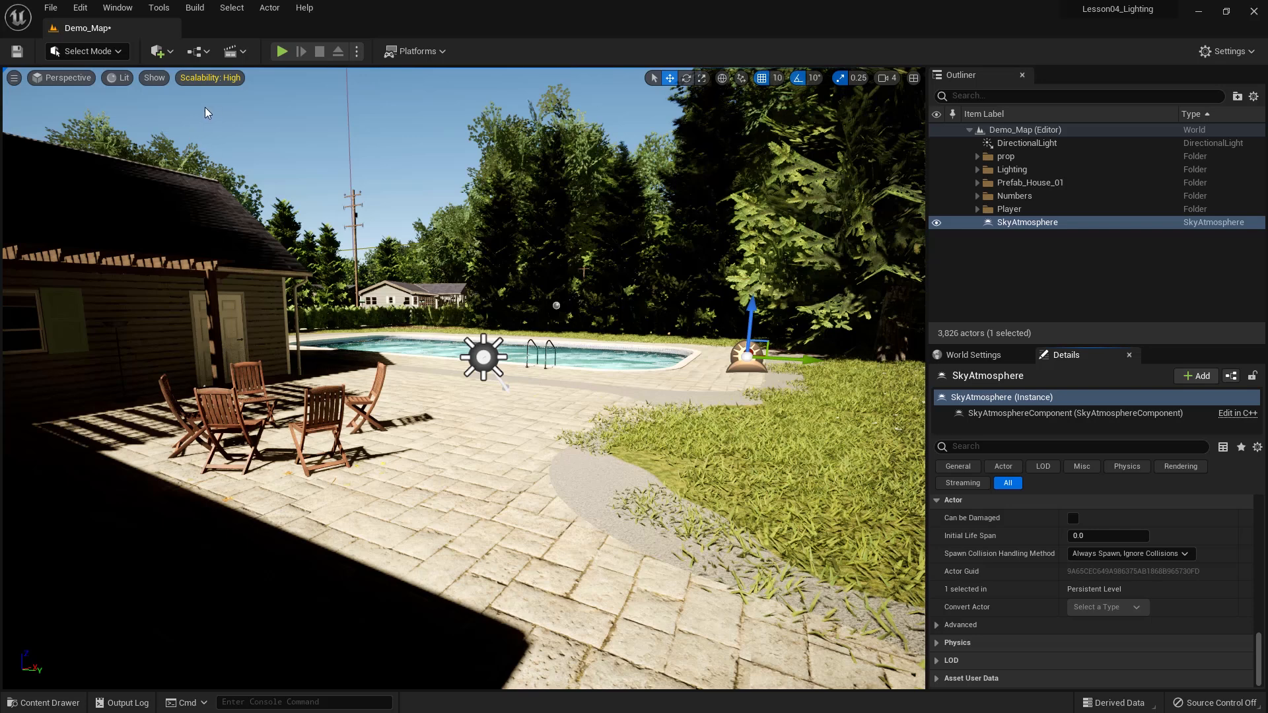
# Place a Sky Light on the patio between the directional light and the sky atmosphere, at location 3820, 1940, 160.
pyautogui.click(171, 51)
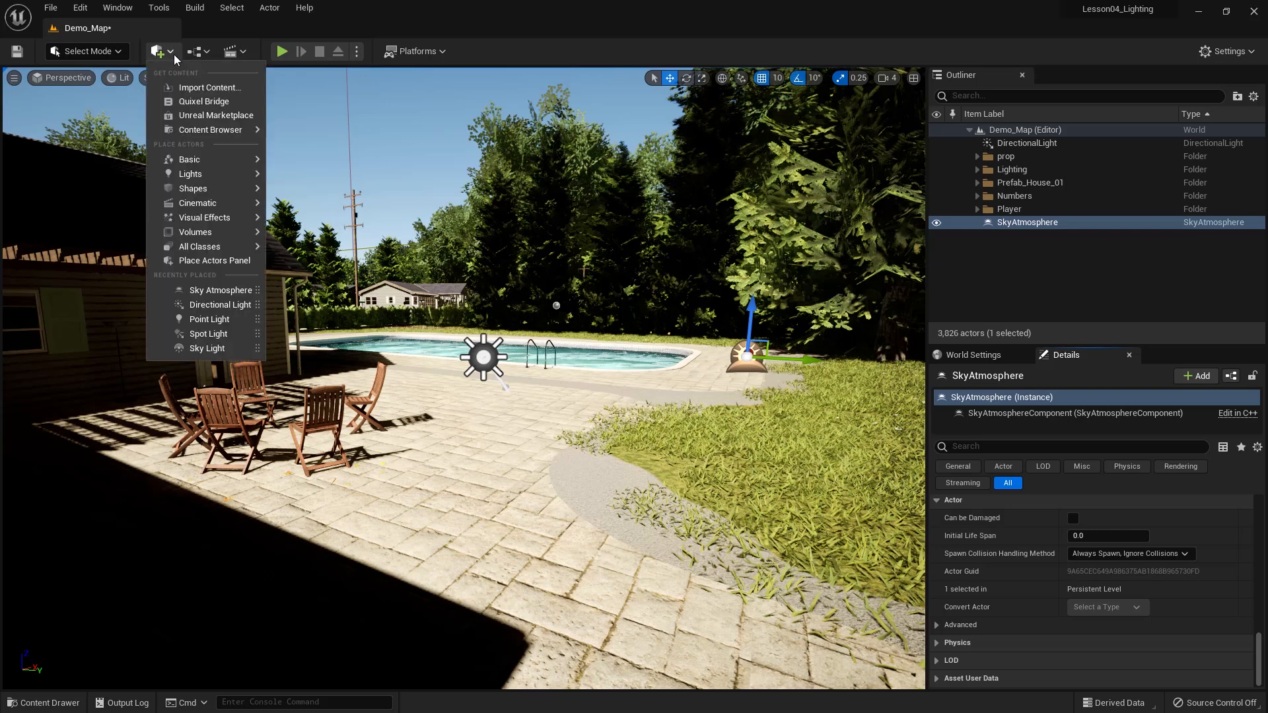
pyautogui.moveTo(205, 181)
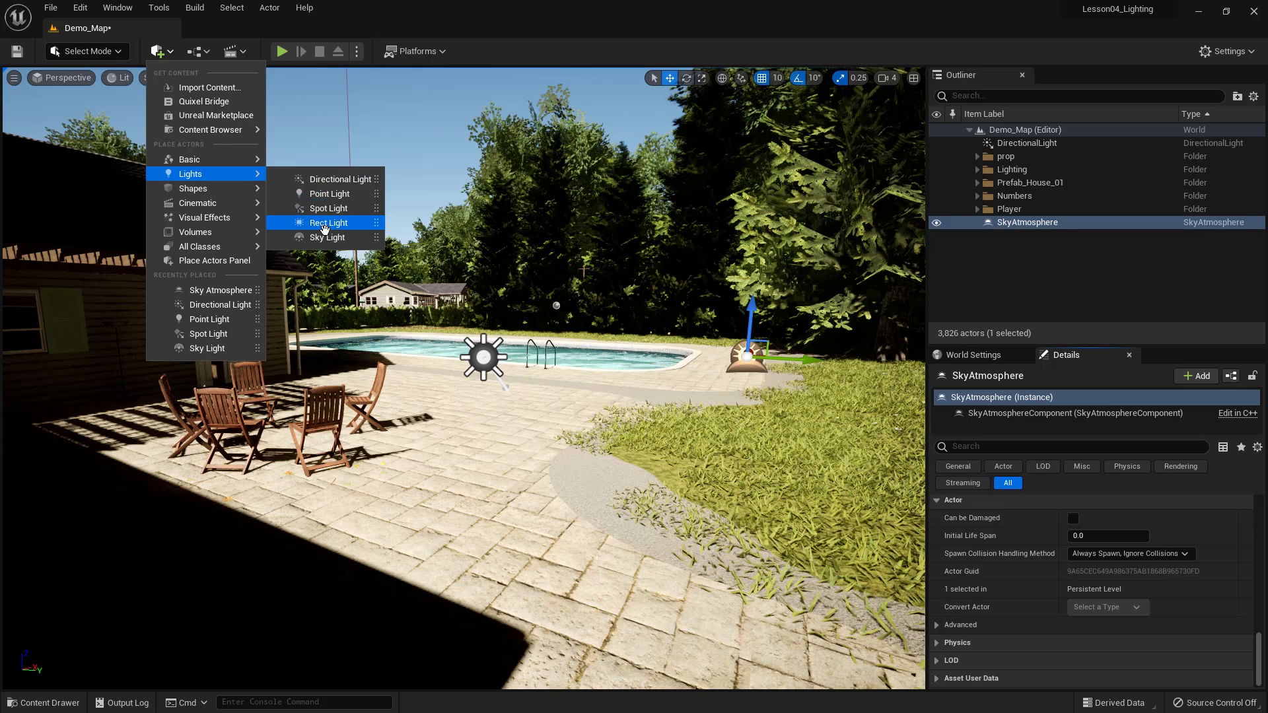
pyautogui.click(324, 238)
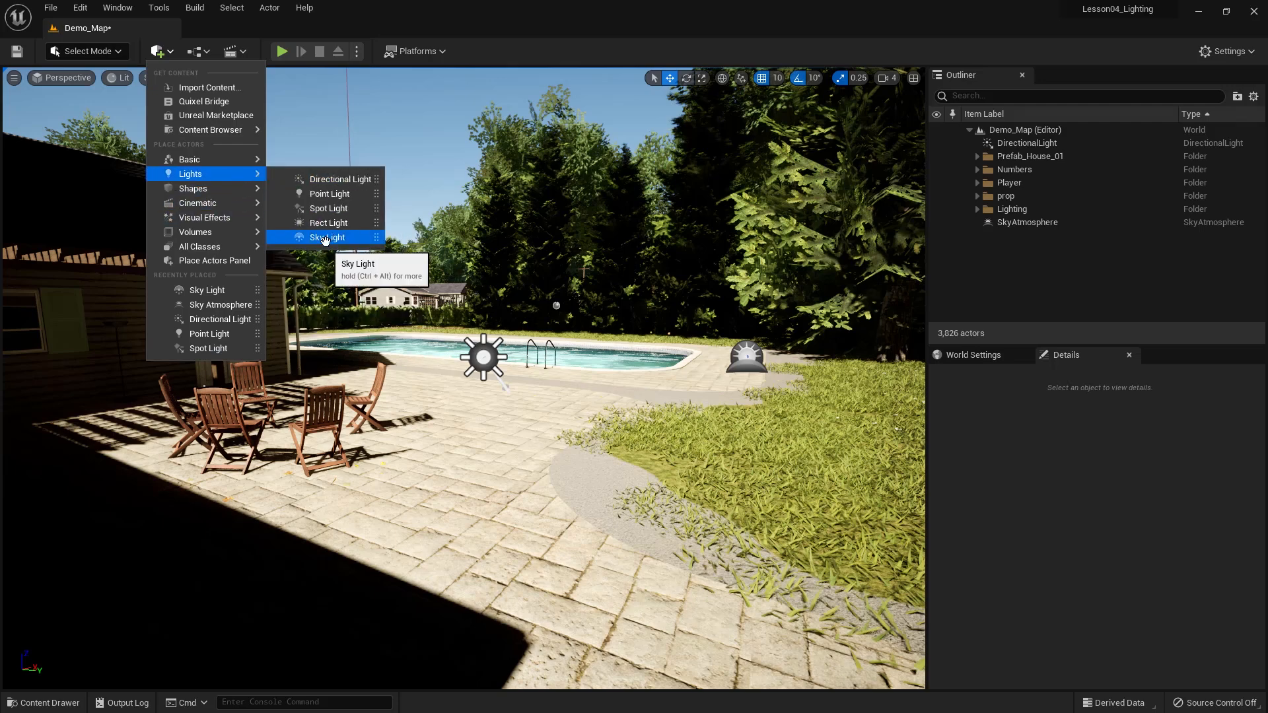
pyautogui.moveTo(328, 237); pyautogui.dragTo(533, 429)
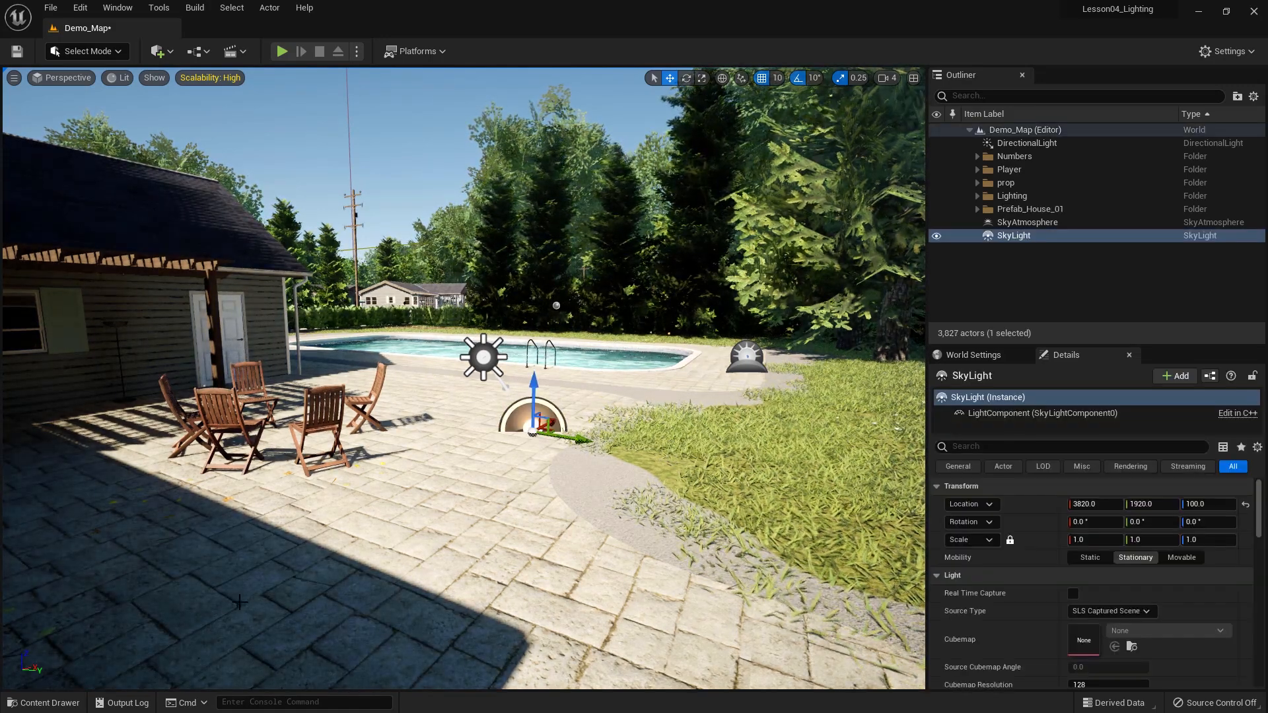
pyautogui.moveTo(537, 386); pyautogui.dragTo(537, 353)
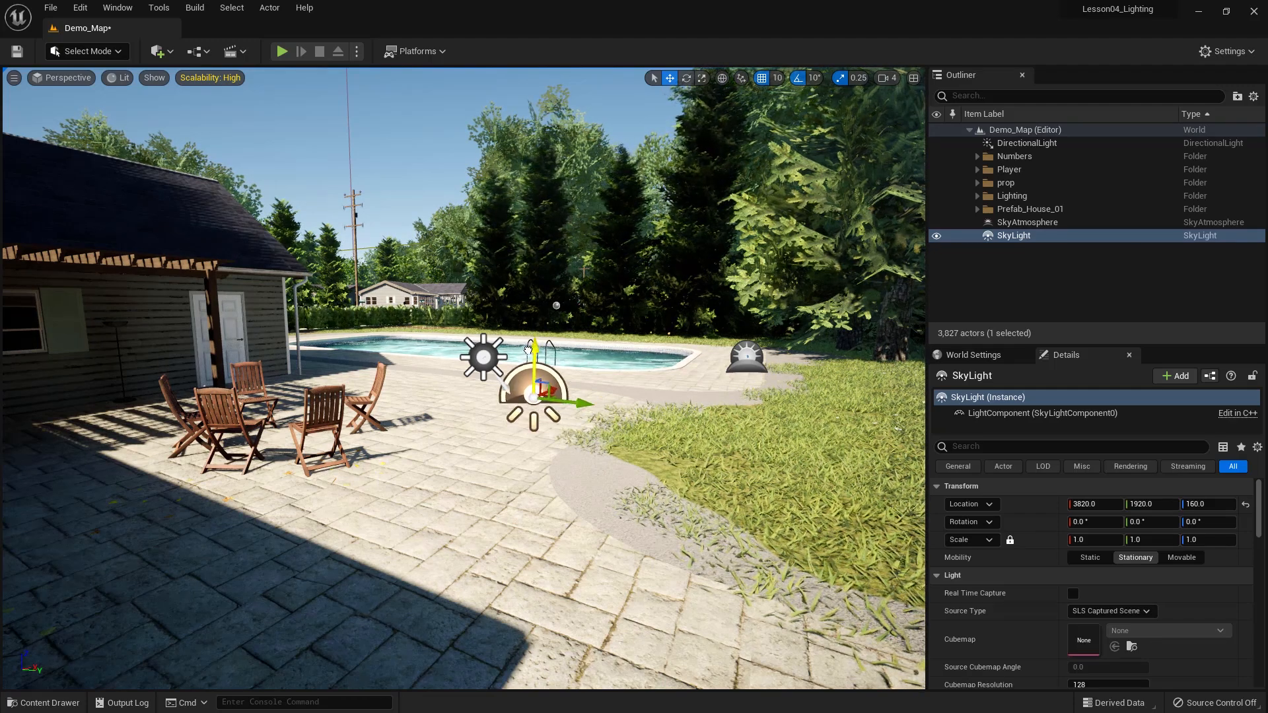
pyautogui.moveTo(570, 403); pyautogui.dragTo(582, 403)
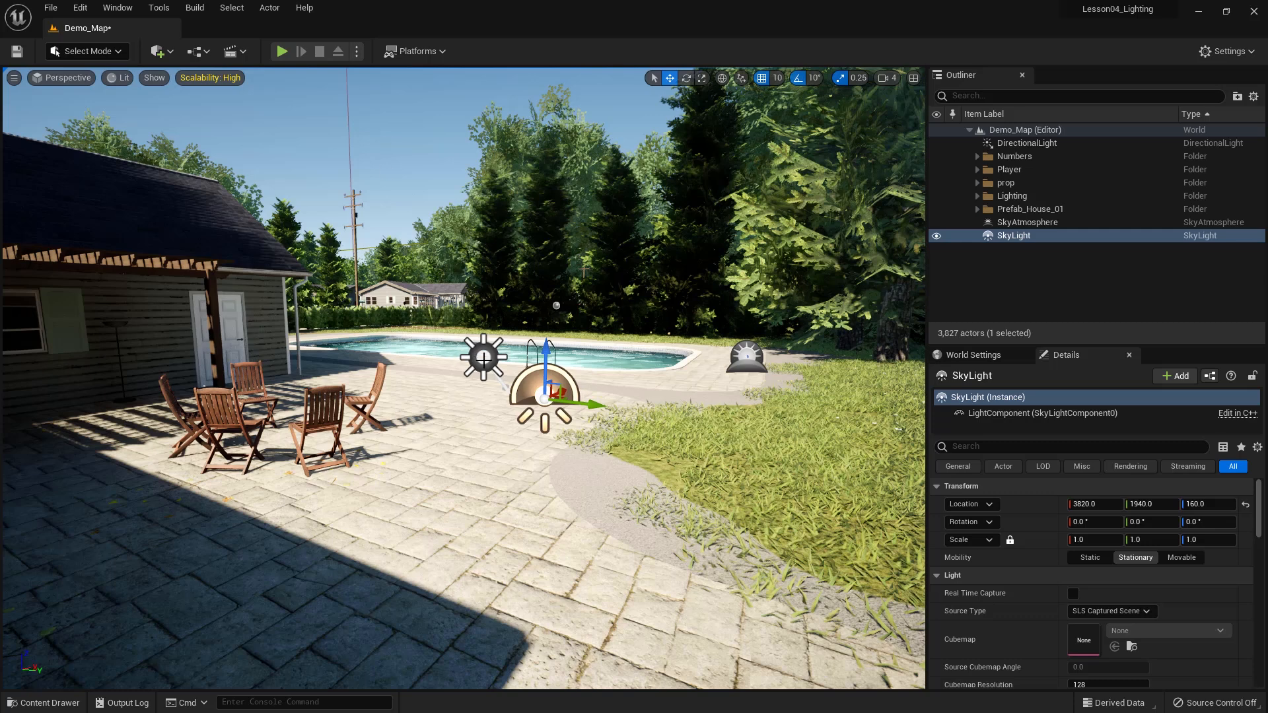
# Set the mobility of both the directional light and the sky light to Movable, checking the sky atmosphere's mobility in between.
pyautogui.click(483, 356)
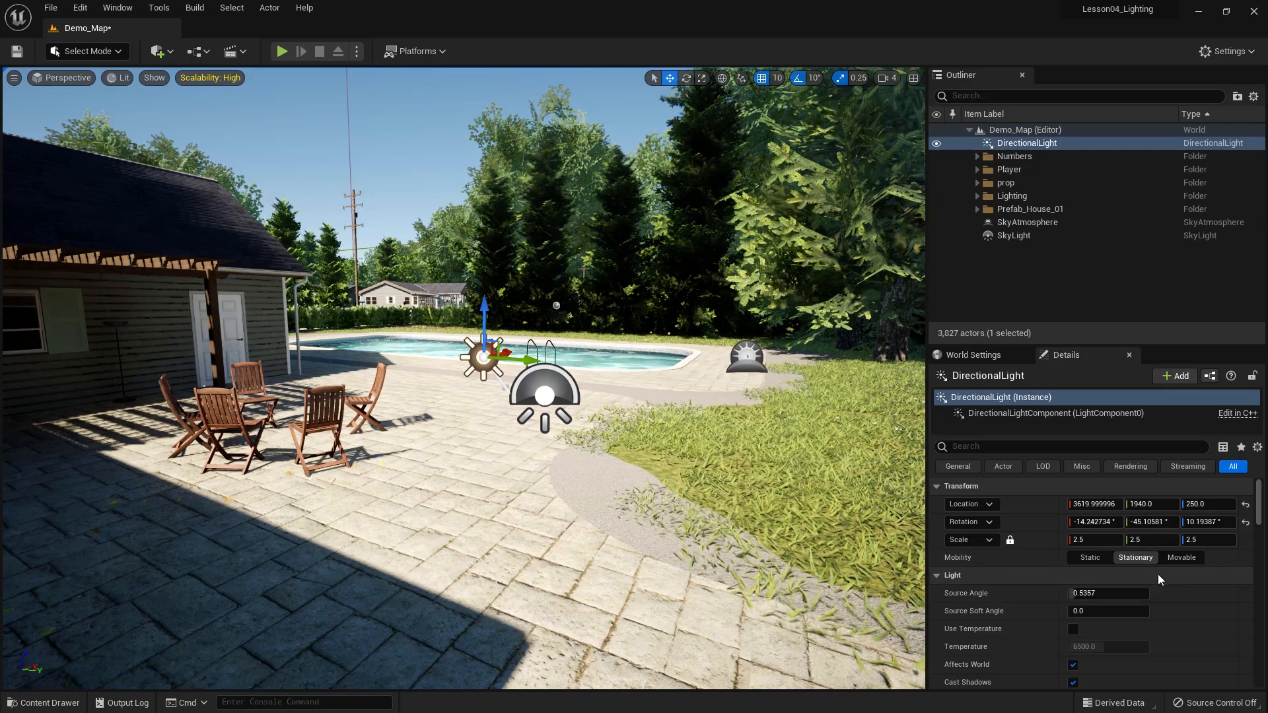
pyautogui.click(1171, 560)
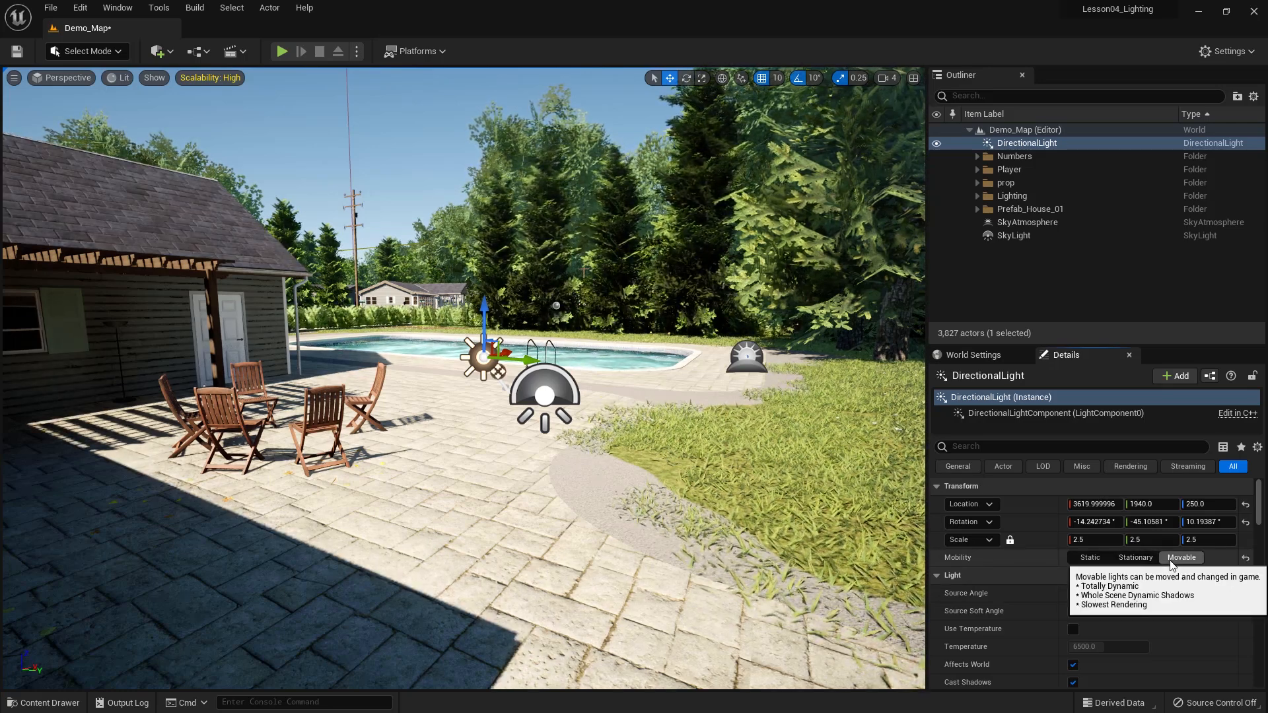
pyautogui.click(747, 357)
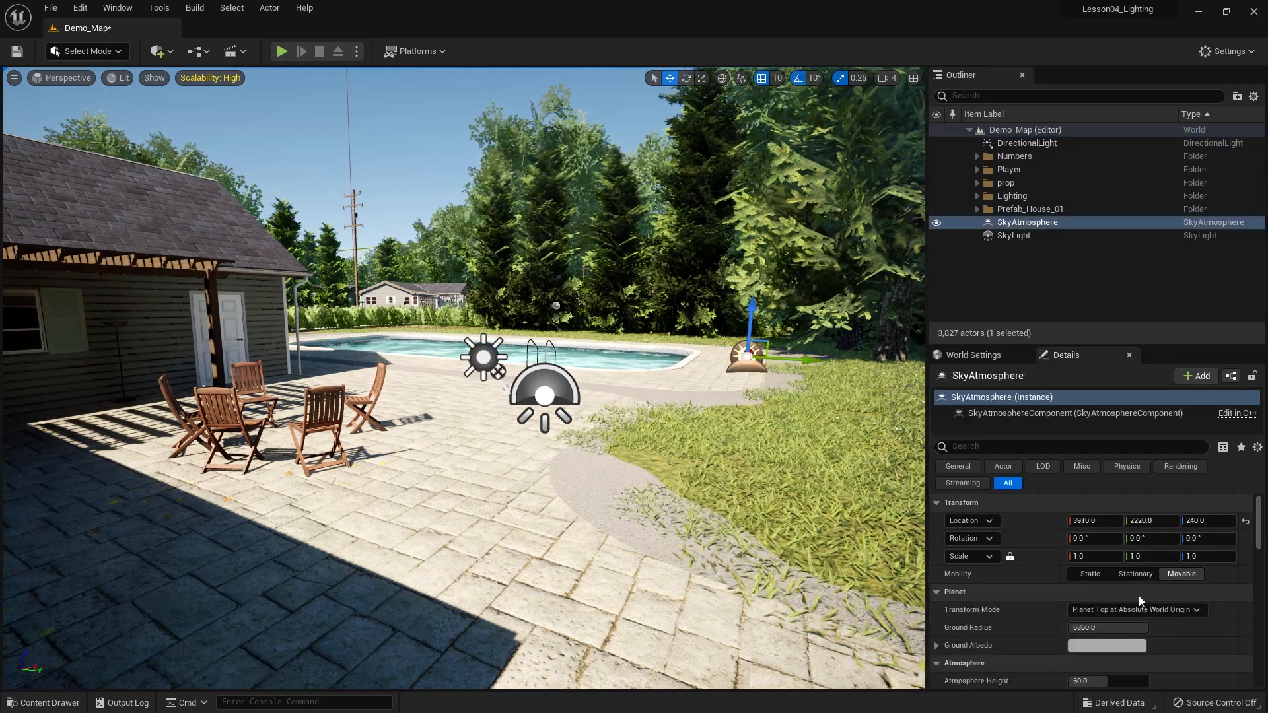
pyautogui.click(535, 387)
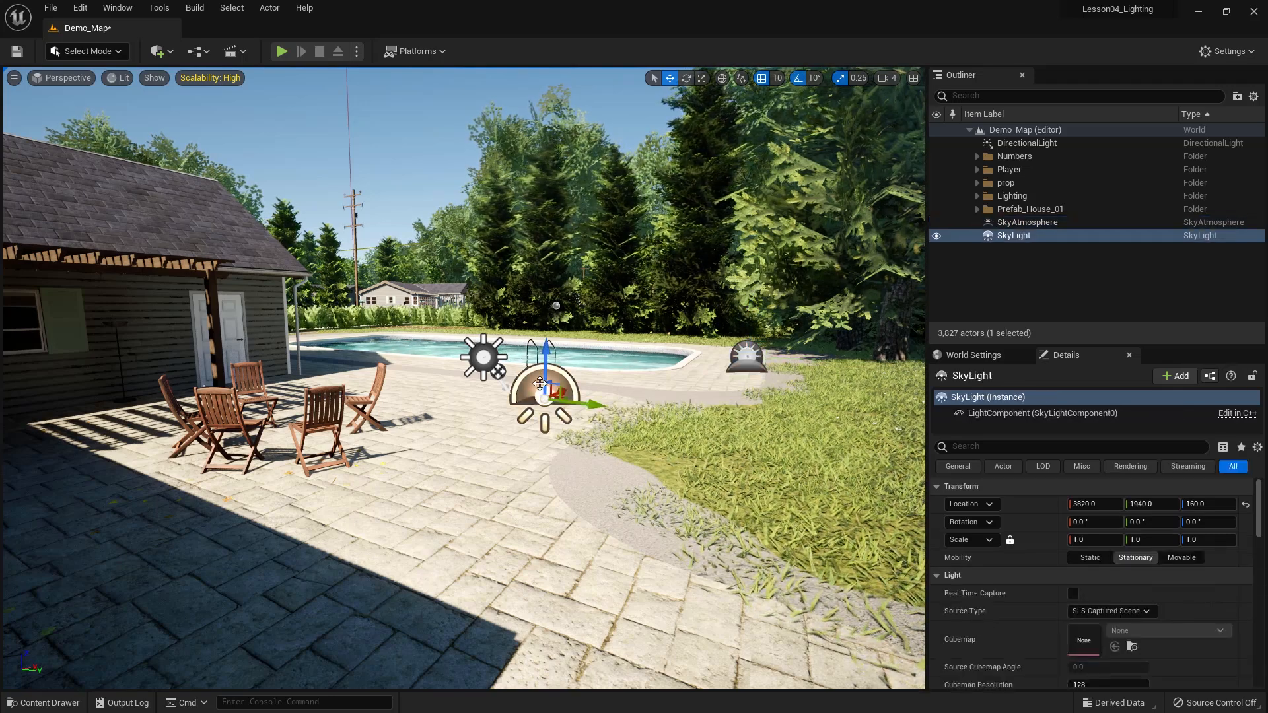
pyautogui.click(1185, 561)
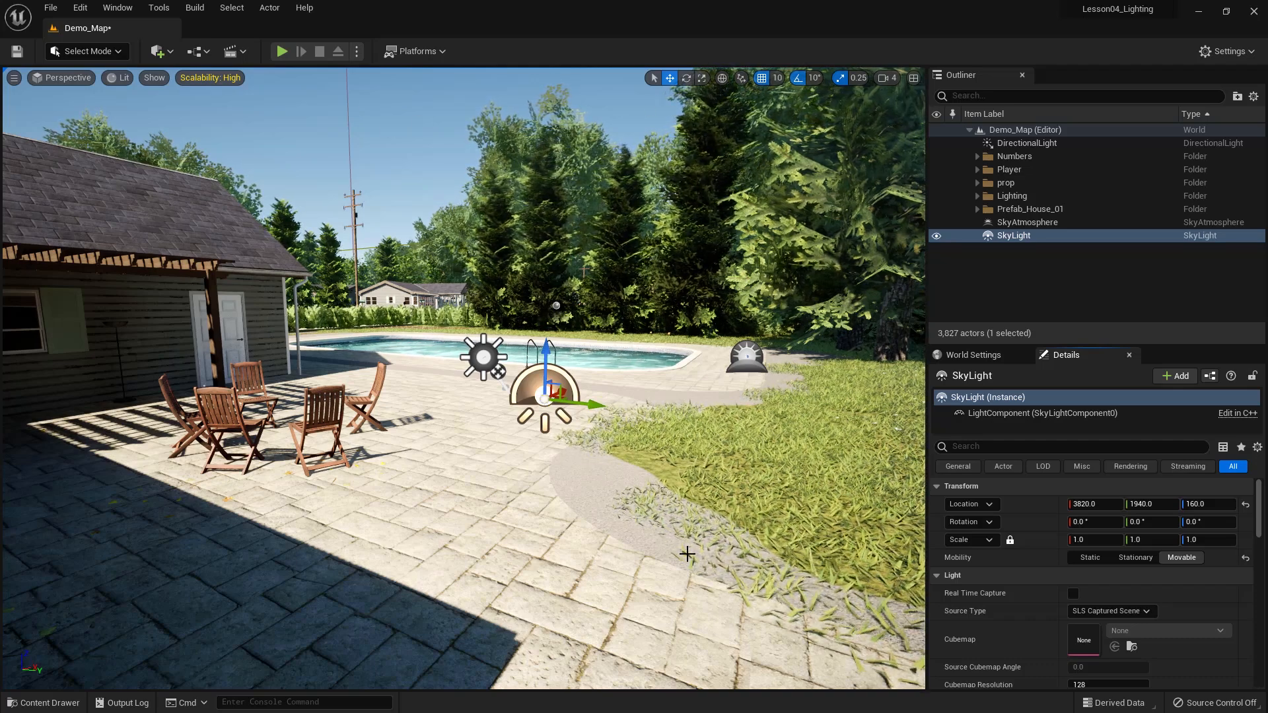
# Set the sky light's Source Type to SLS Specified Cubemap and assign the HDRI_Epic_Courtyard_Daylight cubemap.
pyautogui.scroll(-2, 1257, 543)
pyautogui.scroll(-2, 1258, 543)
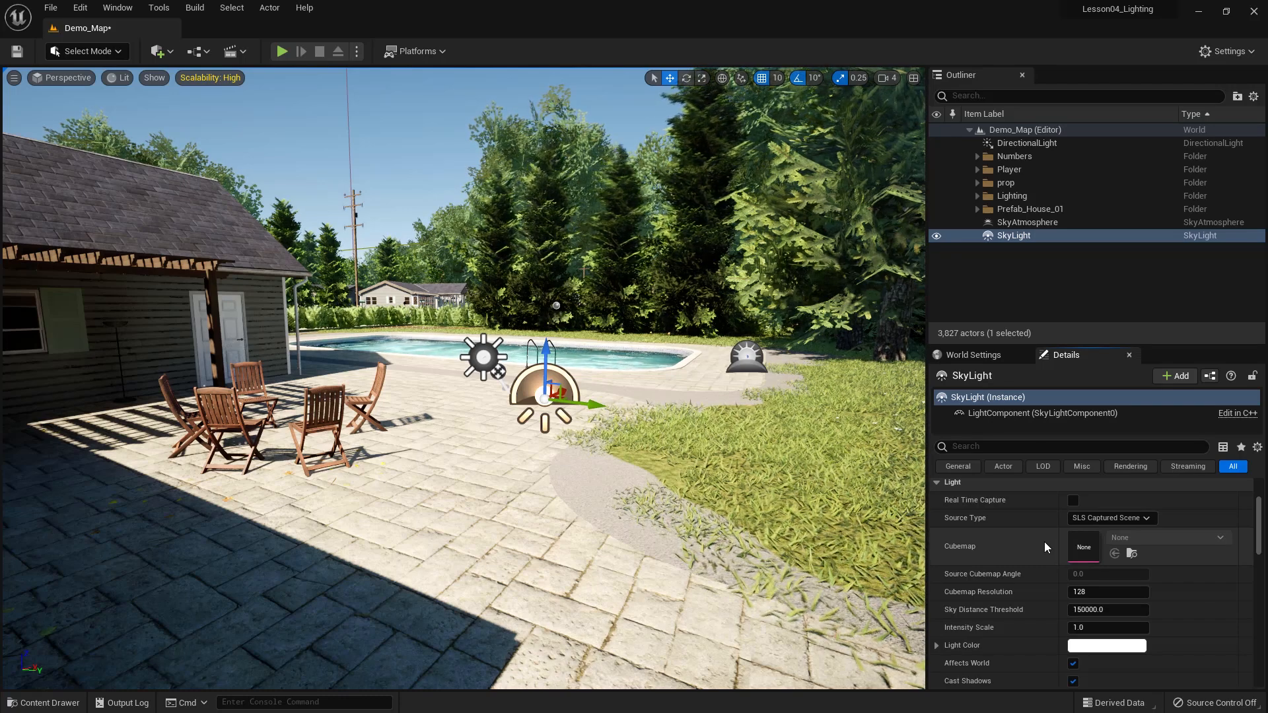
pyautogui.click(1111, 519)
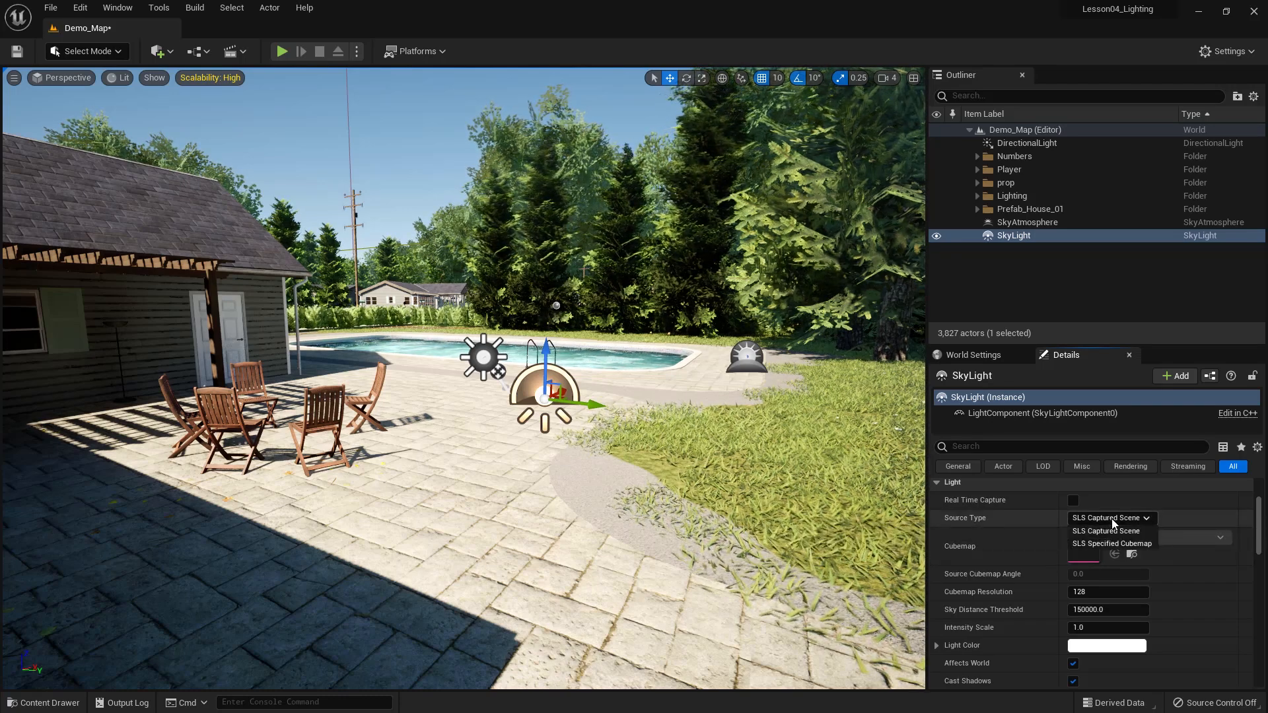
pyautogui.click(1106, 531)
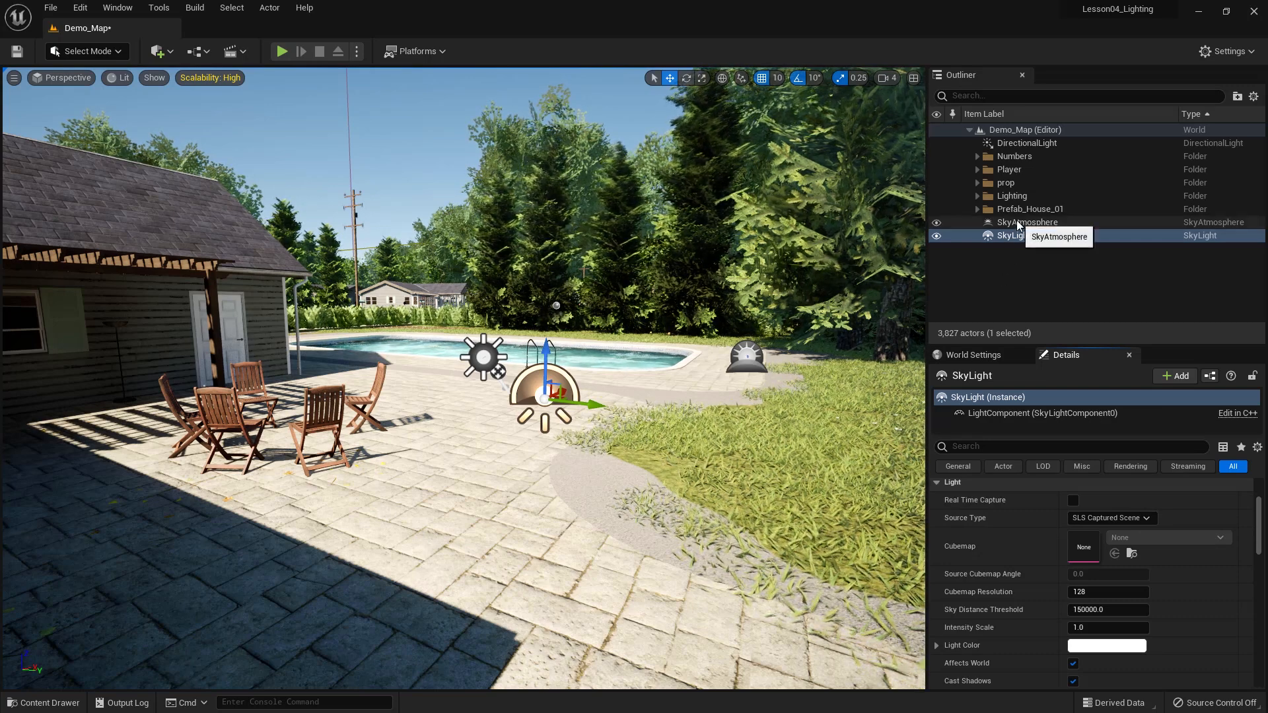
pyautogui.click(1115, 467)
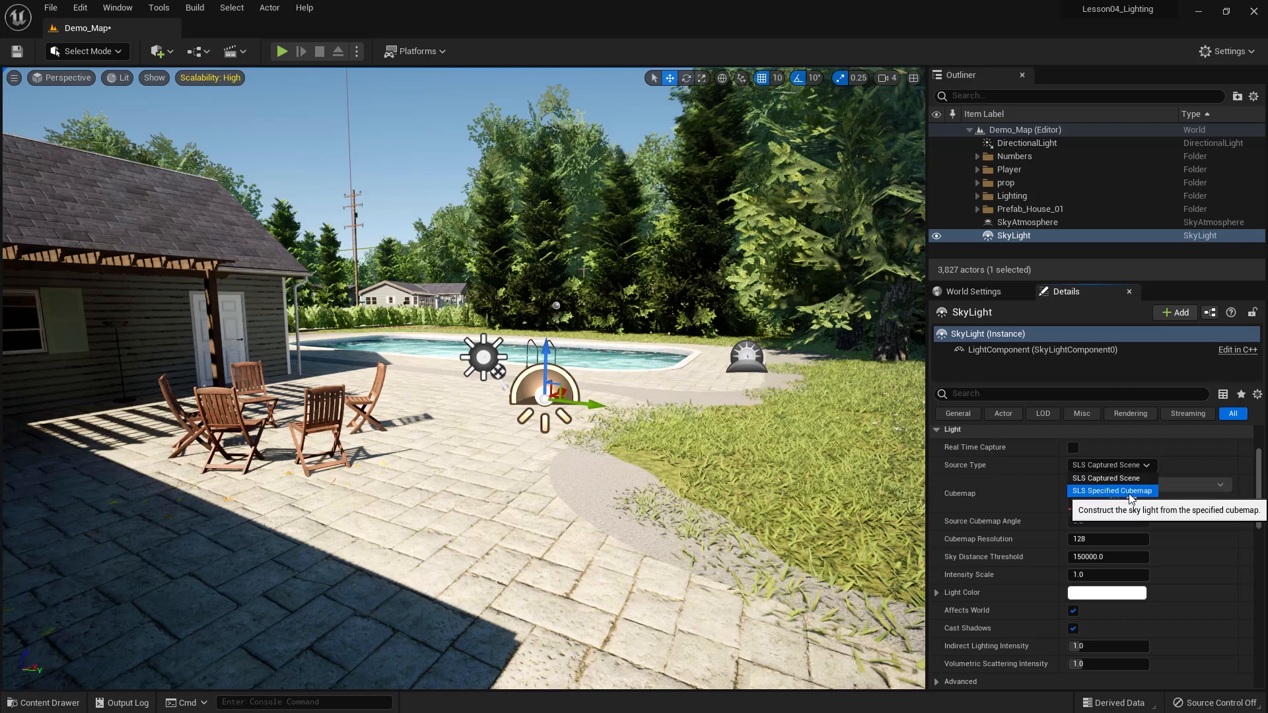
pyautogui.click(1108, 492)
pyautogui.click(1132, 489)
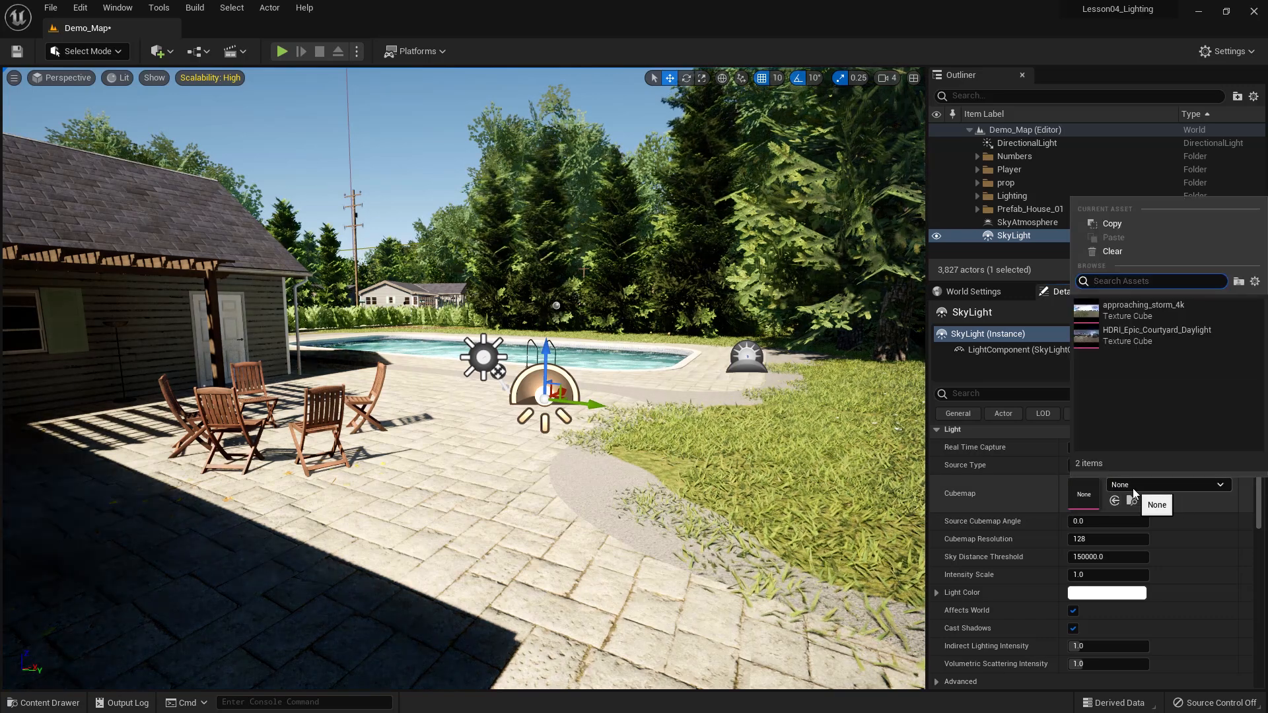
pyautogui.click(1123, 332)
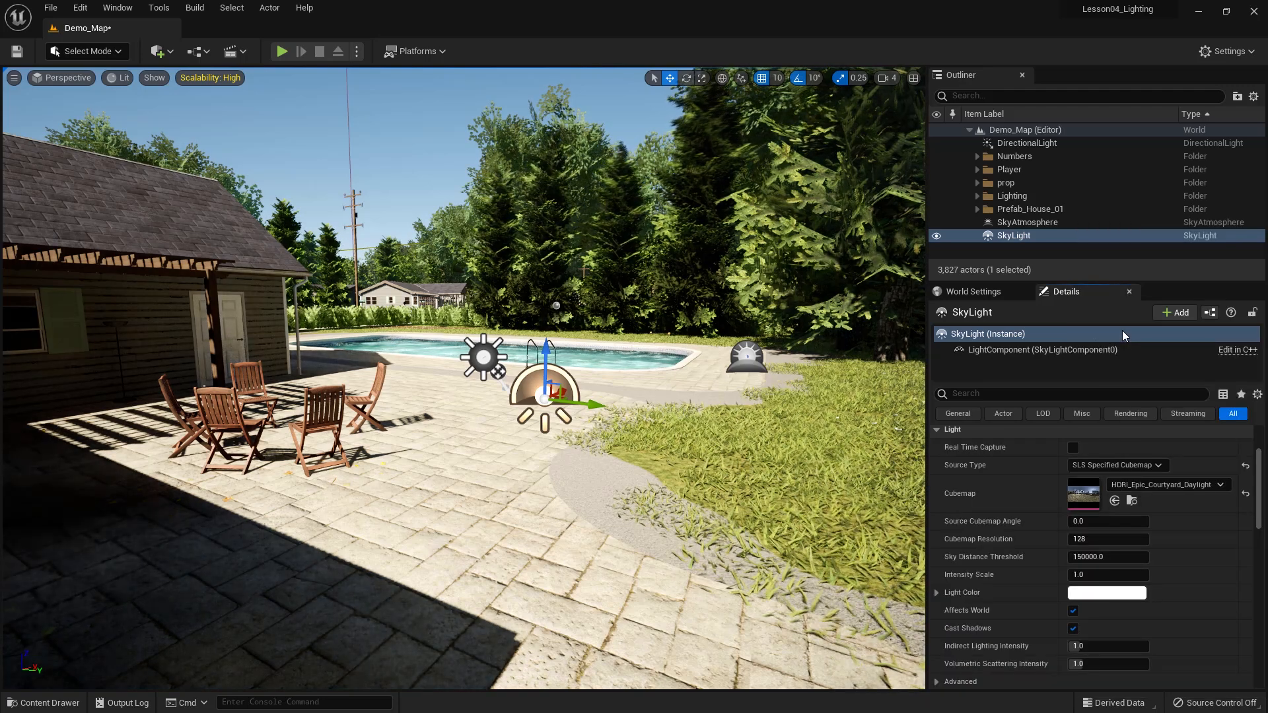
# Replace the sky light's cubemap with approaching_storm_4k, preview that texture and close the preview.
pyautogui.click(1132, 486)
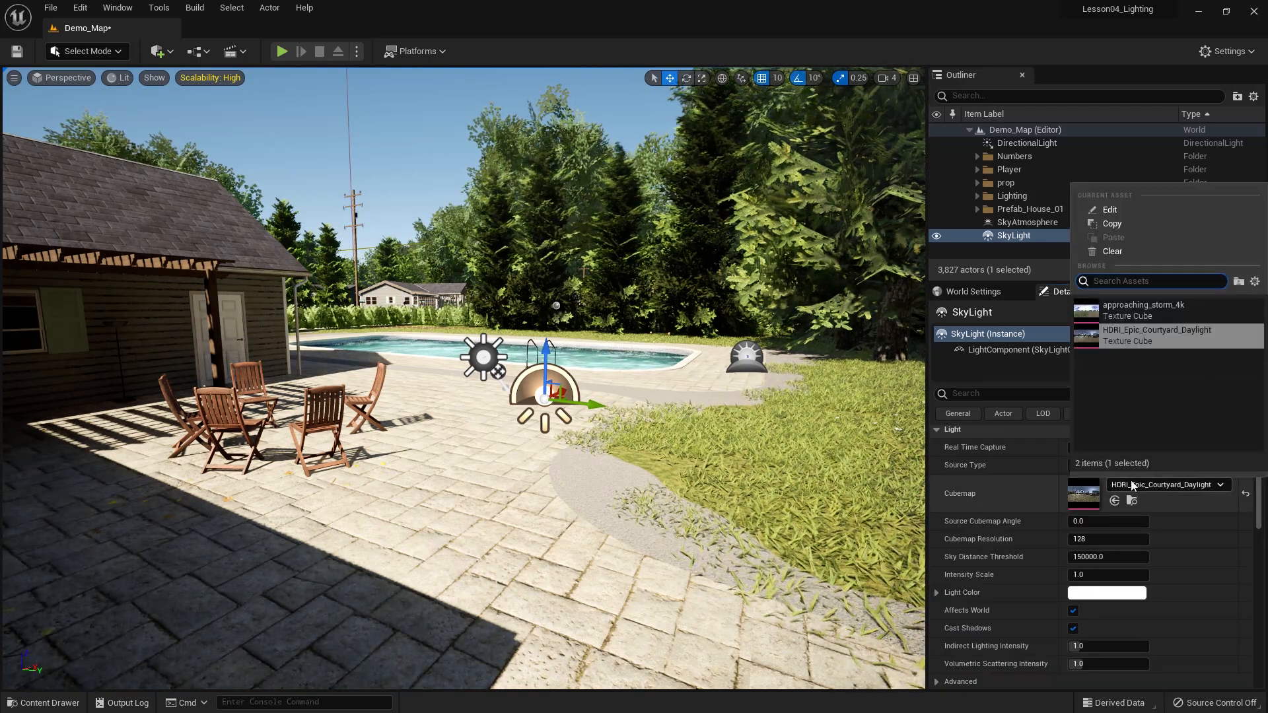
pyautogui.click(1126, 314)
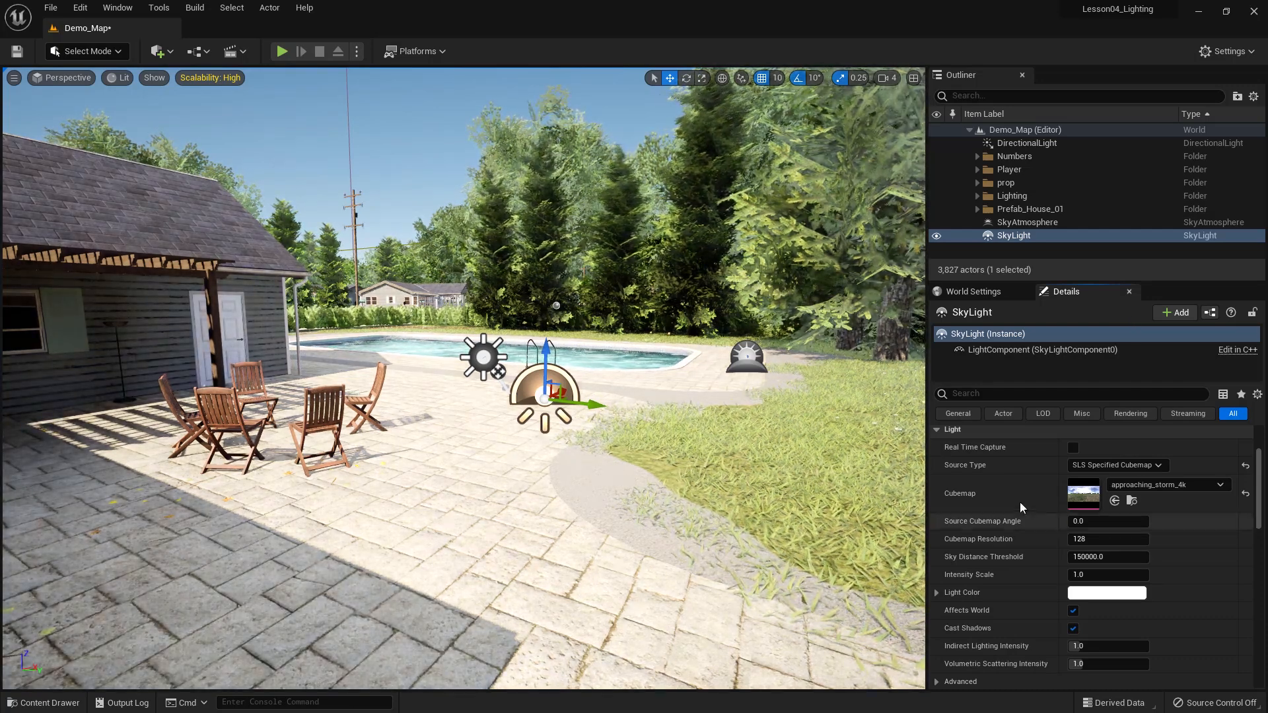
pyautogui.doubleClick(1084, 494)
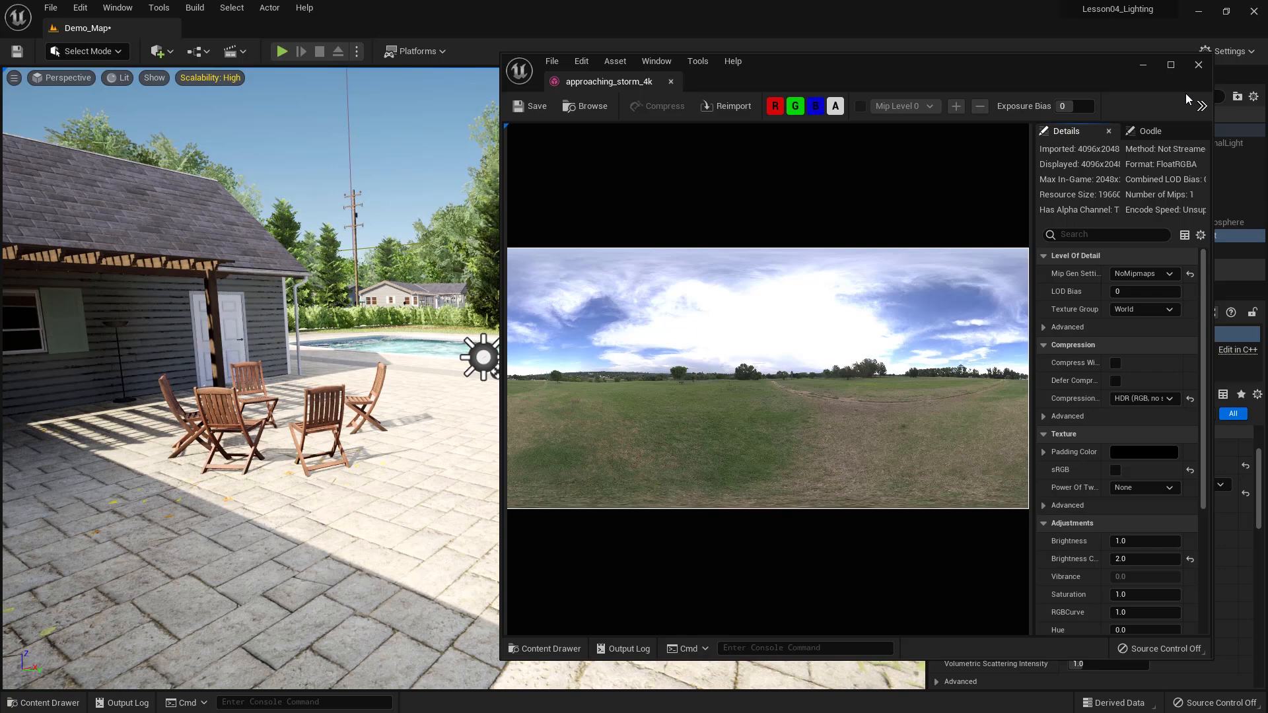
pyautogui.click(1200, 64)
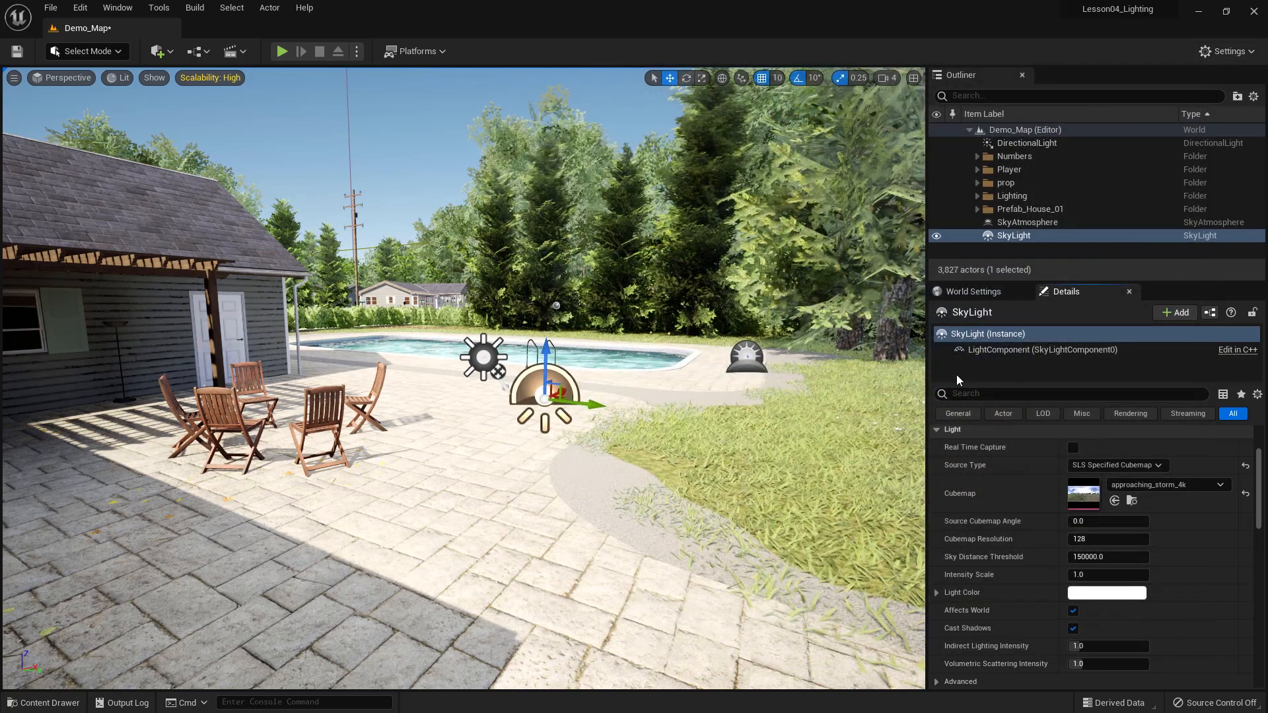
# Return the sky light's Source Type to SLS Captured Scene.
pyautogui.click(1093, 465)
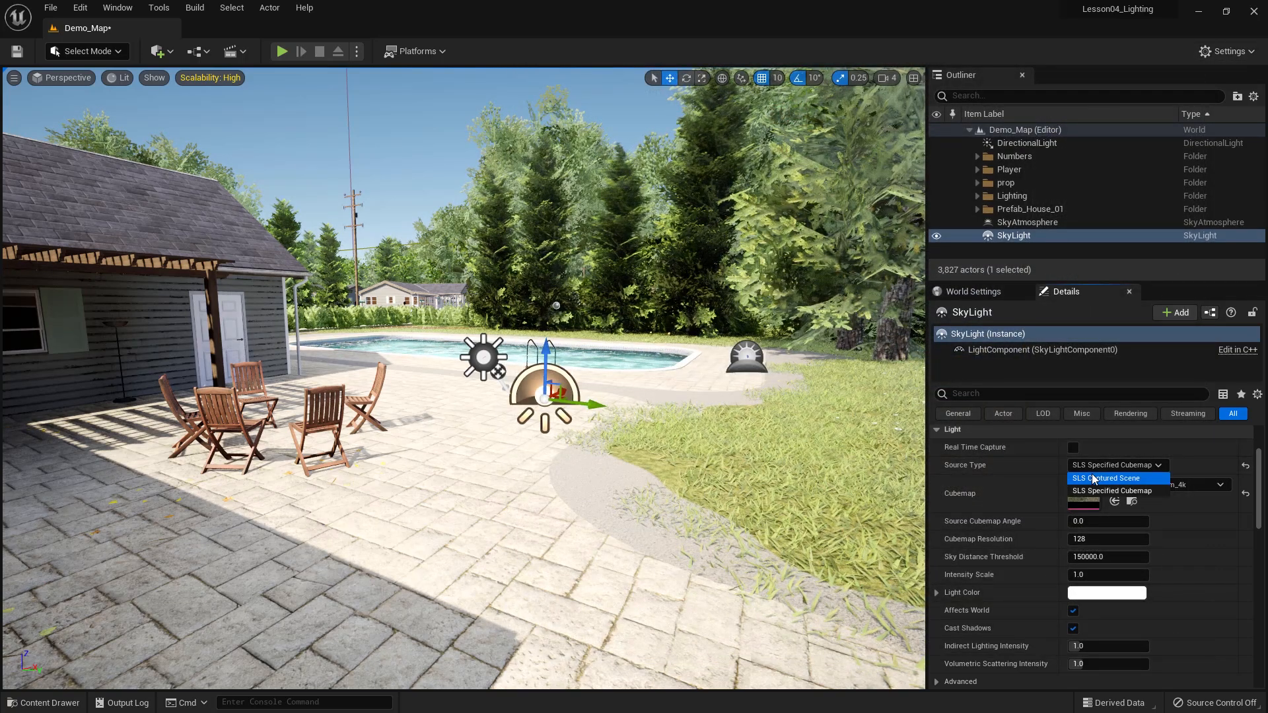
pyautogui.click(1094, 478)
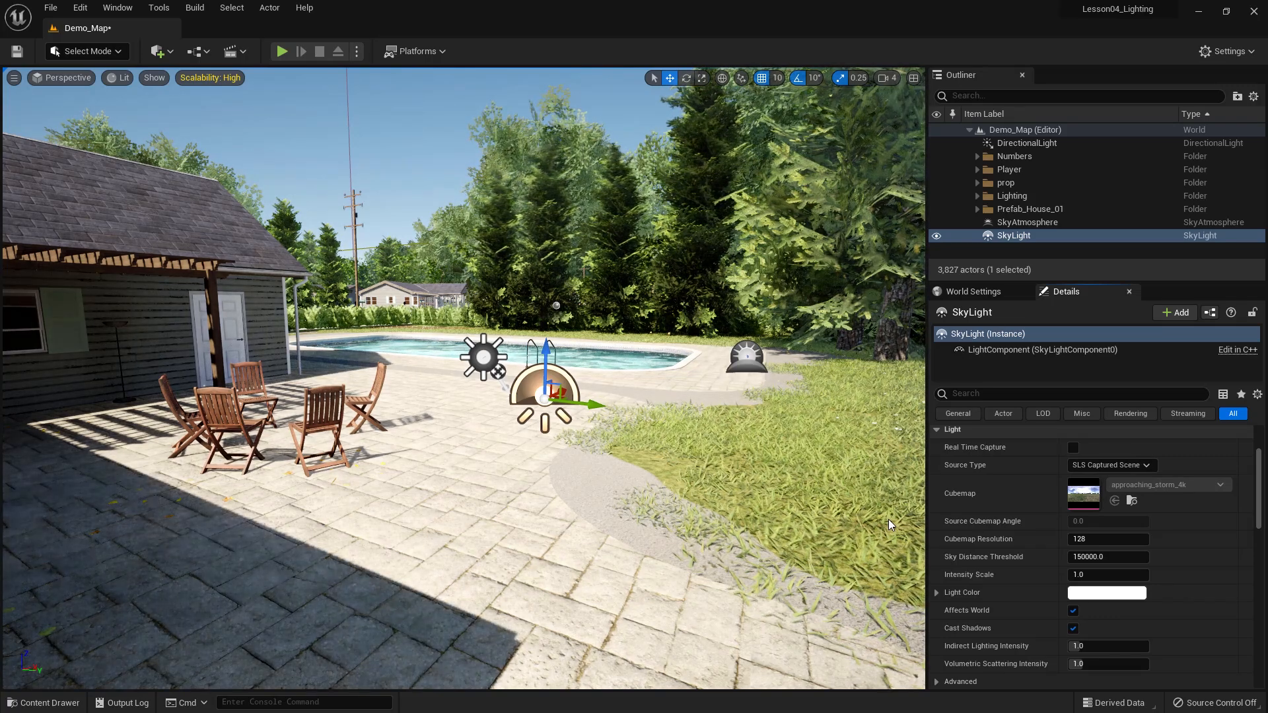
# Try lower intensities on the directional light and settle on 7 lux.
pyautogui.click(484, 357)
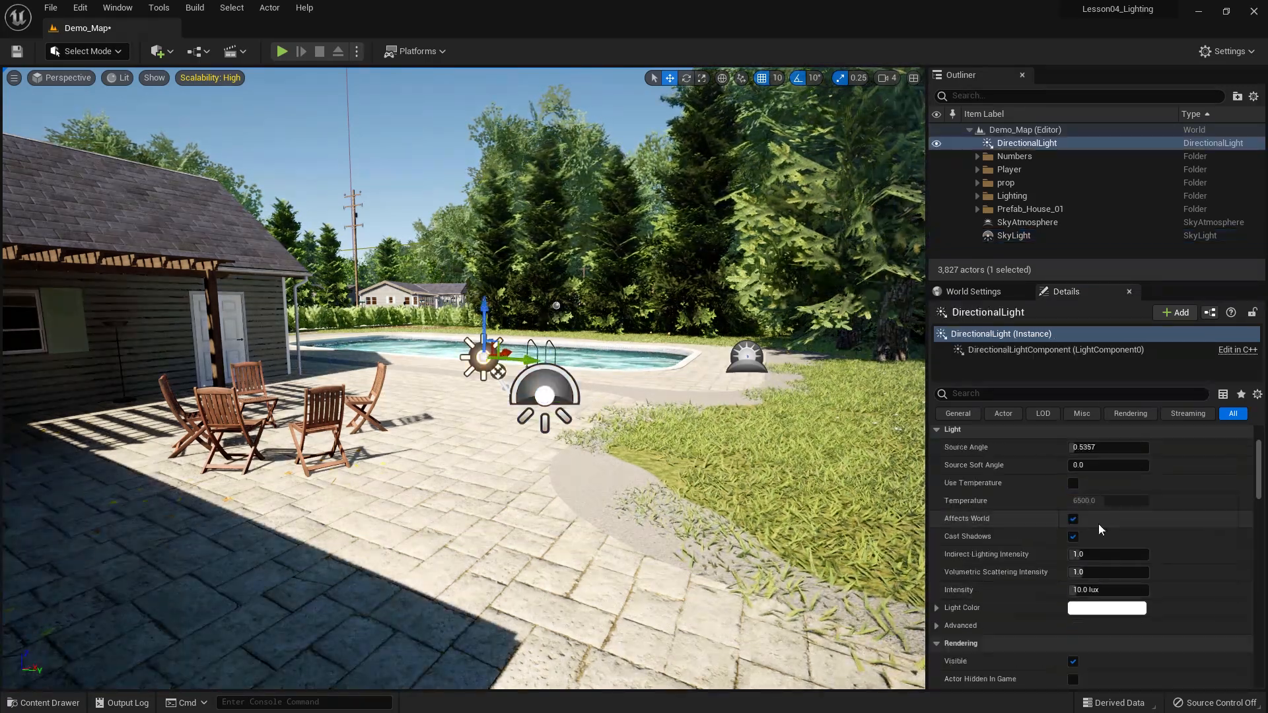
pyautogui.scroll(-4, 1094, 552)
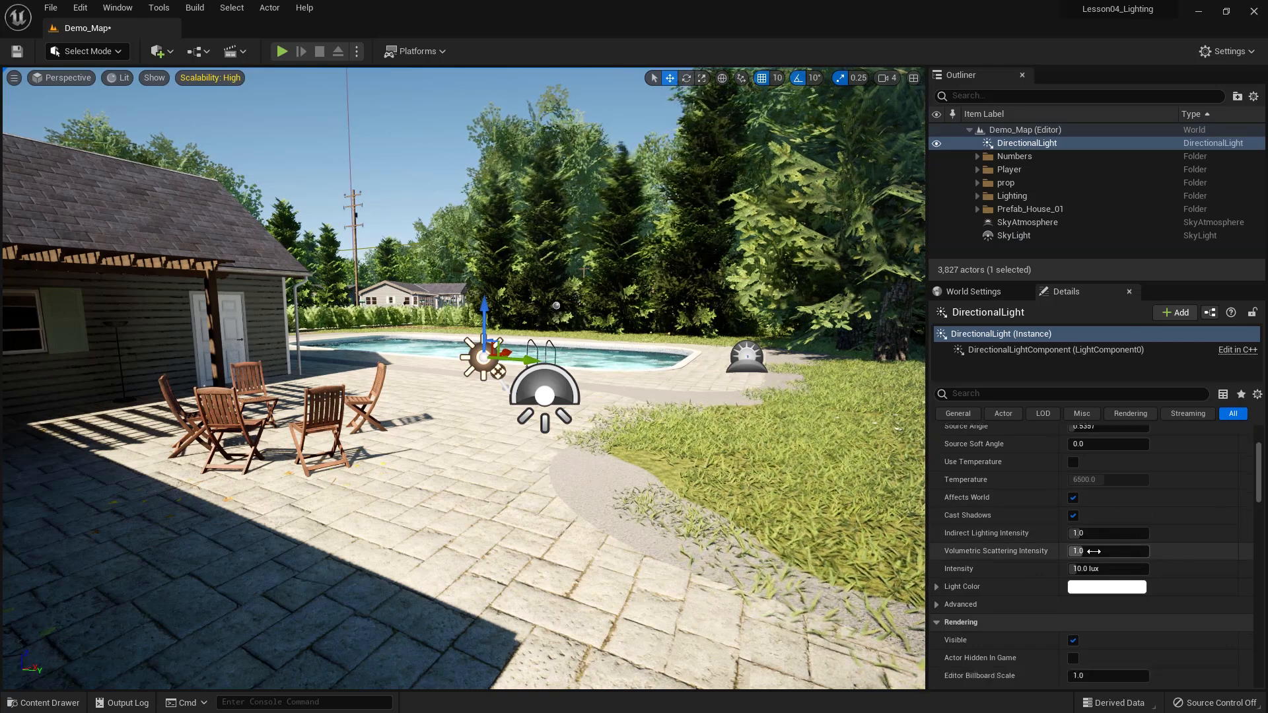
pyautogui.scroll(8, 1094, 552)
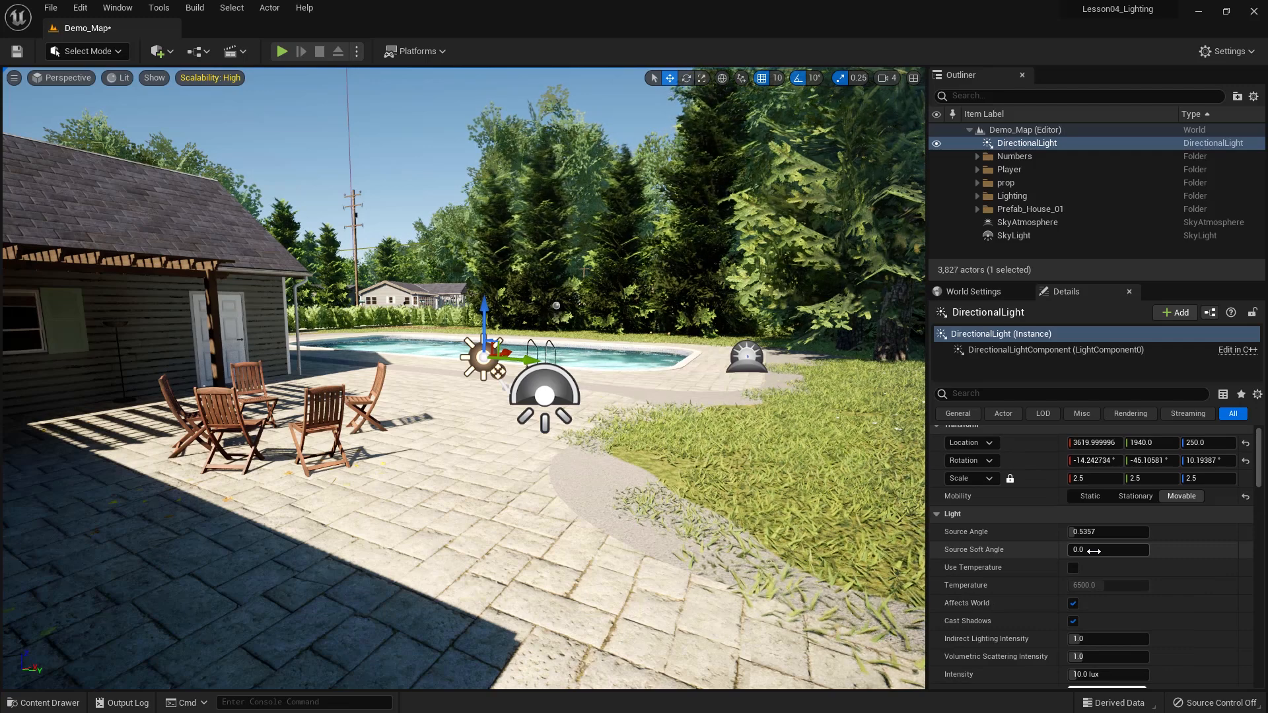
pyautogui.scroll(-1, 1093, 551)
pyautogui.click(1085, 653)
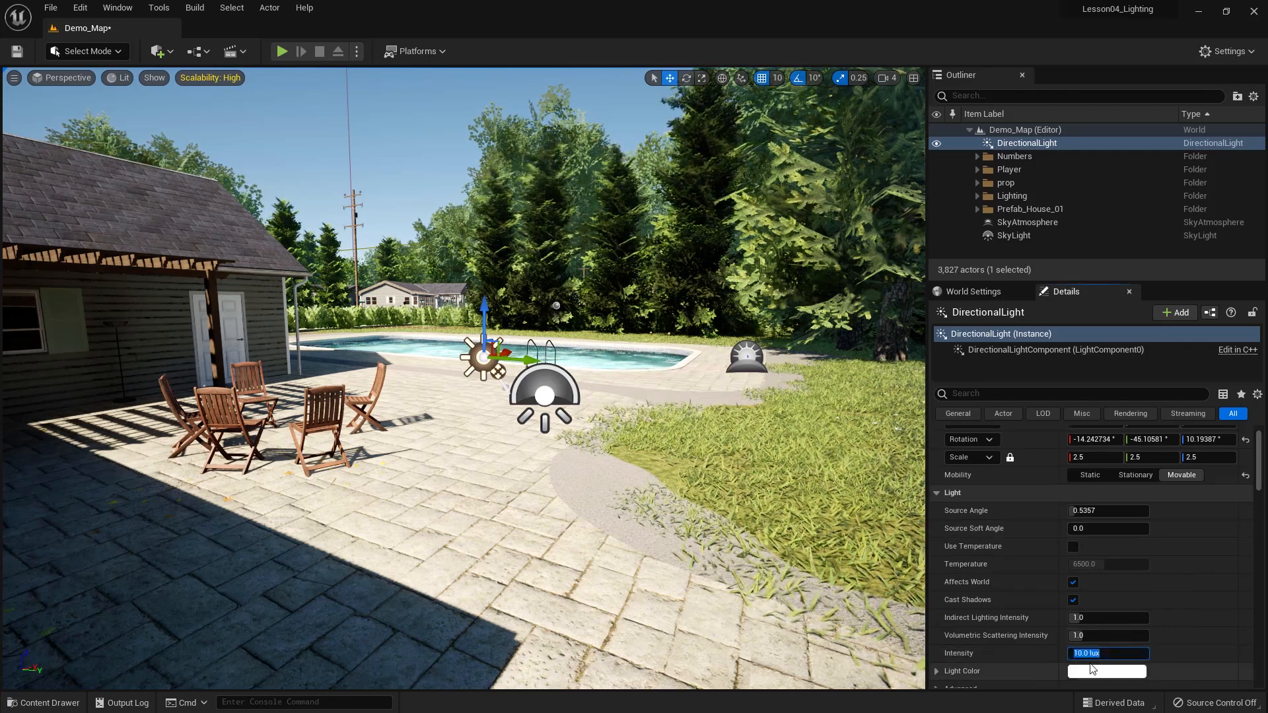
pyautogui.write('7')
pyautogui.press('Return')
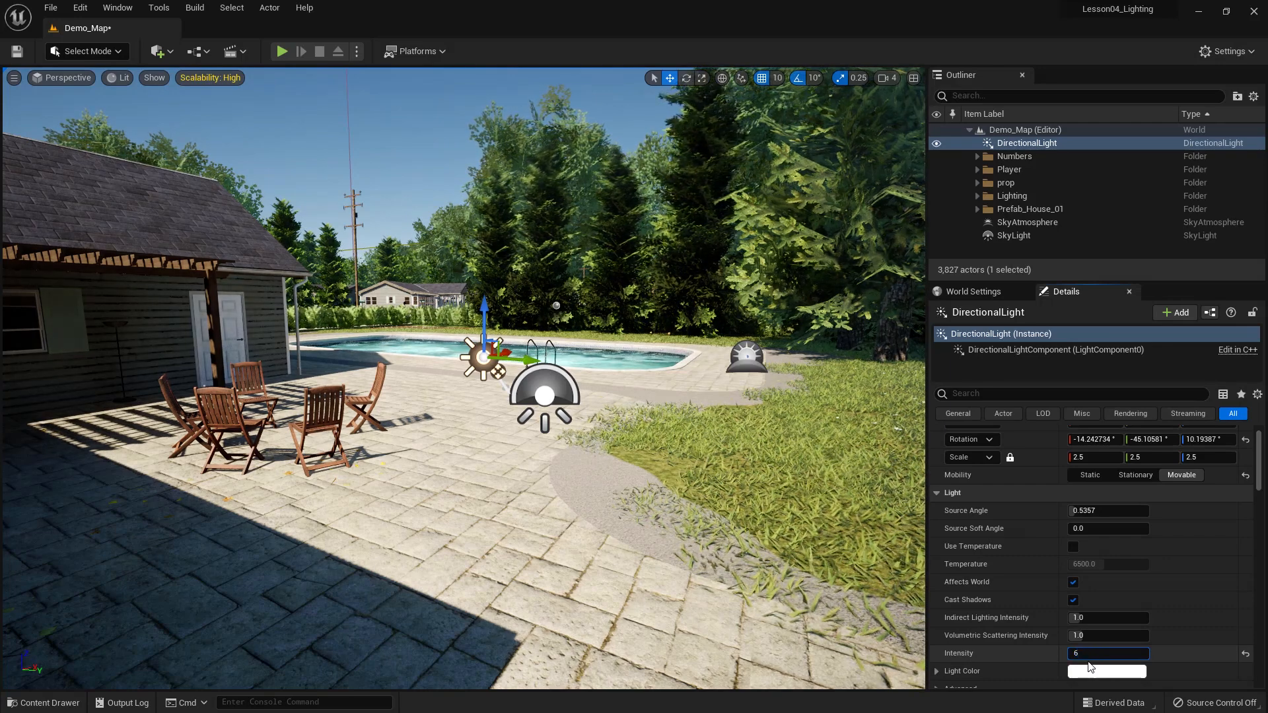
pyautogui.write('6')
pyautogui.press('Return')
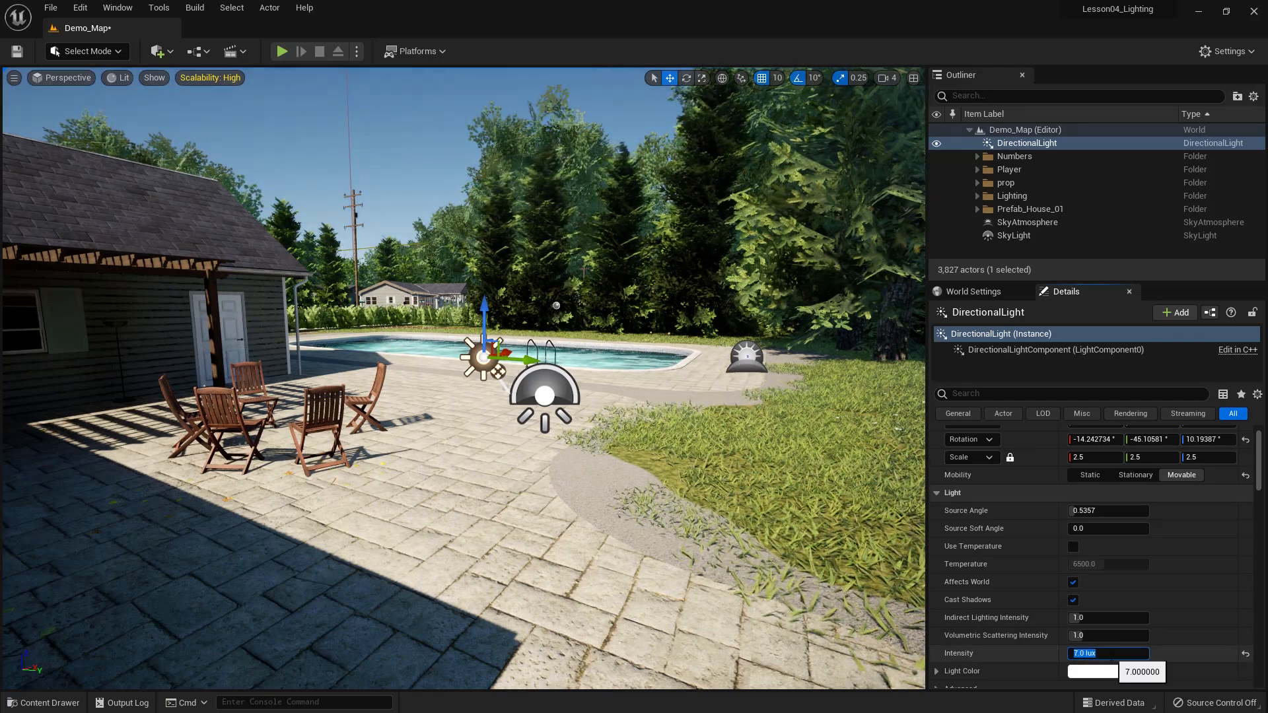
pyautogui.write('7')
pyautogui.press('Return')
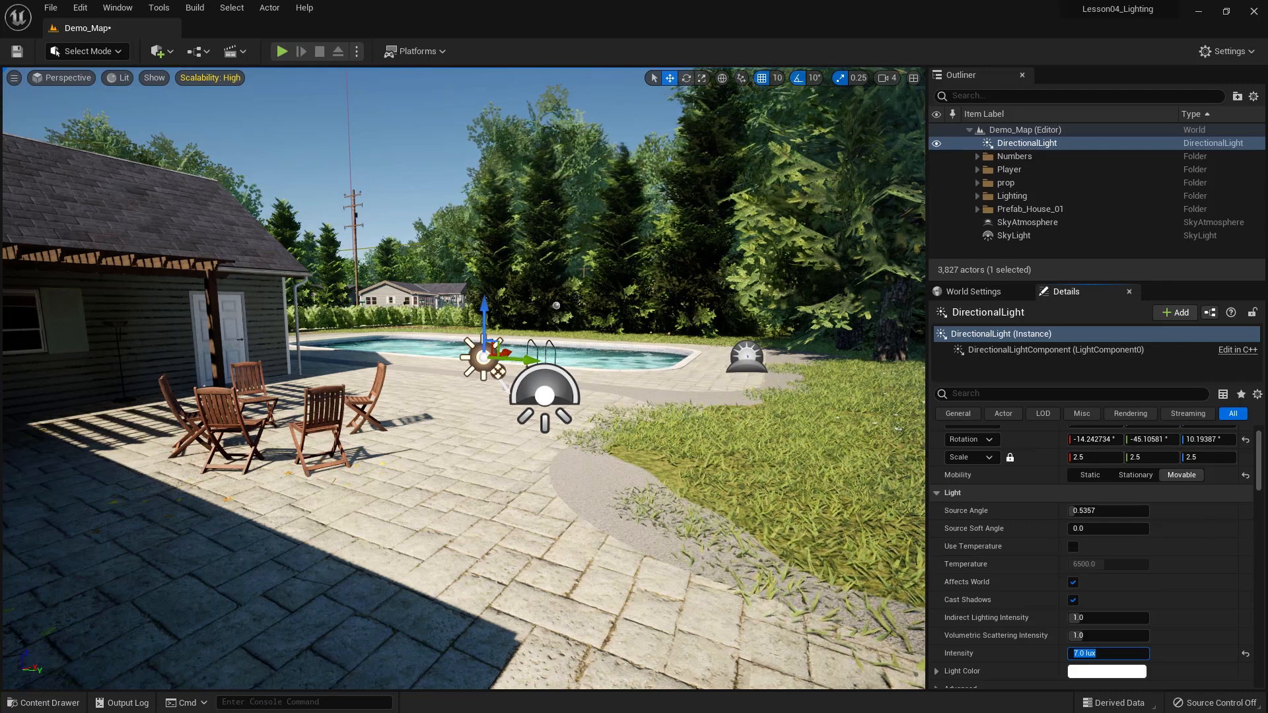
# Enable Real Time Capture on the sky light.
pyautogui.click(544, 396)
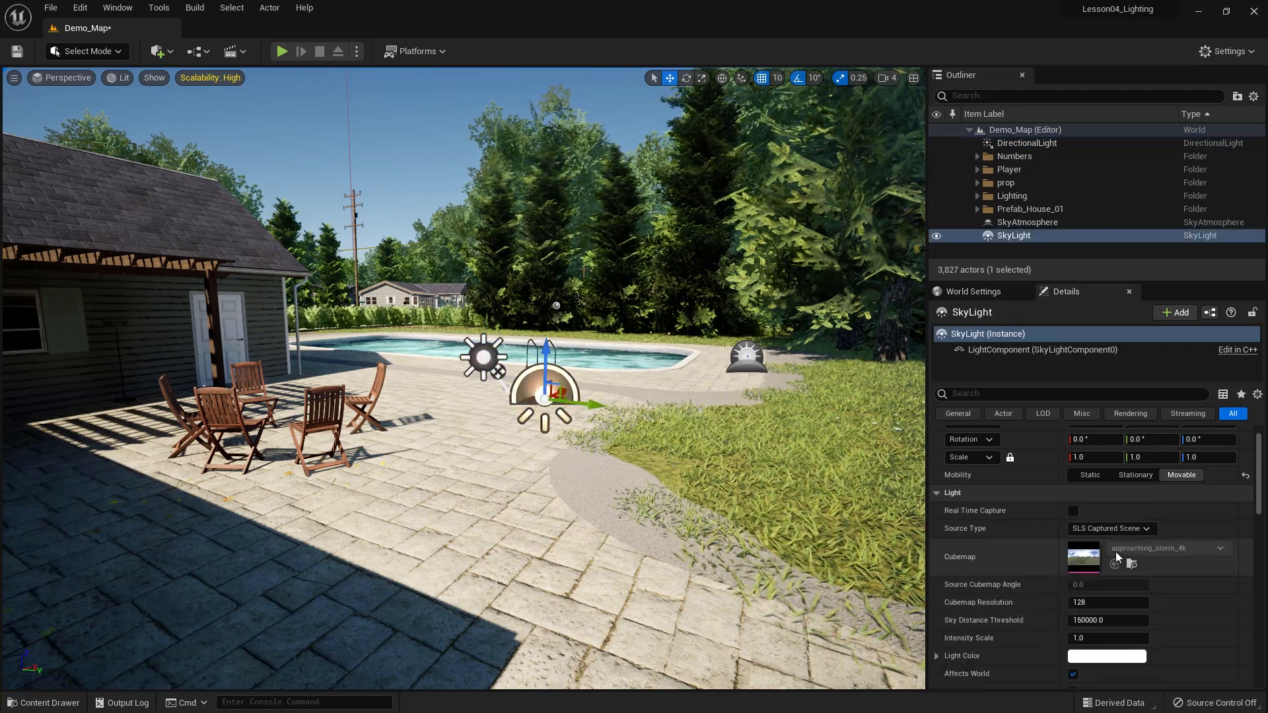
pyautogui.scroll(1, 1116, 558)
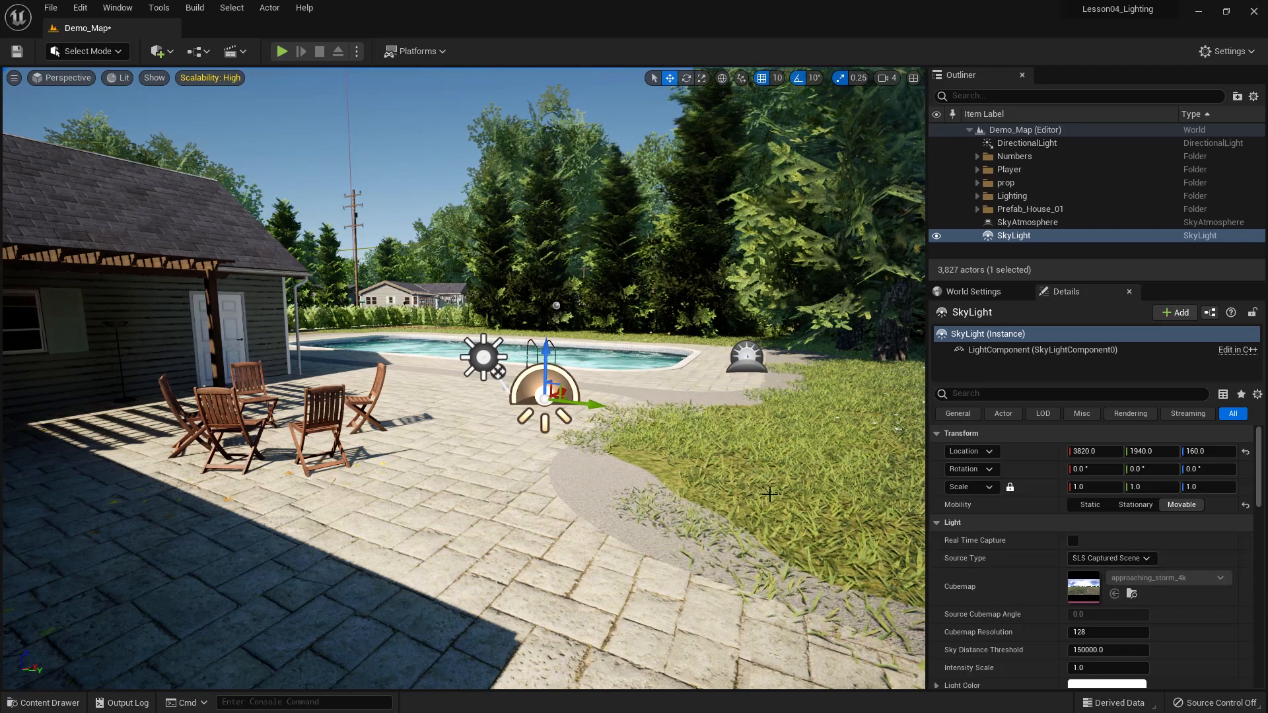
pyautogui.click(1073, 541)
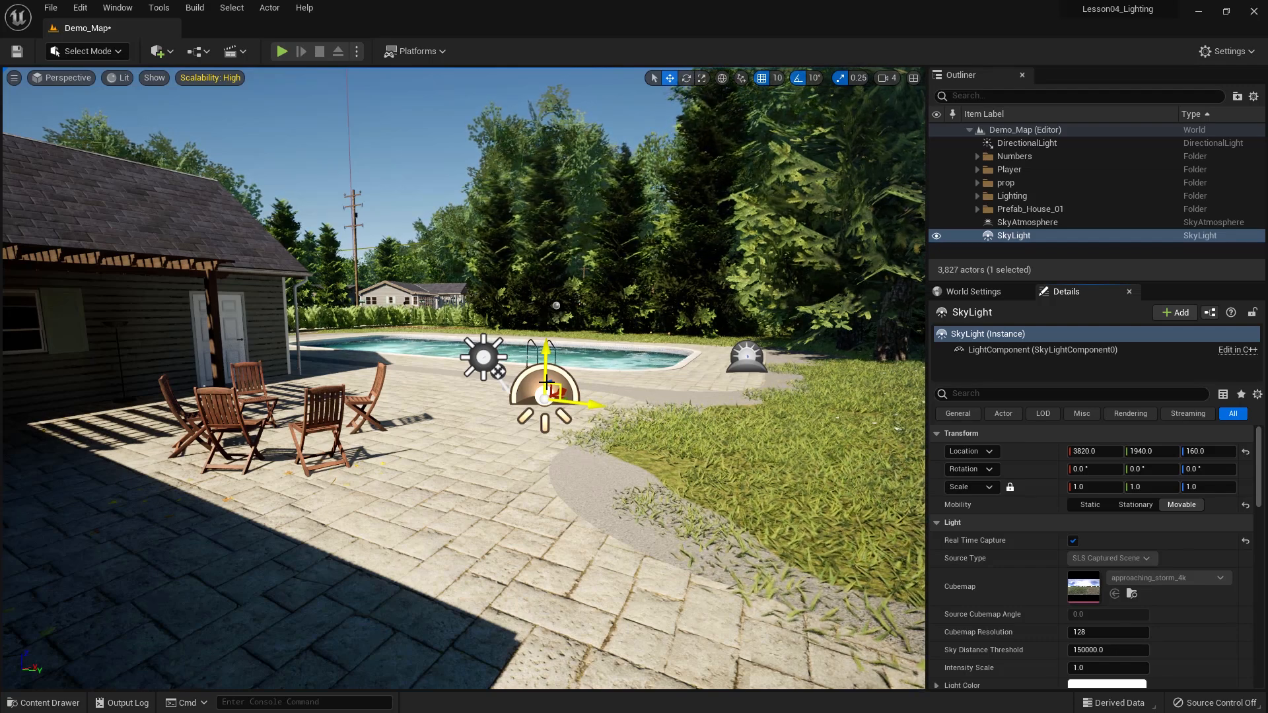
# Rotate the directional light's sun interactively to about Y -18.75° and Z 124.2°, placing the sun disc low above the house and trees.
pyautogui.hotkey('ctrl', 'l')
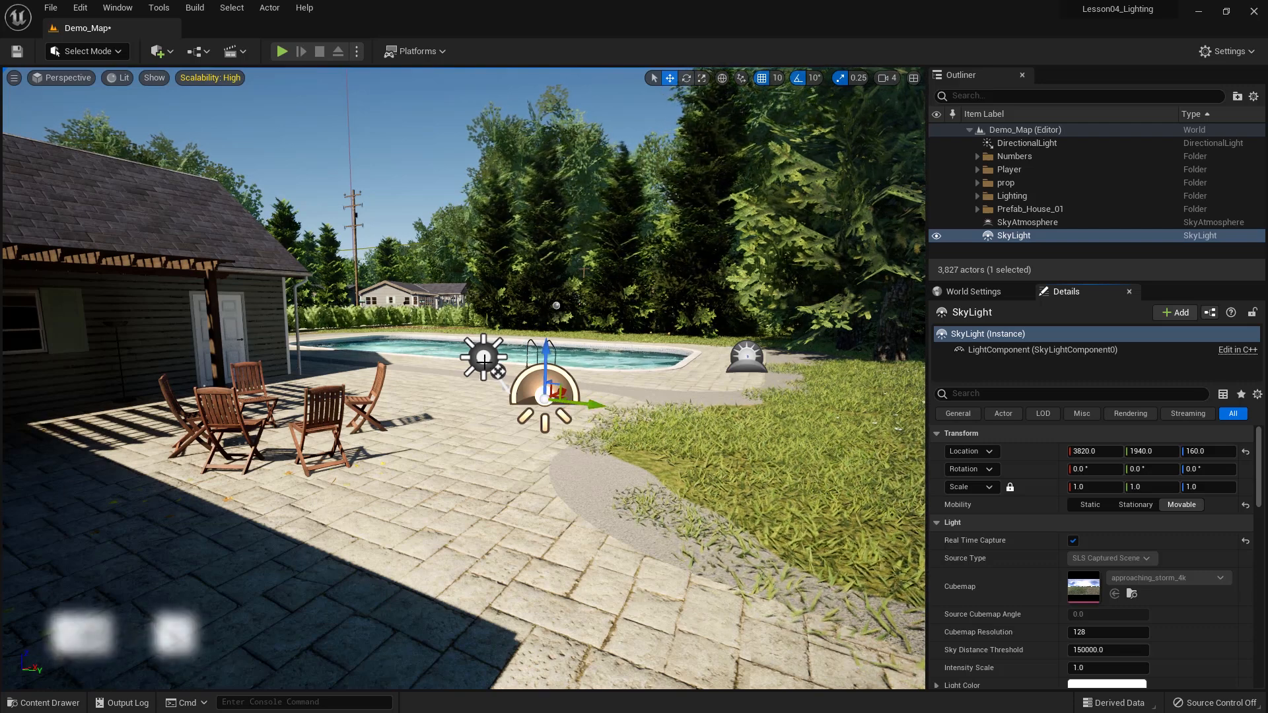
pyautogui.click(489, 375)
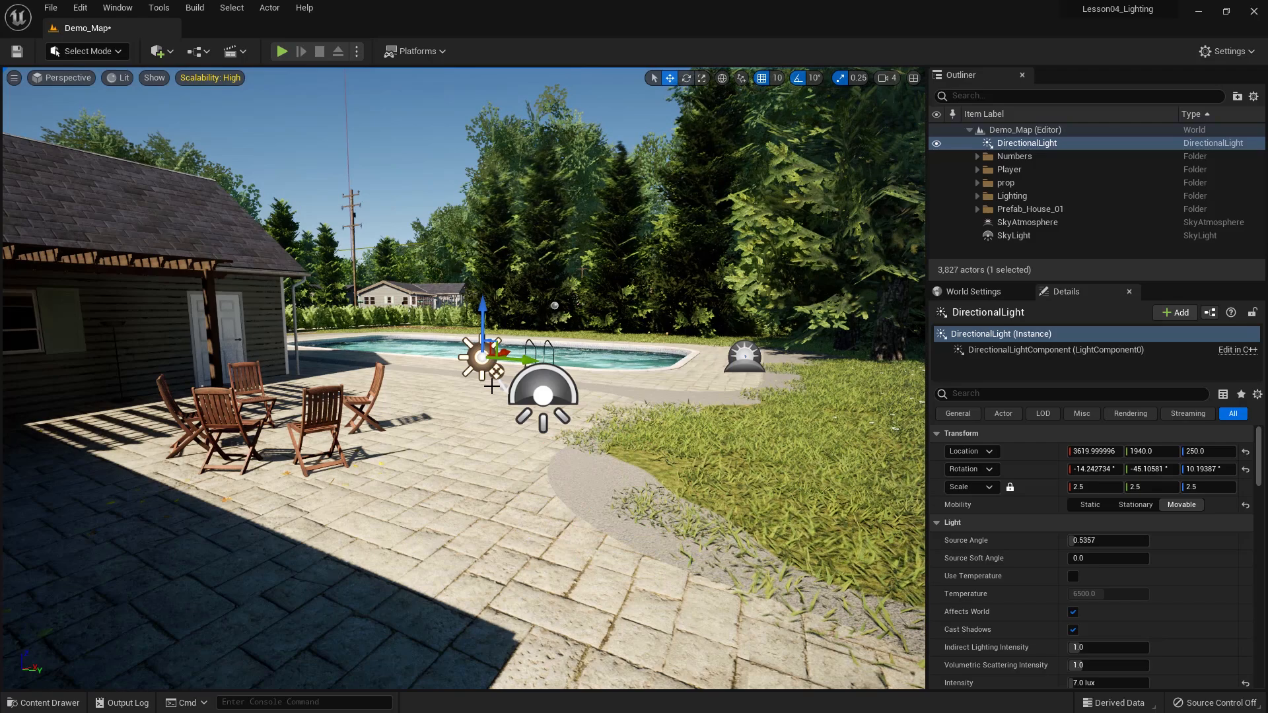
pyautogui.hotkey('ctrl', 'l')
pyautogui.hotkey('ctrl', 'l')
pyautogui.hotkey('ctrl', 'l')
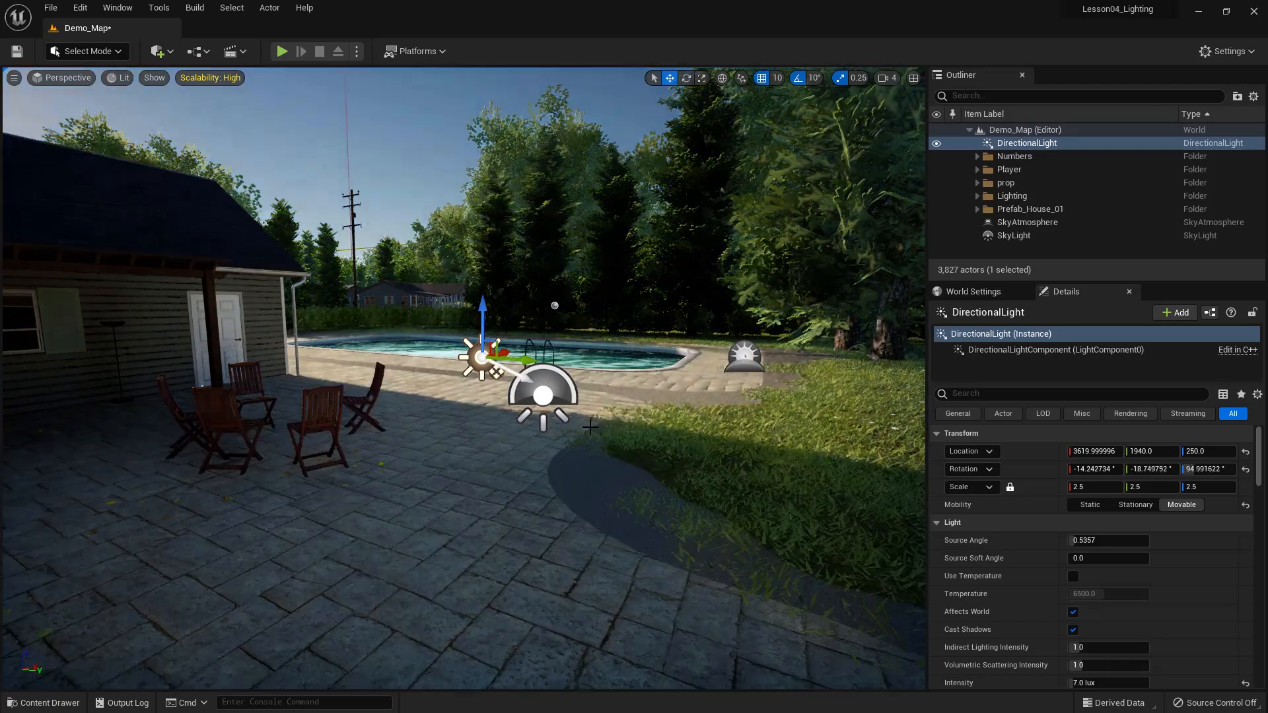
pyautogui.hotkey('ctrl', 'l')
pyautogui.hotkey('ctrl', 'l')
pyautogui.hotkey('ctrl', 'l')
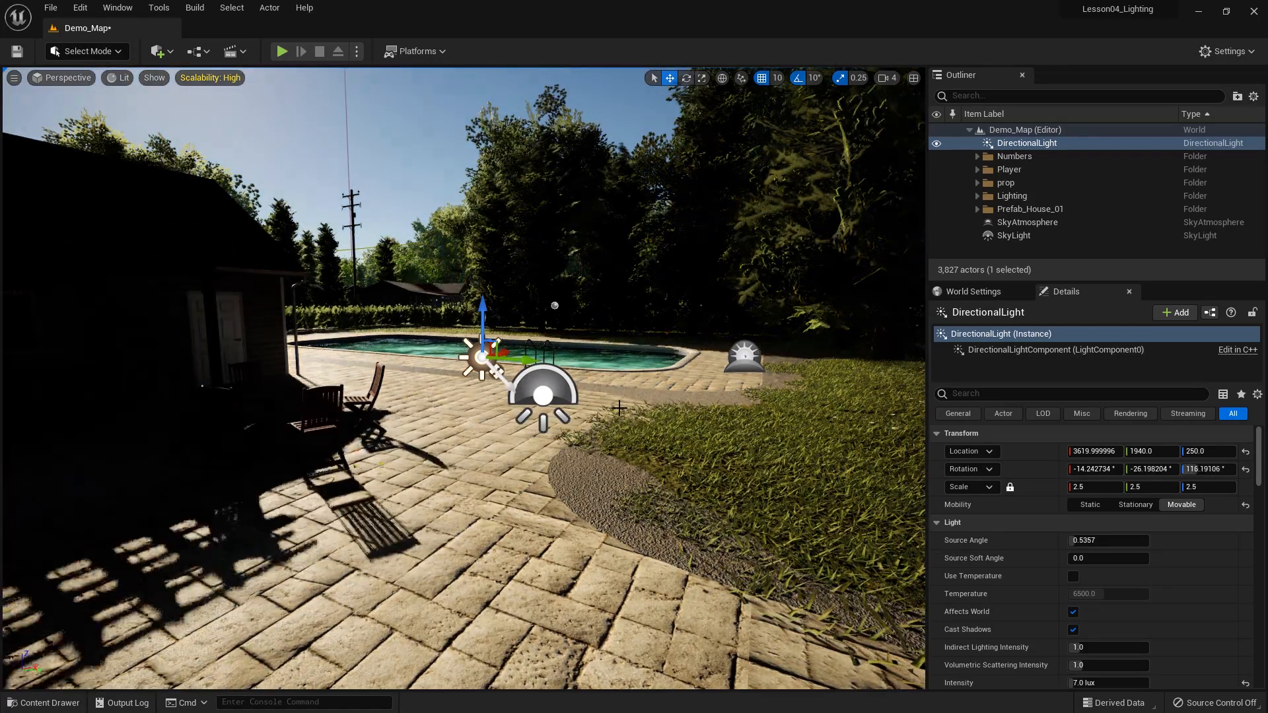
pyautogui.hotkey('ctrl', 'l')
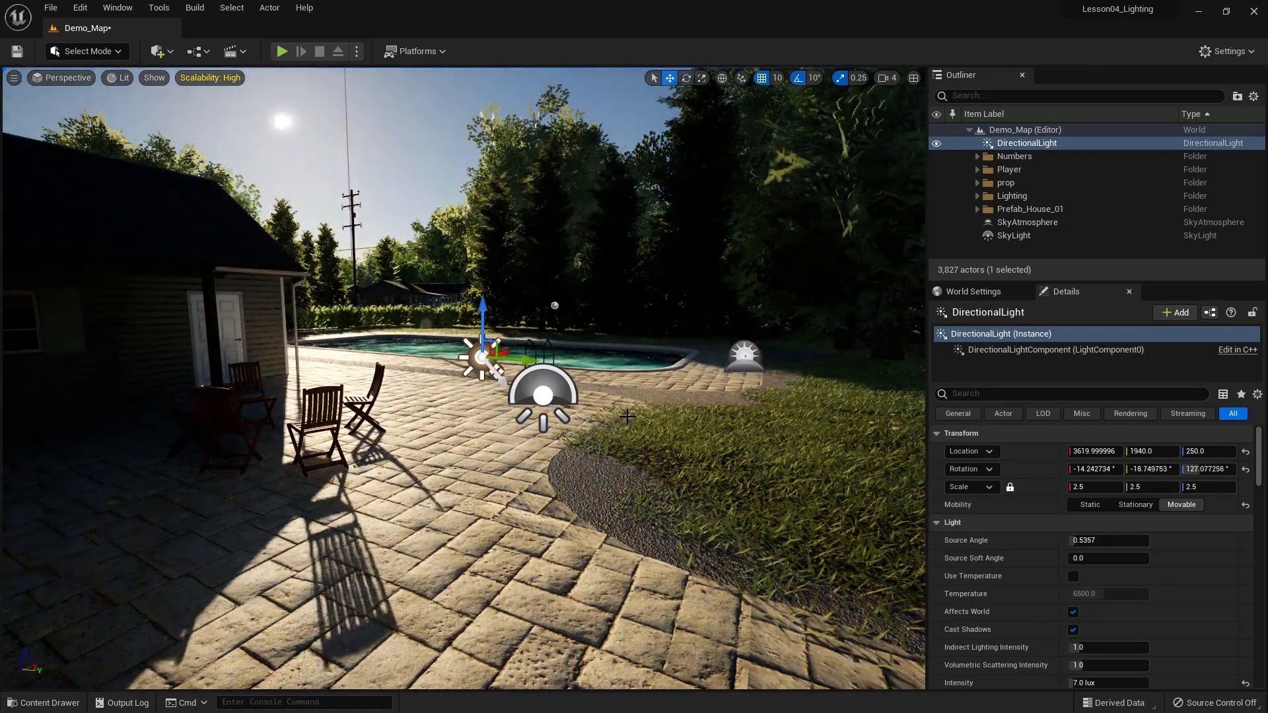
pyautogui.hotkey('ctrl', 'l')
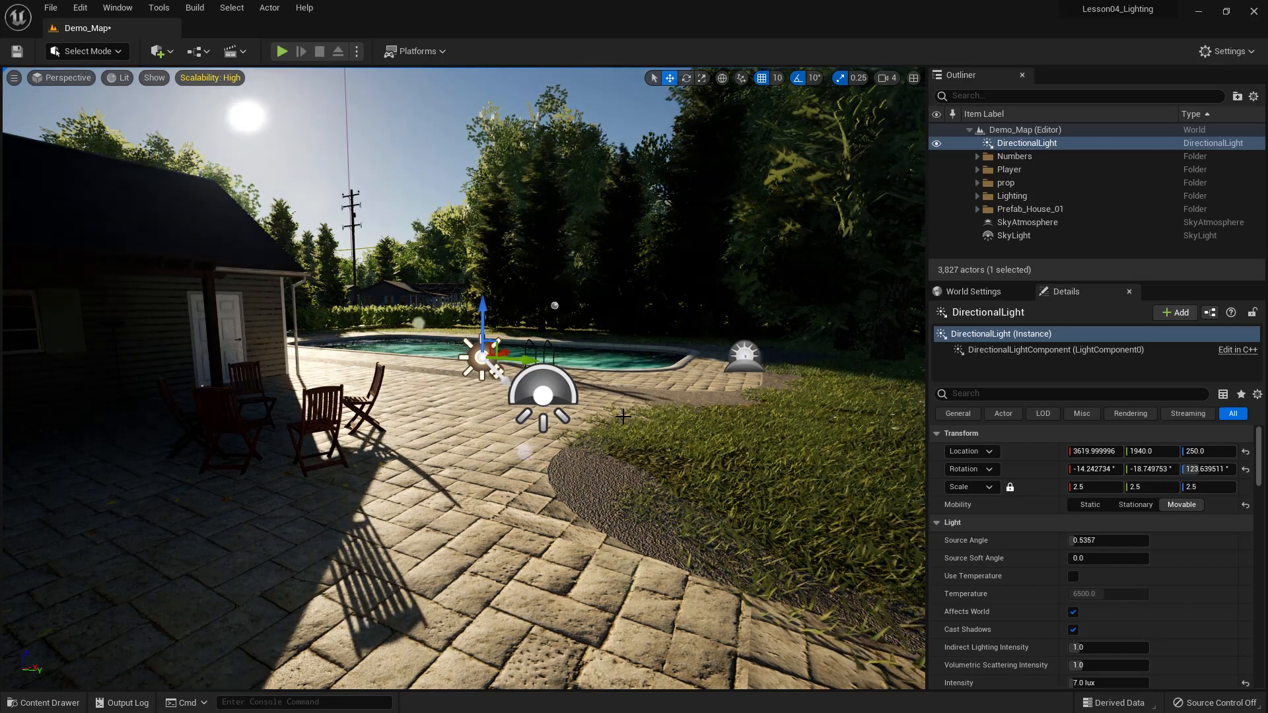
pyautogui.hotkey('ctrl', 'l')
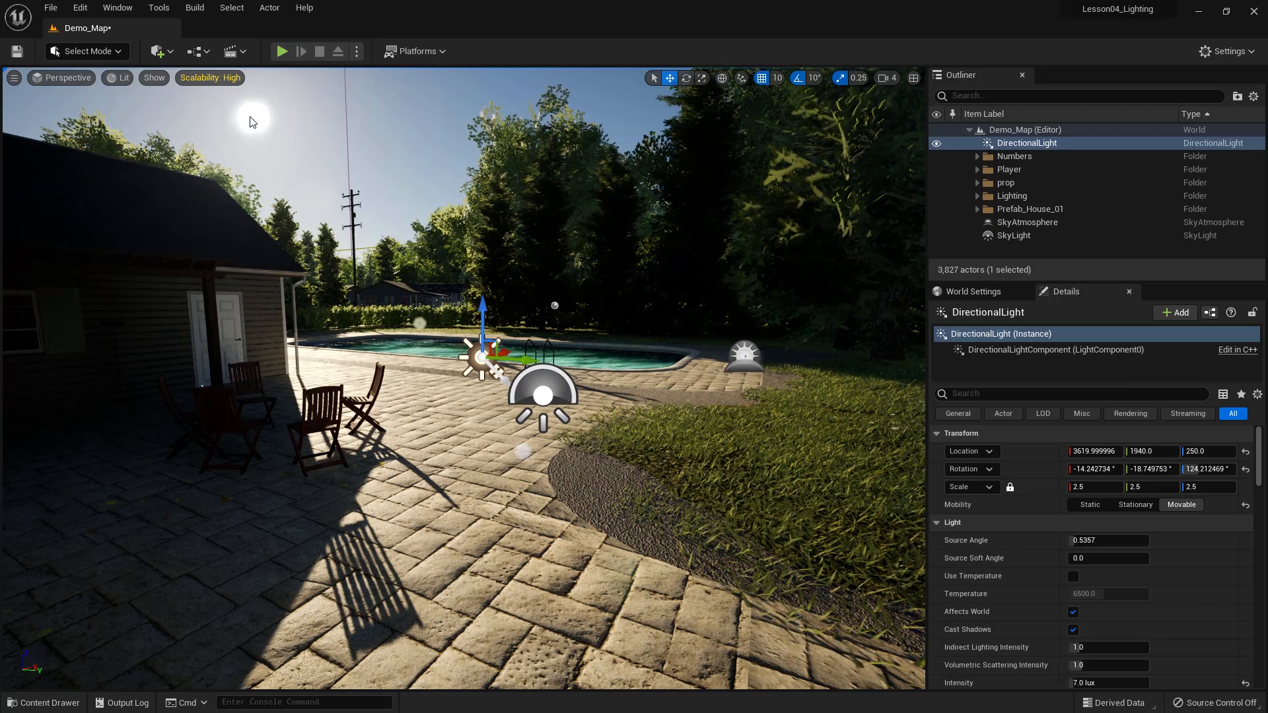
pyautogui.press('Left')
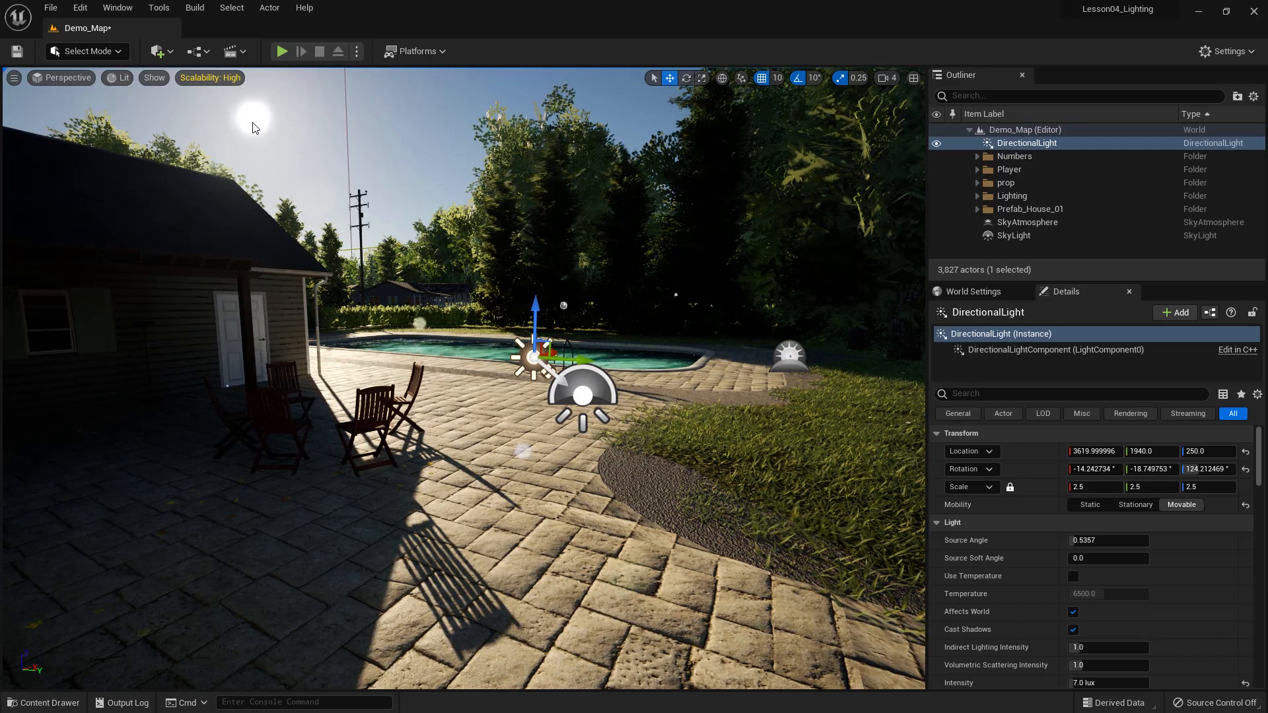
# Rotate the directional light's sun interactively to about Y -29° and Z 125.4°, raising it above the house and patio.
pyautogui.hotkey('ctrl', 'l')
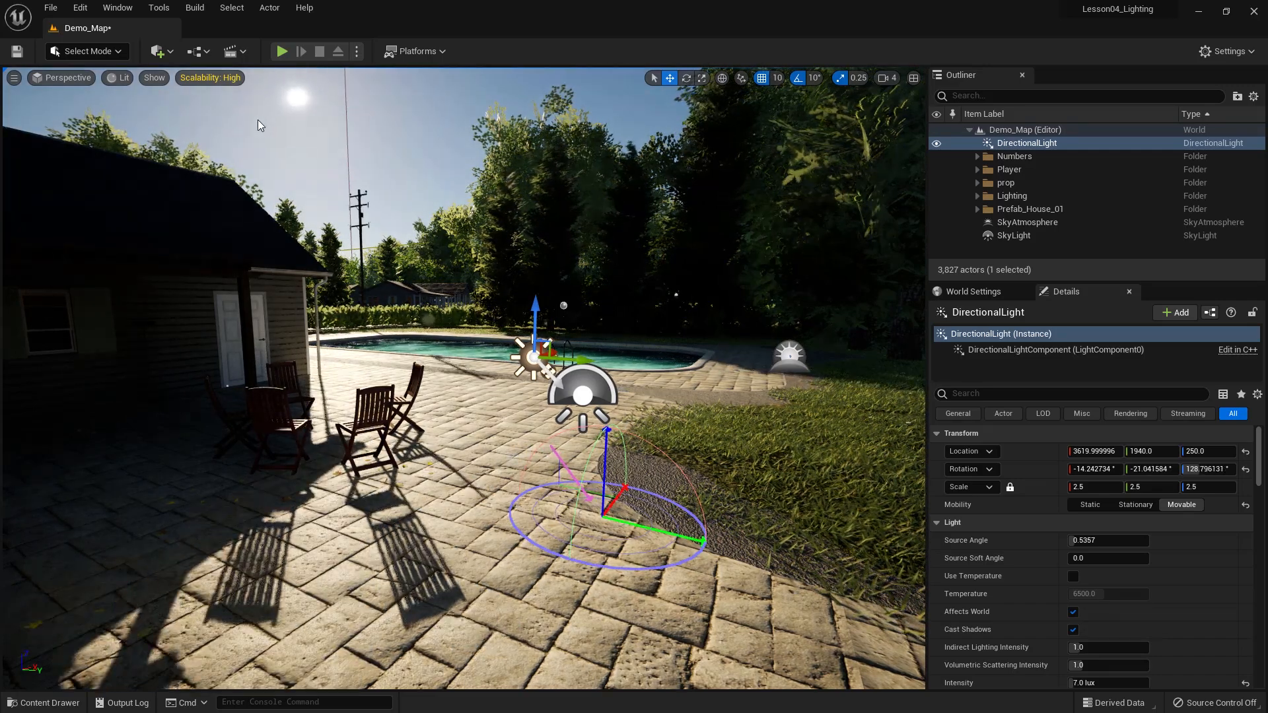
pyautogui.hotkey('ctrl', 'l')
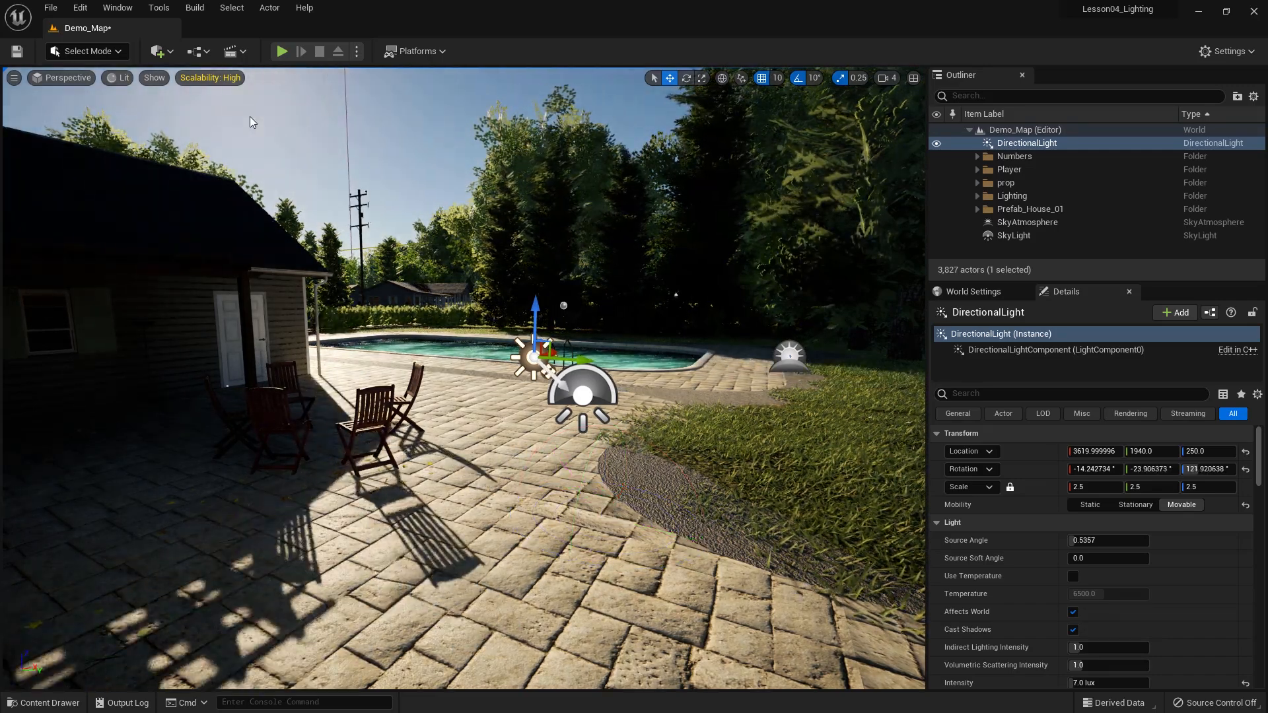
pyautogui.hotkey('ctrl', 'l')
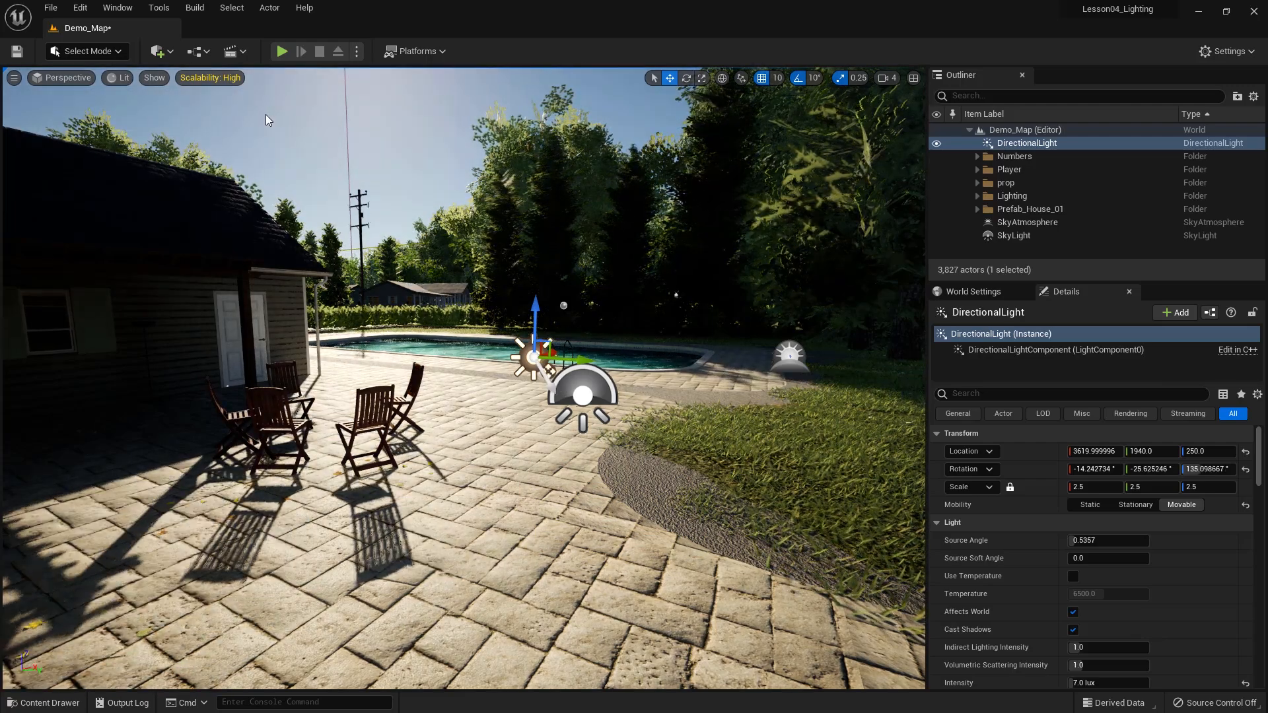
pyautogui.hotkey('ctrl', 'l')
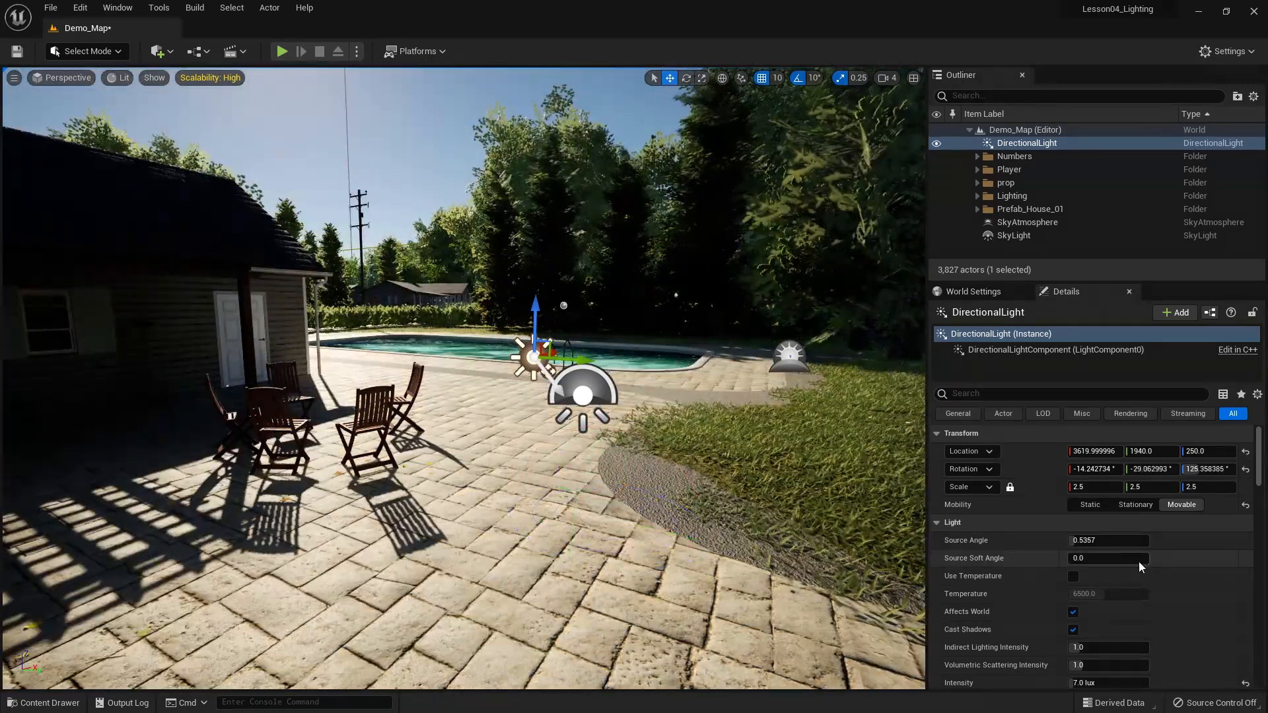
# Review the sky light's properties and reset its Sky Distance Threshold to the default of 150000.
pyautogui.scroll(-1, 1140, 565)
pyautogui.click(1017, 236)
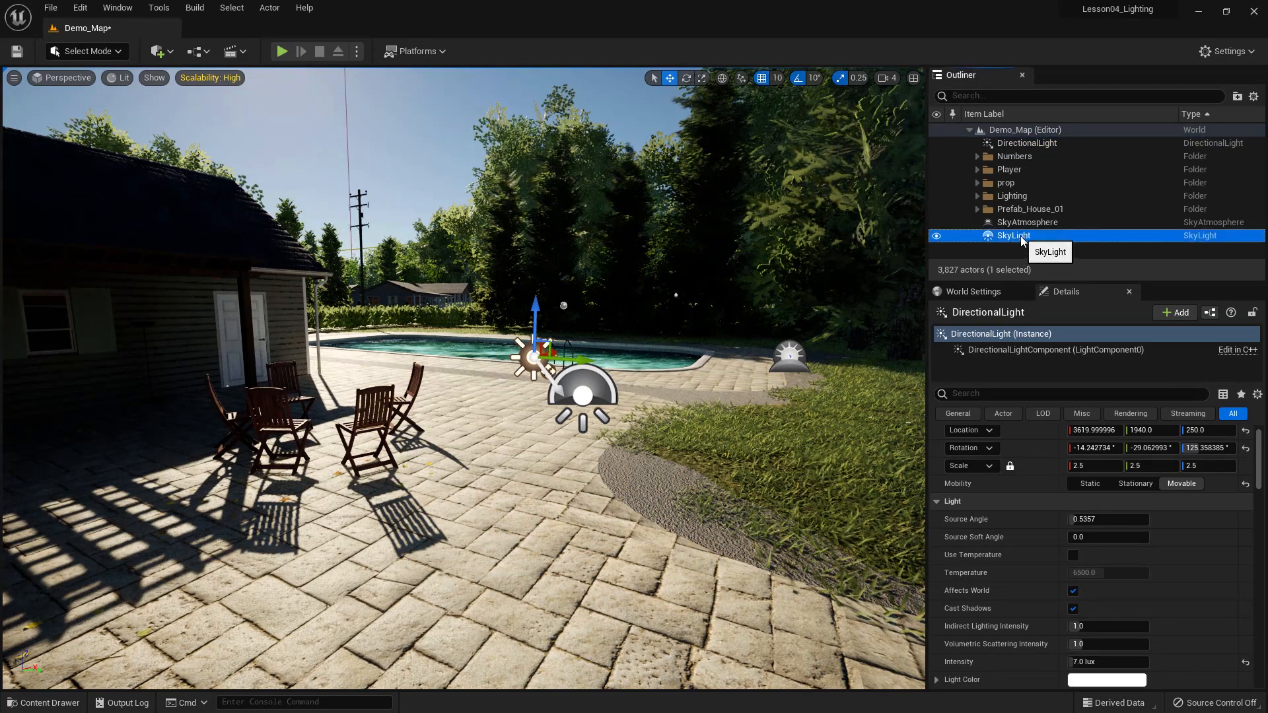
pyautogui.scroll(-10, 1086, 542)
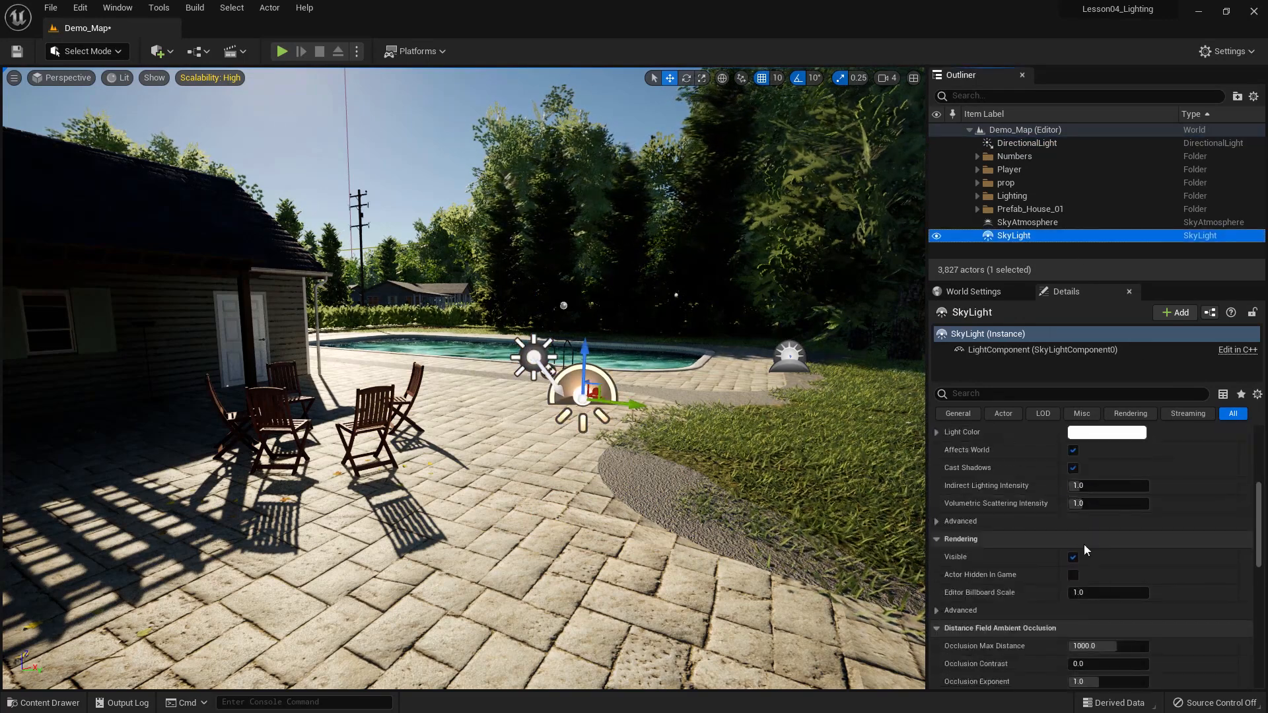
pyautogui.scroll(-7, 1084, 543)
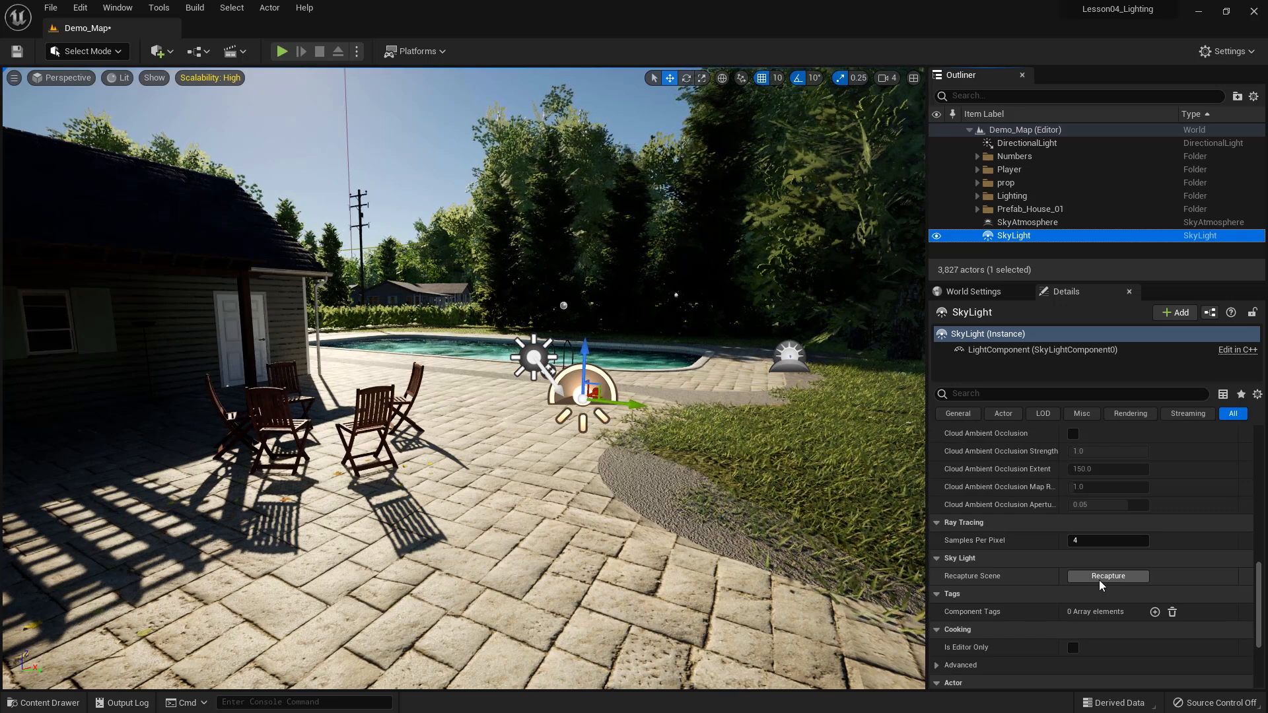
pyautogui.scroll(5, 1138, 601)
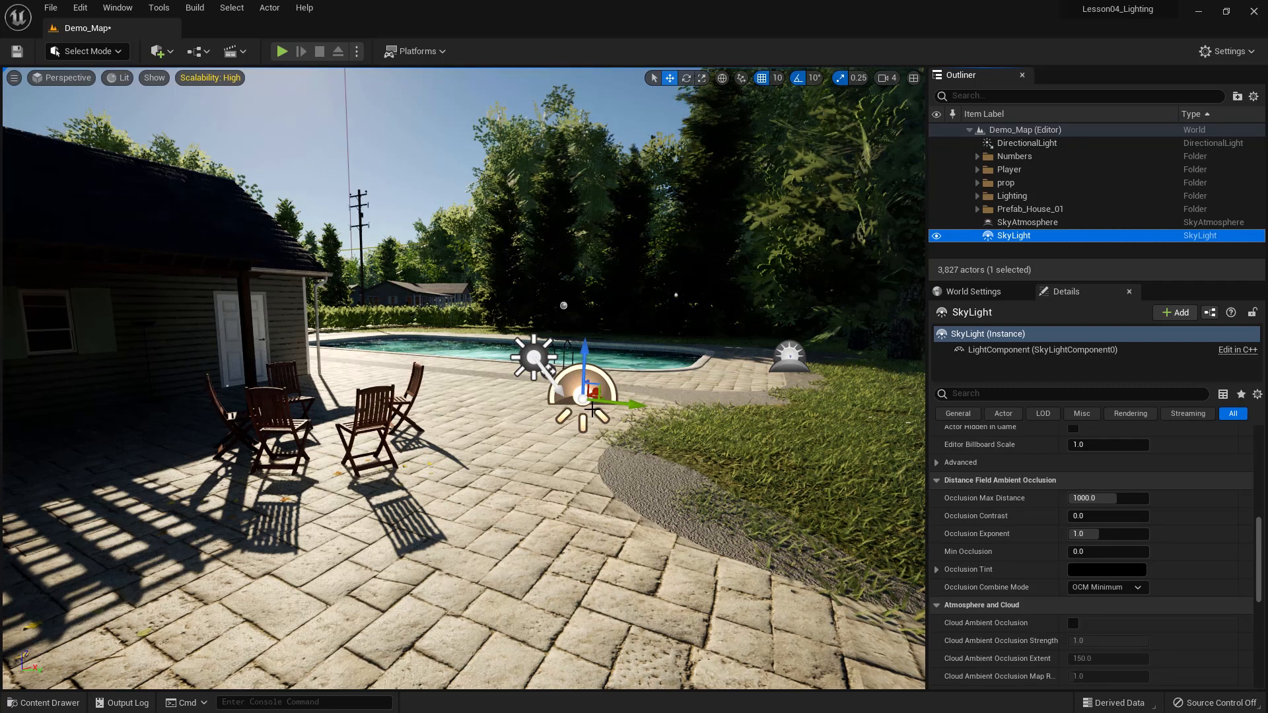
pyautogui.moveTo(1102, 576); pyautogui.dragTo(1102, 581, button='right')
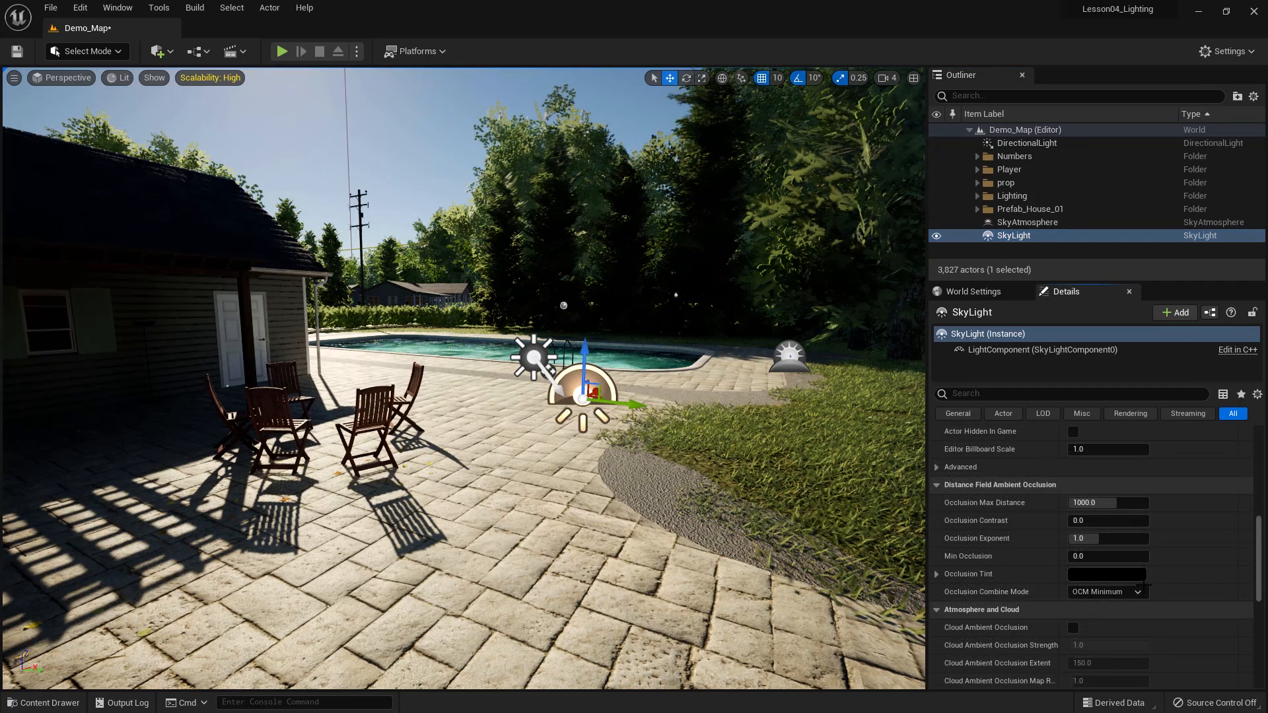
pyautogui.moveTo(1256, 566); pyautogui.dragTo(1264, 502)
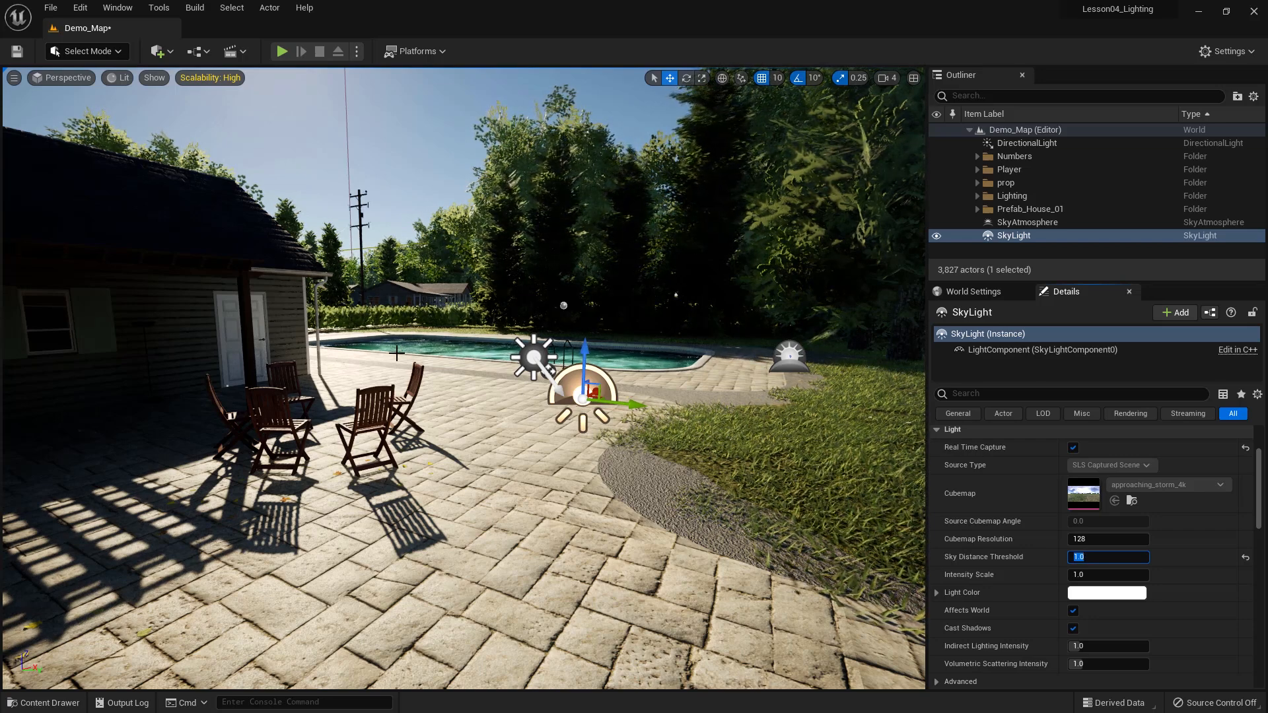
pyautogui.click(1245, 557)
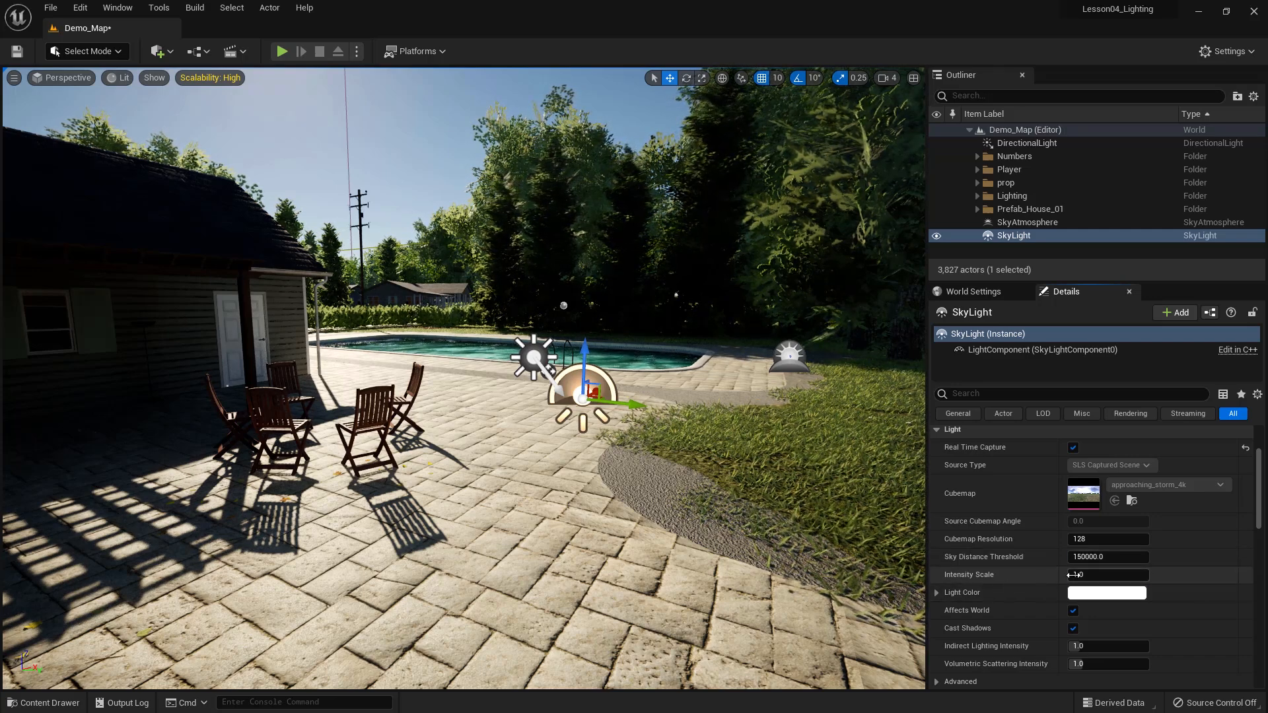
# Rotate the directional light's sun interactively to about Y -44° and Z 74.4° to light the patio and lawn from higher up.
pyautogui.scroll(-4, 486, 564)
pyautogui.scroll(-3, 486, 564)
pyautogui.moveTo(486, 563)
pyautogui.keyDown('alt'); pyautogui.mouseDown()
pyautogui.moveTo(484, 538)
pyautogui.moveTo(497, 550)
pyautogui.mouseUp(); pyautogui.keyUp('alt')
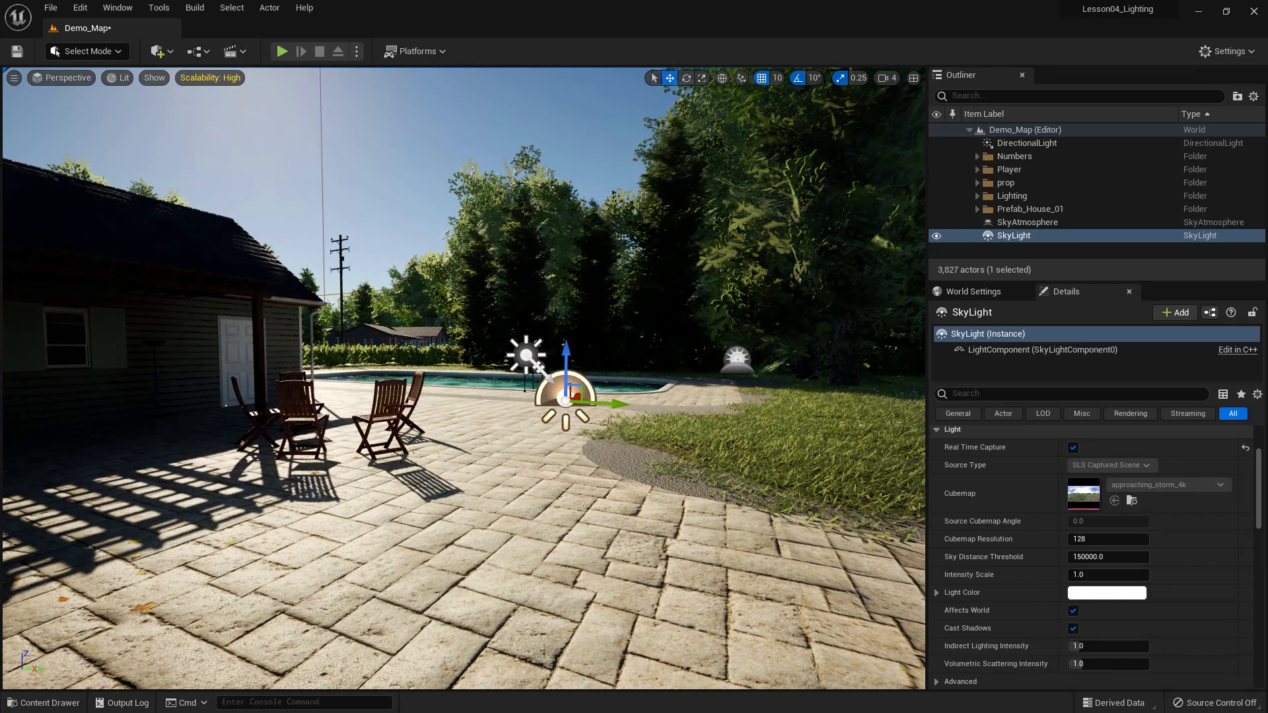
pyautogui.click(527, 357)
pyautogui.hotkey('ctrl', 'l')
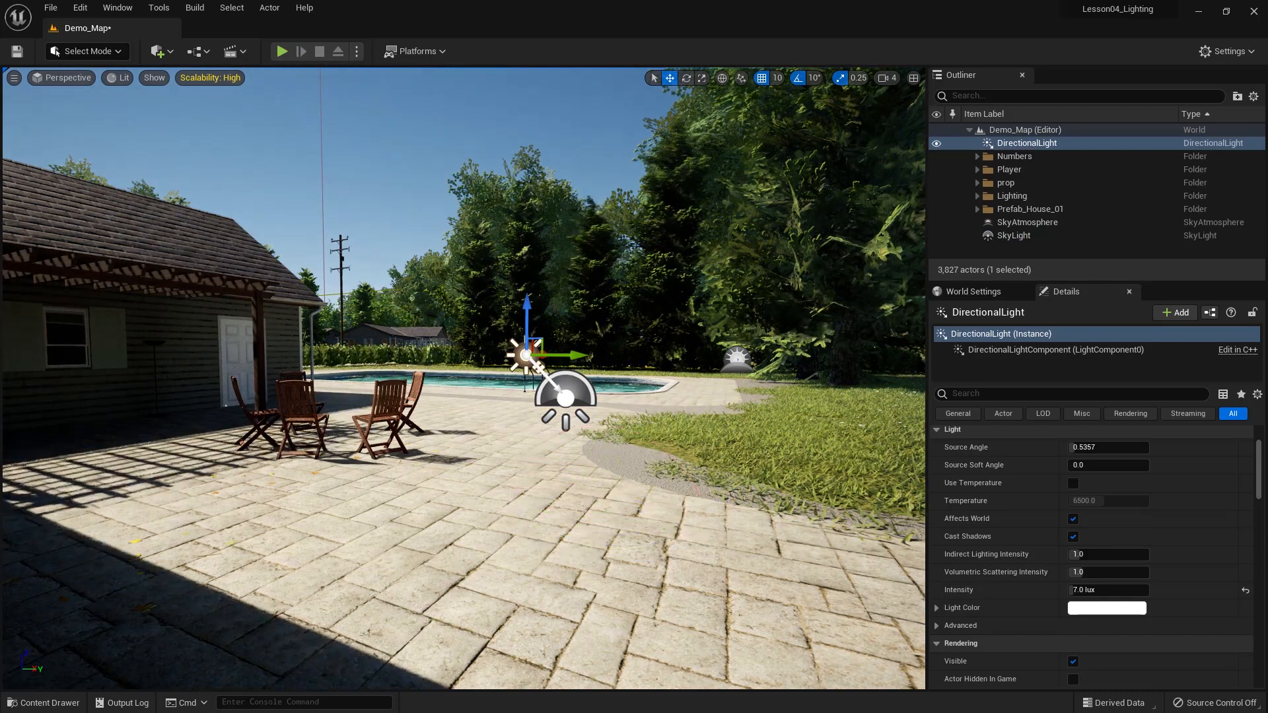
pyautogui.keyDown('ctrl'); pyautogui.click(478, 290); pyautogui.keyUp('ctrl')
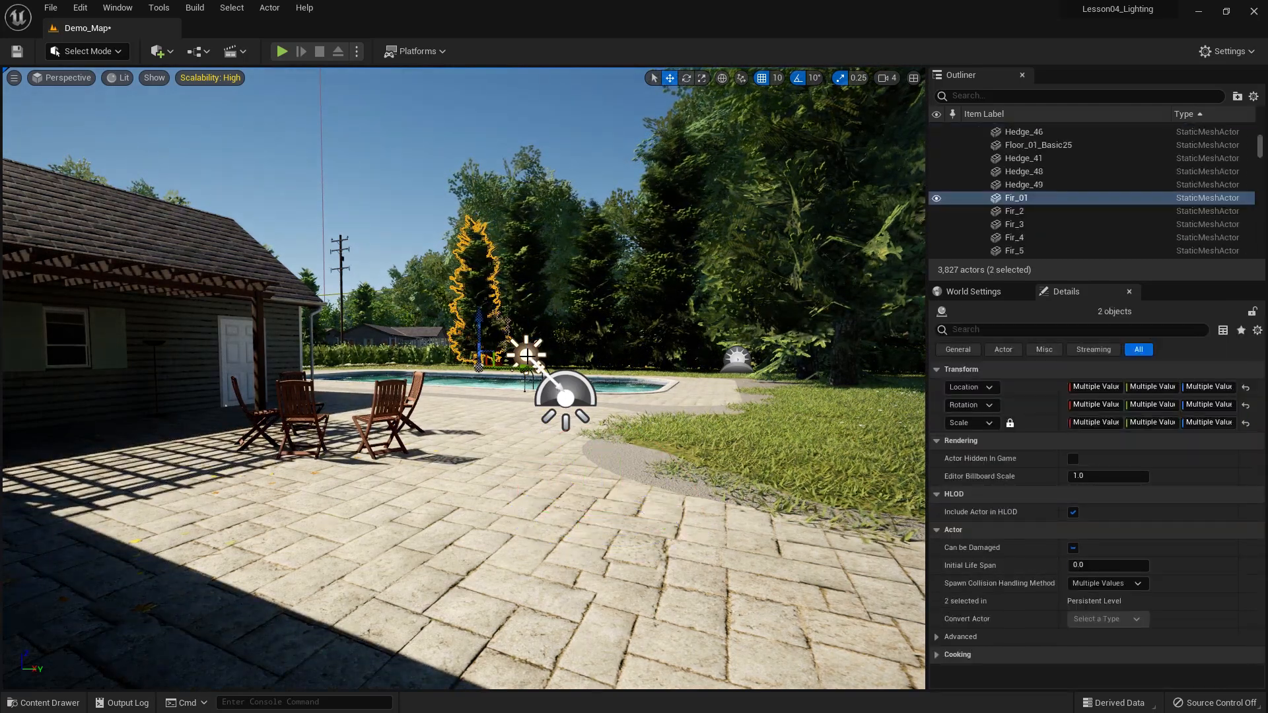
pyautogui.click(535, 363)
# Try higher Intensity Scale values up to 5 on the sky light and settle on 2.
pyautogui.click(565, 397)
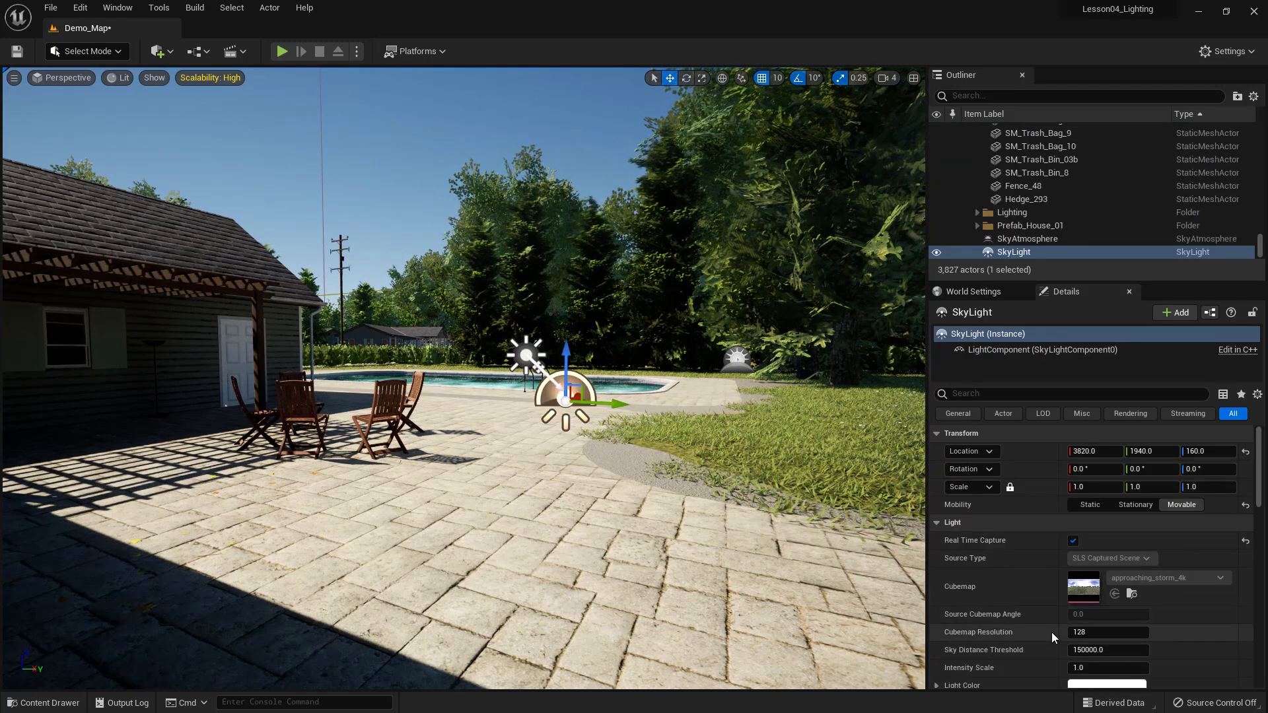
pyautogui.scroll(-1, 1056, 632)
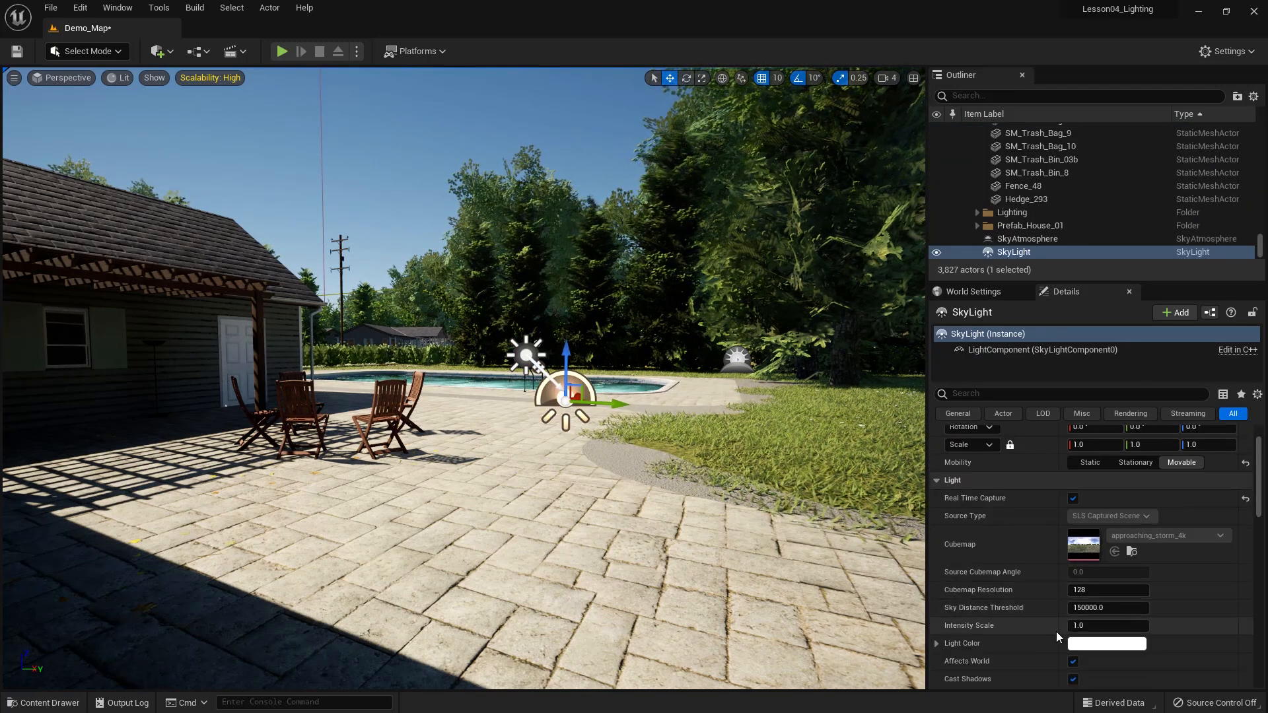
pyautogui.click(1080, 626)
pyautogui.write('2')
pyautogui.press('Return')
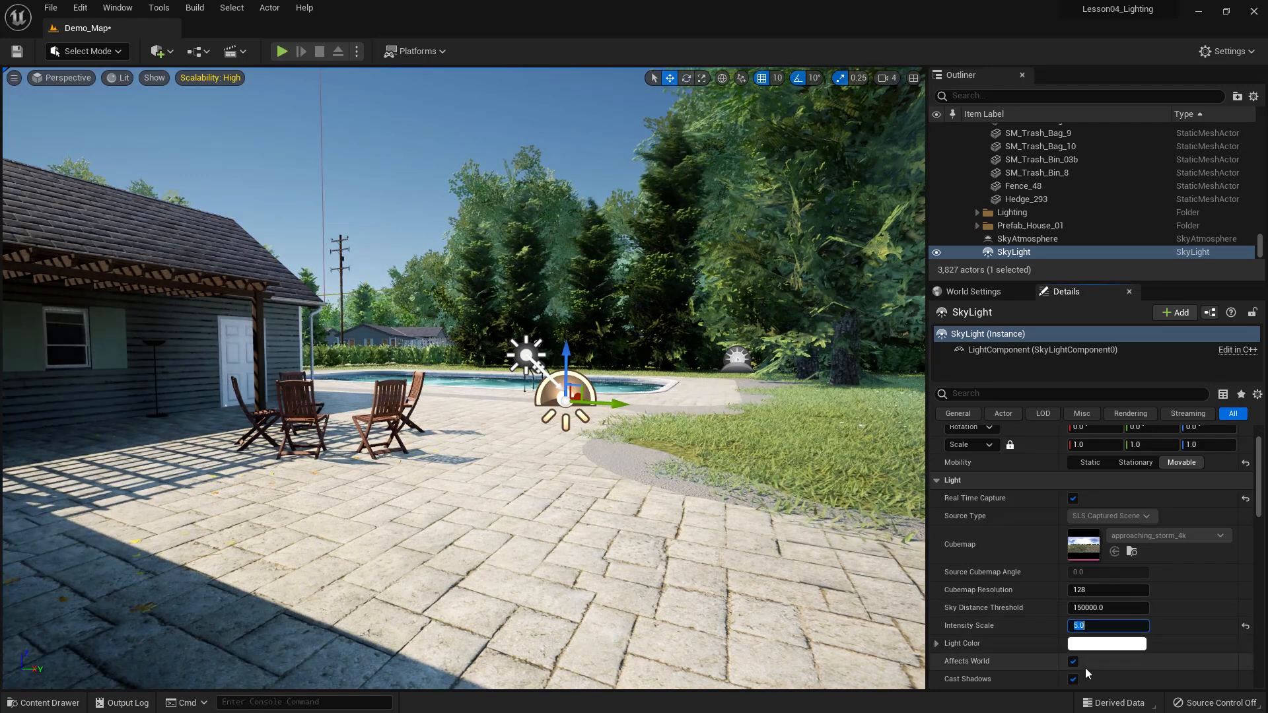
pyautogui.write('5')
pyautogui.press('Return')
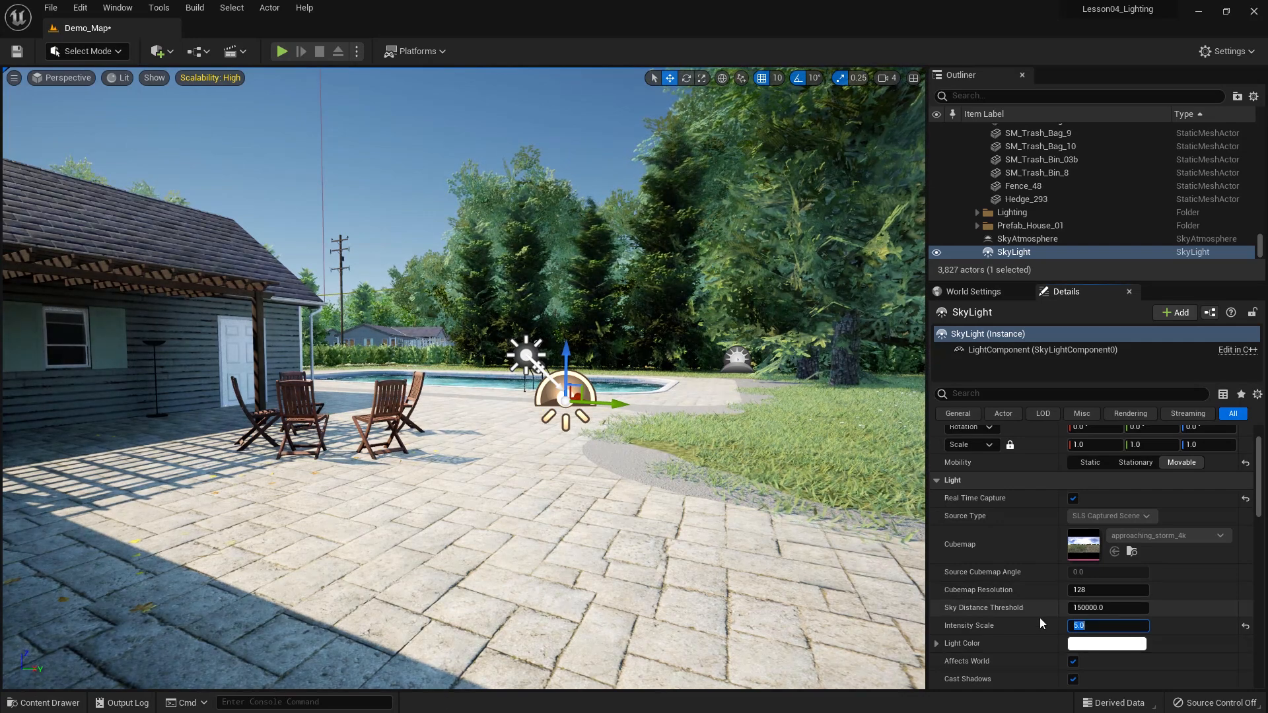
pyautogui.write('1')
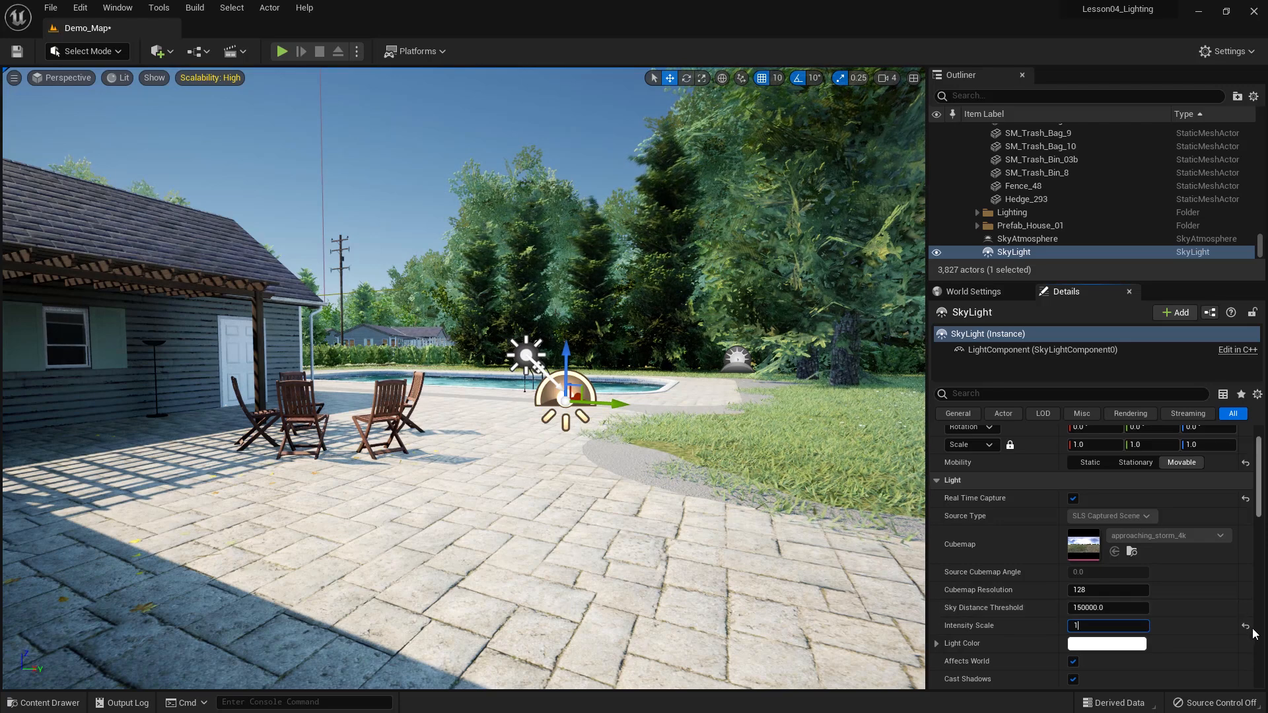
pyautogui.click(1246, 628)
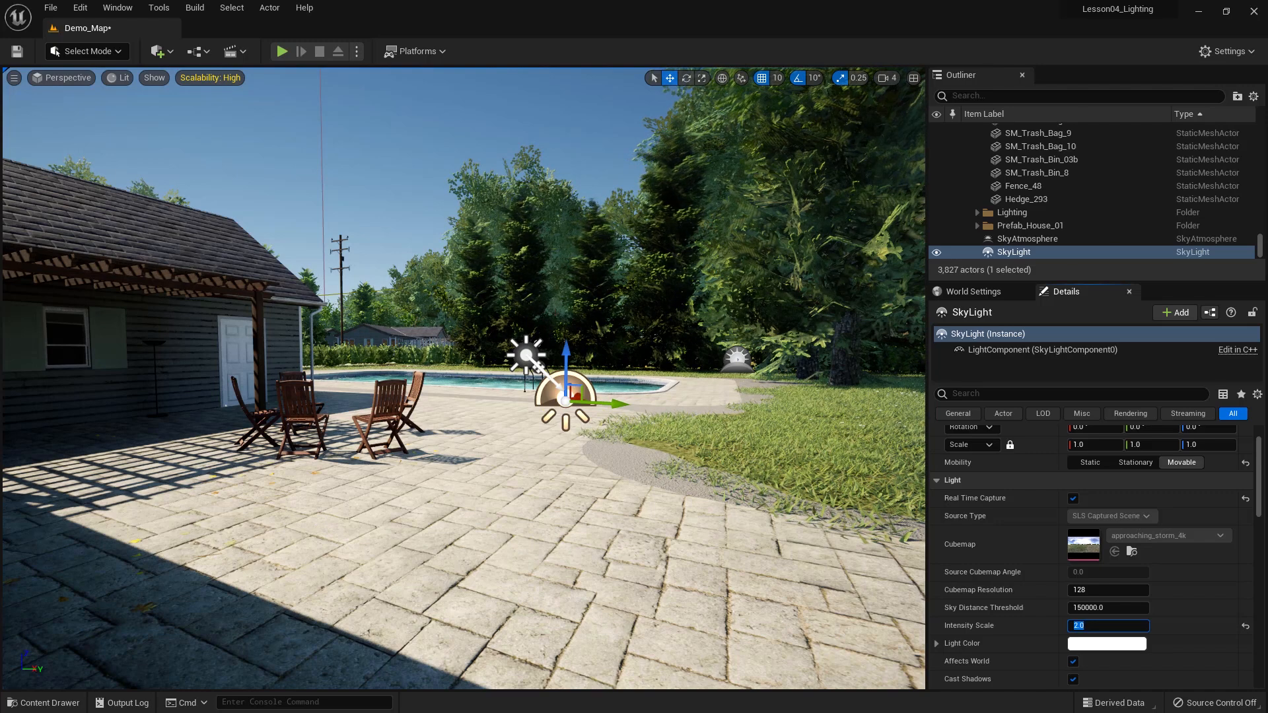
# Rotate the directional light's sun interactively to about Y -24.5° and Z 131.7°, placing the sun disc in the sky above the house.
pyautogui.click(524, 358)
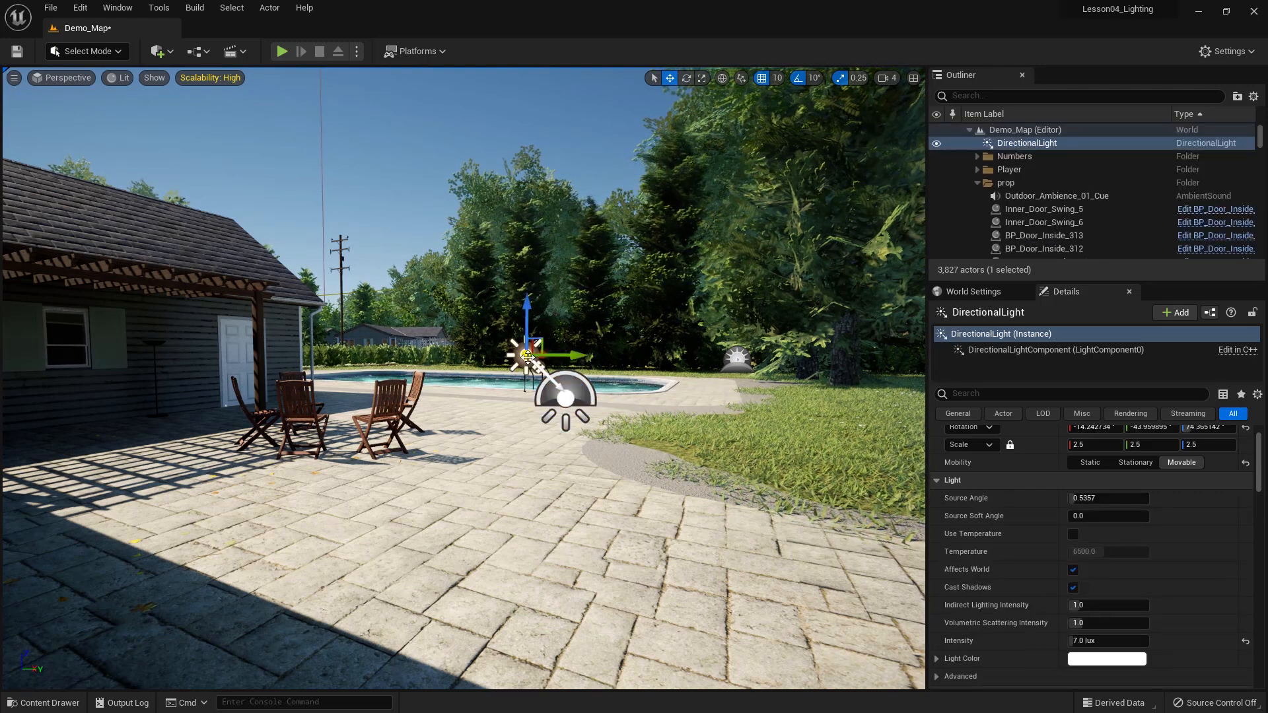
pyautogui.hotkey('ctrl', 'l')
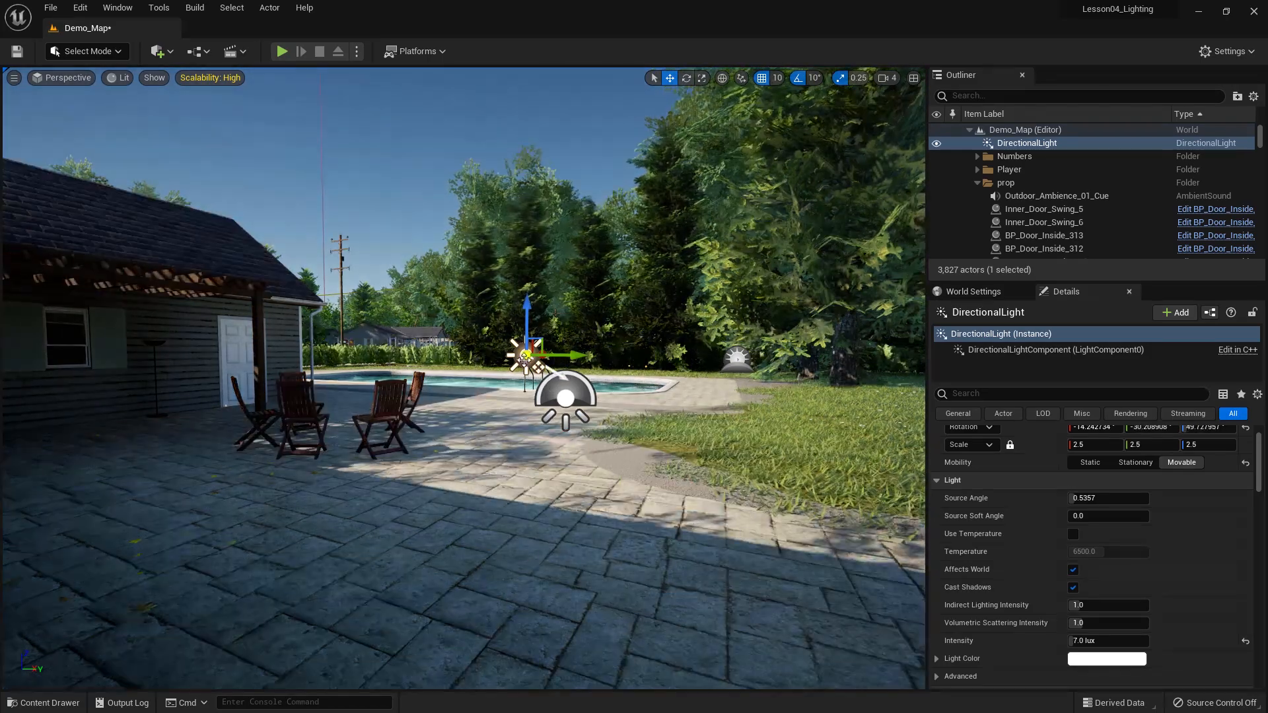
pyautogui.hotkey('ctrl', 'l')
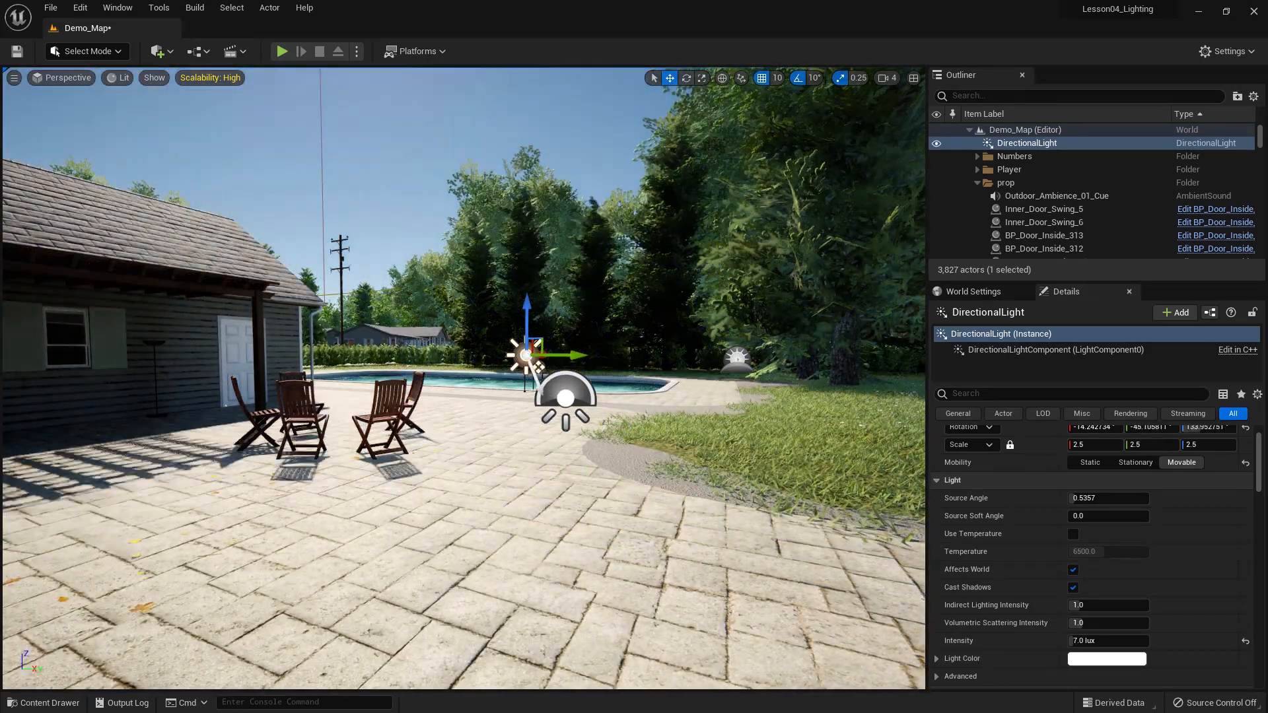
pyautogui.hotkey('ctrl', 'l')
pyautogui.keyDown('ctrl'); pyautogui.click(619, 367); pyautogui.keyUp('ctrl')
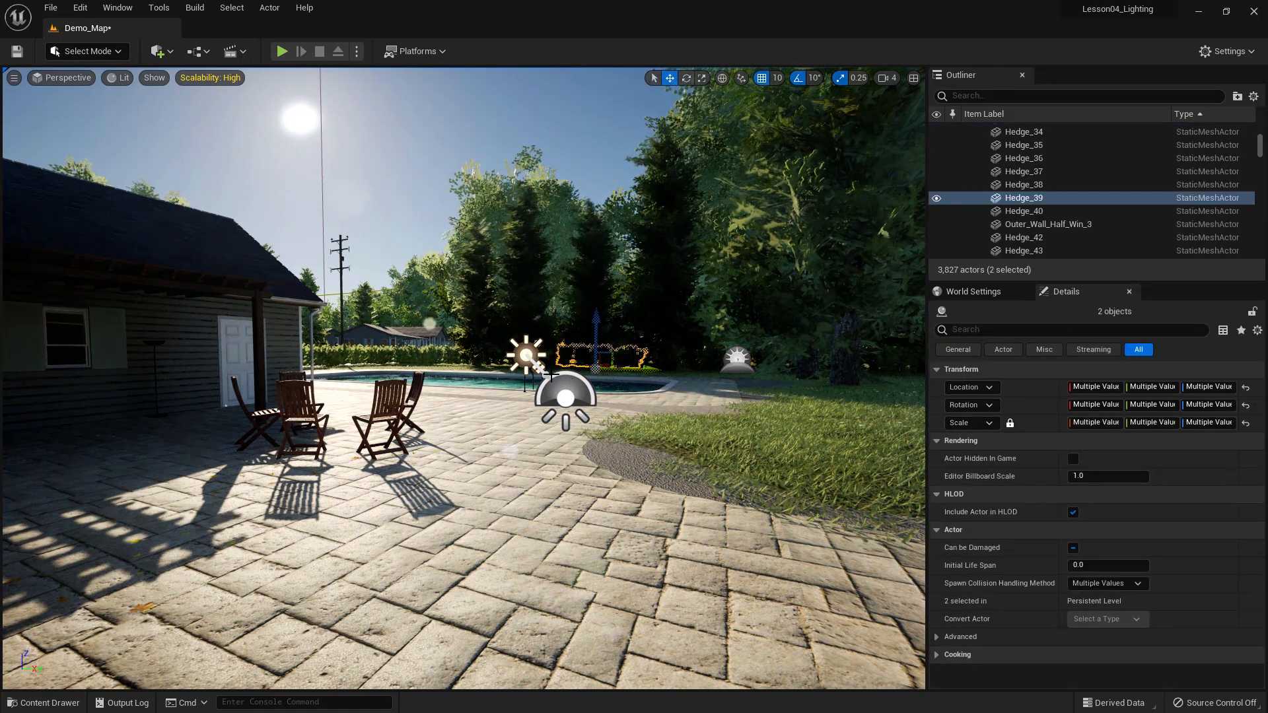
# Enable Light Shaft Occlusion and Light Shaft Bloom on the directional light.
pyautogui.click(526, 359)
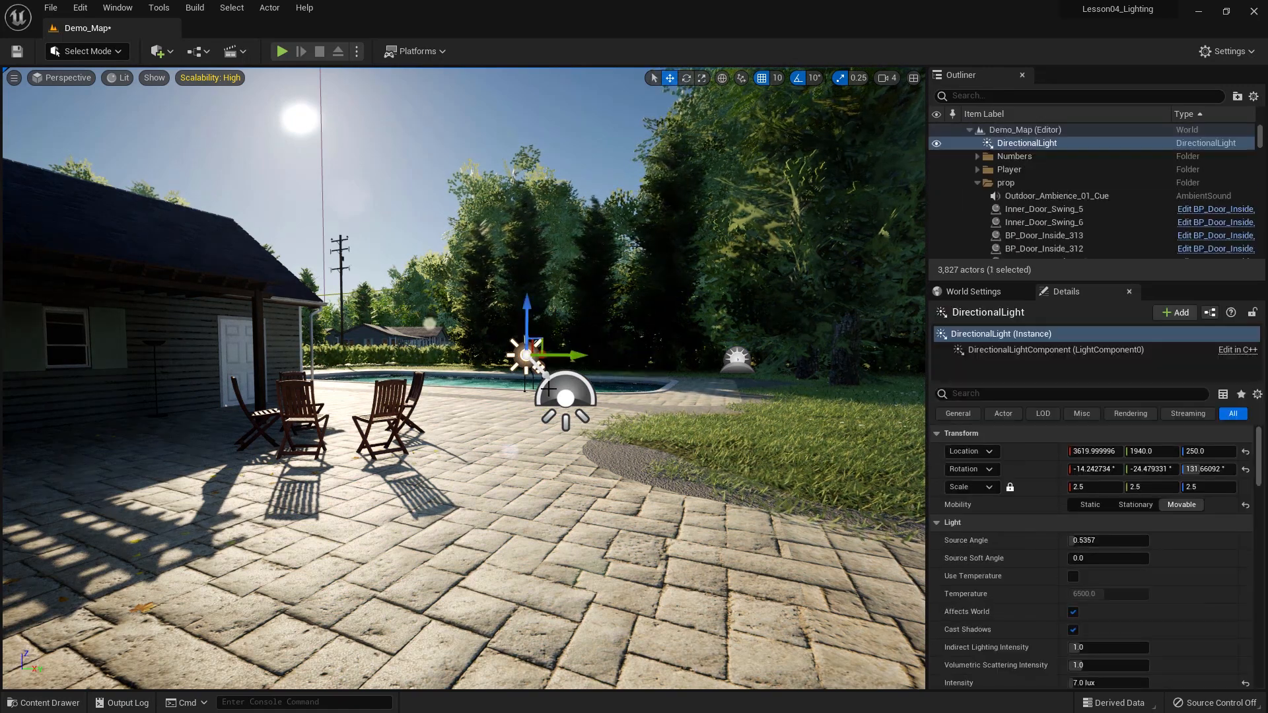
pyautogui.moveTo(1260, 479)
pyautogui.mouseDown()
pyautogui.moveTo(1261, 624)
pyautogui.moveTo(1261, 536)
pyautogui.mouseUp()
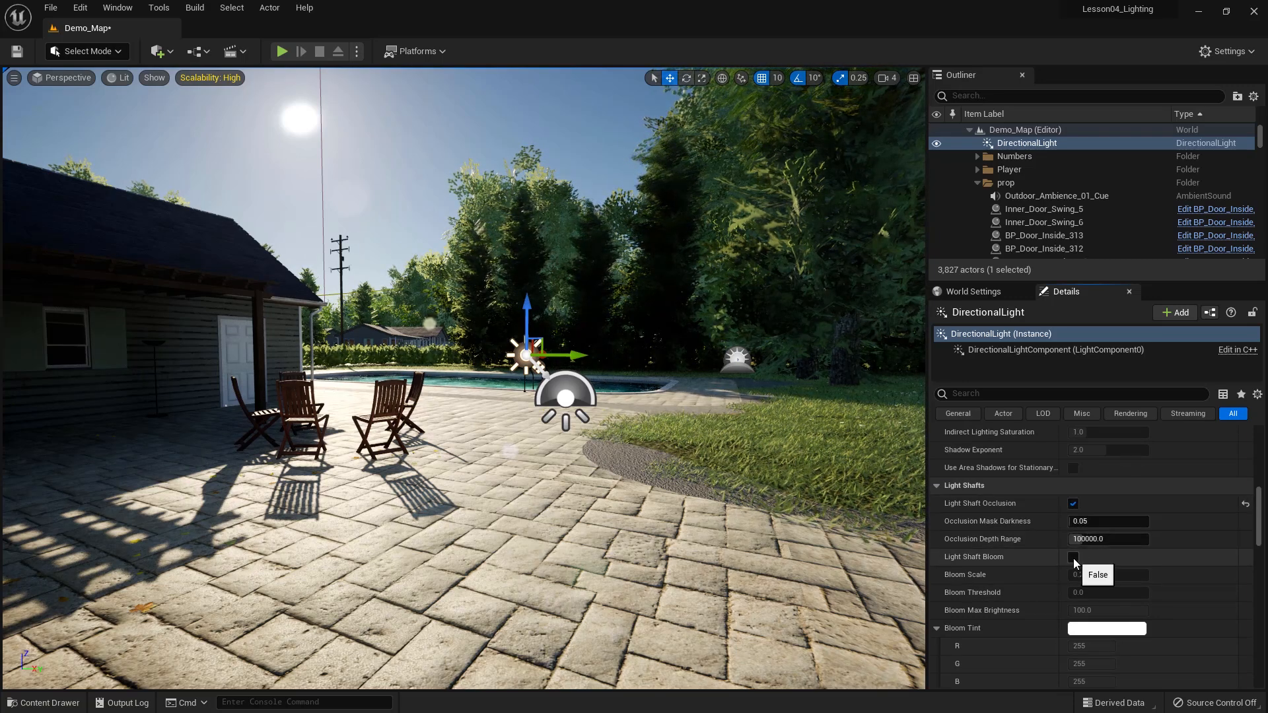
pyautogui.click(1072, 558)
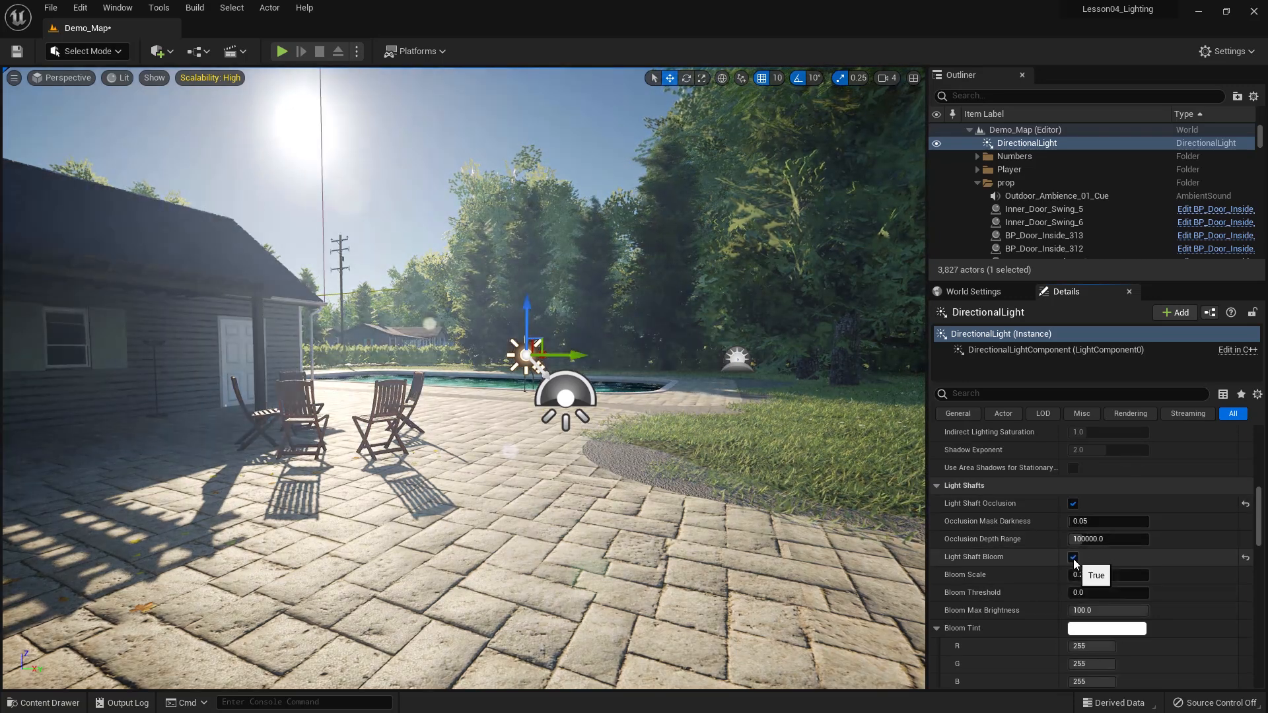
# Sweep the directional light's sun through low angles and place its disc among the trees behind the pool.
pyautogui.hotkey('ctrl', 'l')
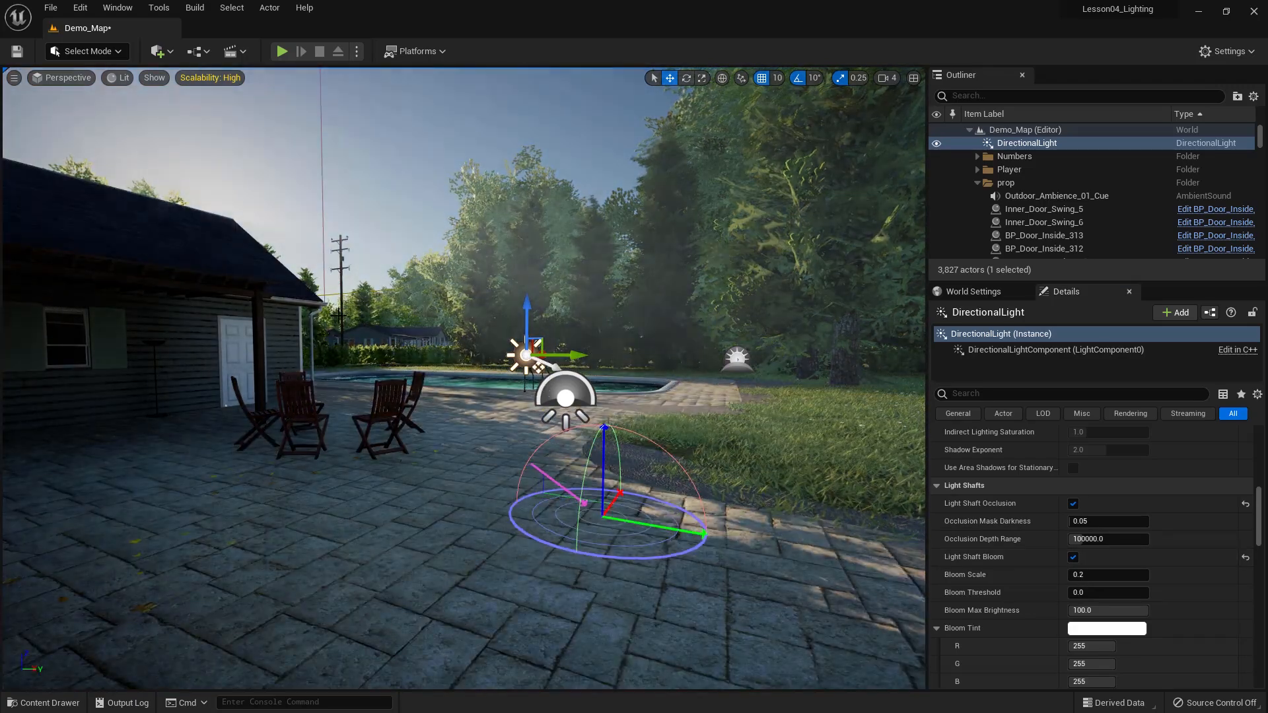
pyautogui.hotkey('ctrl', 'l')
pyautogui.hotkey('ctrl', 'l')
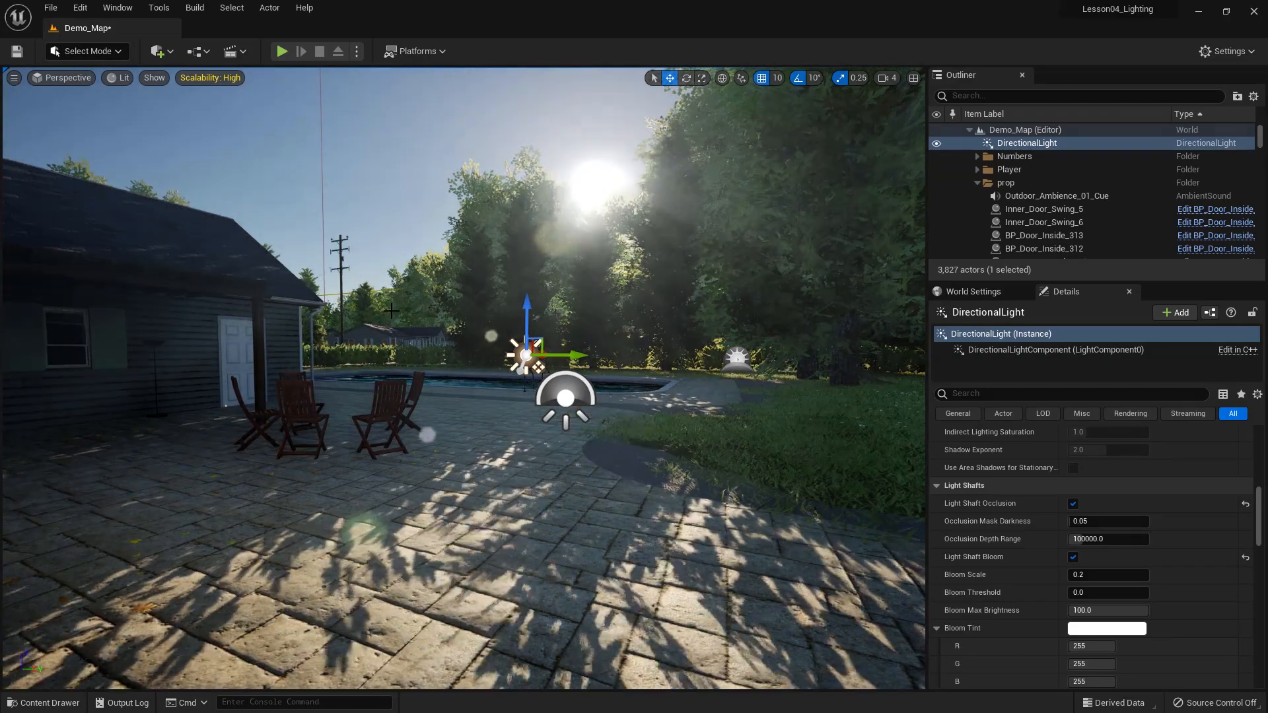
pyautogui.hotkey('ctrl', 'l')
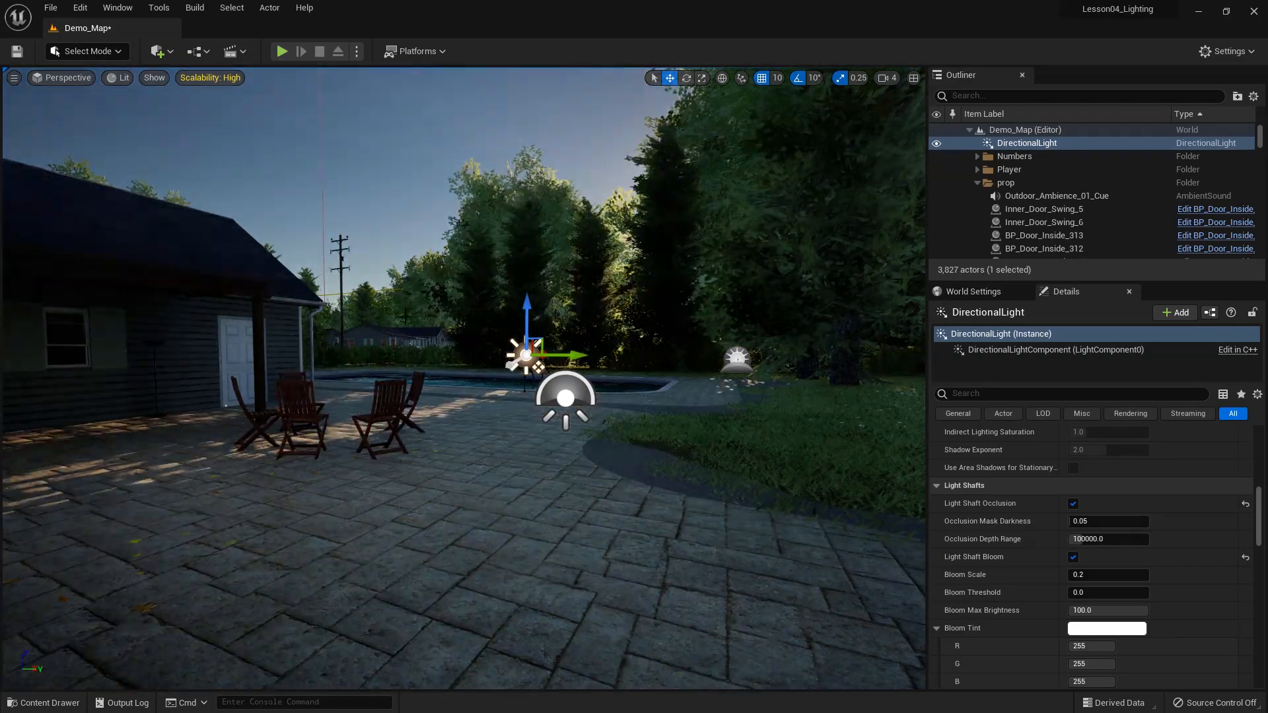
pyautogui.hotkey('ctrl', 'l')
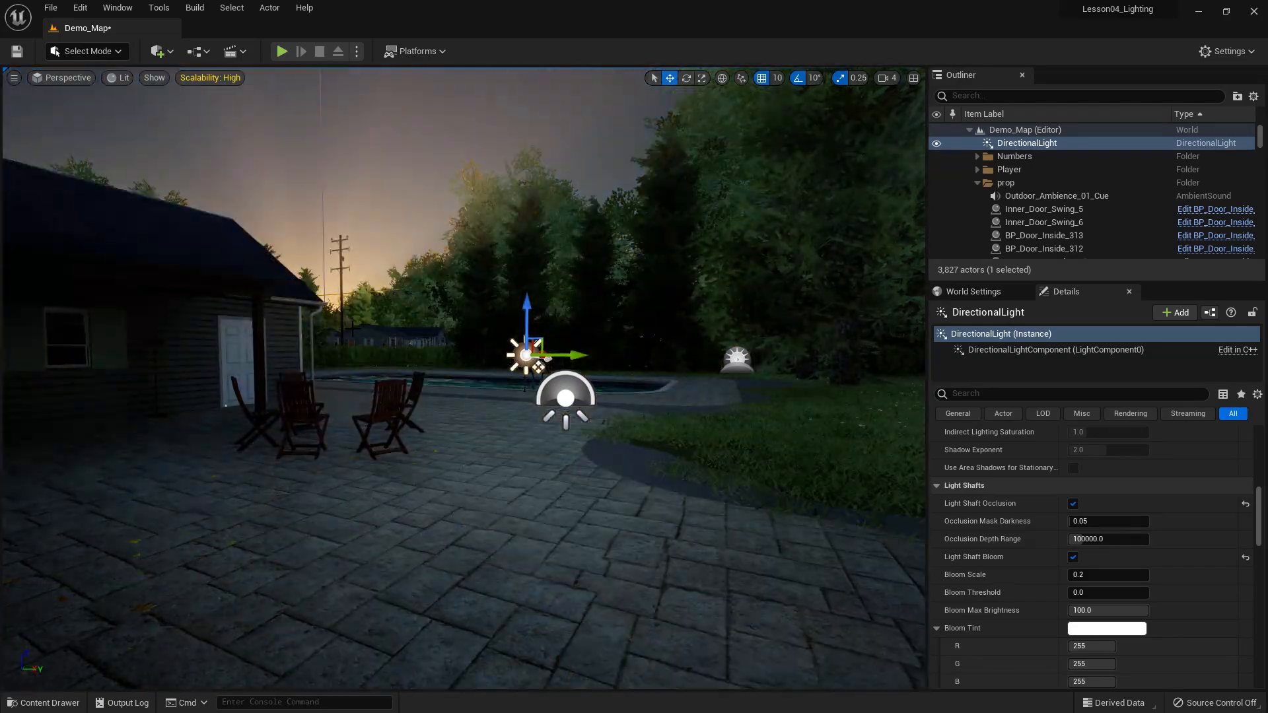
pyautogui.hotkey('ctrl', 'l')
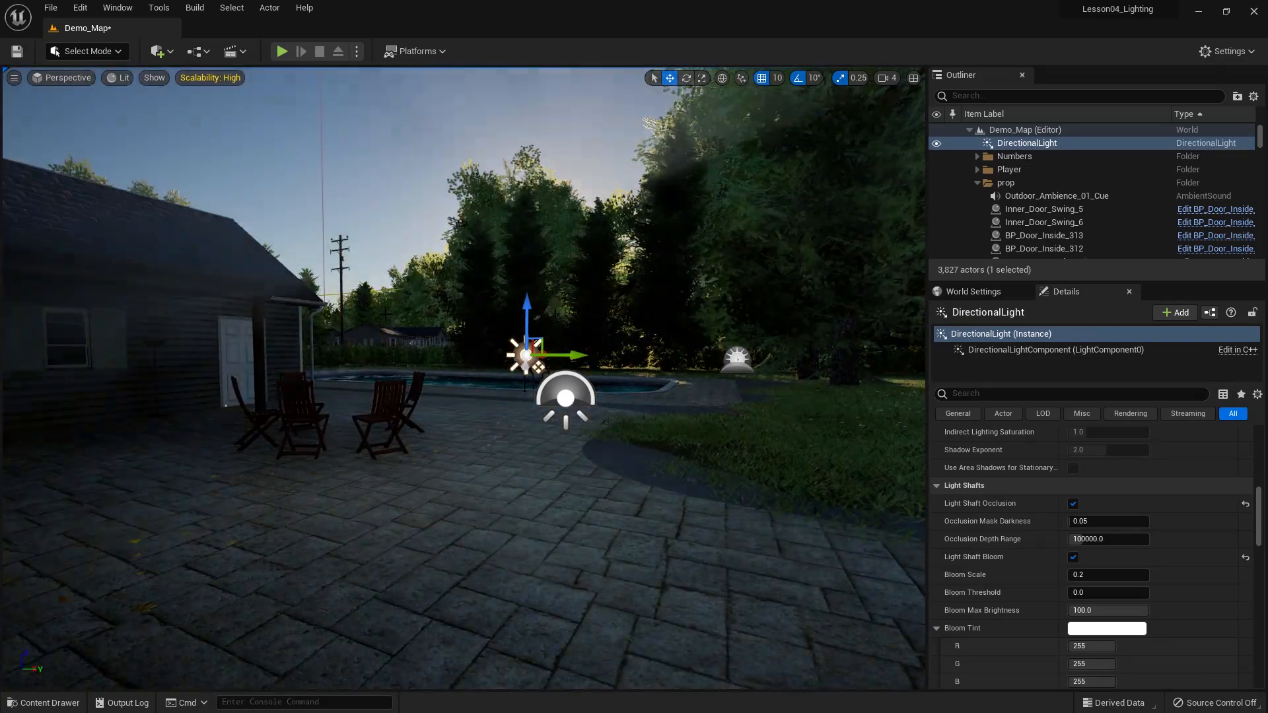
pyautogui.hotkey('ctrl', 'l')
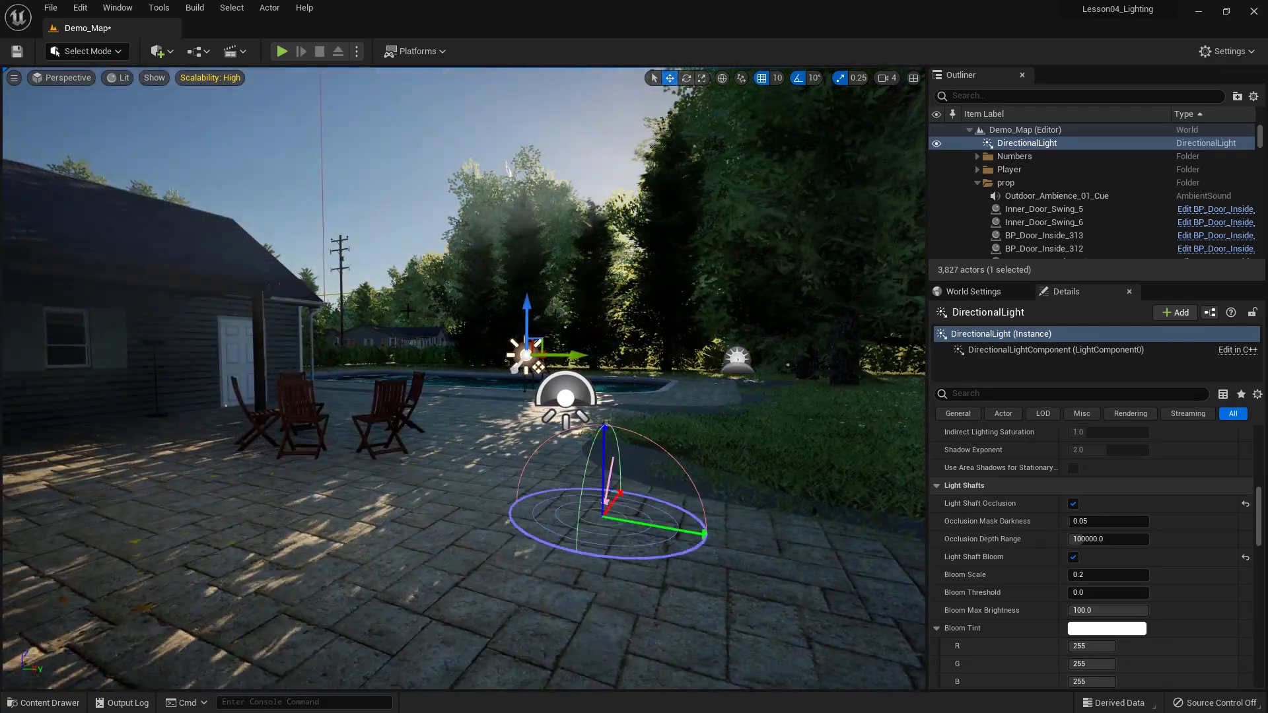
pyautogui.hotkey('ctrl', 'l')
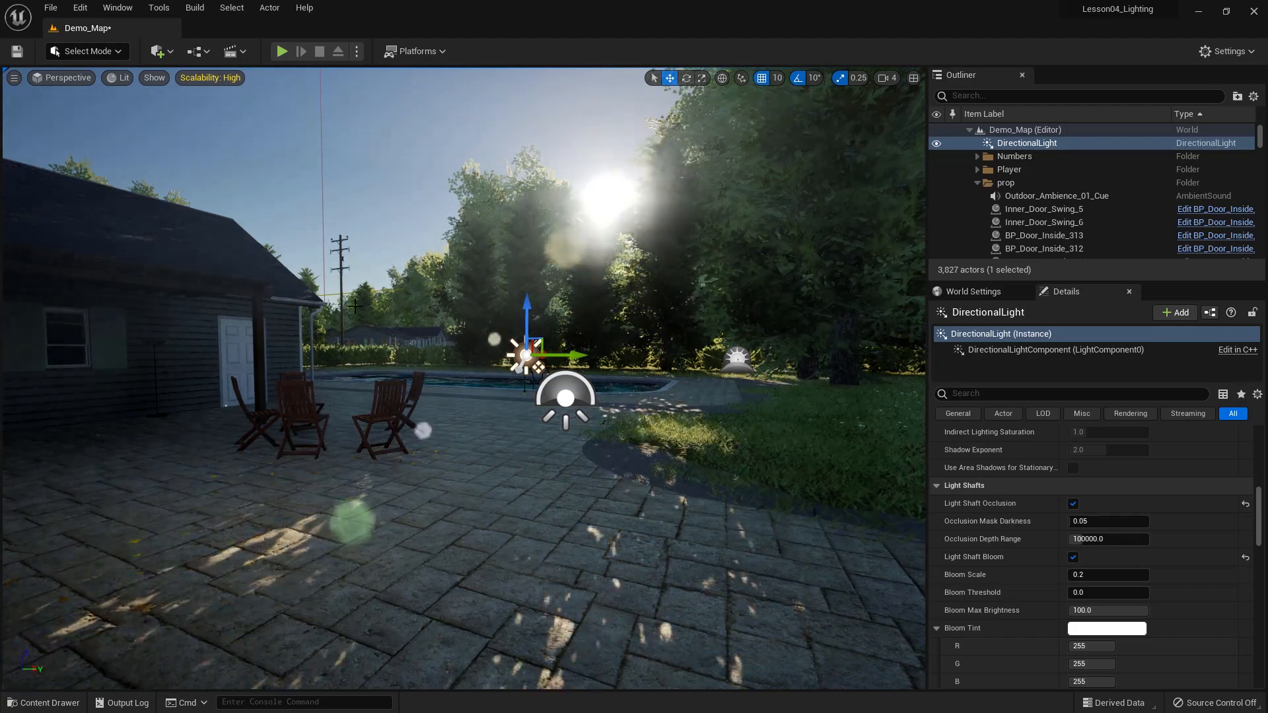
# Set the directional light's Bloom Scale for light shafts to 0.1.
pyautogui.click(1086, 576)
pyautogui.write('0.1')
pyautogui.press('Return')
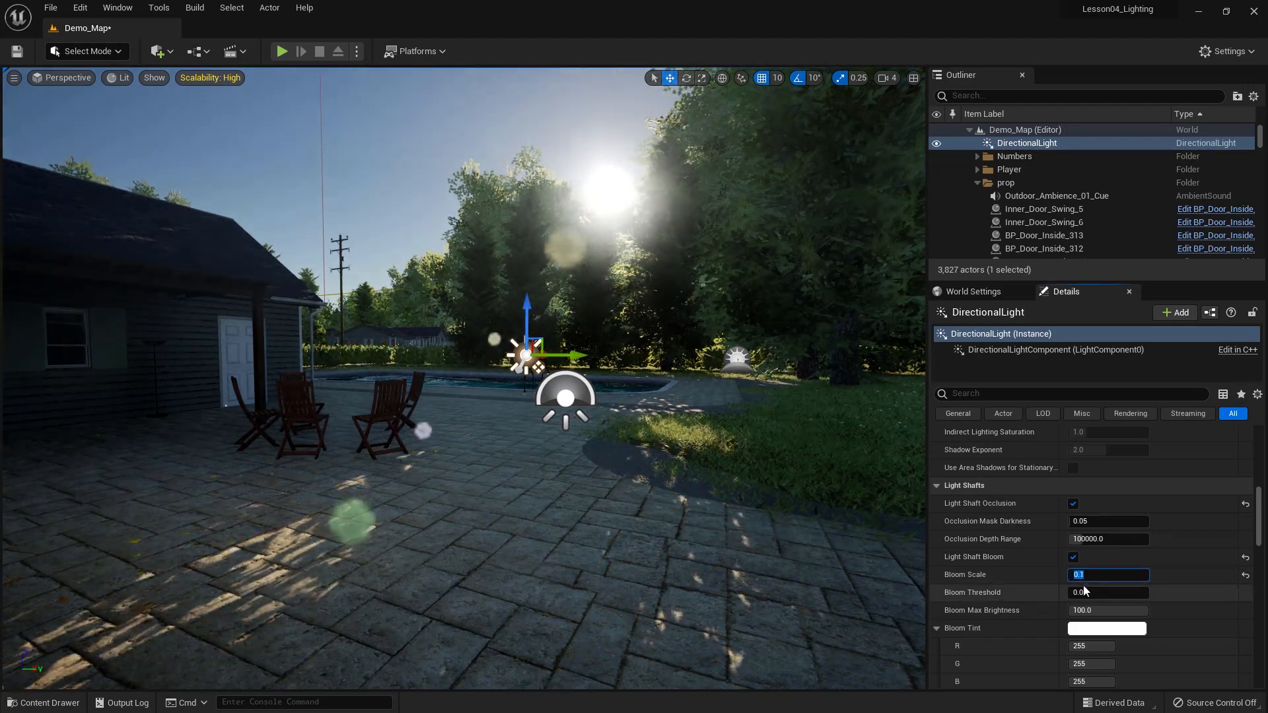
# Try a Bloom Scale of 0.05 on the directional light, and raise Bloom Scale to 1.49 and Bloom Threshold to 0.128.
pyautogui.write('0.05')
pyautogui.press('Return')
pyautogui.moveTo(1085, 592); pyautogui.dragTo(1122, 576)
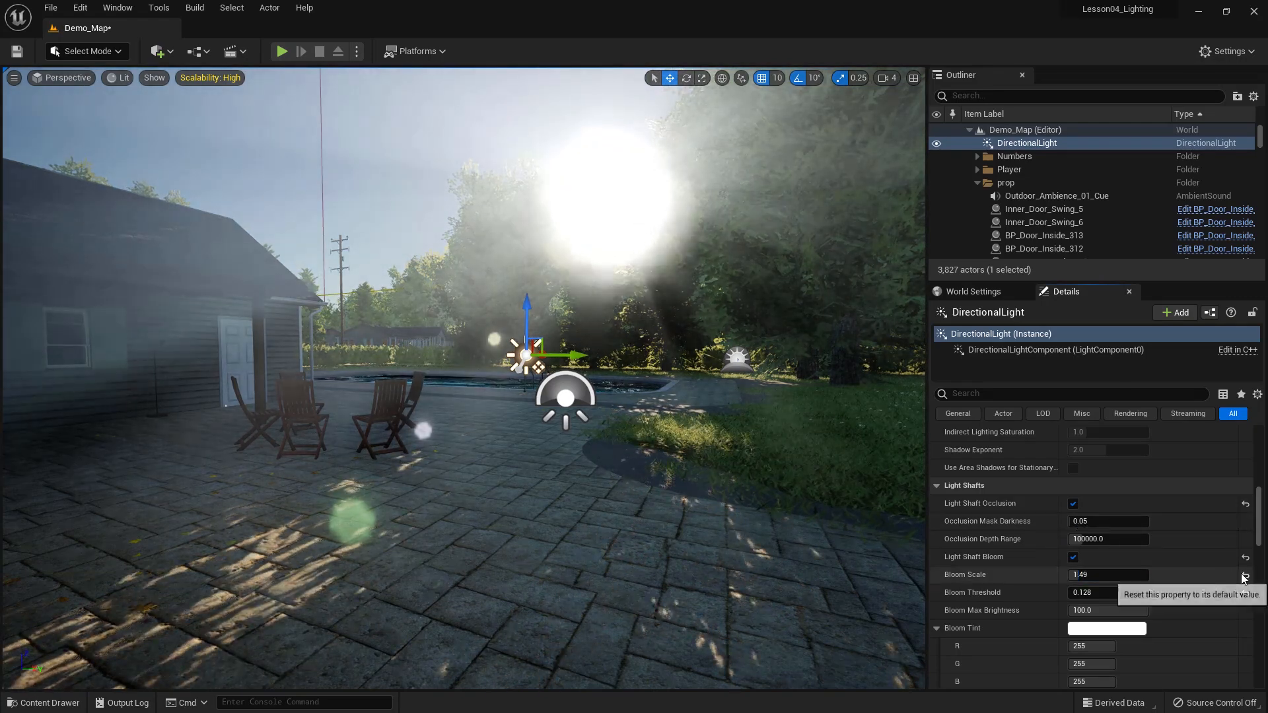
# Reset the directional light's Bloom Scale and Bloom Threshold to their defaults and disable Light Shaft Bloom.
pyautogui.click(1244, 576)
pyautogui.click(1245, 593)
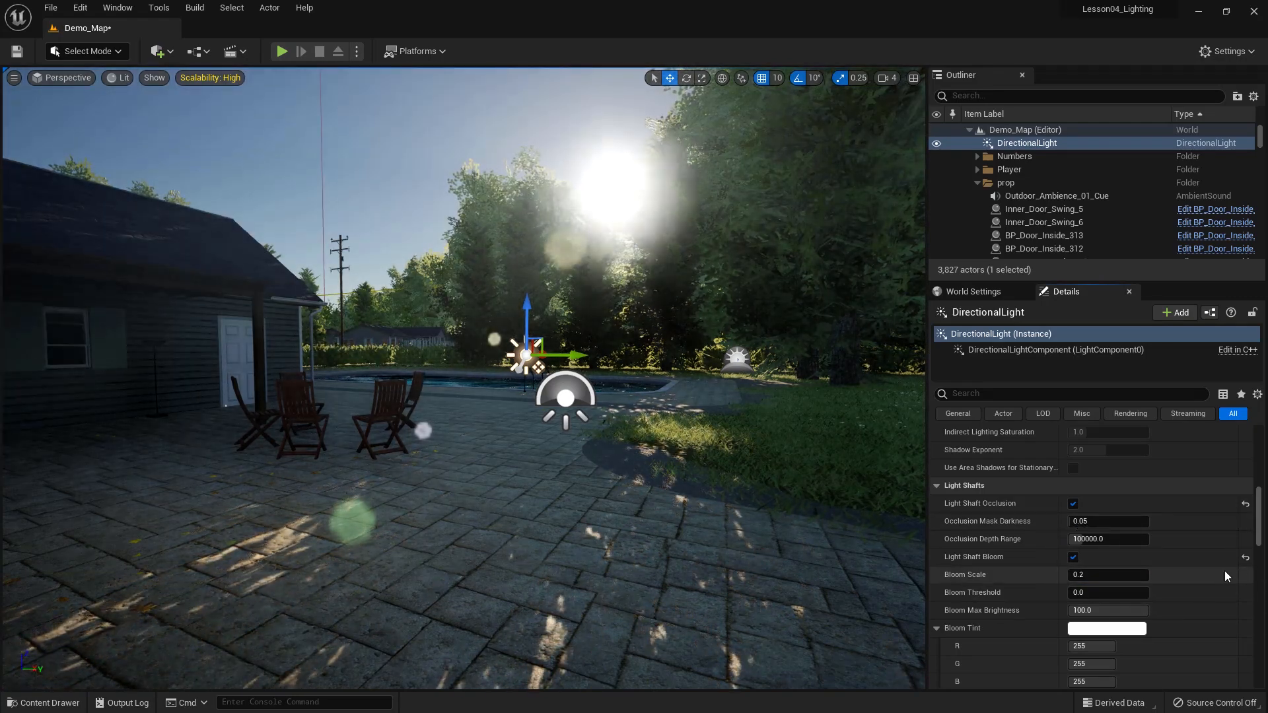
pyautogui.click(1073, 558)
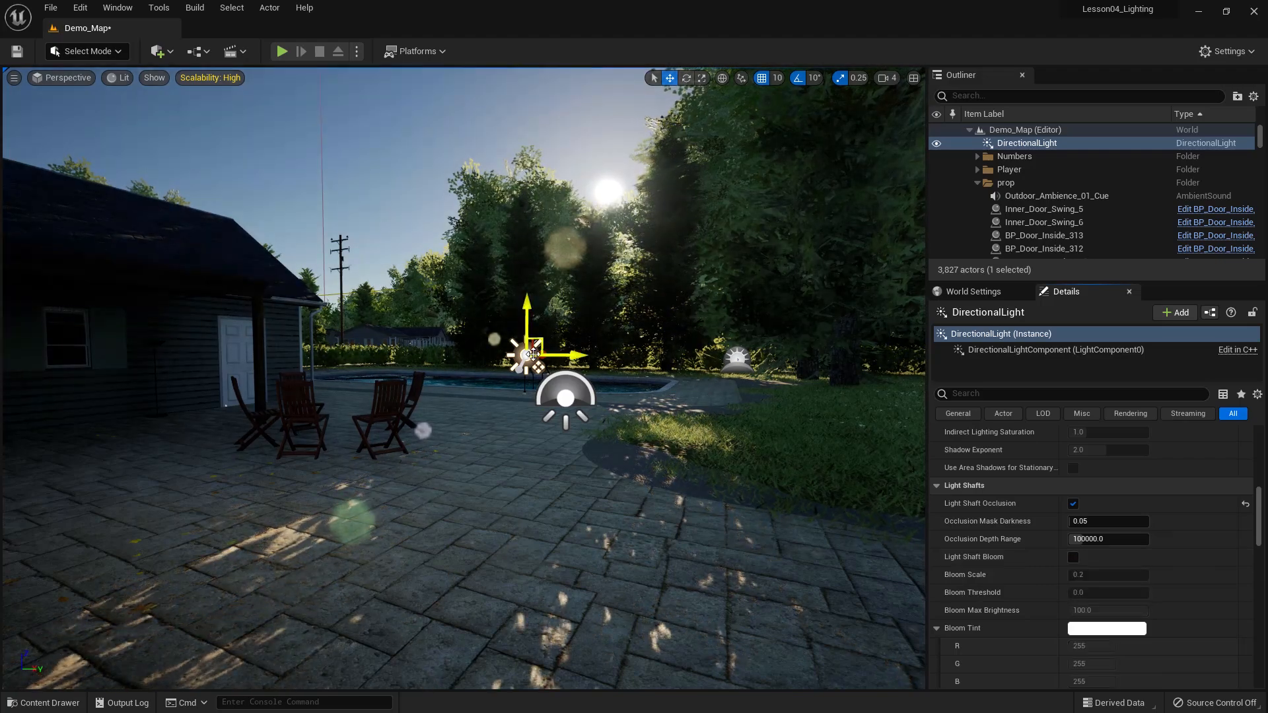
# Swing the directional light's sun interactively from behind the trees to a high daytime angle that brightly lights the patio and pool.
pyautogui.hotkey('ctrl', 'l')
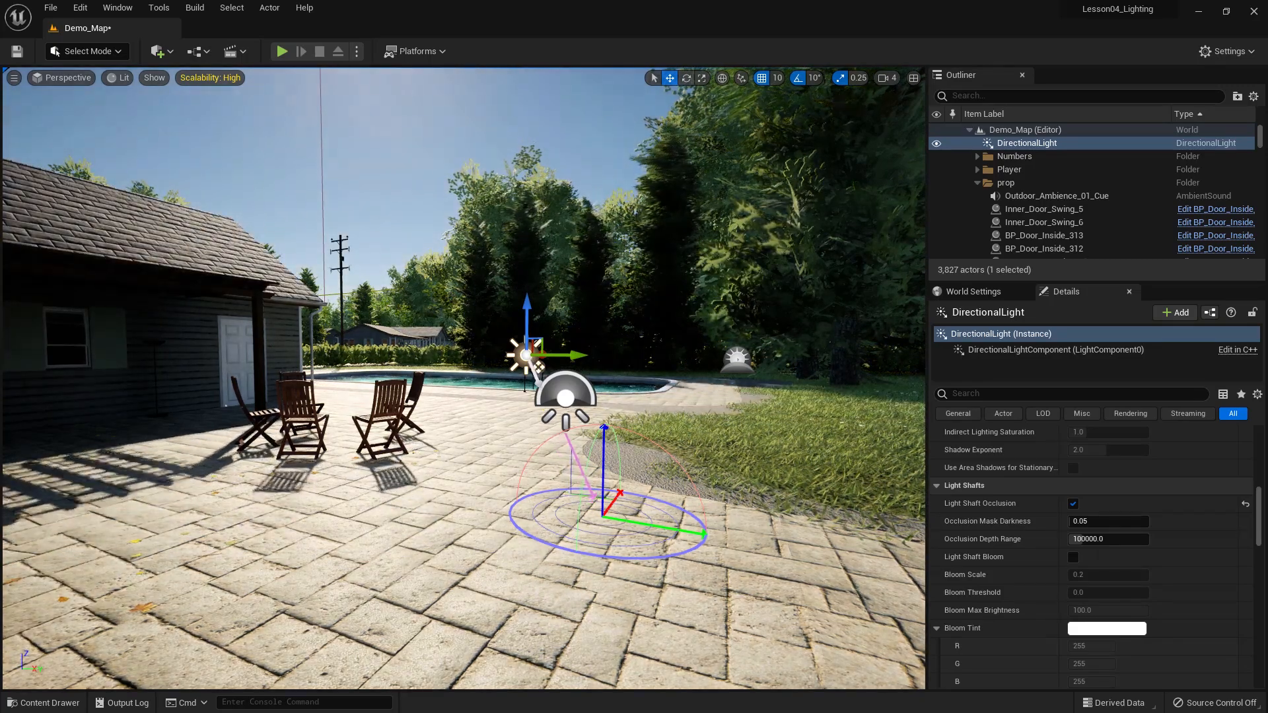
pyautogui.hotkey('ctrl', 'l')
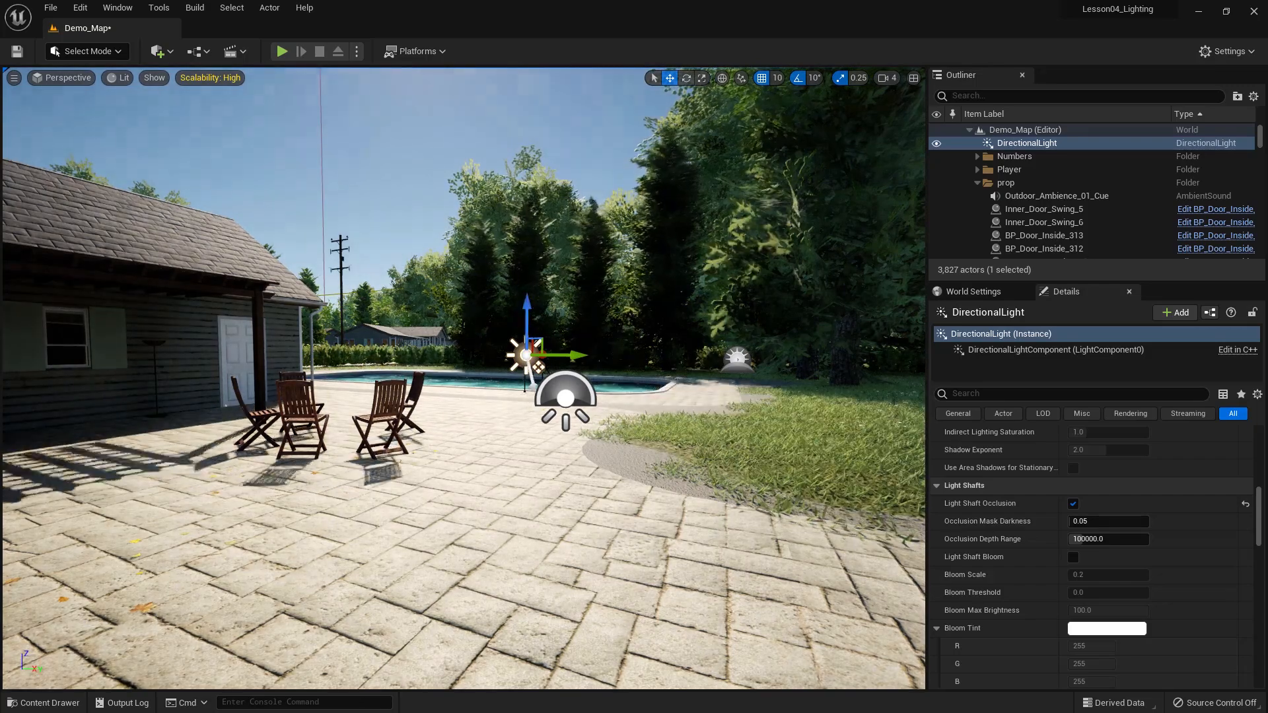
pyautogui.keyDown('ctrl'); pyautogui.click(481, 297); pyautogui.keyUp('ctrl')
pyautogui.scroll(-5, 481, 297)
pyautogui.moveTo(481, 297); pyautogui.dragTo(456, 293, button='right')
pyautogui.hotkey('ctrl', 'l')
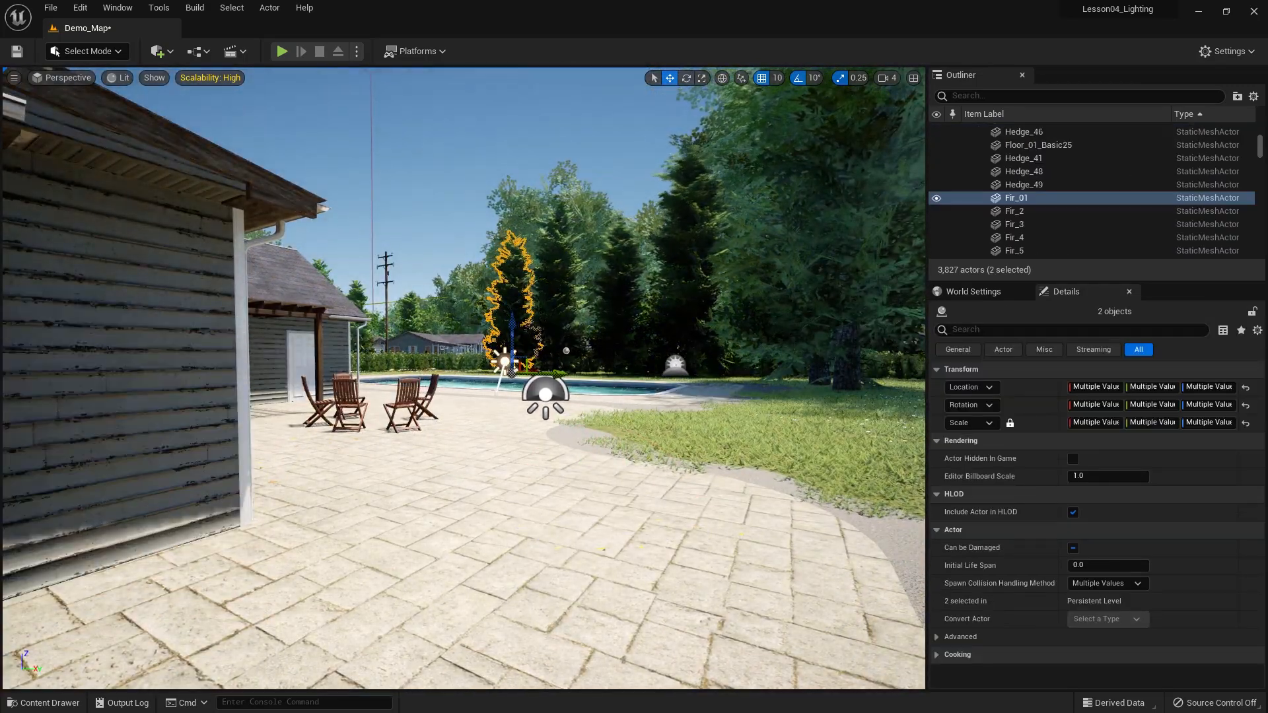
pyautogui.moveTo(456, 293); pyautogui.dragTo(425, 304, button='right')
pyautogui.hotkey('ctrl', 'l')
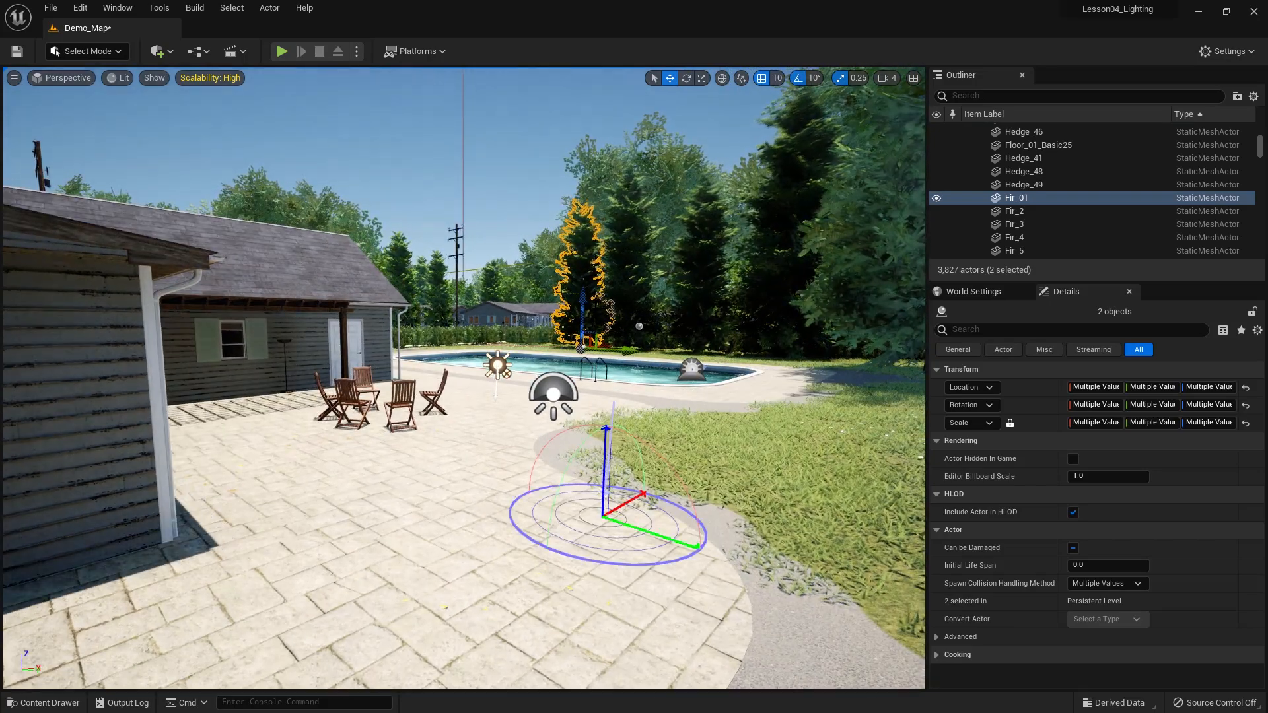
pyautogui.hotkey('ctrl', 'l')
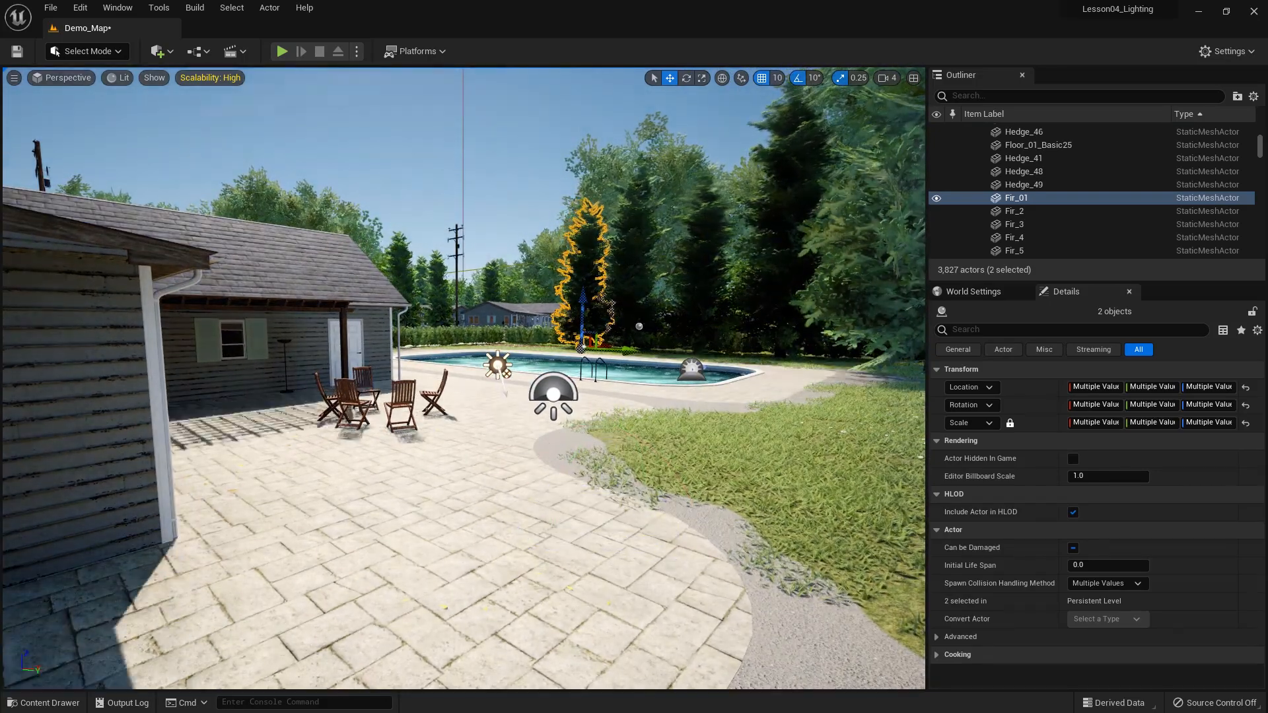
# Rotate the sun to about Y -48.1° and Z -27.6°, casting tree shadows across the patio and lawn, and clear the selection.
pyautogui.keyDown('ctrl'); pyautogui.click(633, 264); pyautogui.keyUp('ctrl')
pyautogui.hotkey('ctrl', 'l')
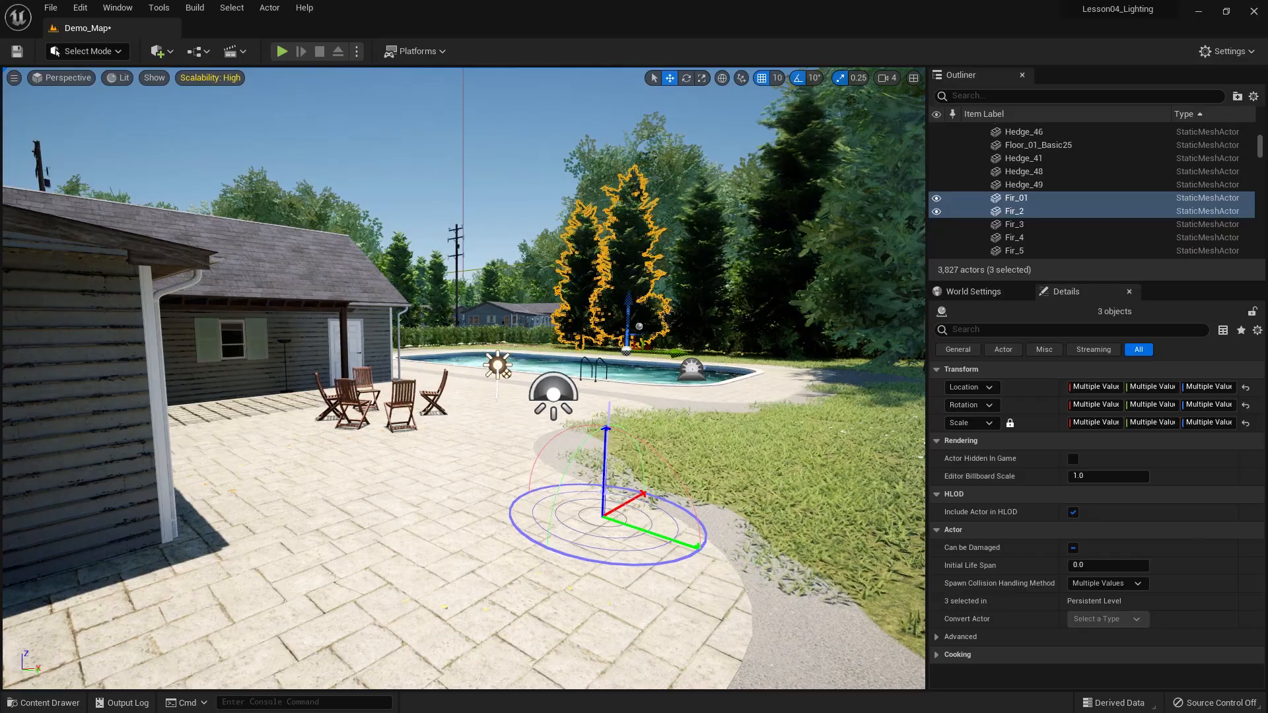
pyautogui.moveTo(574, 264); pyautogui.dragTo(508, 264, button='right')
pyautogui.hotkey('ctrl', 'l')
pyautogui.hotkey('ctrl', 'l')
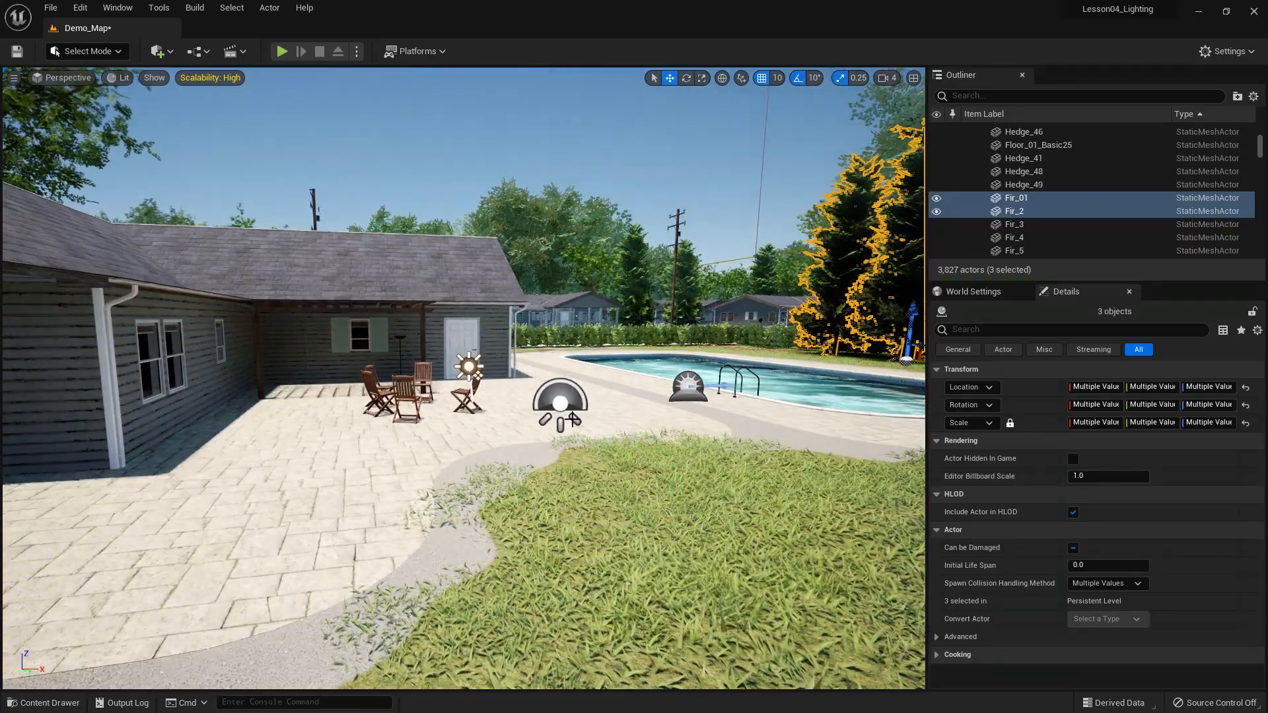
pyautogui.keyDown('ctrl'); pyautogui.click(604, 462); pyautogui.keyUp('ctrl')
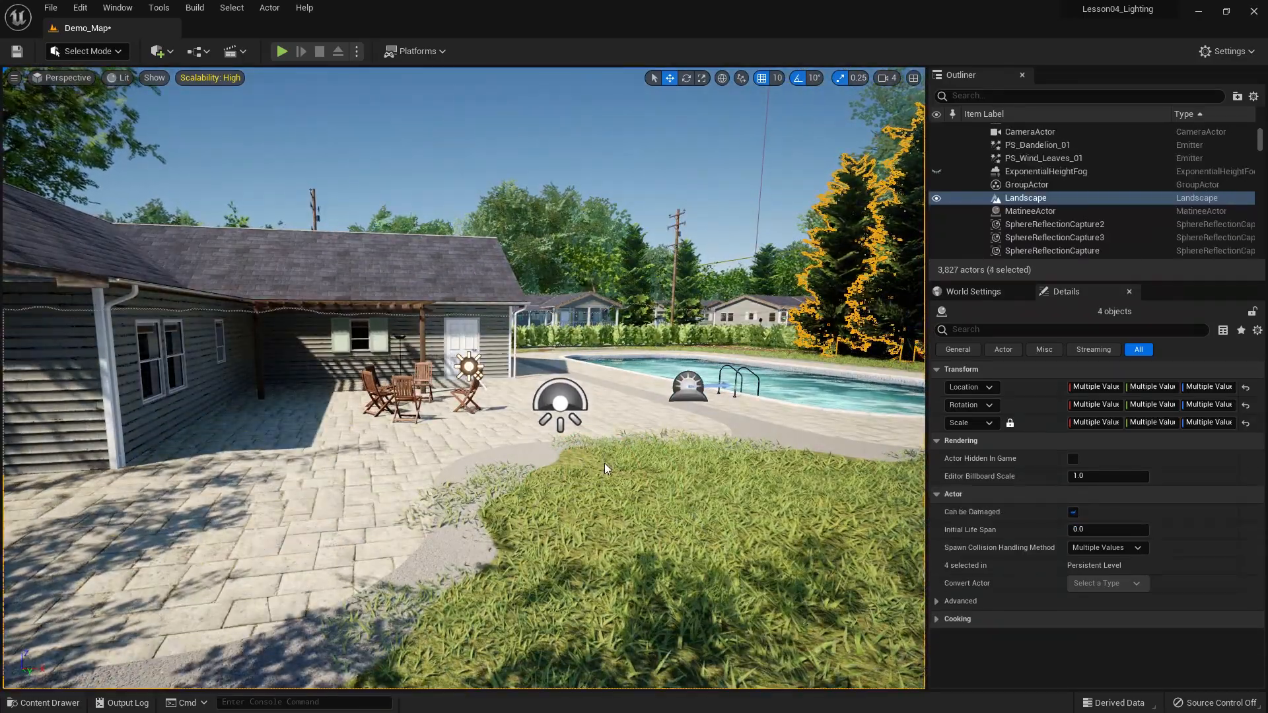
pyautogui.click(475, 426)
pyautogui.moveTo(476, 426); pyautogui.dragTo(601, 426, button='right')
pyautogui.press('a')
pyautogui.press('w')
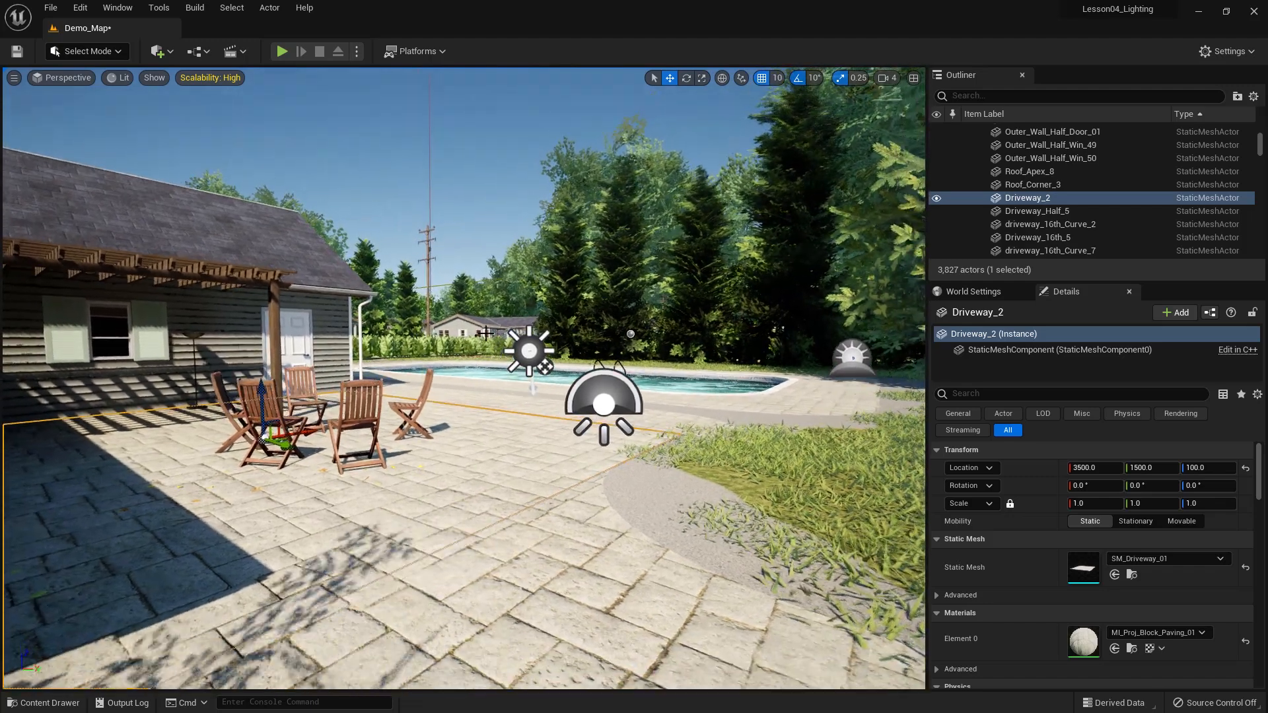
pyautogui.press('Escape')
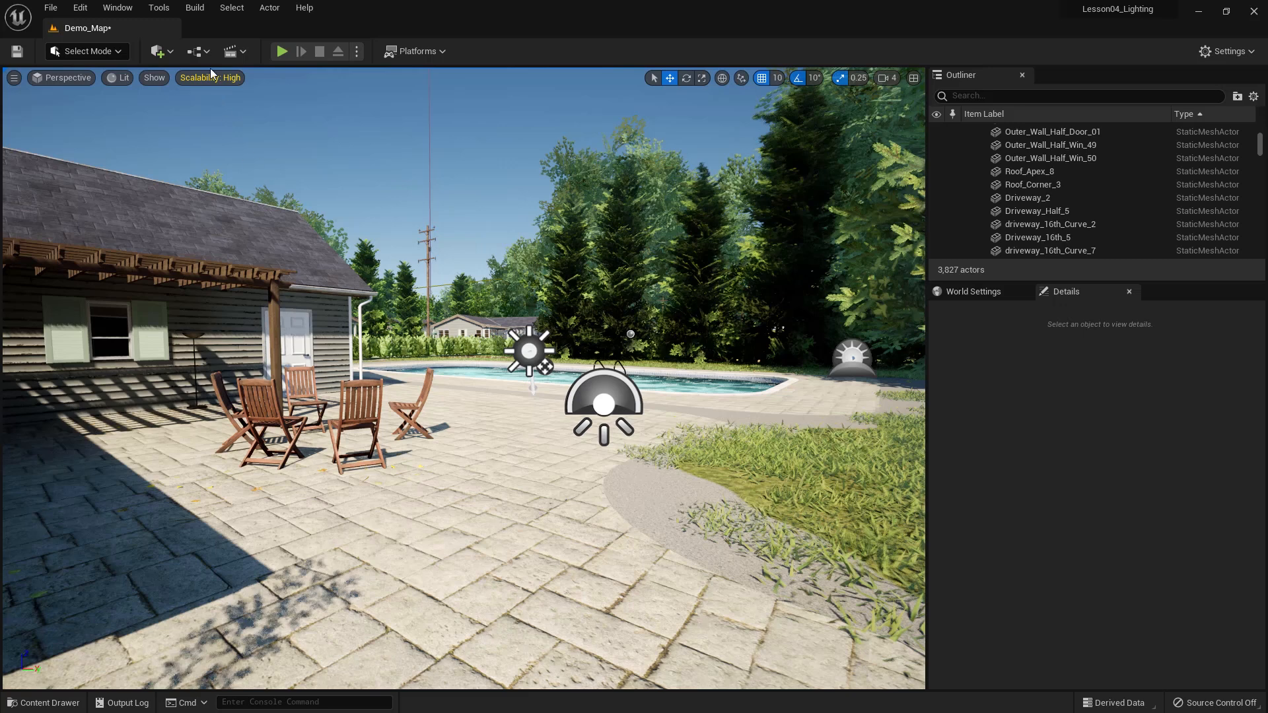
# Add a Volumetric Cloud actor to the level.
pyautogui.click(171, 53)
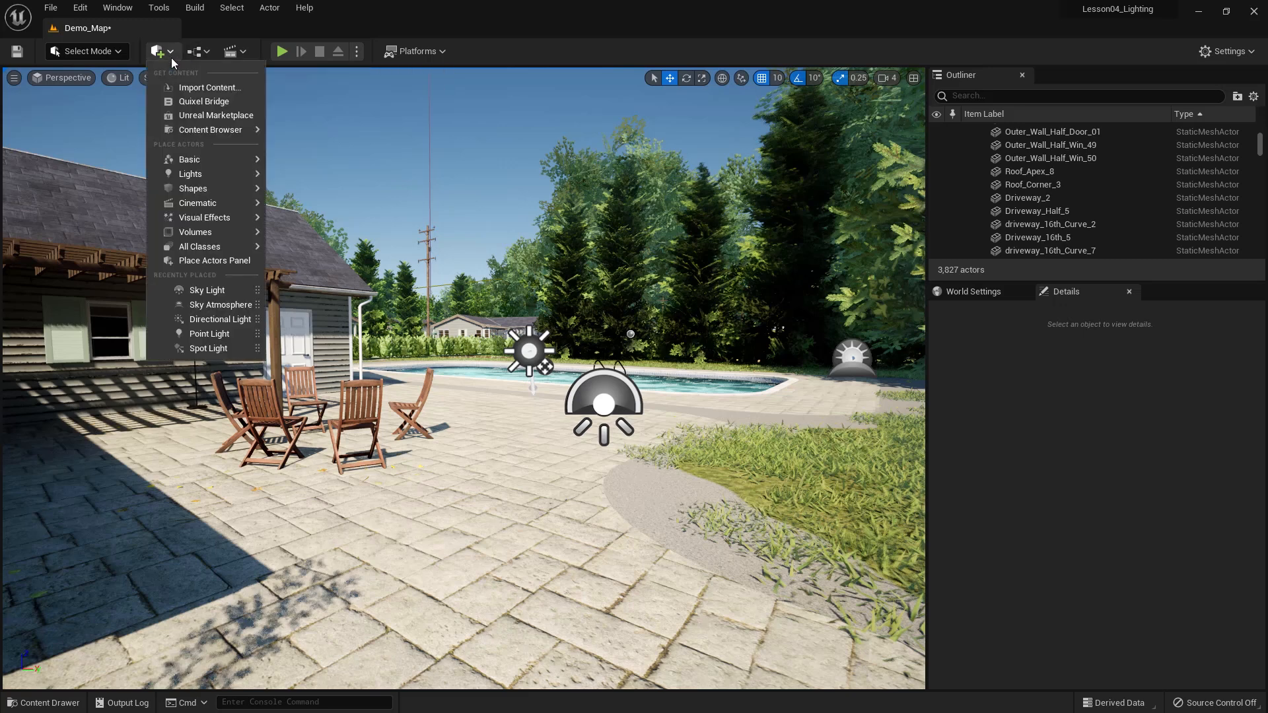
pyautogui.moveTo(214, 222)
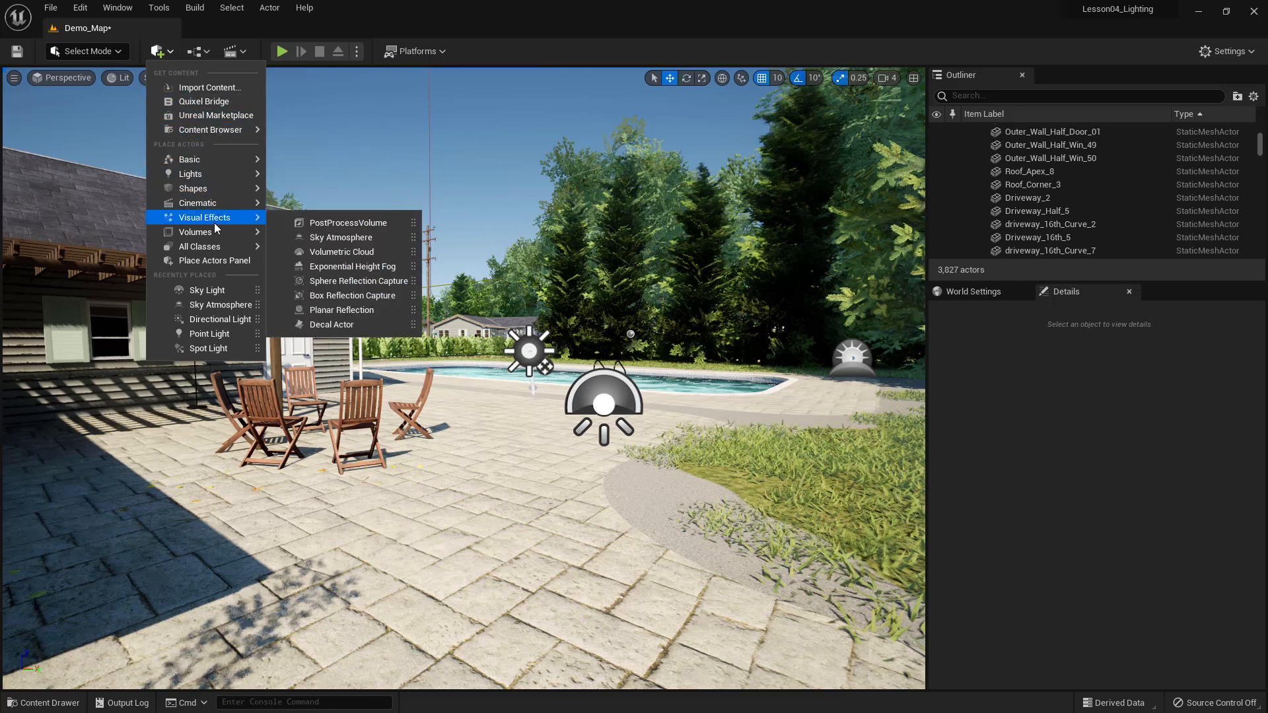
pyautogui.click(339, 254)
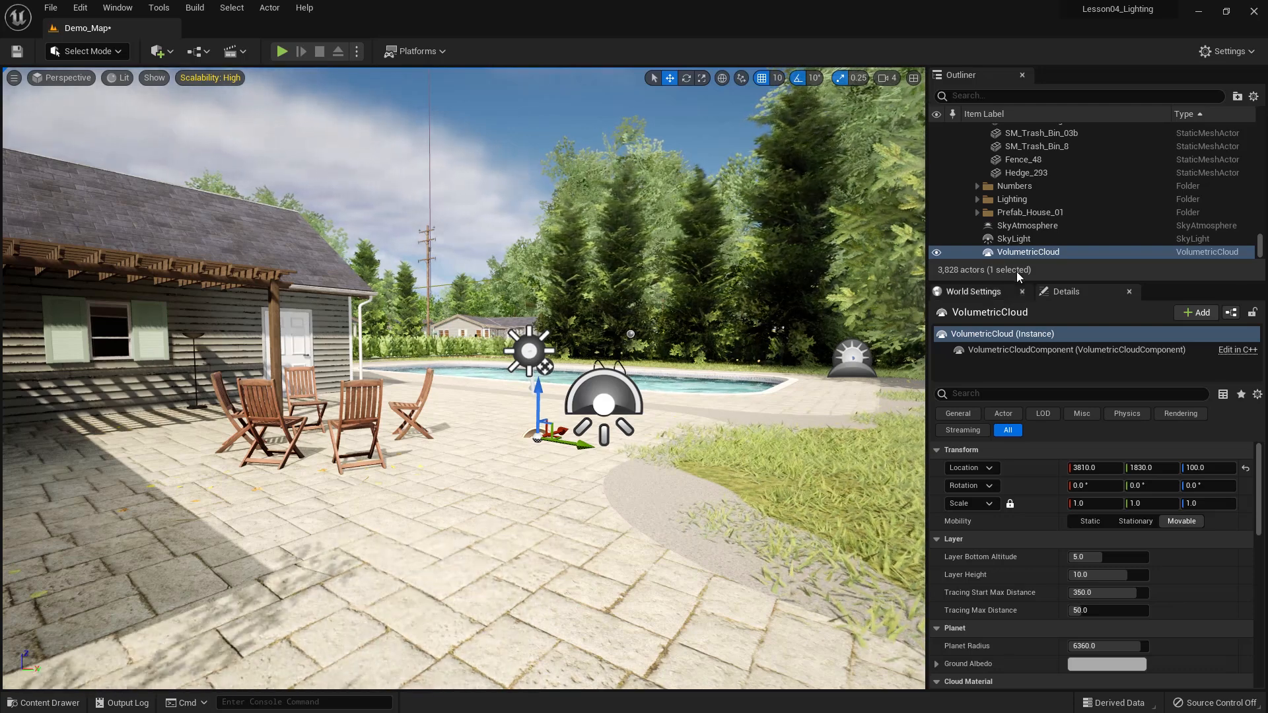
# Collapse the prop folder in the Outliner.
pyautogui.scroll(2, 985, 212)
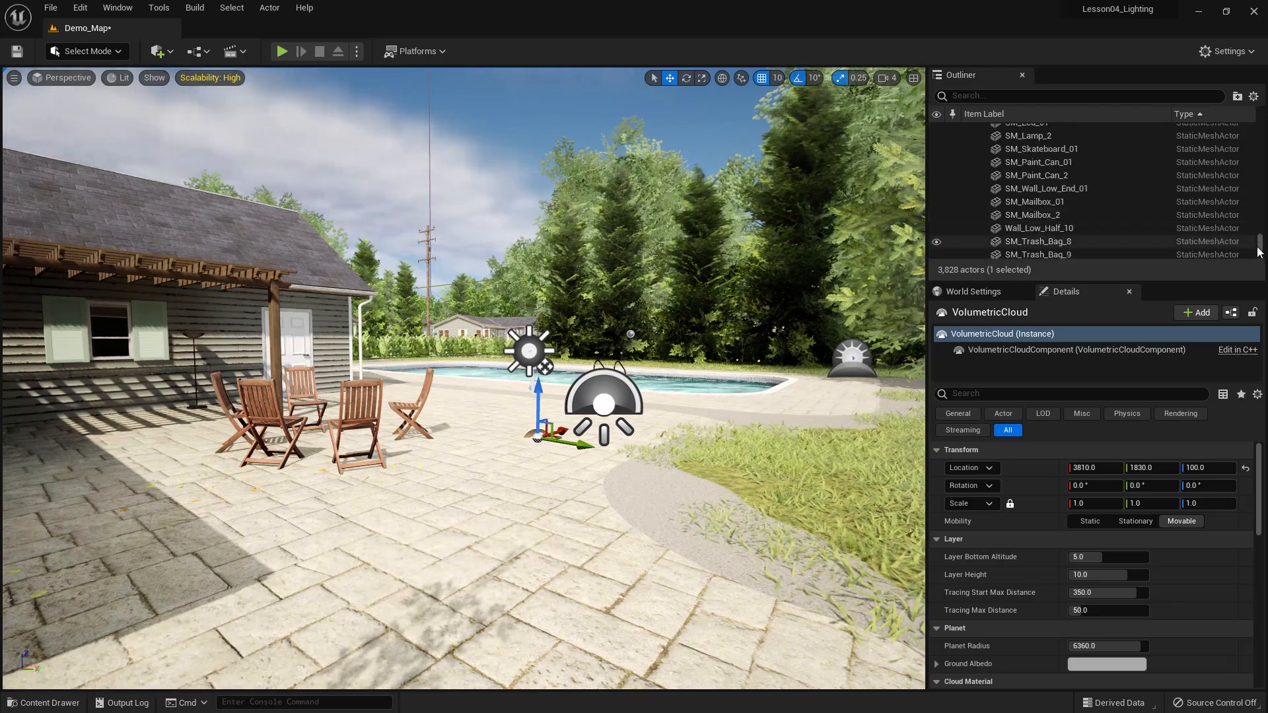
pyautogui.scroll(15, 1057, 198)
pyautogui.click(978, 169)
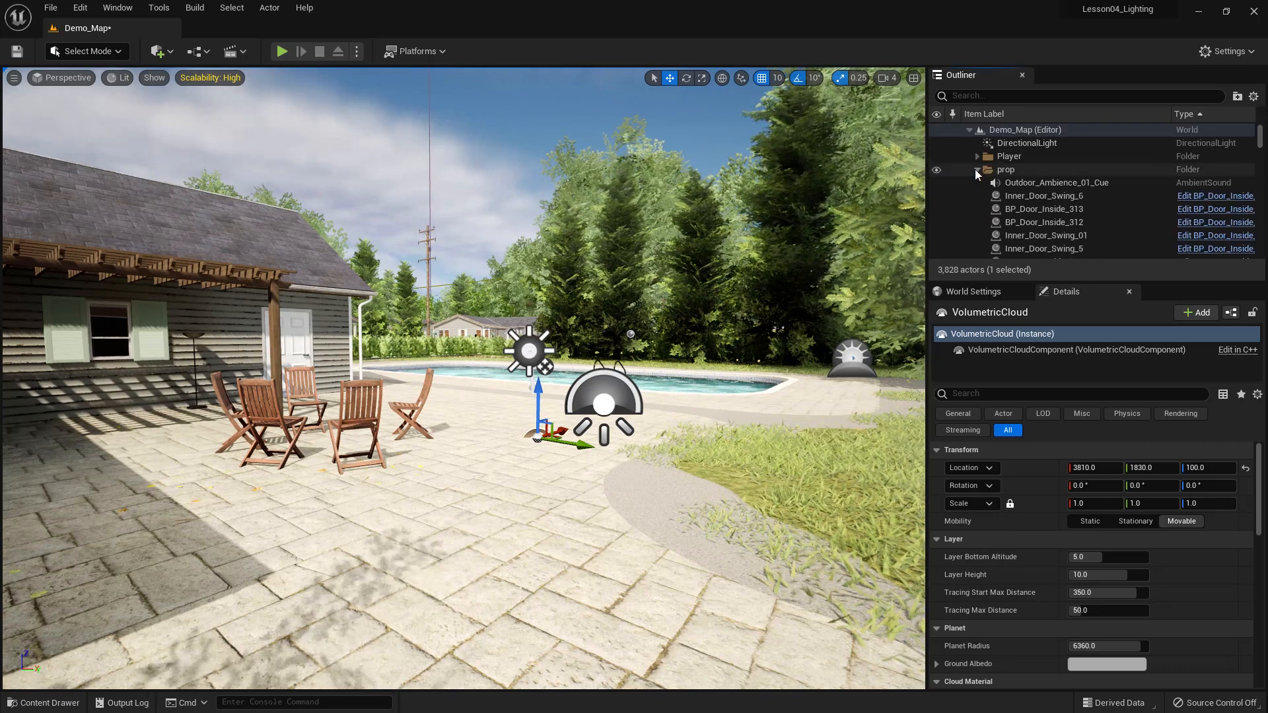
# Try an intensity of 5 lux on the directional light and raise it to 10 lux.
pyautogui.click(1017, 144)
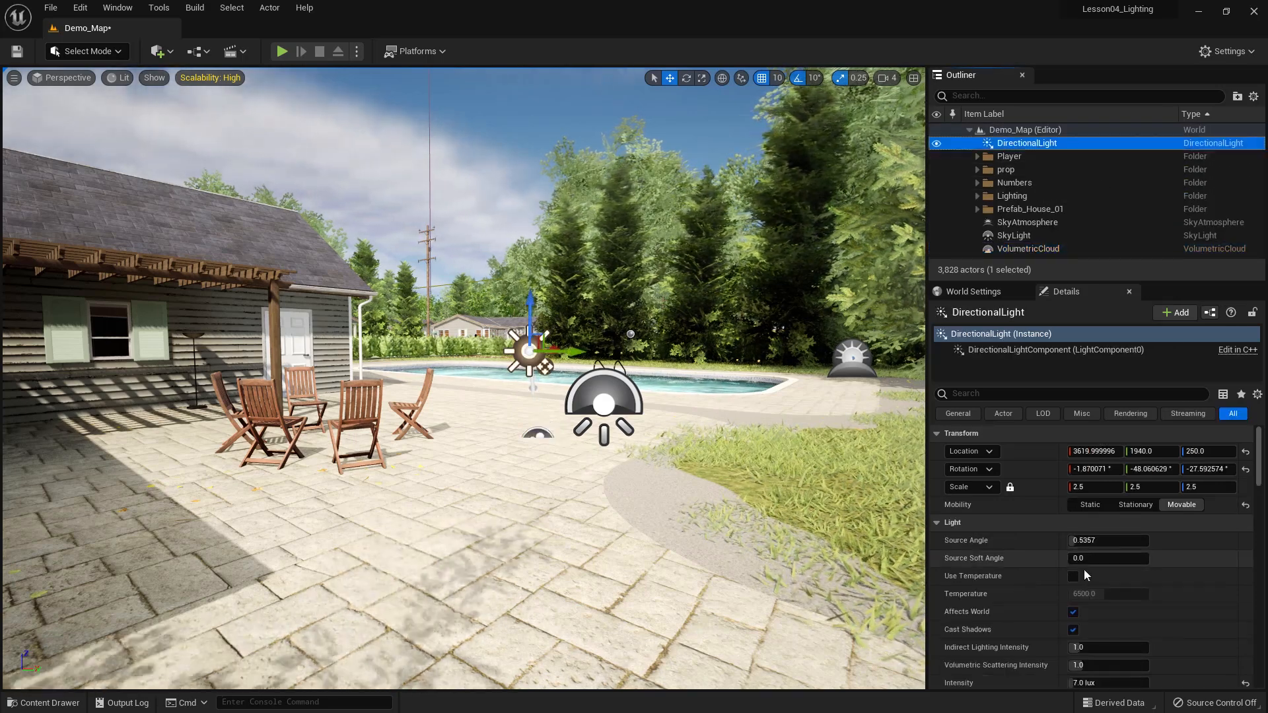
pyautogui.scroll(-3, 1075, 564)
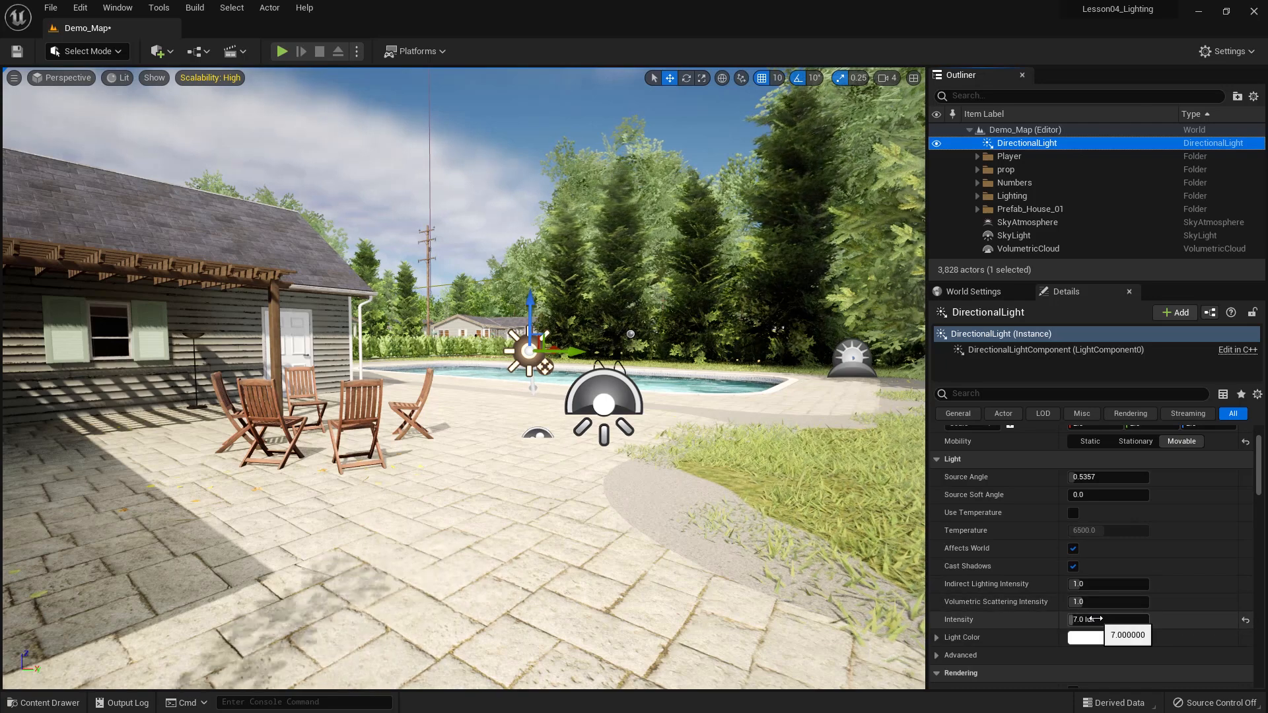
pyautogui.click(1092, 618)
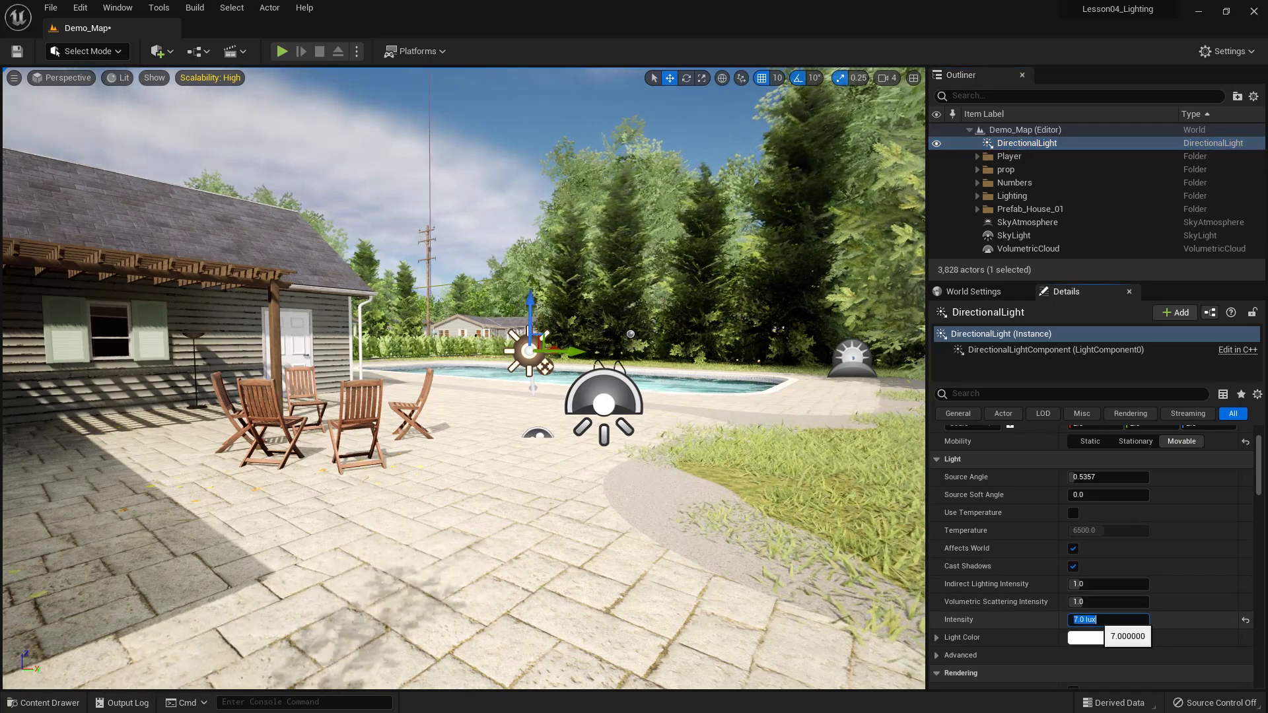
pyautogui.write('5')
pyautogui.press('Return')
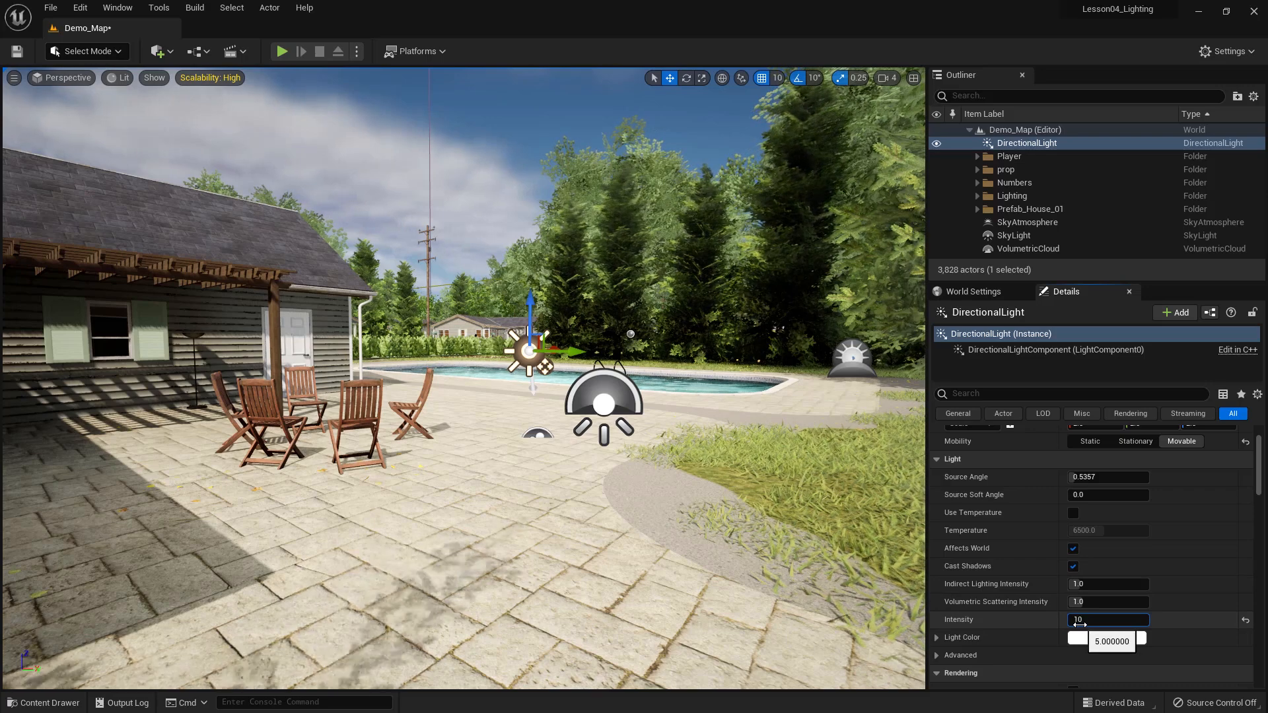
pyautogui.press('Return')
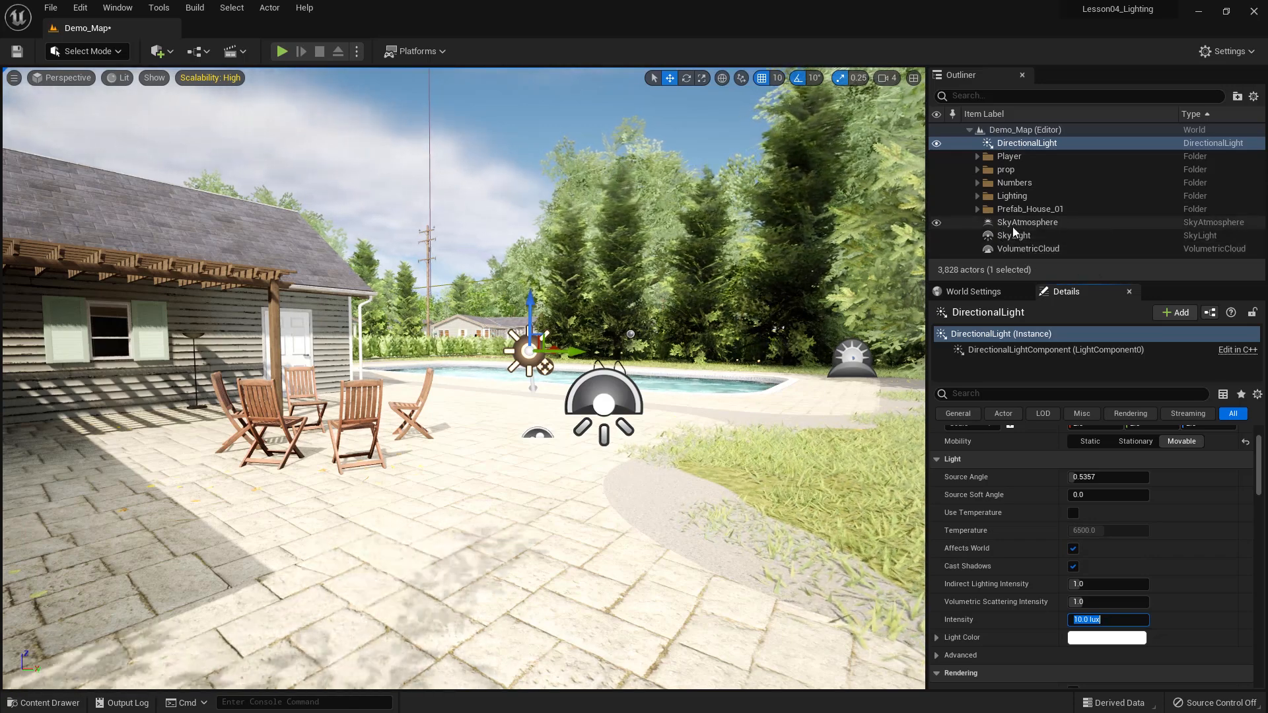
# In the volumetric cloud's m_SimpleVolumetricCloud_Inst material, set BaseNoiseExp to about 20.35 and BaseNoiseScale to 0.032, and close the material editor.
pyautogui.click(1024, 249)
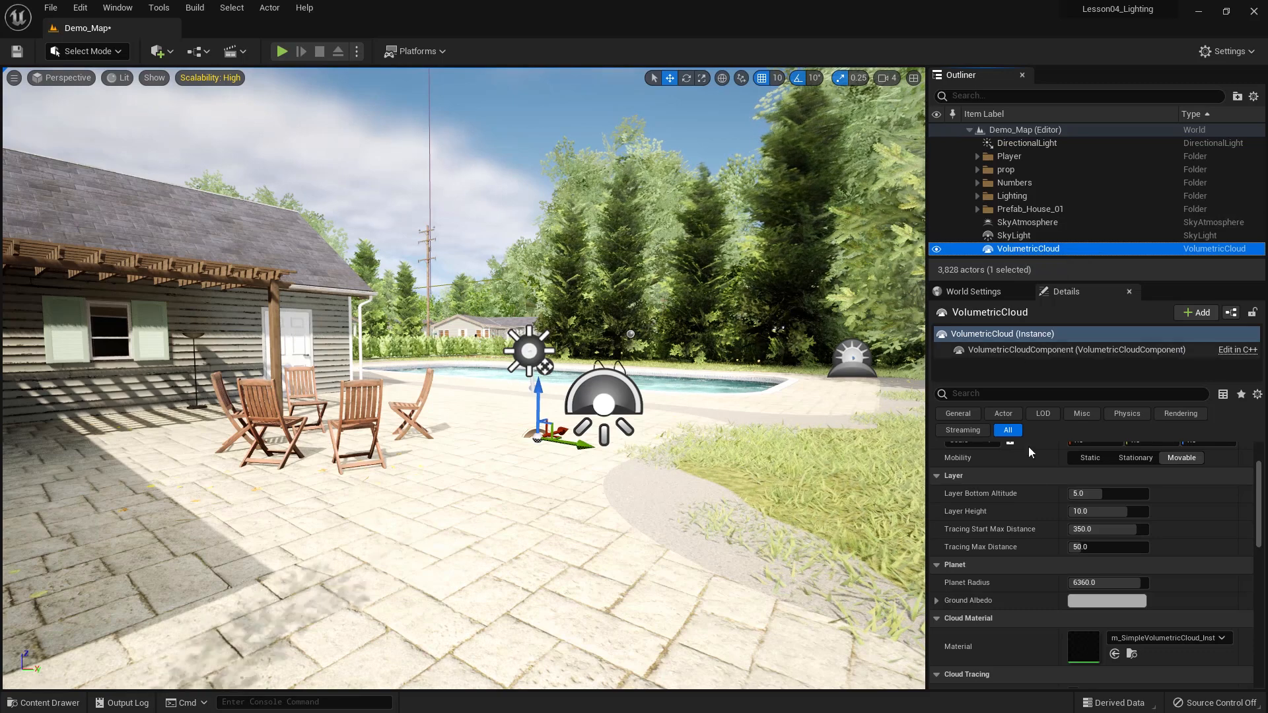
pyautogui.moveTo(1260, 536)
pyautogui.mouseDown()
pyautogui.moveTo(1259, 518)
pyautogui.moveTo(1263, 558)
pyautogui.mouseUp()
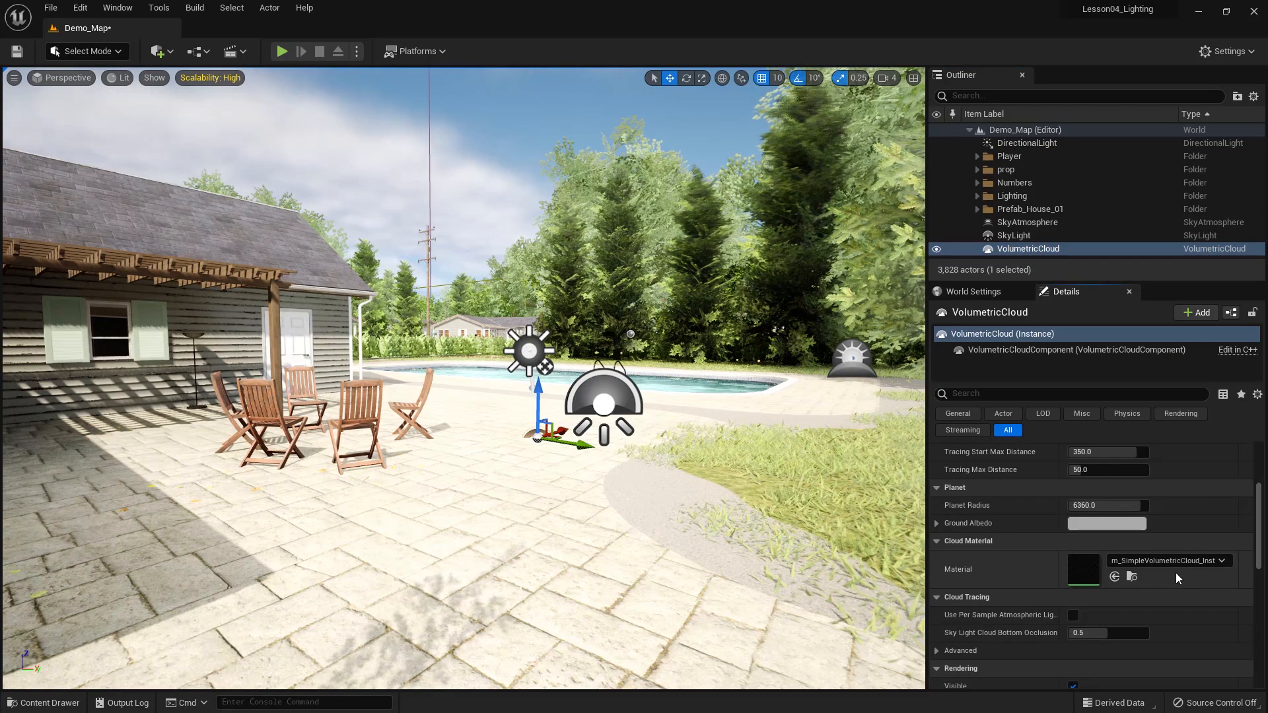
pyautogui.click(1132, 578)
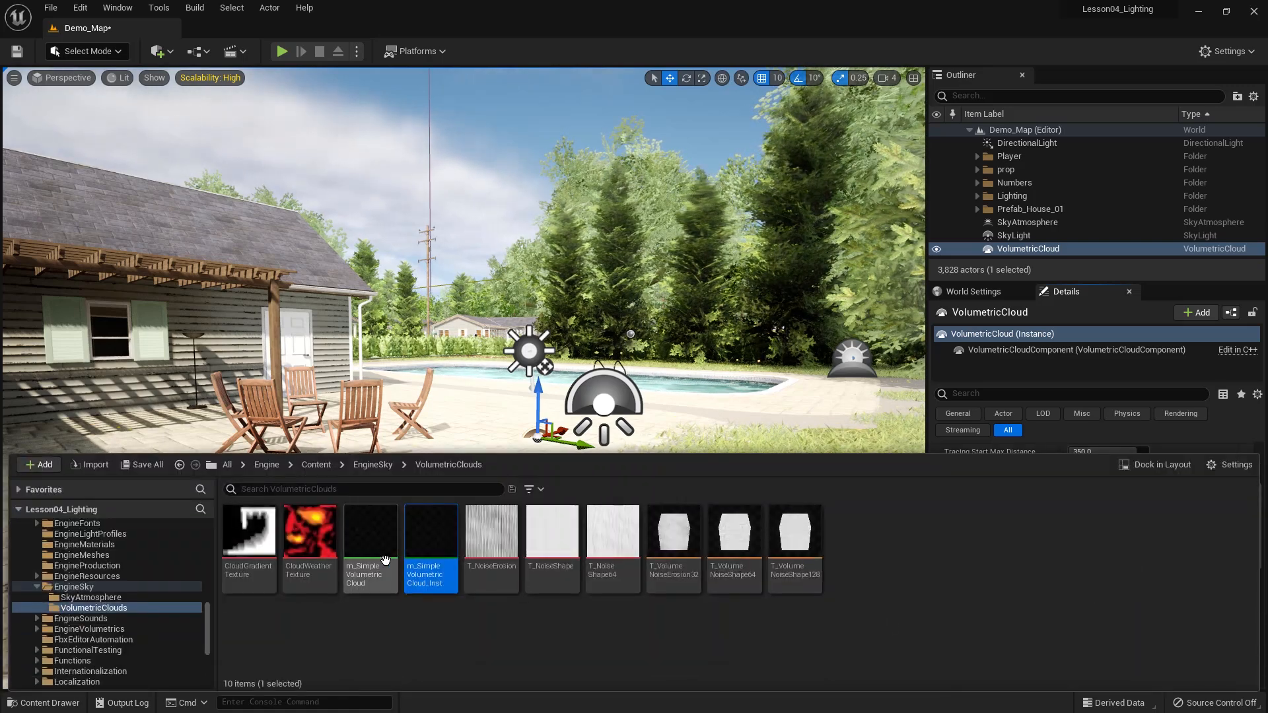
pyautogui.doubleClick(425, 546)
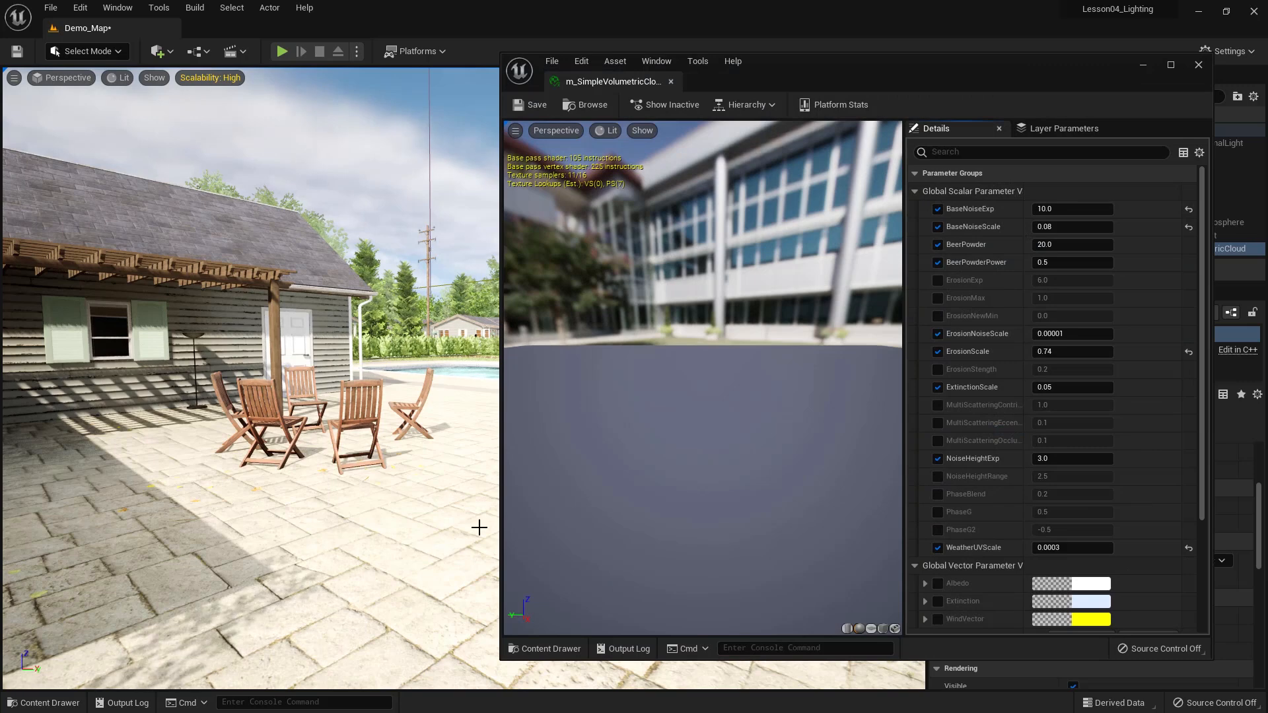
pyautogui.moveTo(1049, 212)
pyautogui.mouseDown()
pyautogui.moveTo(1107, 211)
pyautogui.moveTo(1034, 226)
pyautogui.mouseUp()
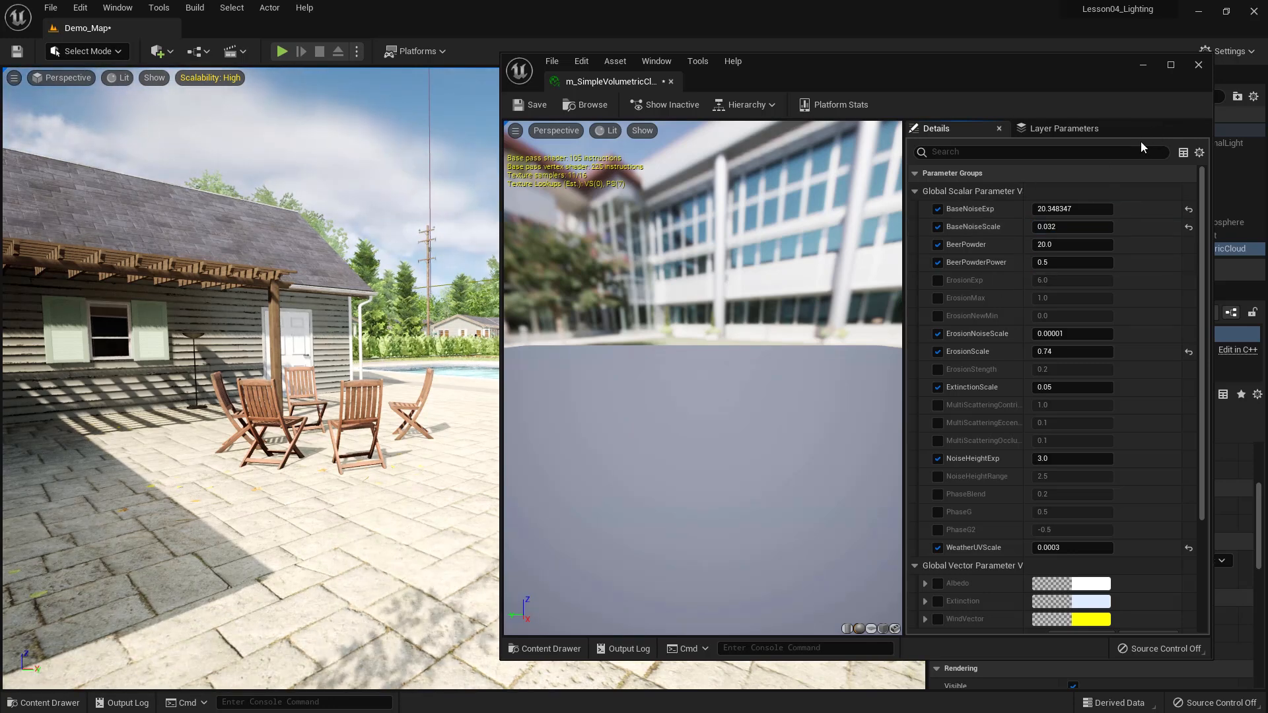
pyautogui.click(1198, 65)
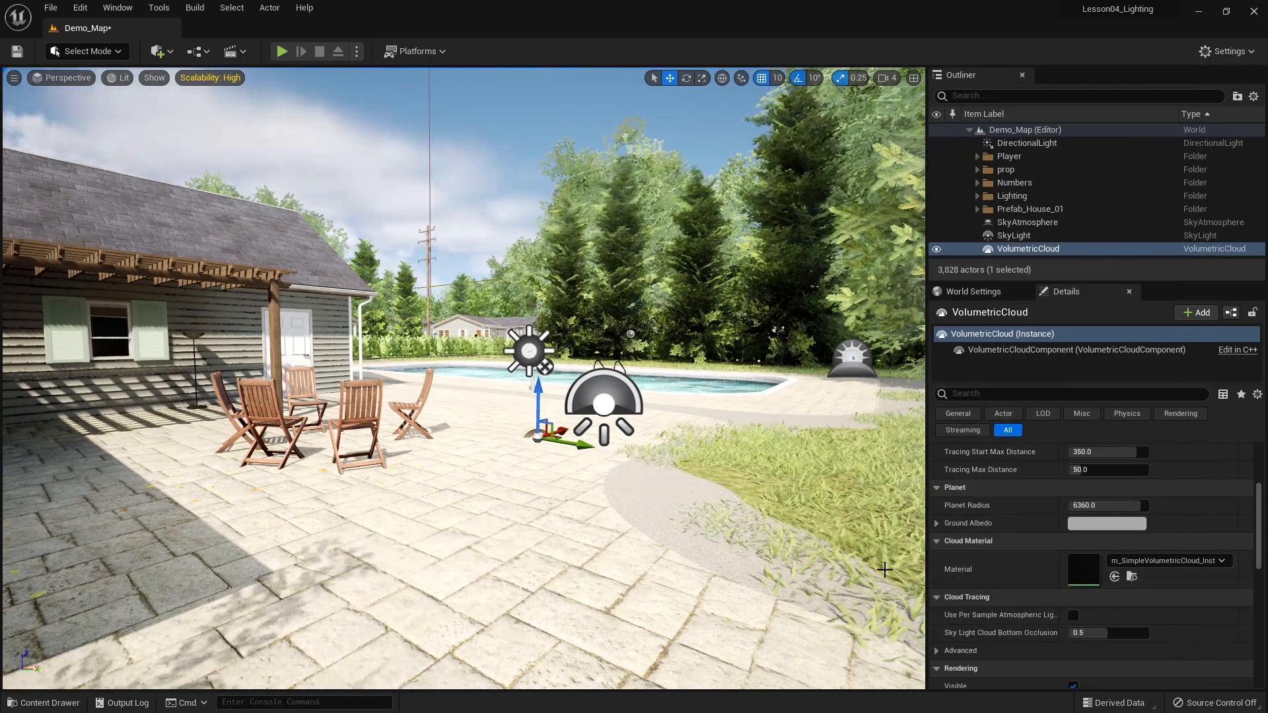
# Try an Intensity Scale of 0.5 on the sky light and settle on 1.0.
pyautogui.click(1014, 236)
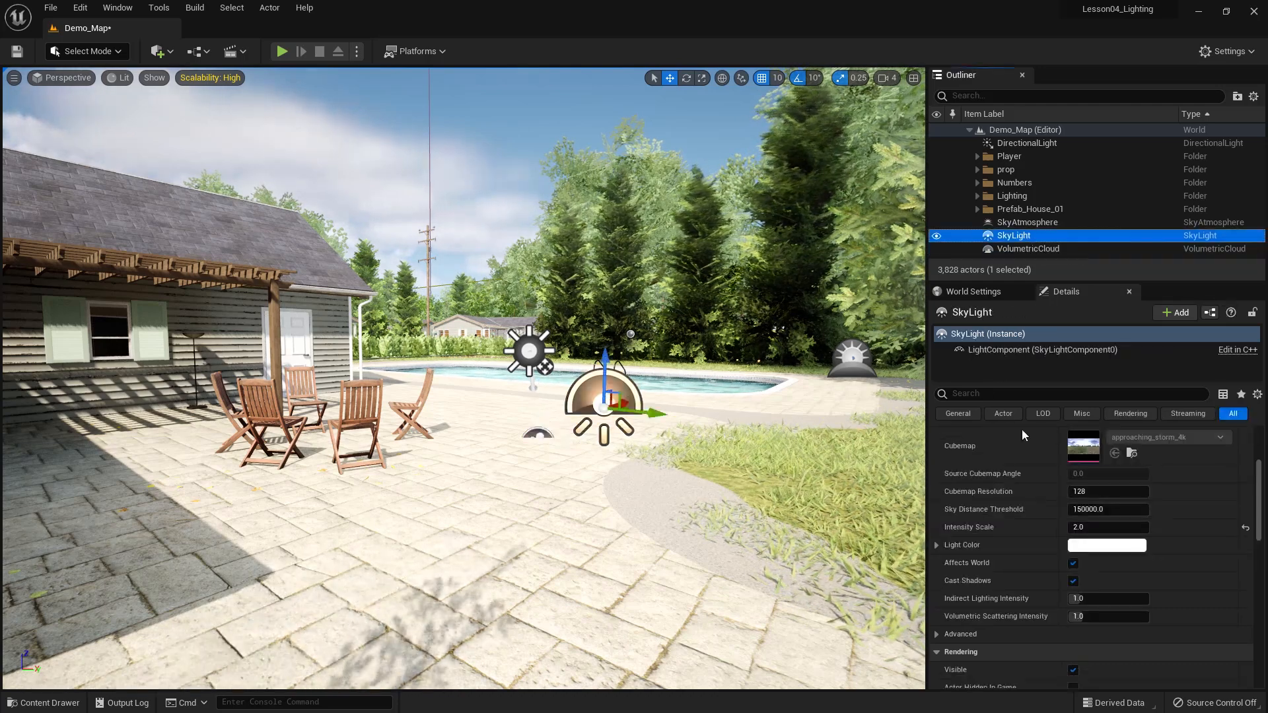
pyautogui.click(1088, 527)
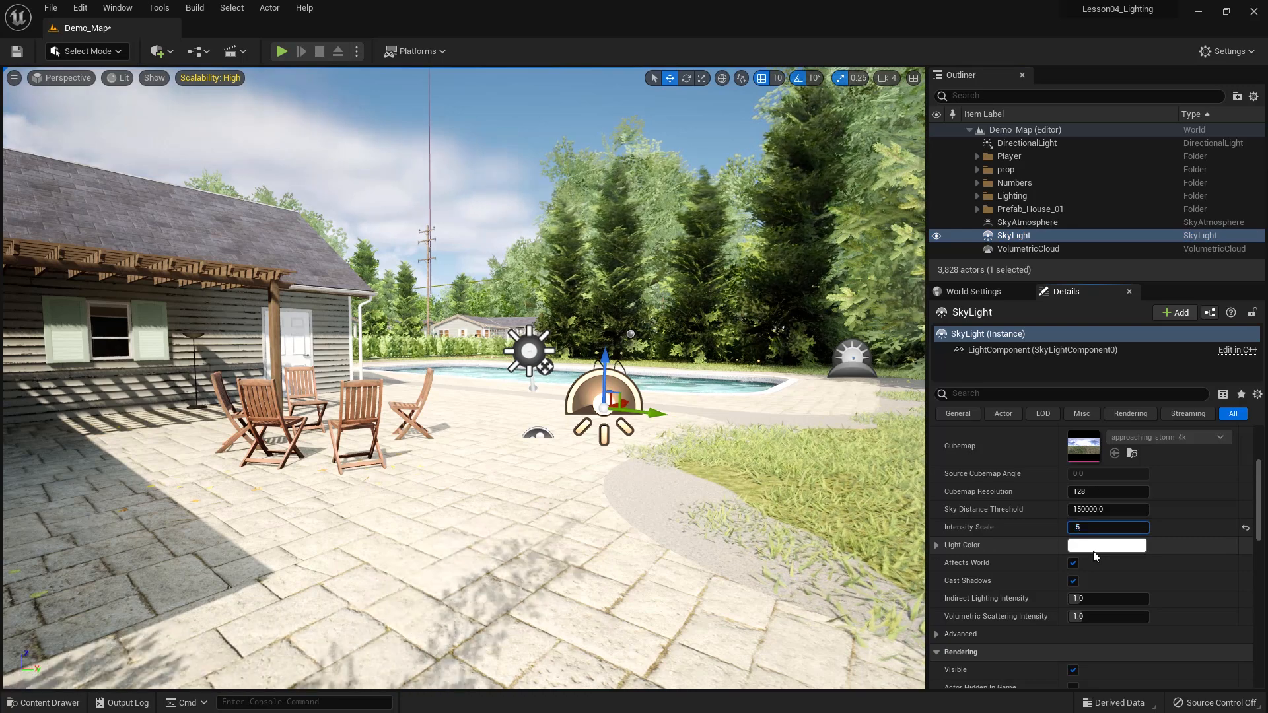
pyautogui.write('0.5')
pyautogui.press('Return')
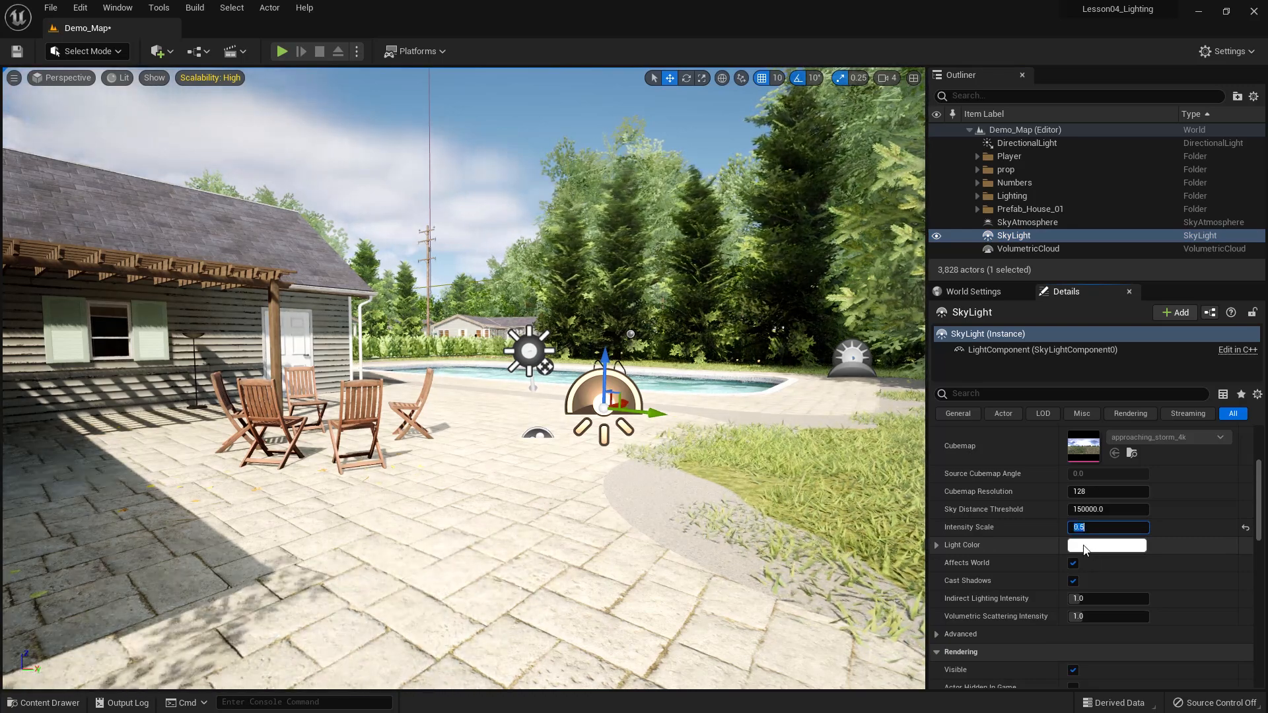
pyautogui.write('1')
pyautogui.press('Return')
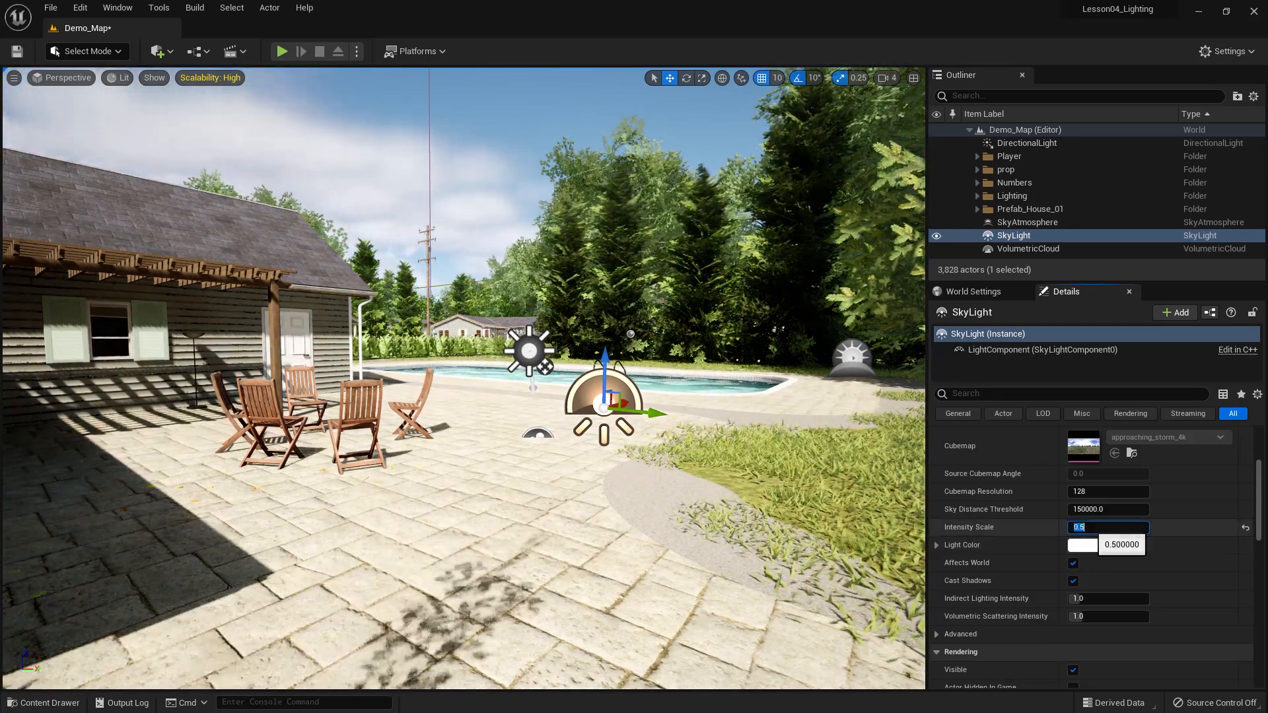
# Turn off Real Time Capture on the sky light.
pyautogui.scroll(3, 1096, 528)
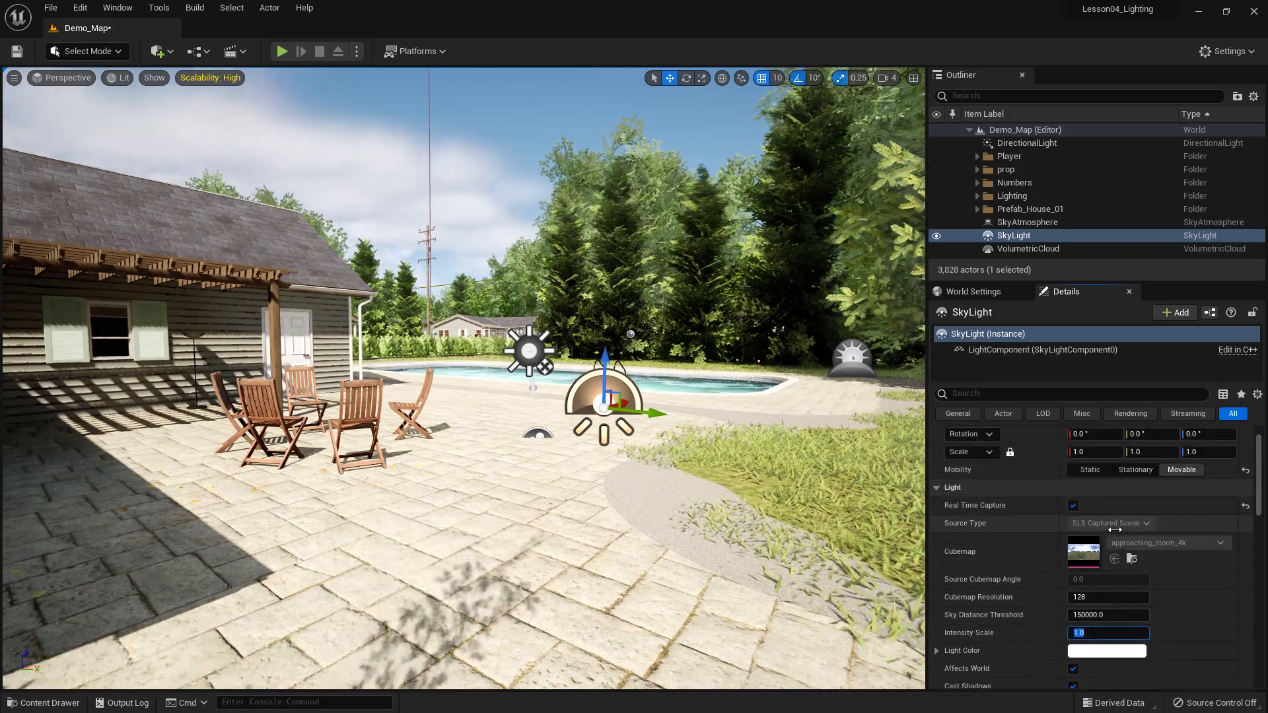
pyautogui.click(1072, 506)
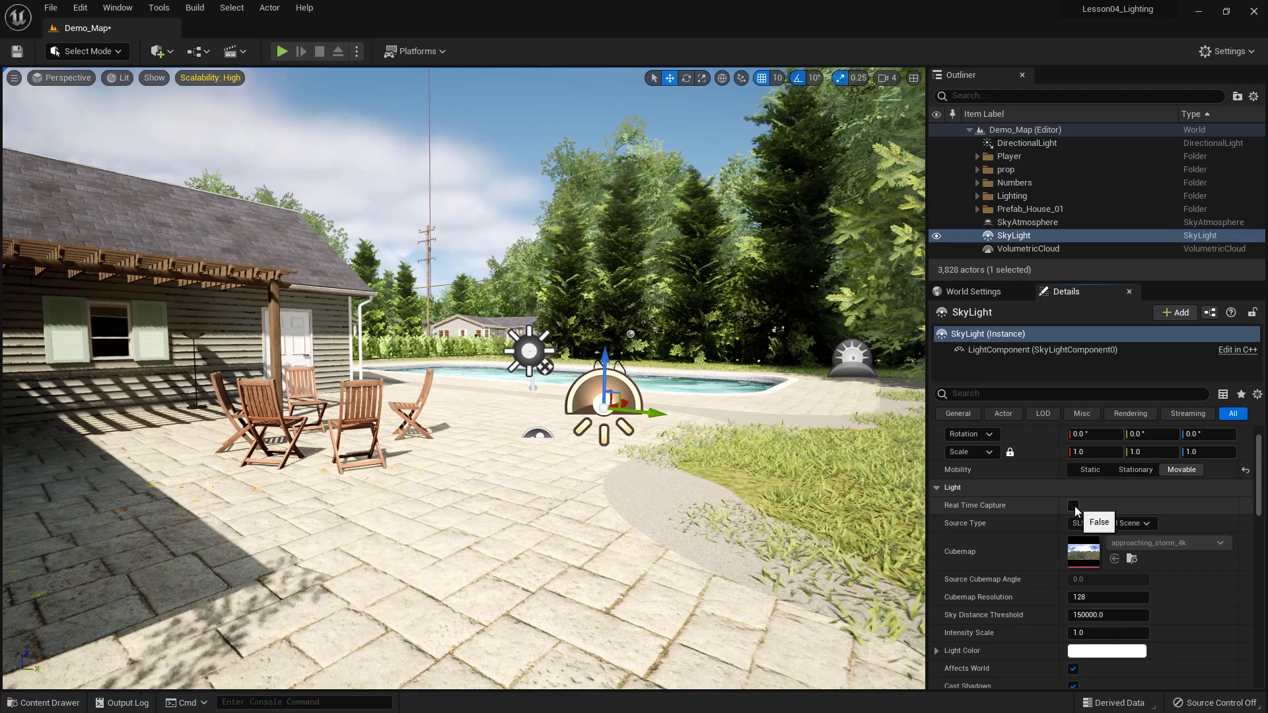
# Try the SLS Specified Cubemap source type on the sky light, return to SLS Captured Scene and turn Real Time Capture on.
pyautogui.click(1139, 523)
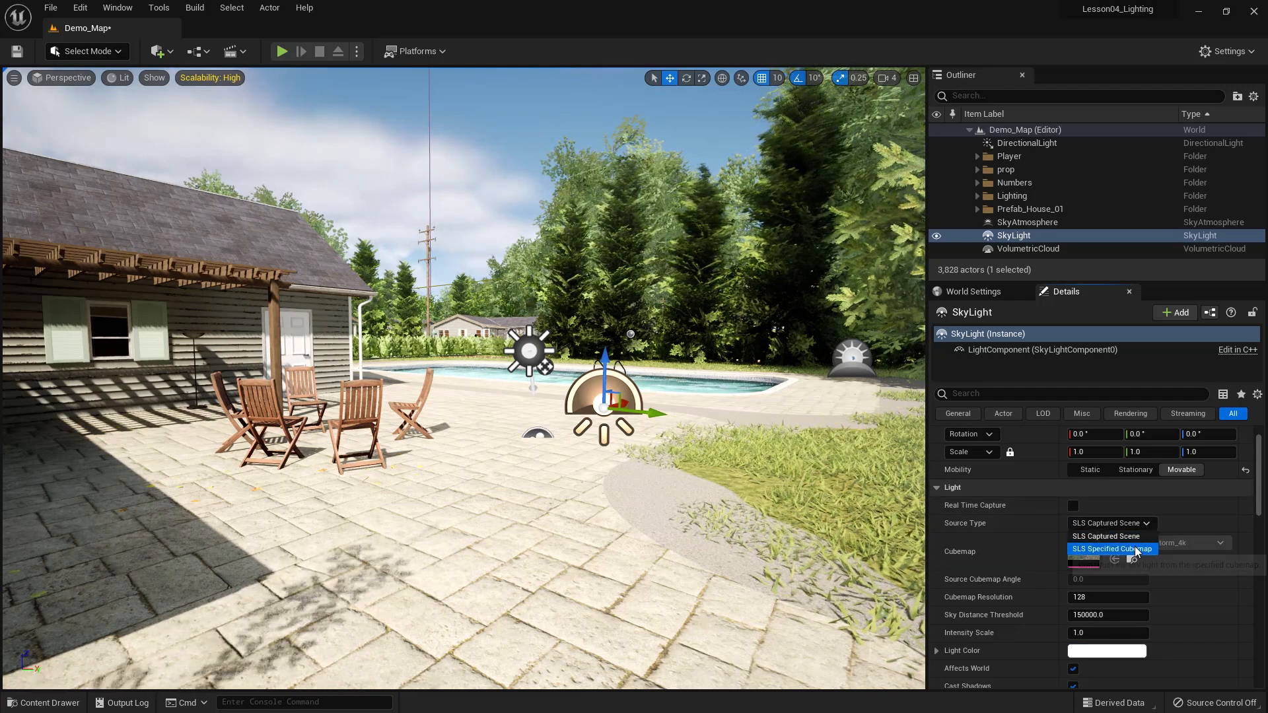
pyautogui.click(1136, 546)
pyautogui.click(1246, 551)
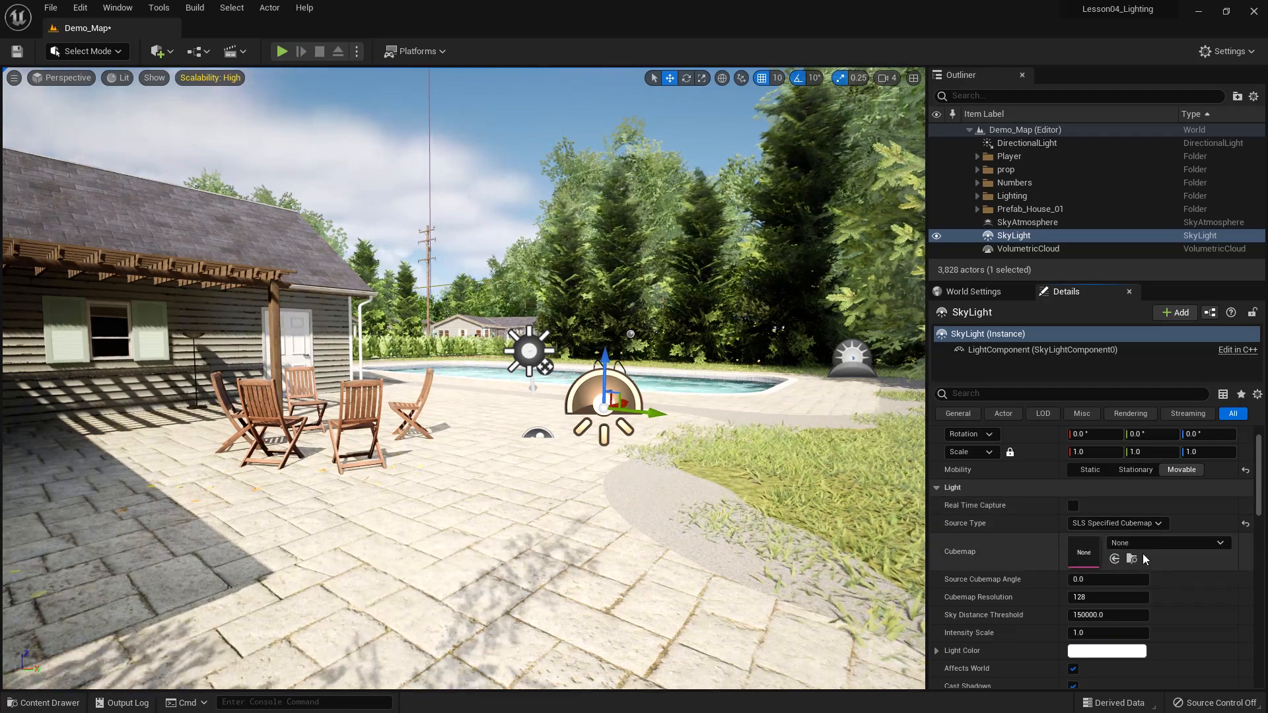
pyautogui.click(1116, 524)
pyautogui.click(1110, 536)
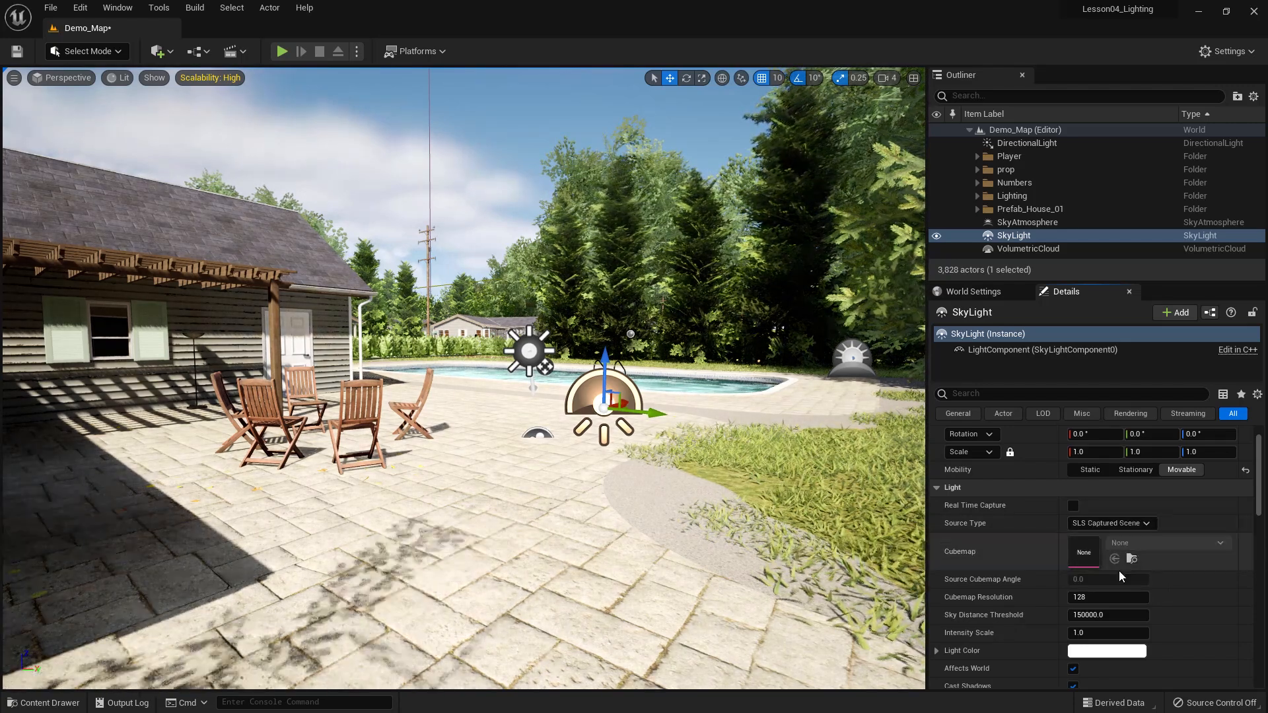
pyautogui.click(1073, 505)
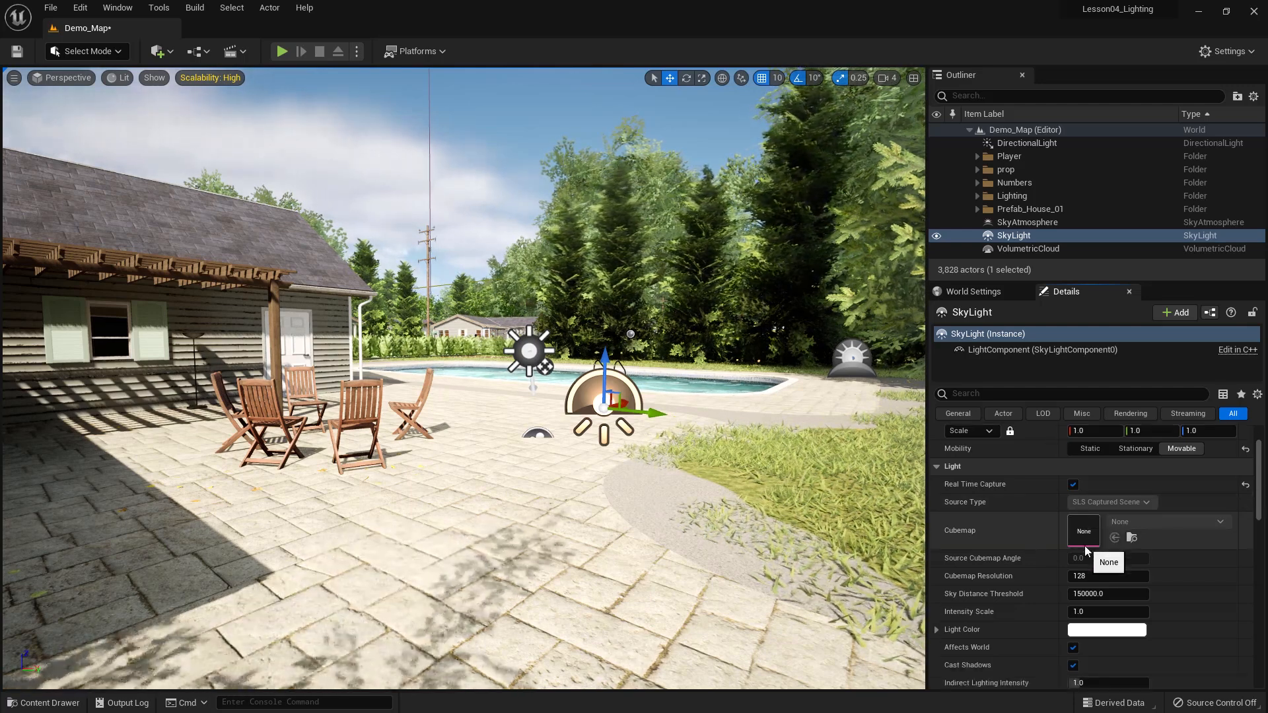
# Set the sky light's Indirect Lighting Intensity to 3.0.
pyautogui.scroll(-3, 1085, 546)
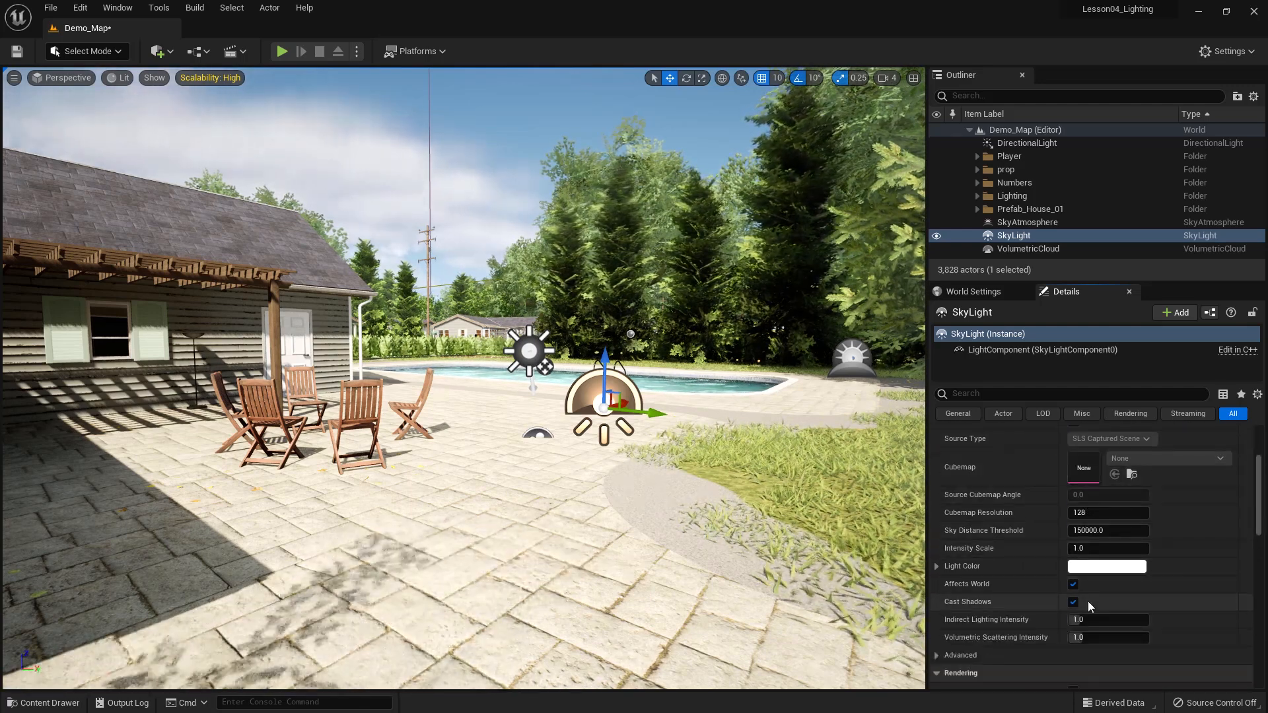
pyautogui.click(1085, 621)
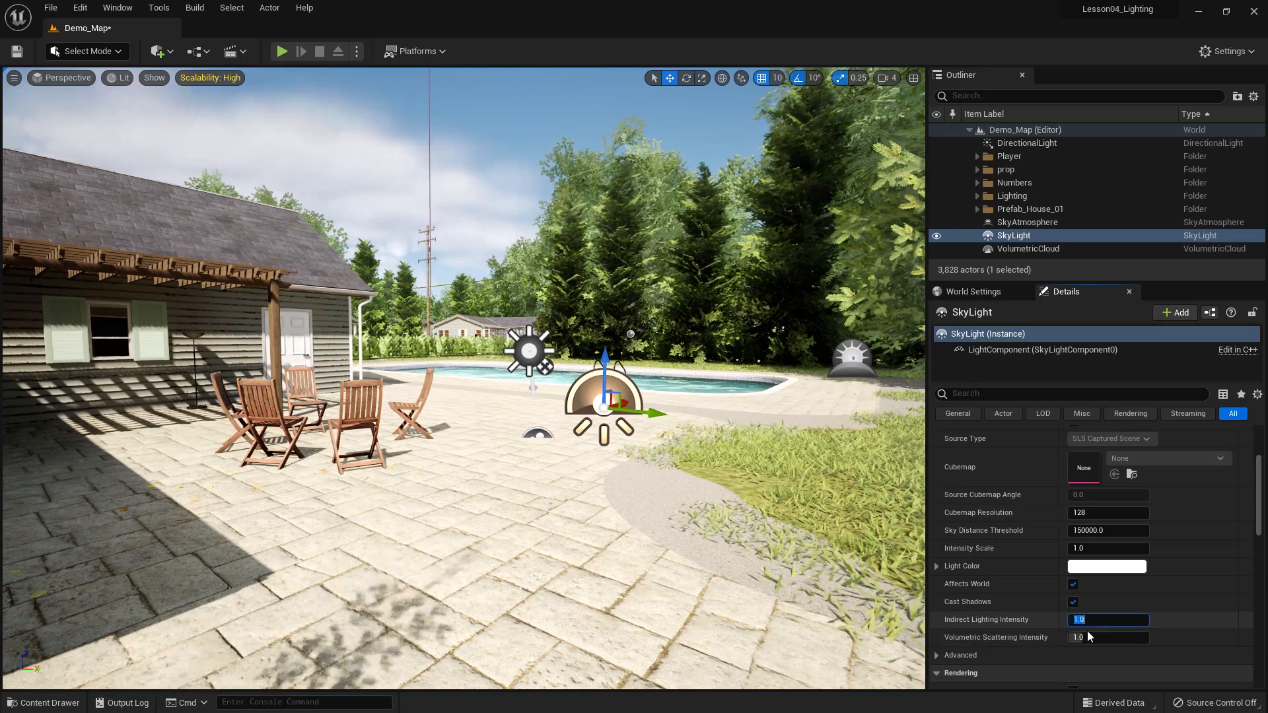
pyautogui.write('3')
pyautogui.press('Return')
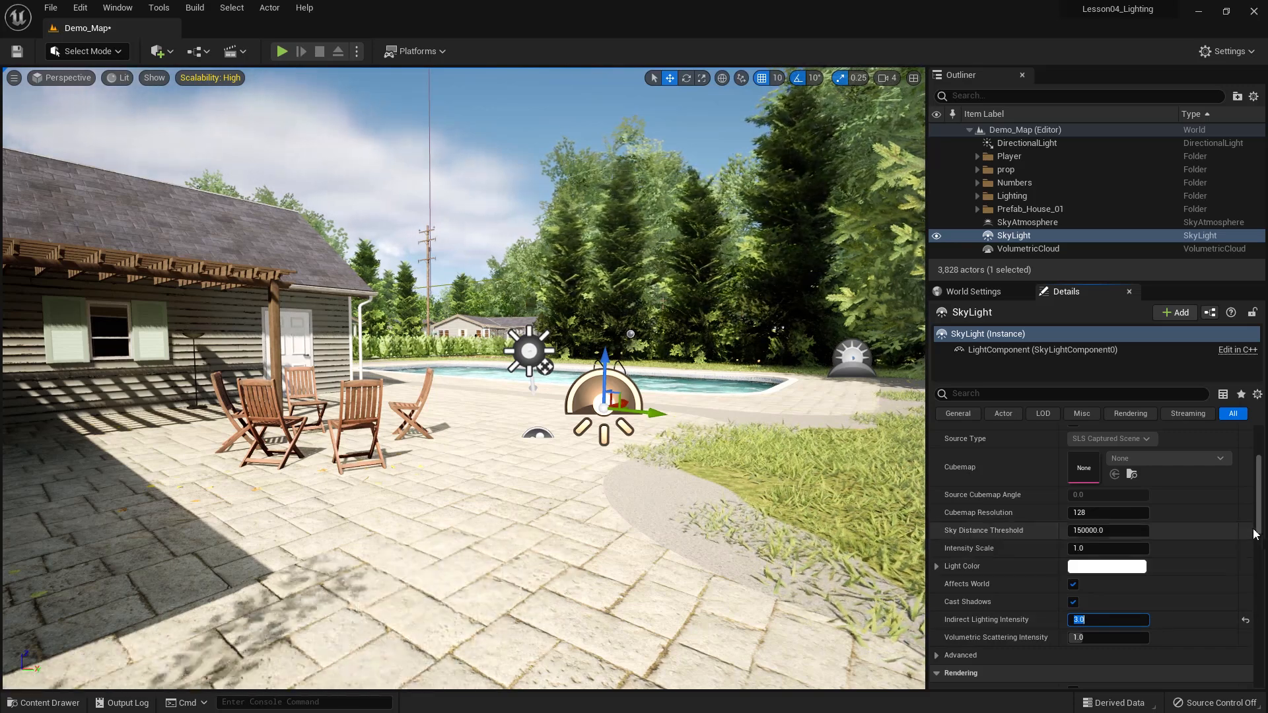
pyautogui.scroll(3, 1260, 510)
pyautogui.scroll(2, 1260, 510)
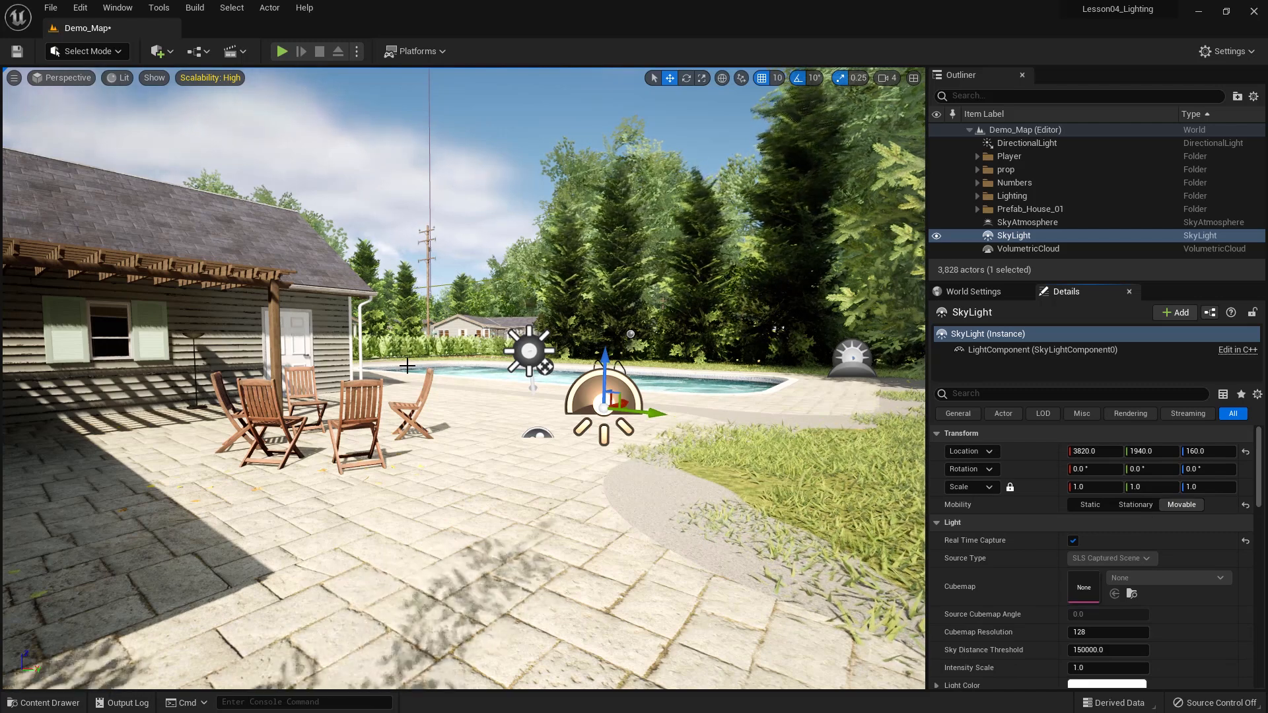
# Move the volumetric cloud and sky atmosphere actors together on the patio, between the chairs and the sky light.
pyautogui.moveTo(408, 365); pyautogui.dragTo(449, 364, button='right')
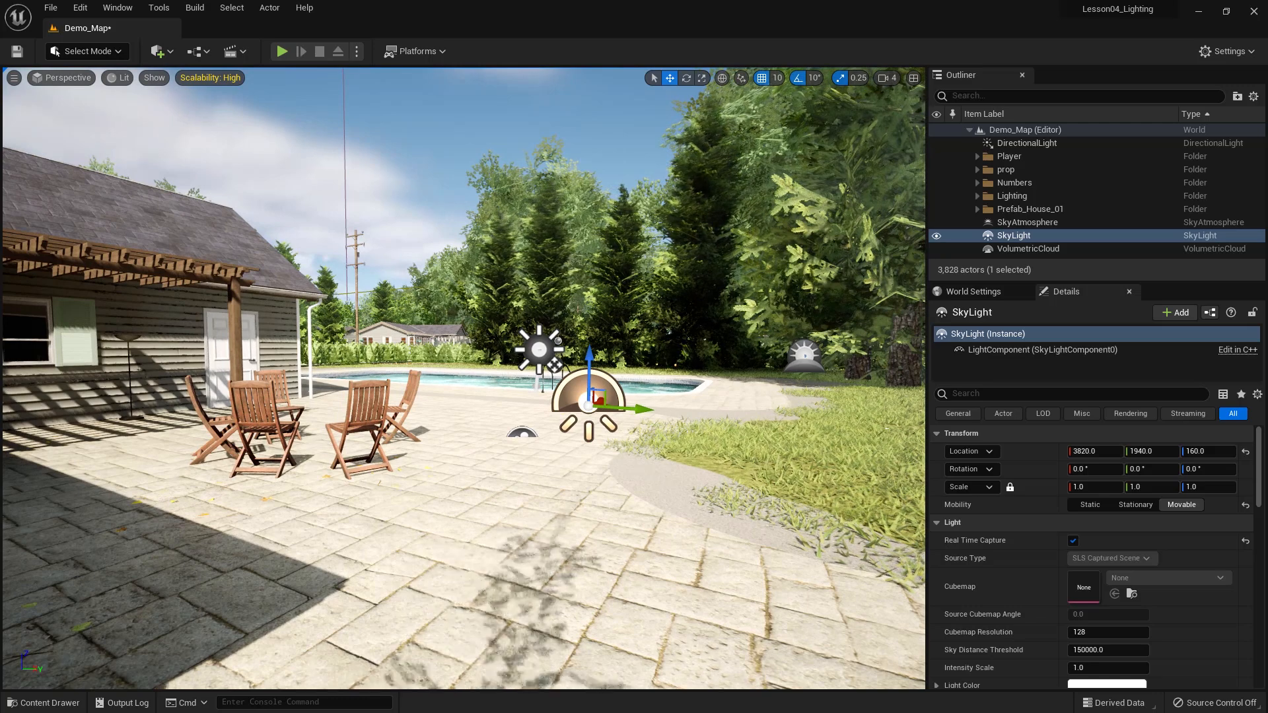
pyautogui.click(521, 434)
pyautogui.moveTo(521, 434); pyautogui.dragTo(466, 425)
pyautogui.moveTo(466, 424); pyautogui.dragTo(420, 425, button='right')
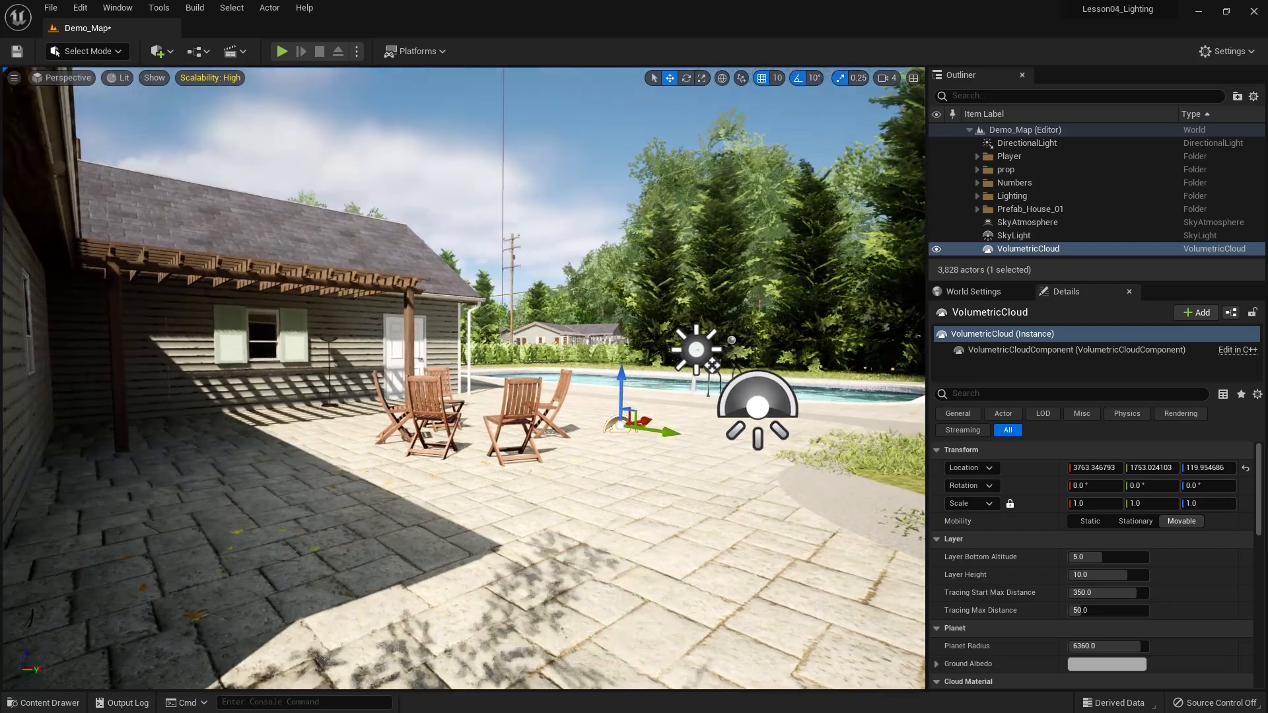
pyautogui.click(735, 437)
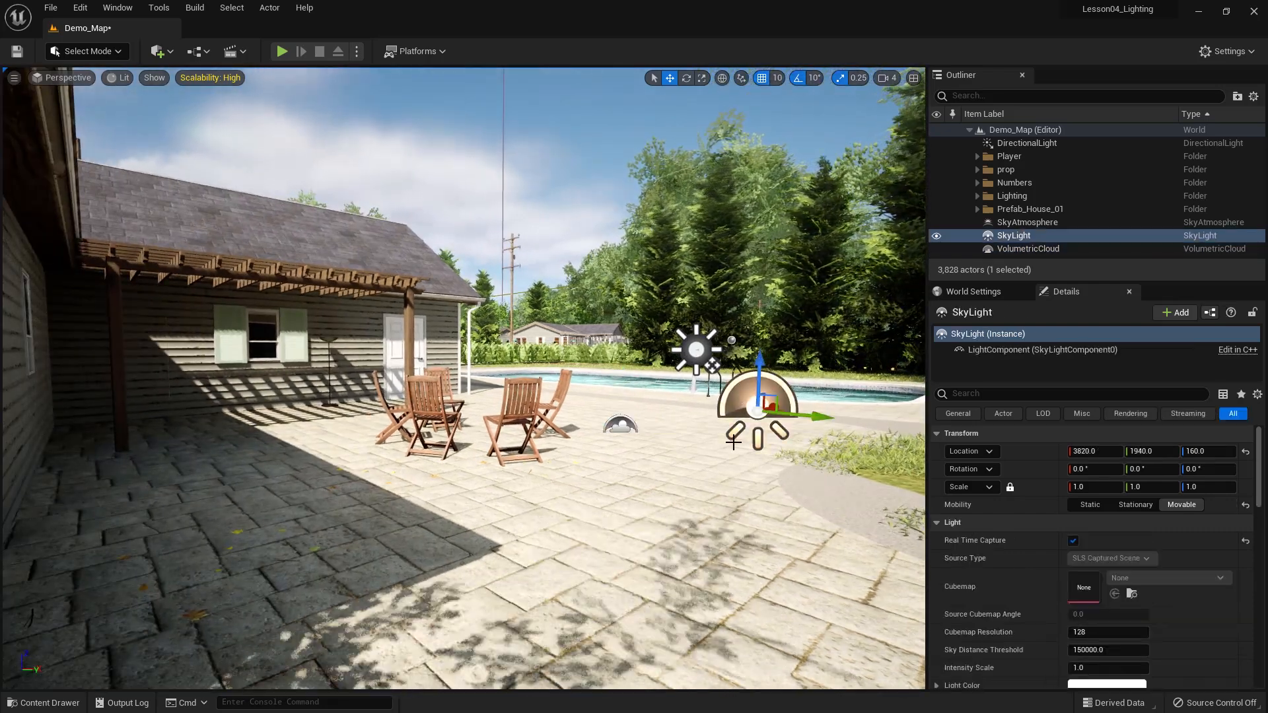
pyautogui.click(620, 424)
pyautogui.moveTo(692, 453); pyautogui.dragTo(792, 410, button='right')
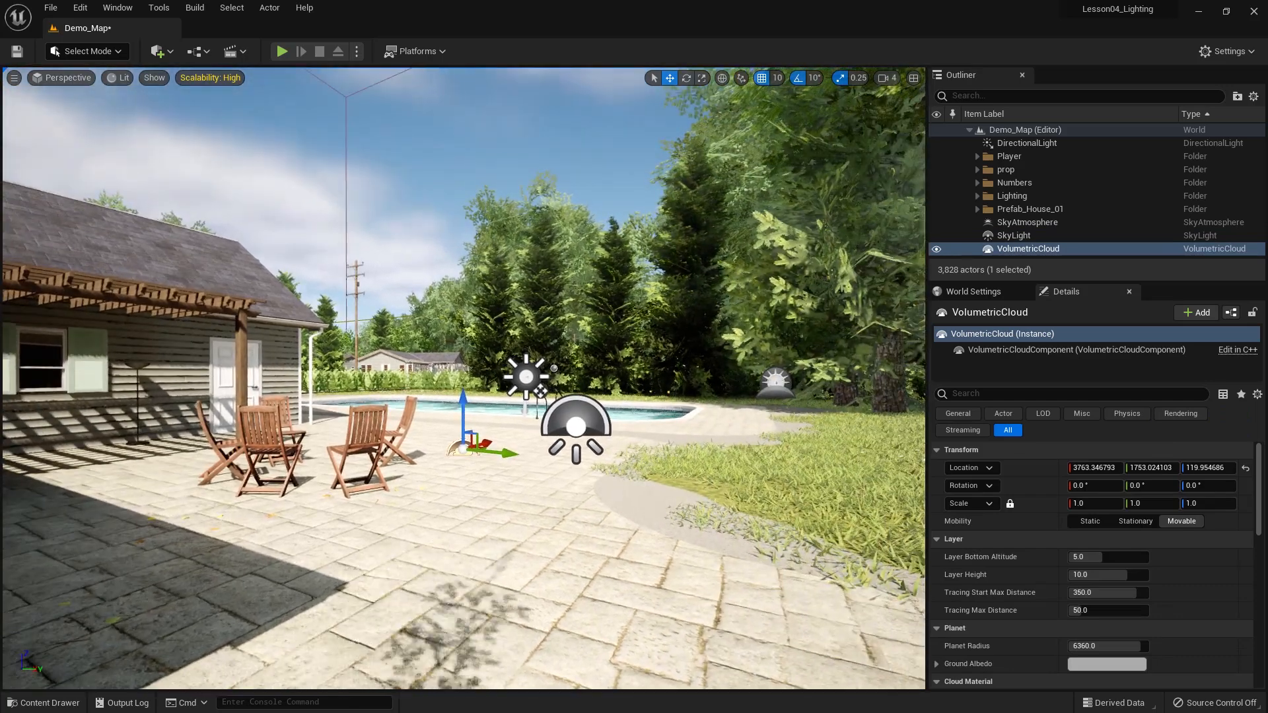
pyautogui.click(776, 385)
pyautogui.moveTo(776, 357); pyautogui.dragTo(566, 415)
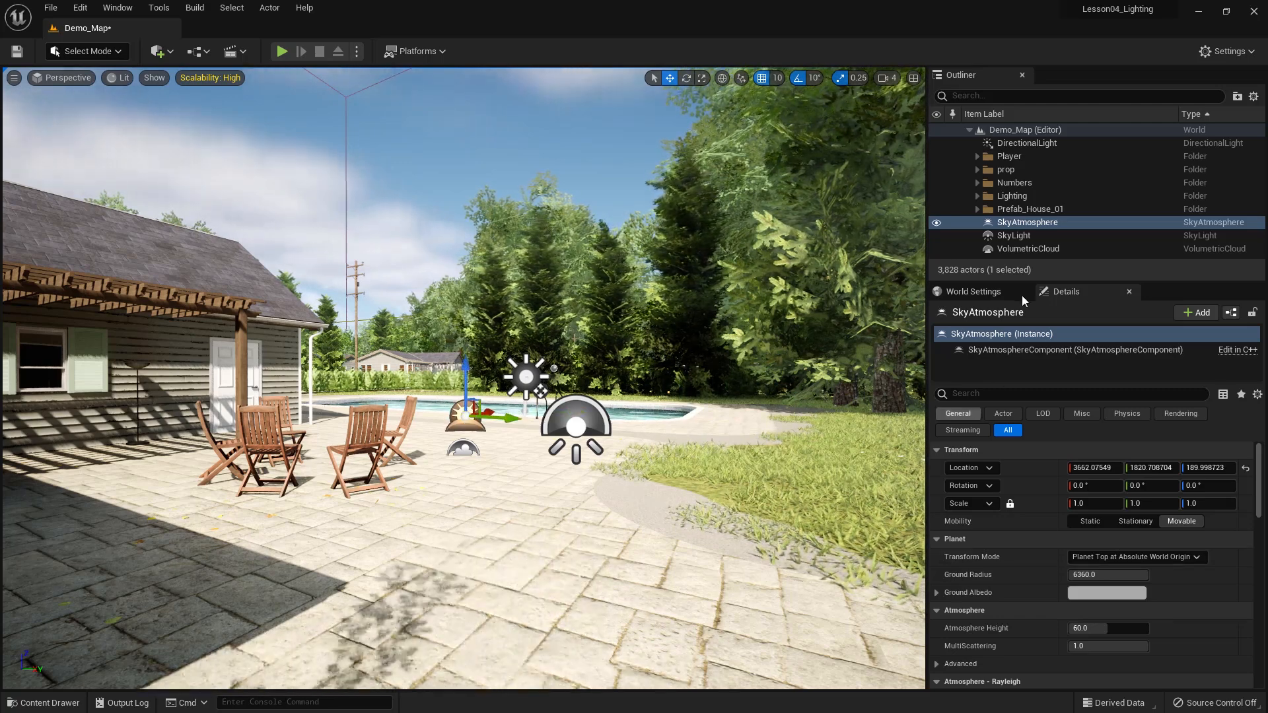
# Set the directional light's intensity to 5 lux.
pyautogui.click(1022, 143)
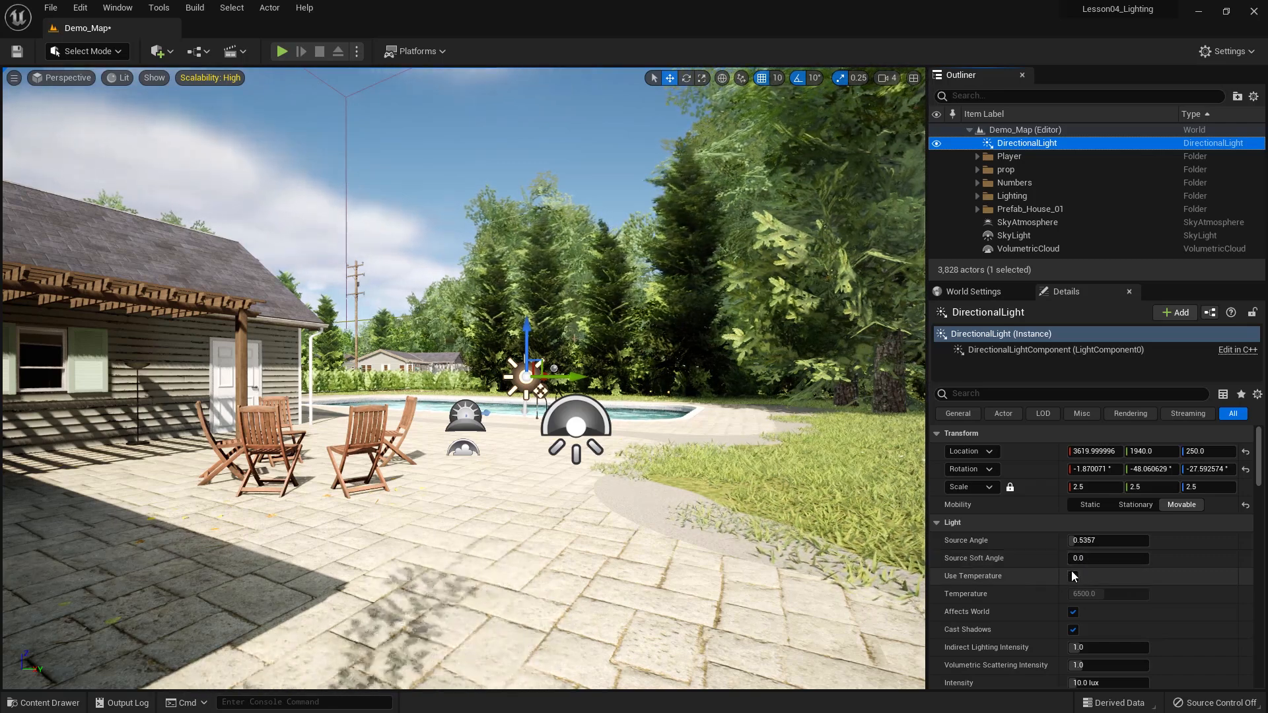
pyautogui.scroll(-2, 1072, 574)
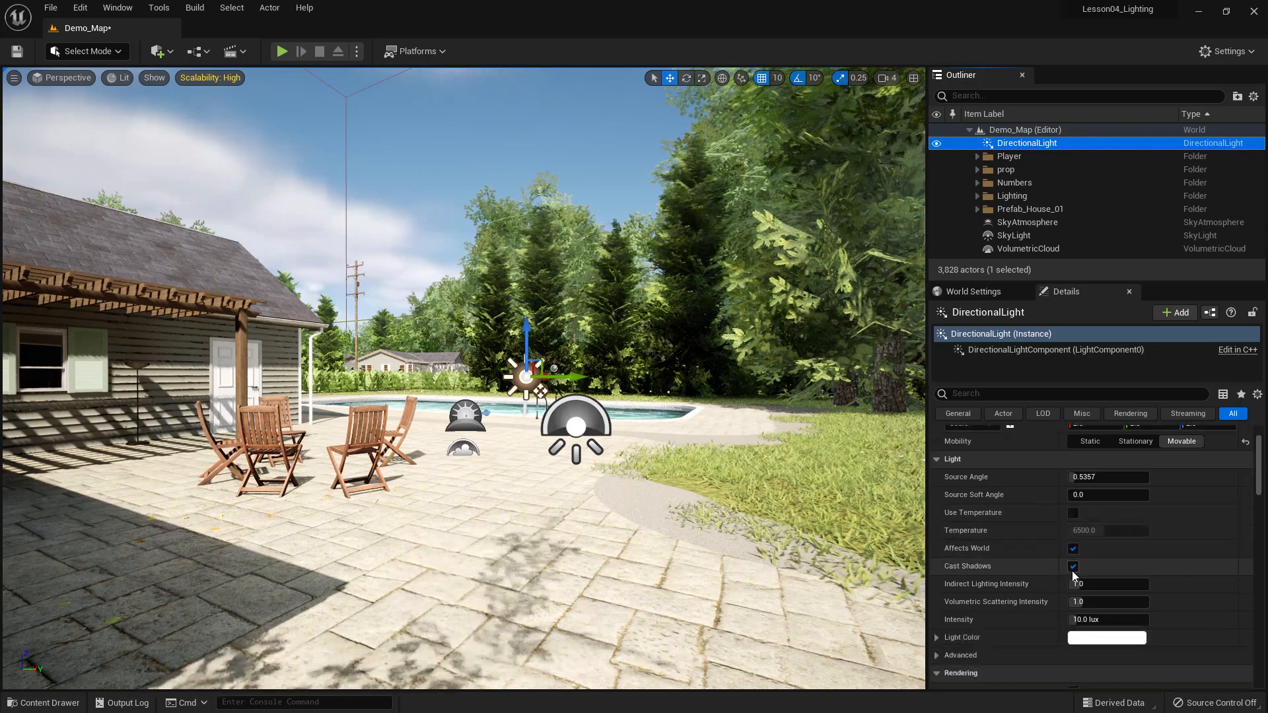
pyautogui.click(1097, 622)
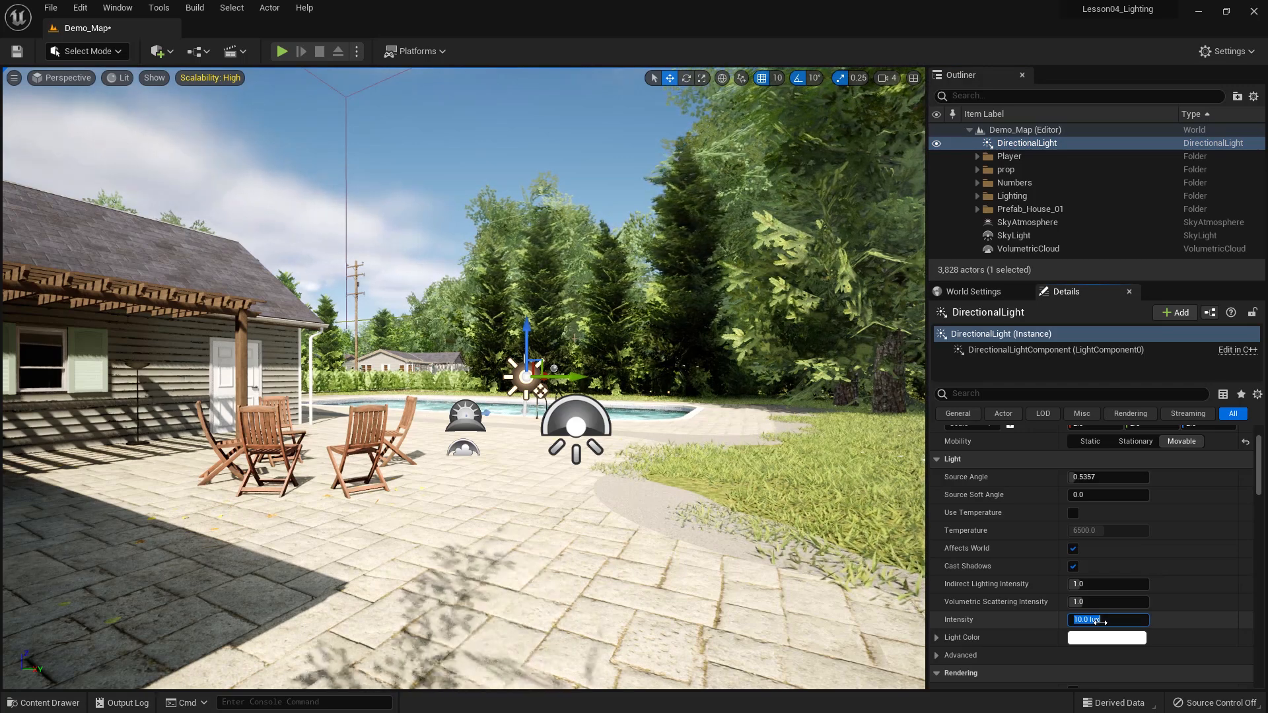
pyautogui.write('5')
pyautogui.press('Return')
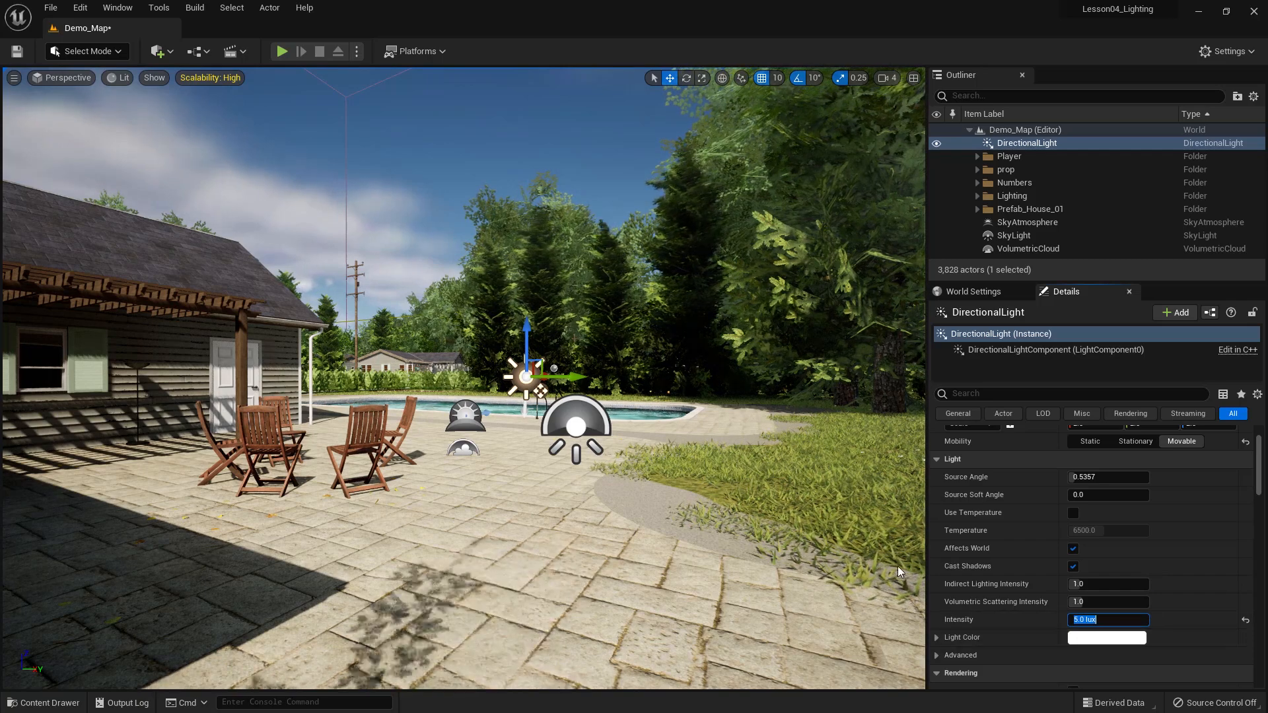
# Lower the directional light and sky atmosphere actors toward the patio floor, close to the volumetric cloud.
pyautogui.moveTo(538, 551); pyautogui.dragTo(495, 546, button='right')
pyautogui.moveTo(522, 384); pyautogui.dragTo(528, 454)
pyautogui.click(490, 442)
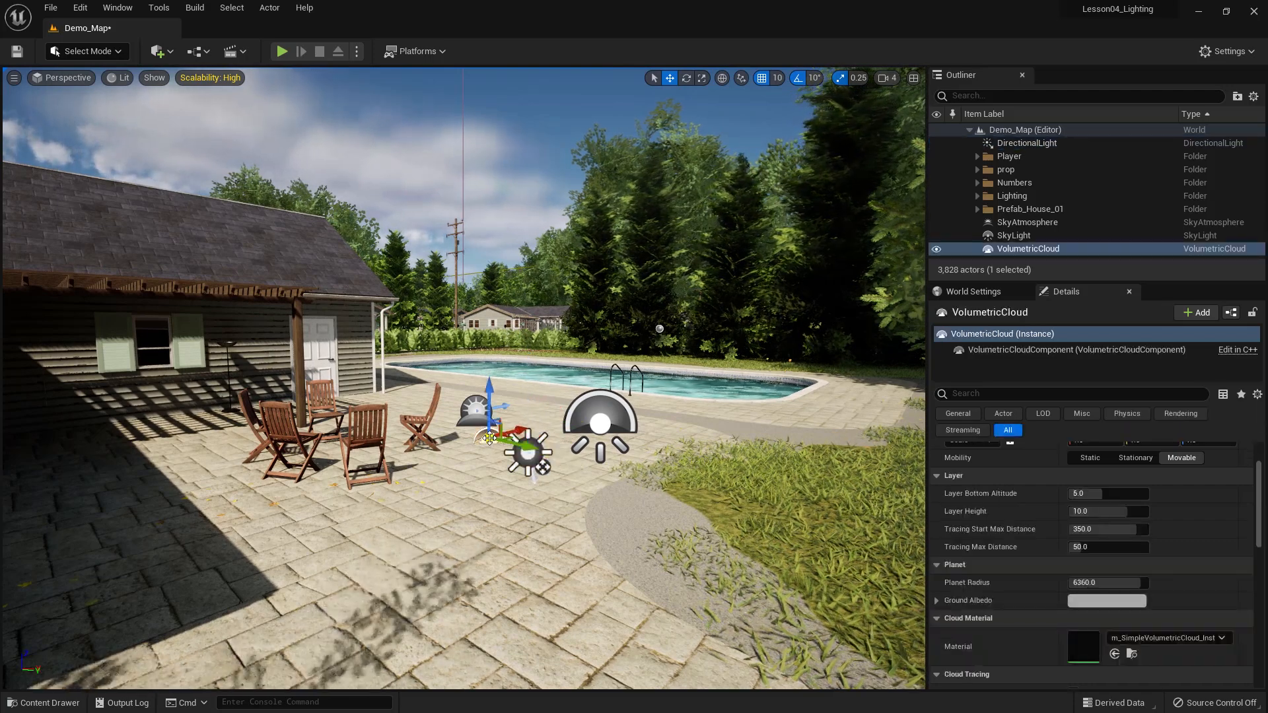
pyautogui.click(465, 418)
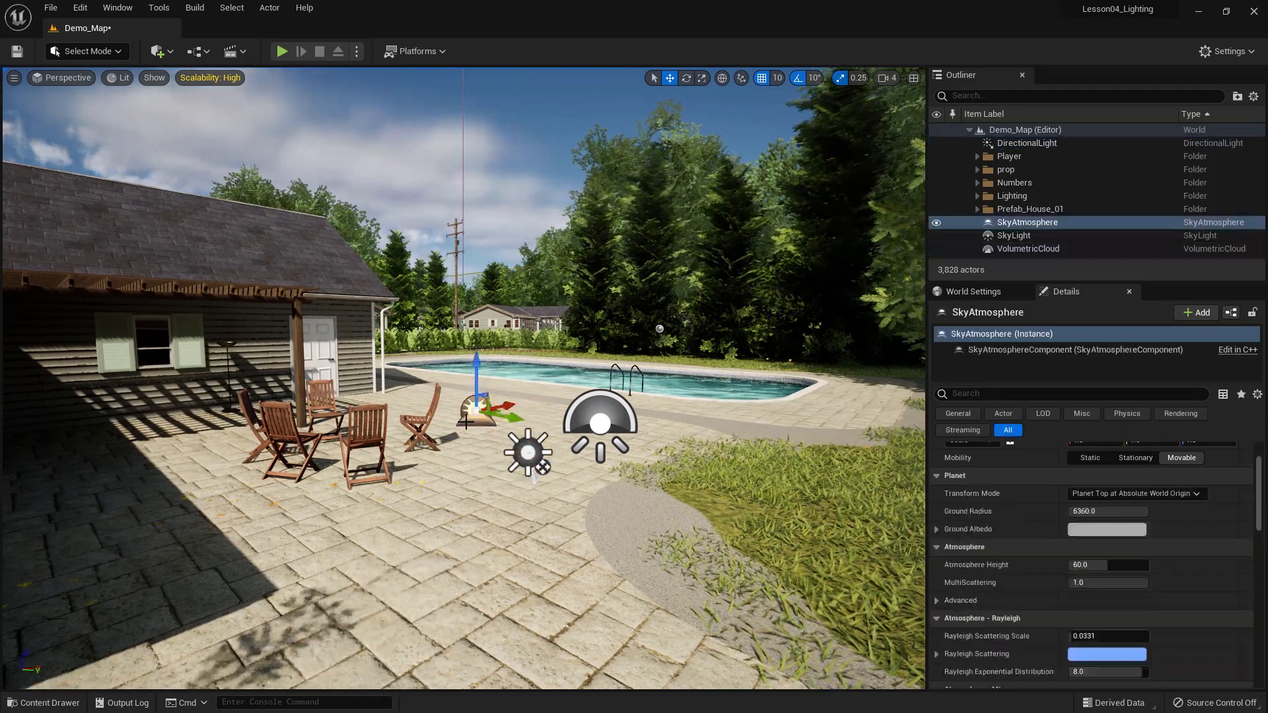
pyautogui.moveTo(470, 413); pyautogui.dragTo(470, 462)
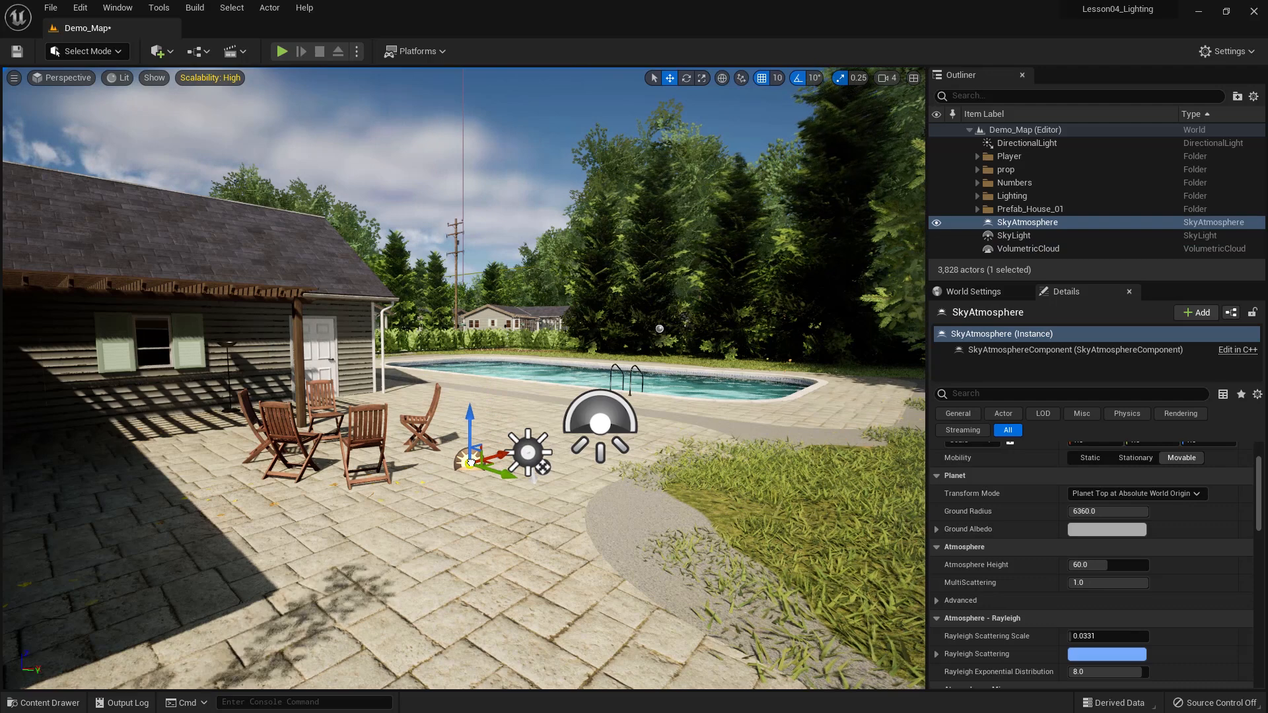
pyautogui.click(590, 416)
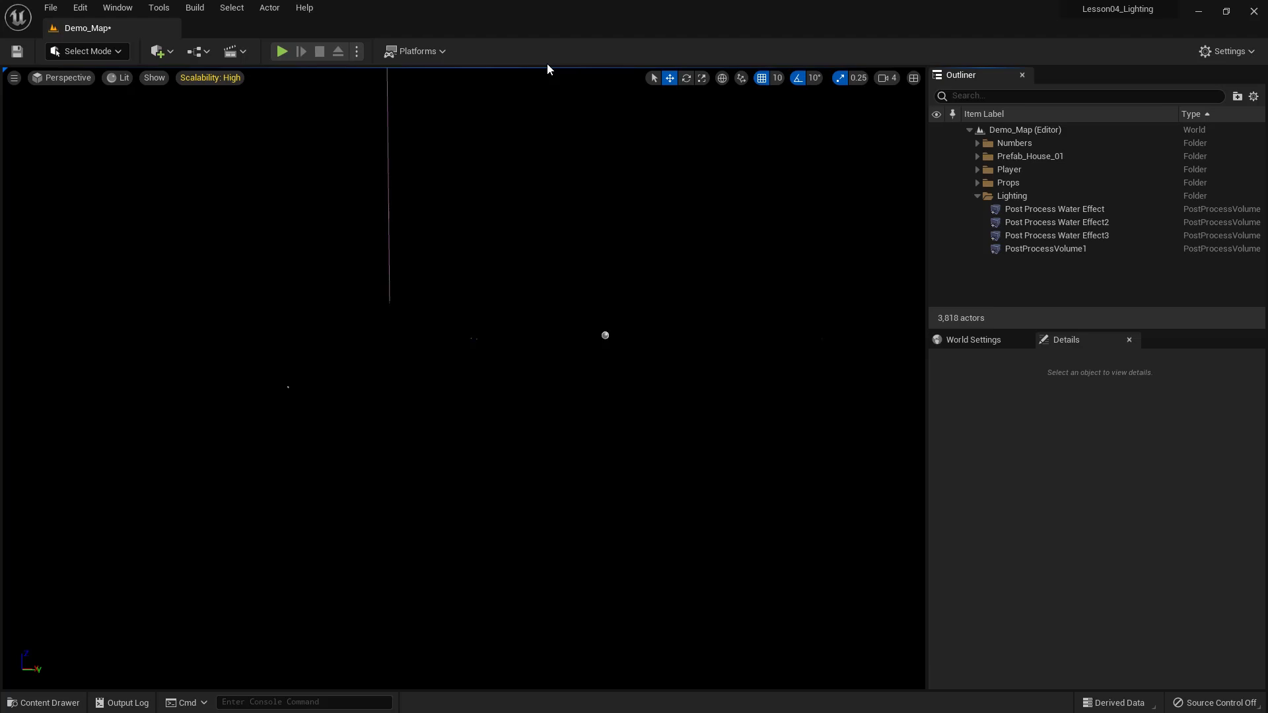
# Switch the viewport to the Unlit view mode.
pyautogui.hotkey('alt', '3')
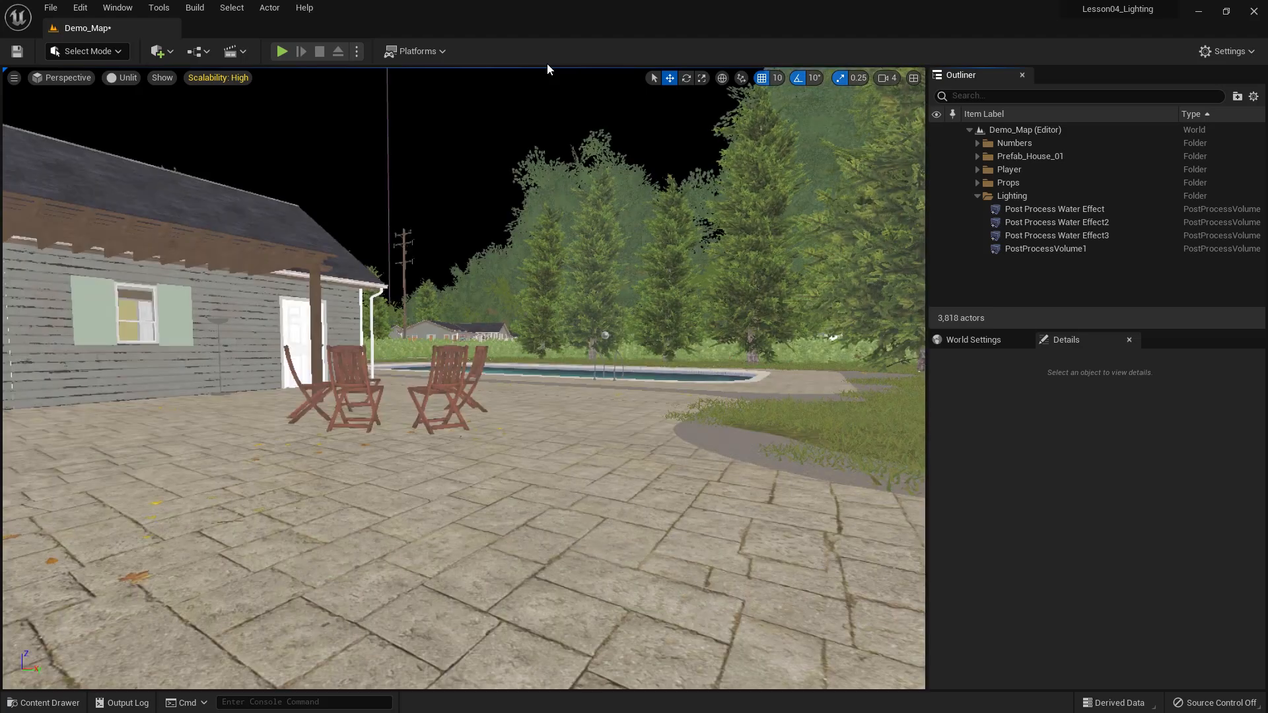
pyautogui.click(119, 78)
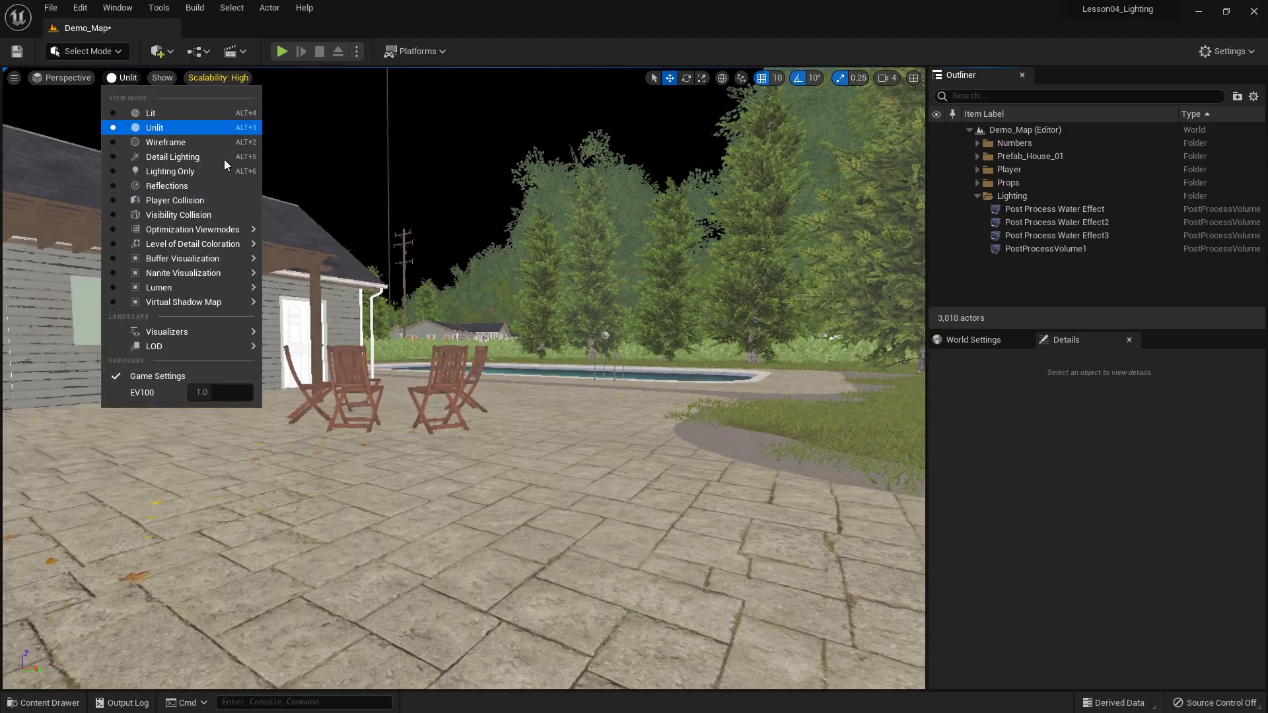
pyautogui.click(482, 51)
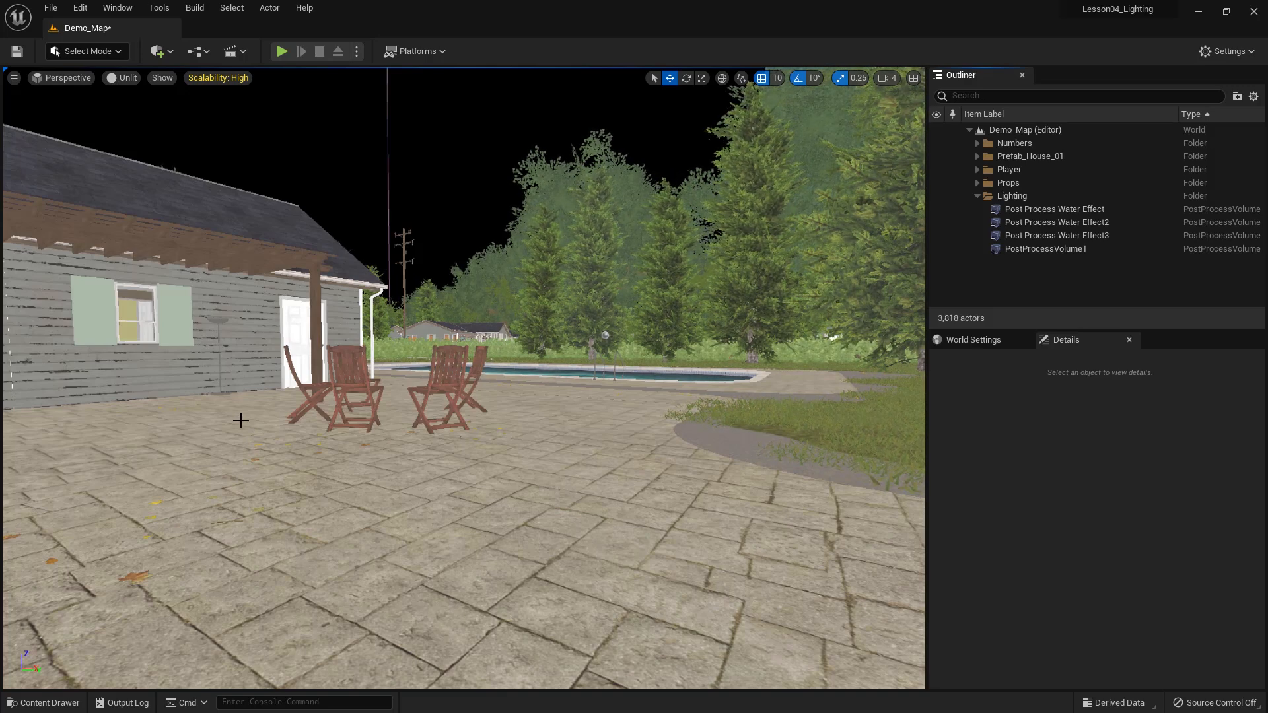
# Open the Env. Light Mixer window and position it over the viewport.
pyautogui.click(127, 9)
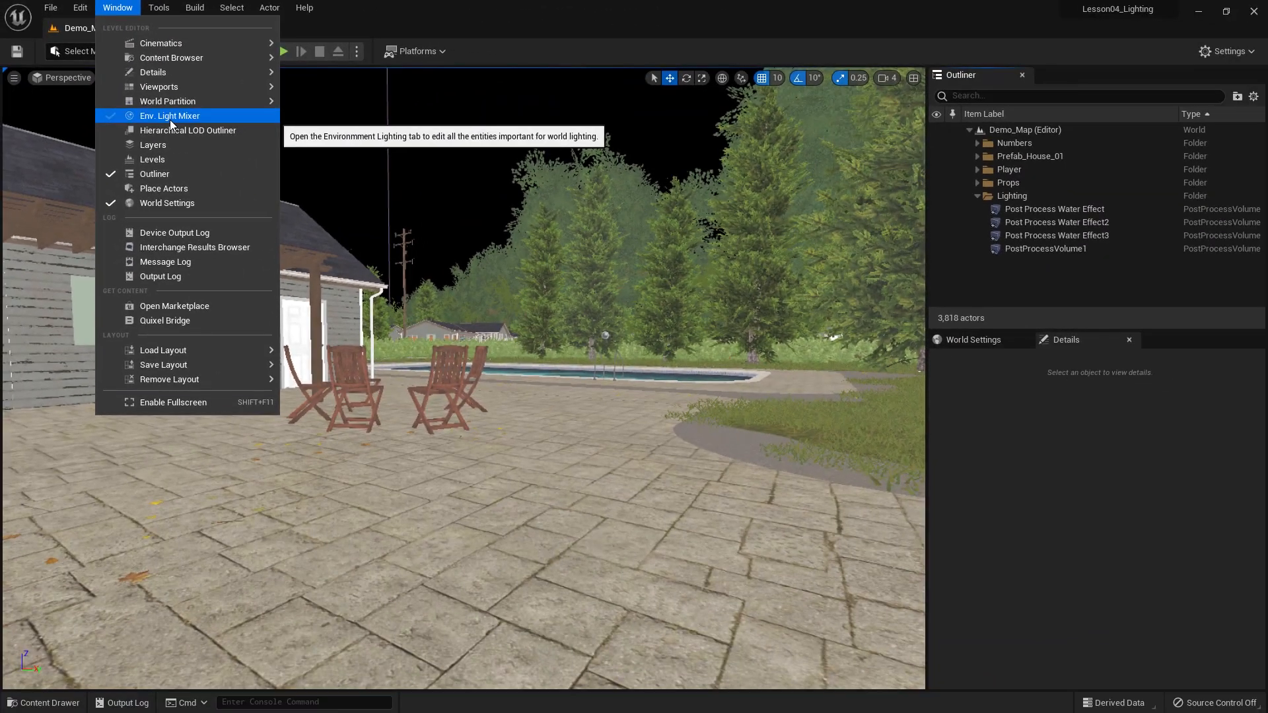
pyautogui.click(361, 314)
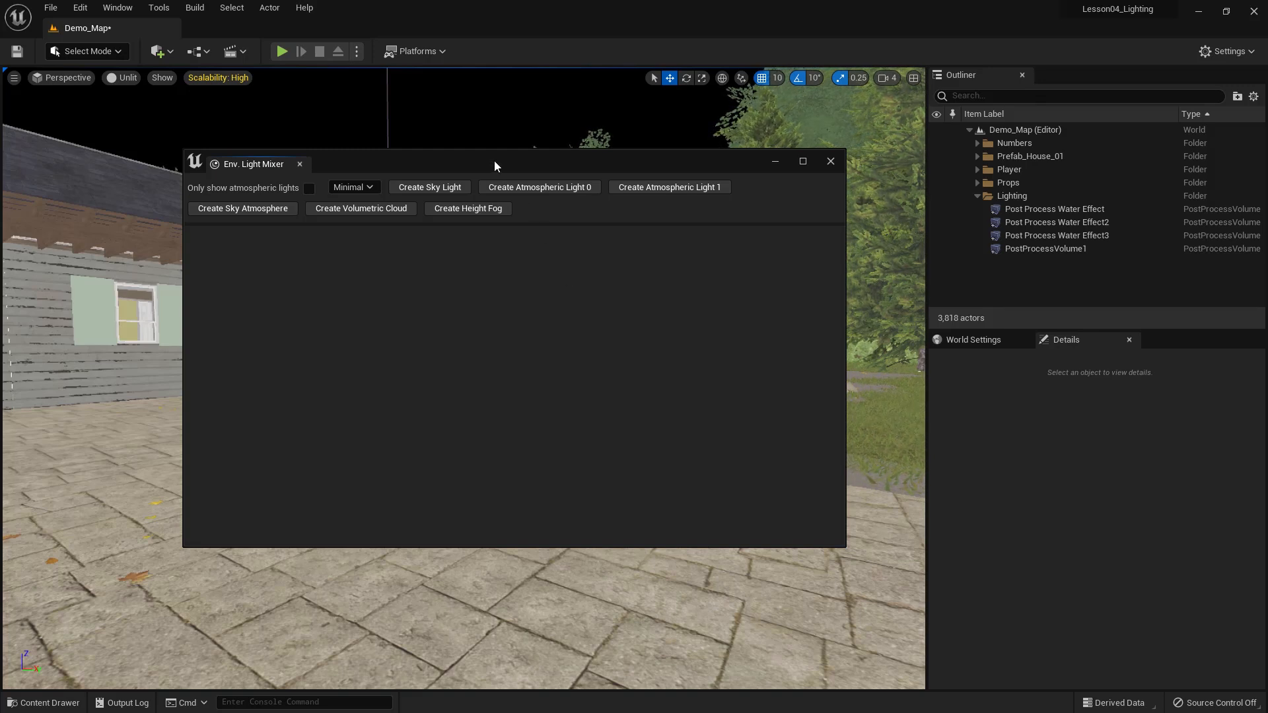
pyautogui.moveTo(494, 161); pyautogui.dragTo(508, 224)
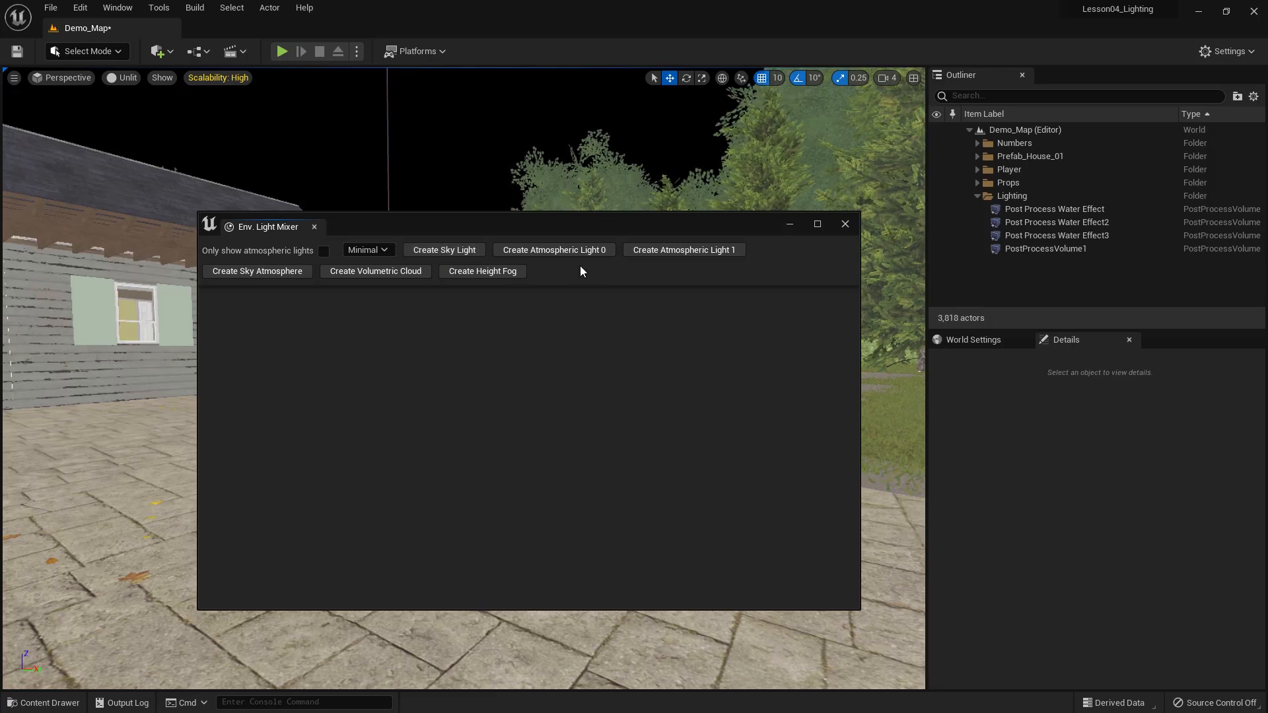
# Create Atmospheric Light 0 with the Env. Light Mixer and return the viewport to the Lit view mode.
pyautogui.click(580, 249)
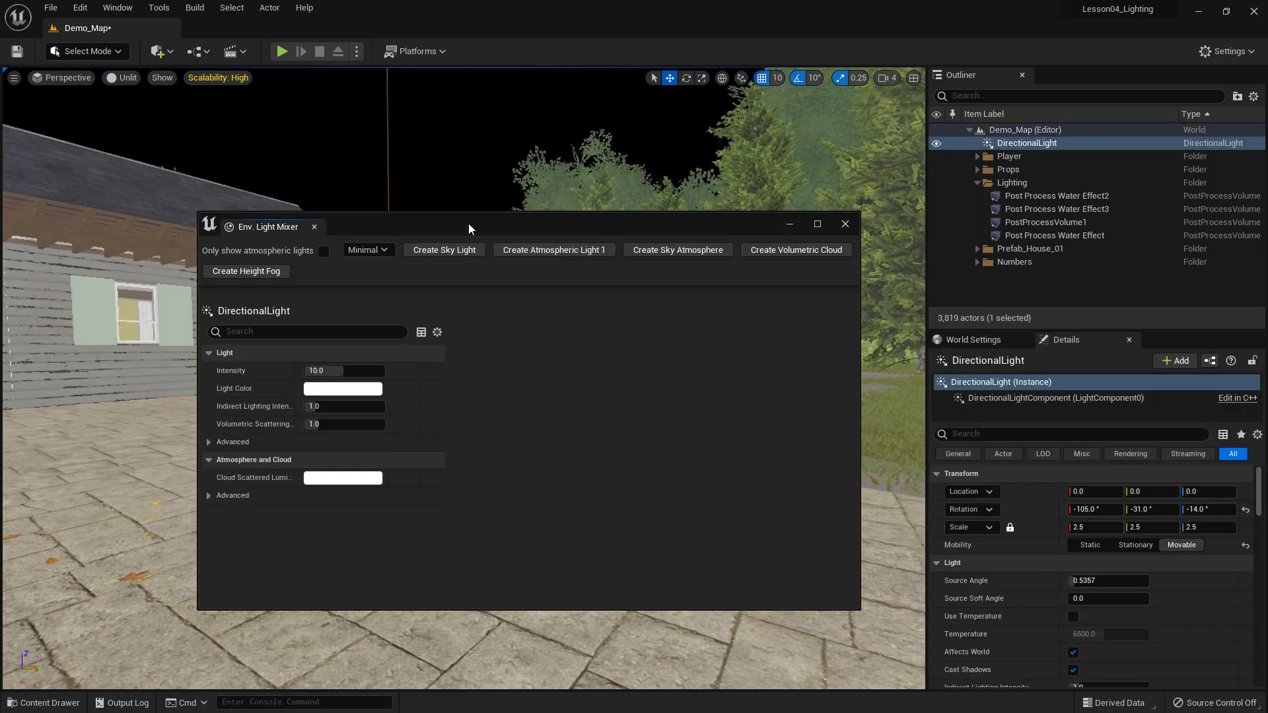
pyautogui.moveTo(470, 227); pyautogui.dragTo(792, 271)
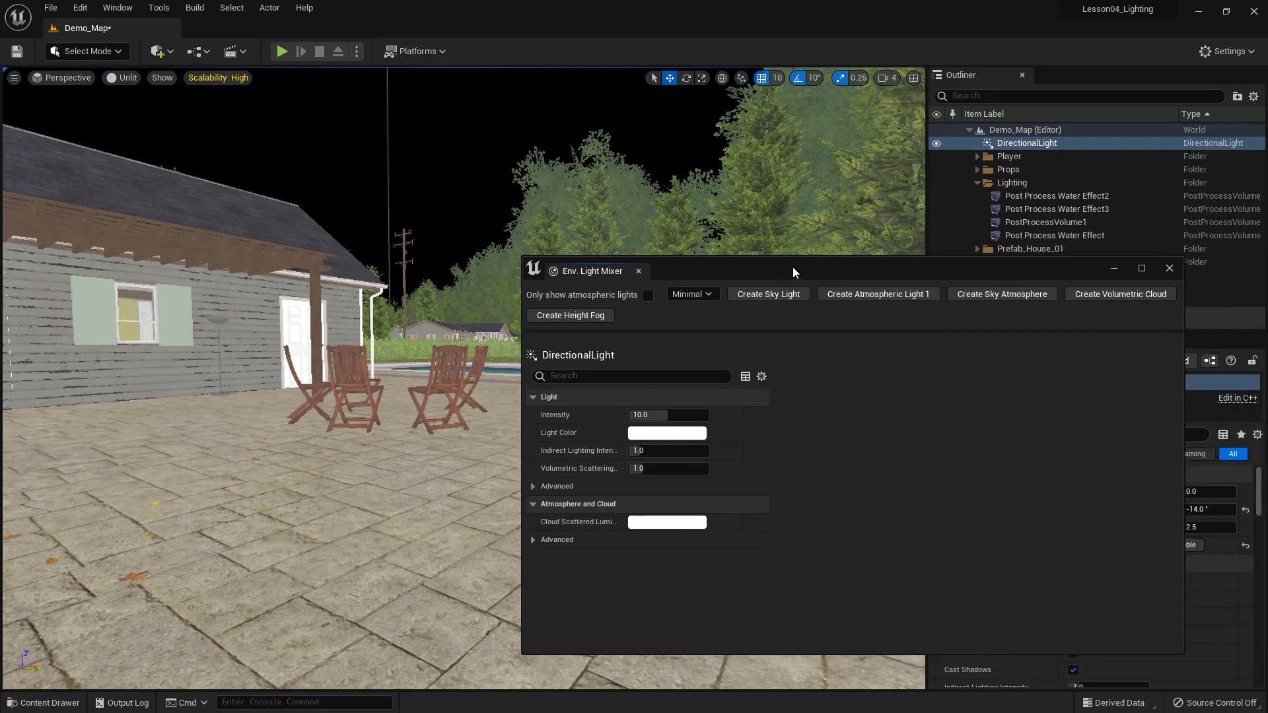
pyautogui.click(118, 78)
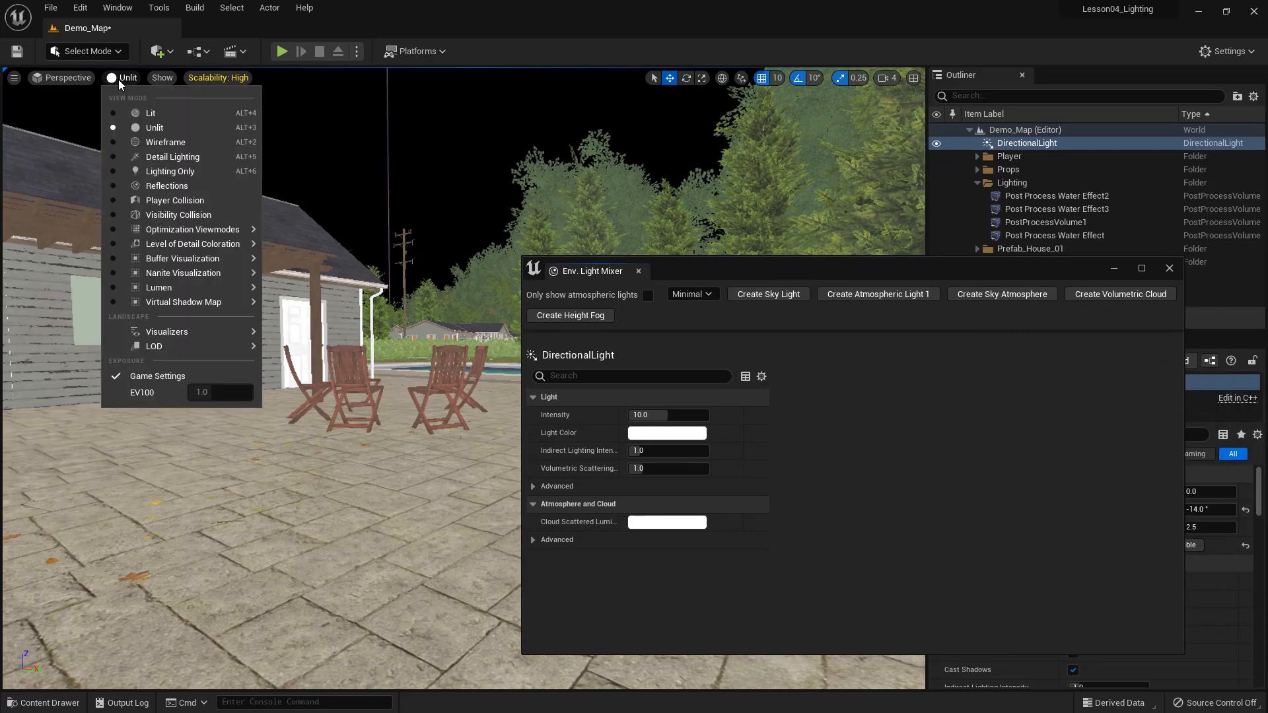
pyautogui.click(133, 114)
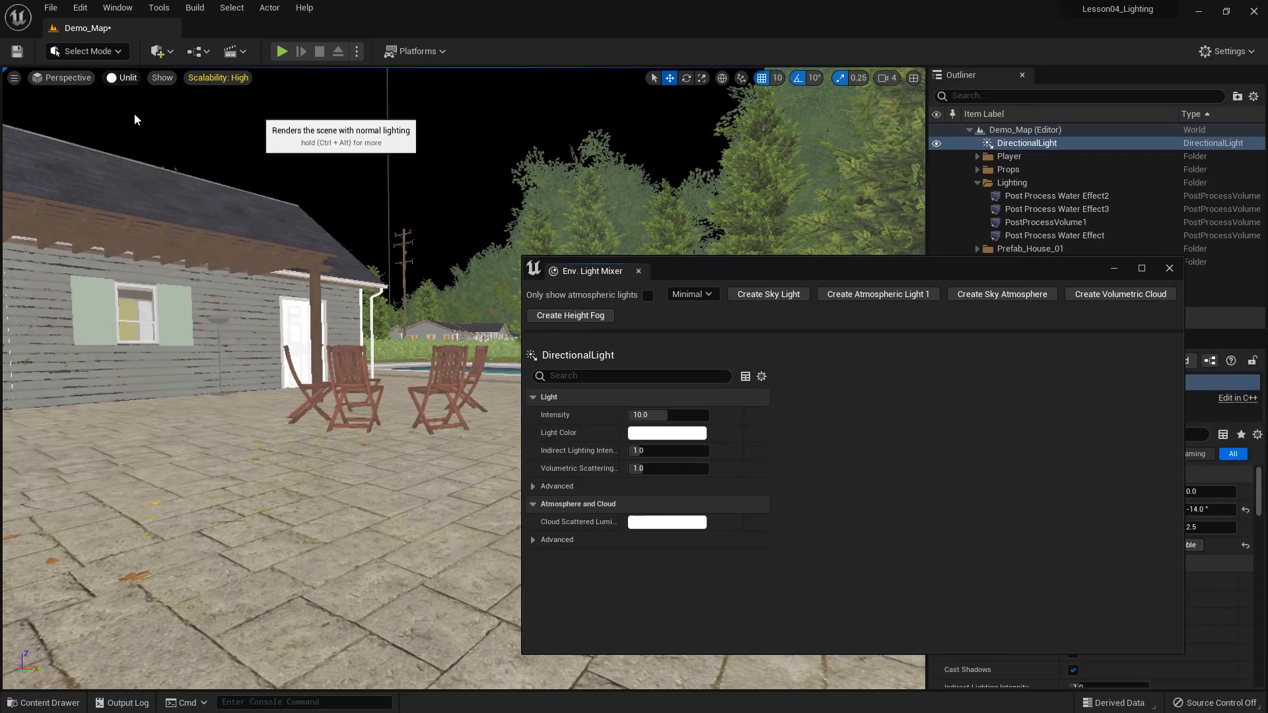
pyautogui.moveTo(712, 272); pyautogui.dragTo(654, 84)
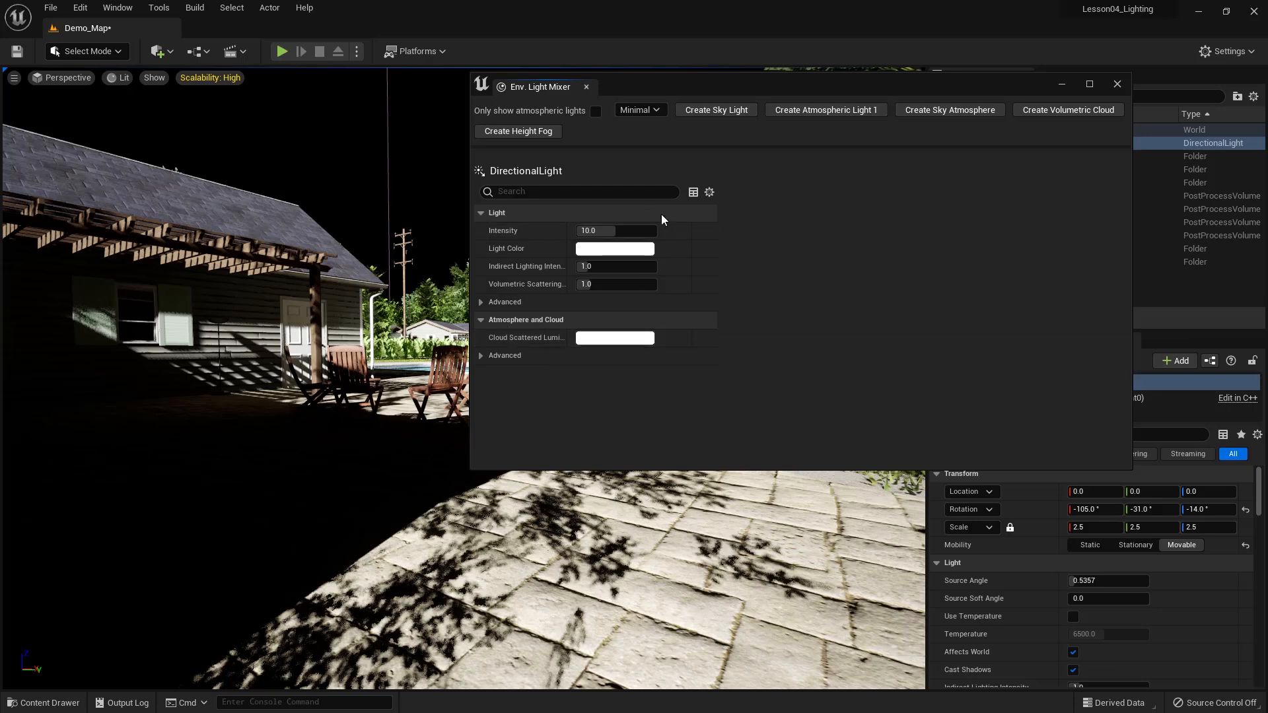
# Set the Env. Light Mixer's property detail level to Normal and look through the directional light's settings.
pyautogui.click(659, 109)
pyautogui.click(648, 133)
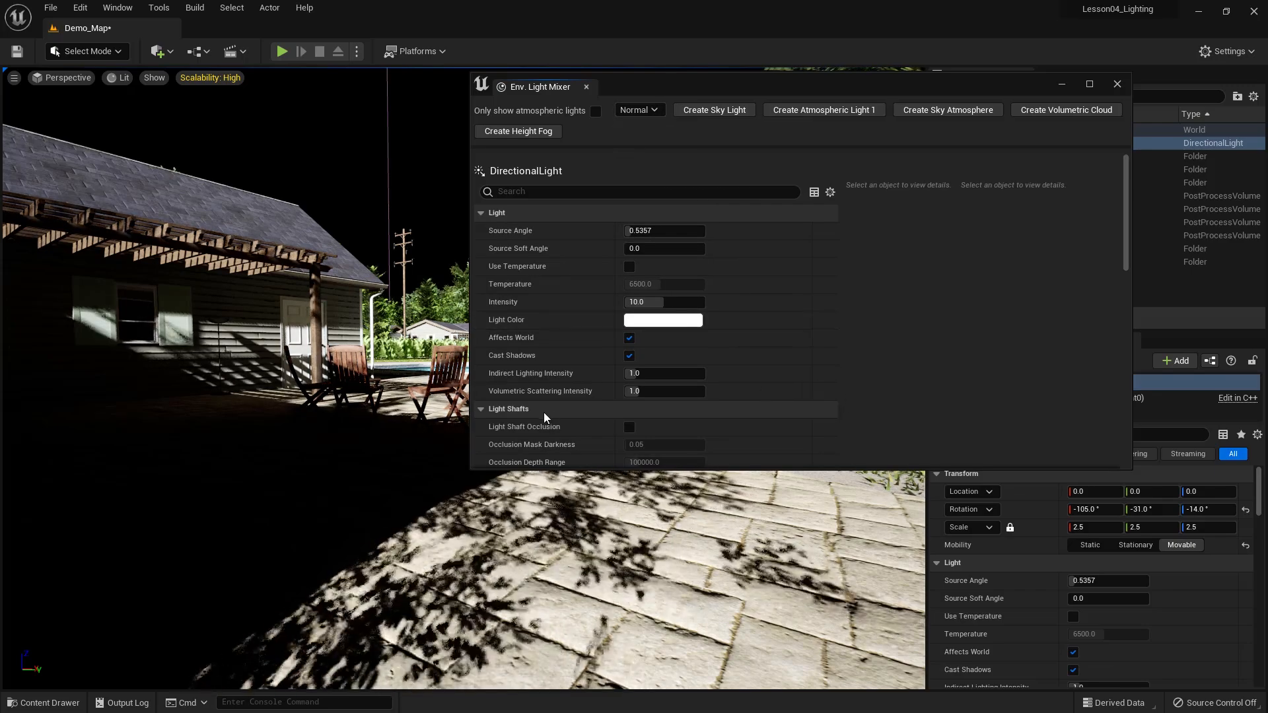
pyautogui.scroll(-7, 569, 422)
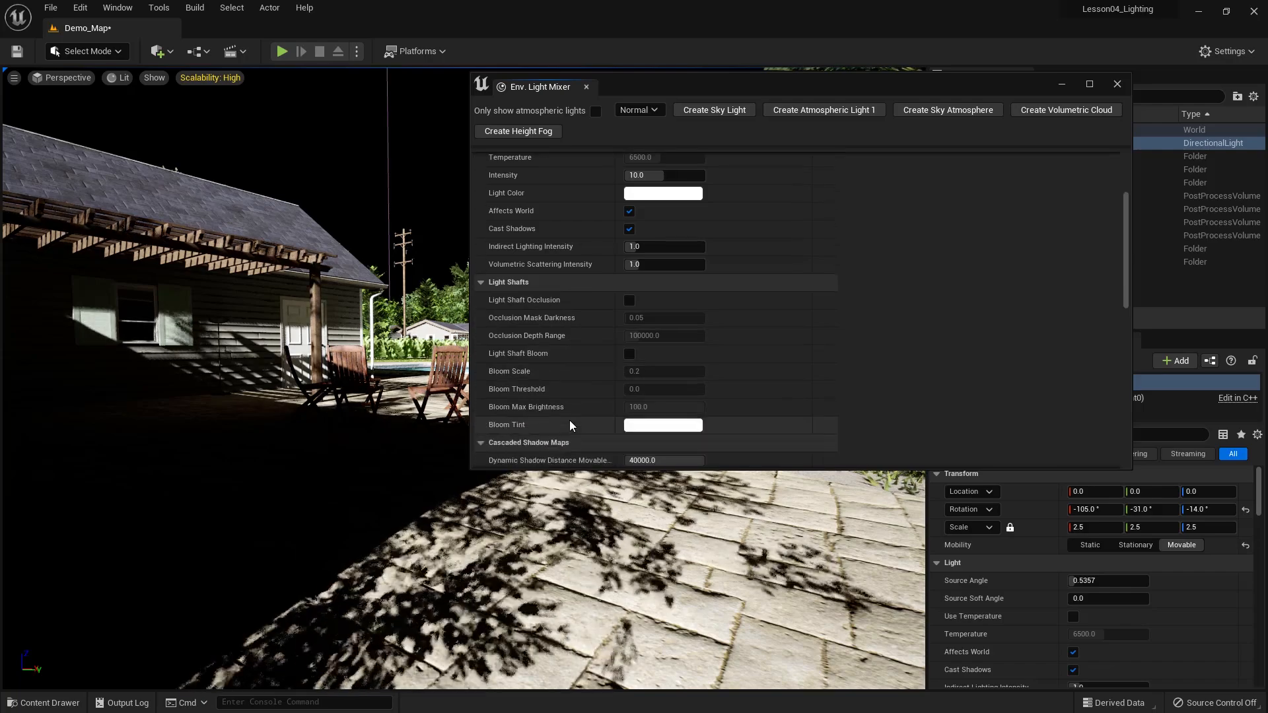
pyautogui.scroll(-2, 569, 420)
pyautogui.scroll(10, 585, 413)
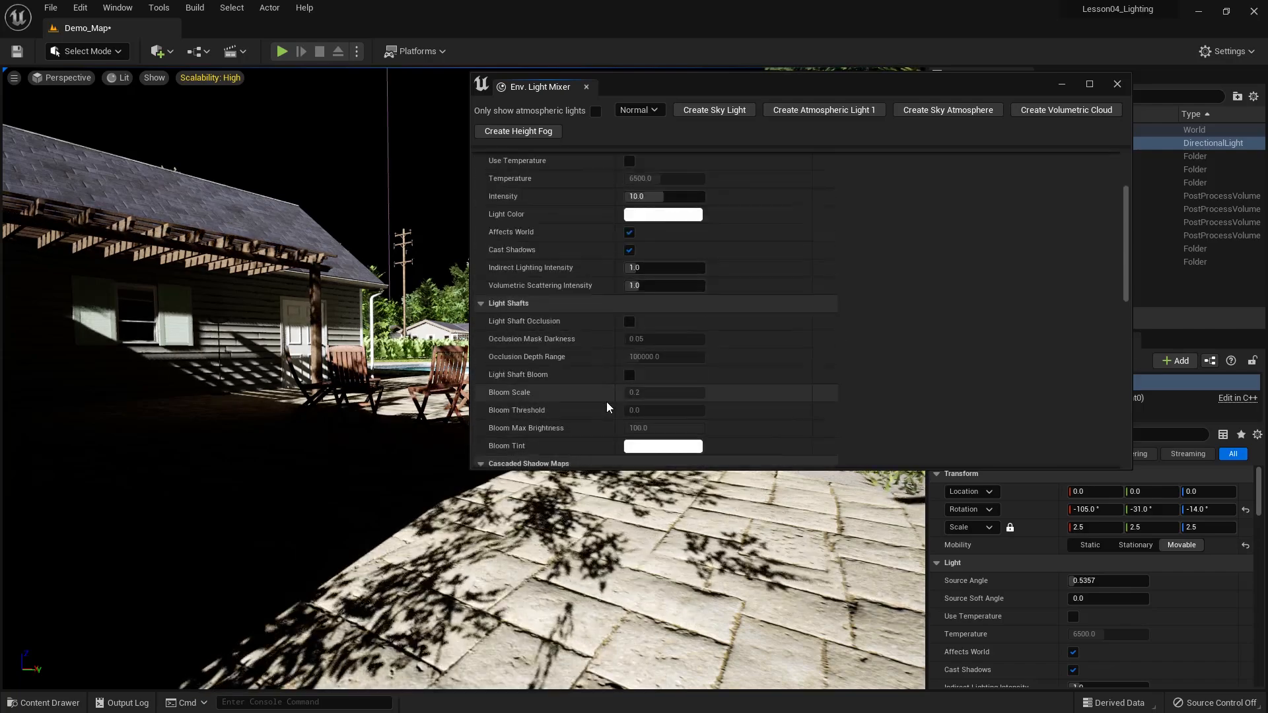
# Set the Env. Light Mixer's property detail level to Minimal and create a Sky Atmosphere.
pyautogui.click(635, 110)
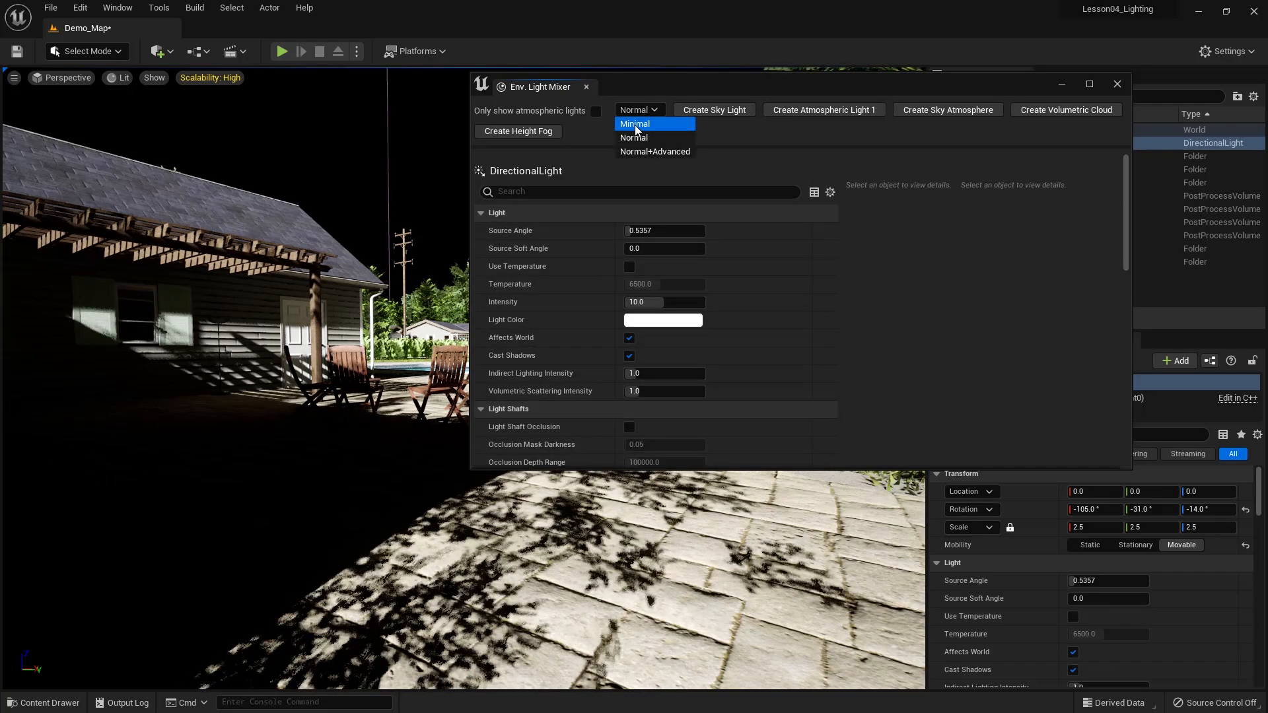
pyautogui.click(635, 125)
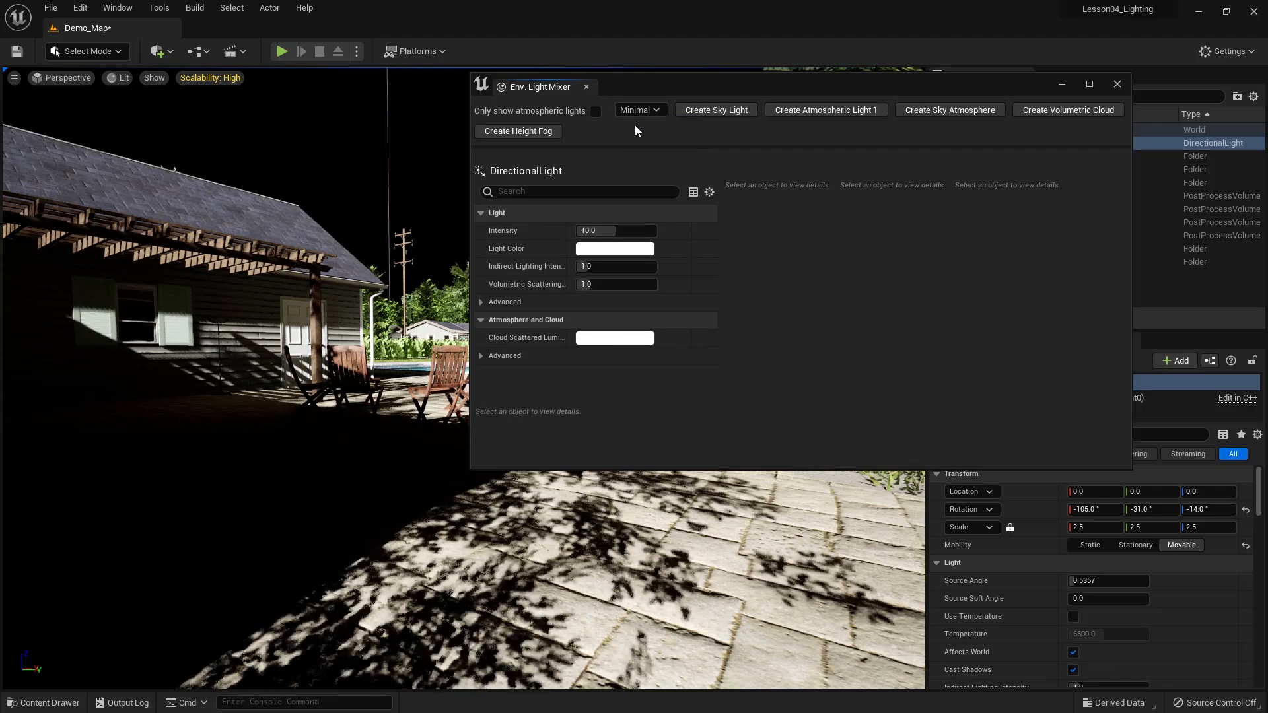
pyautogui.moveTo(802, 83); pyautogui.dragTo(391, 310)
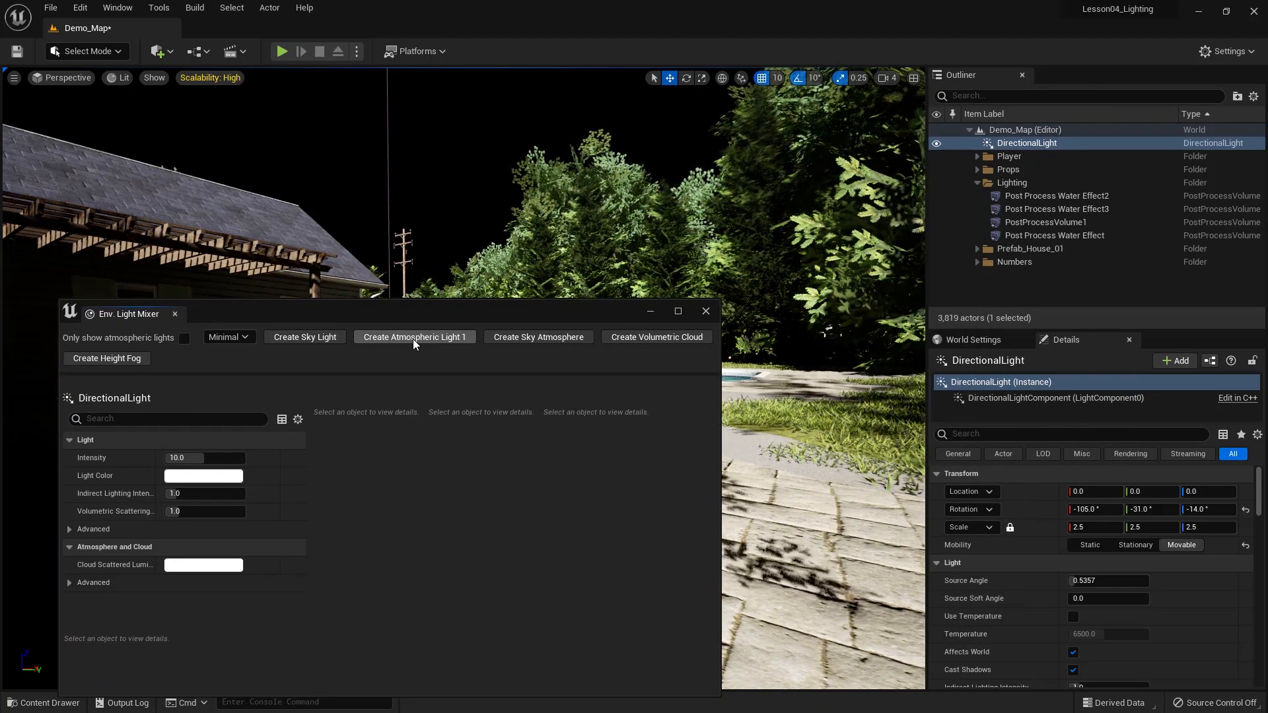
pyautogui.click(552, 338)
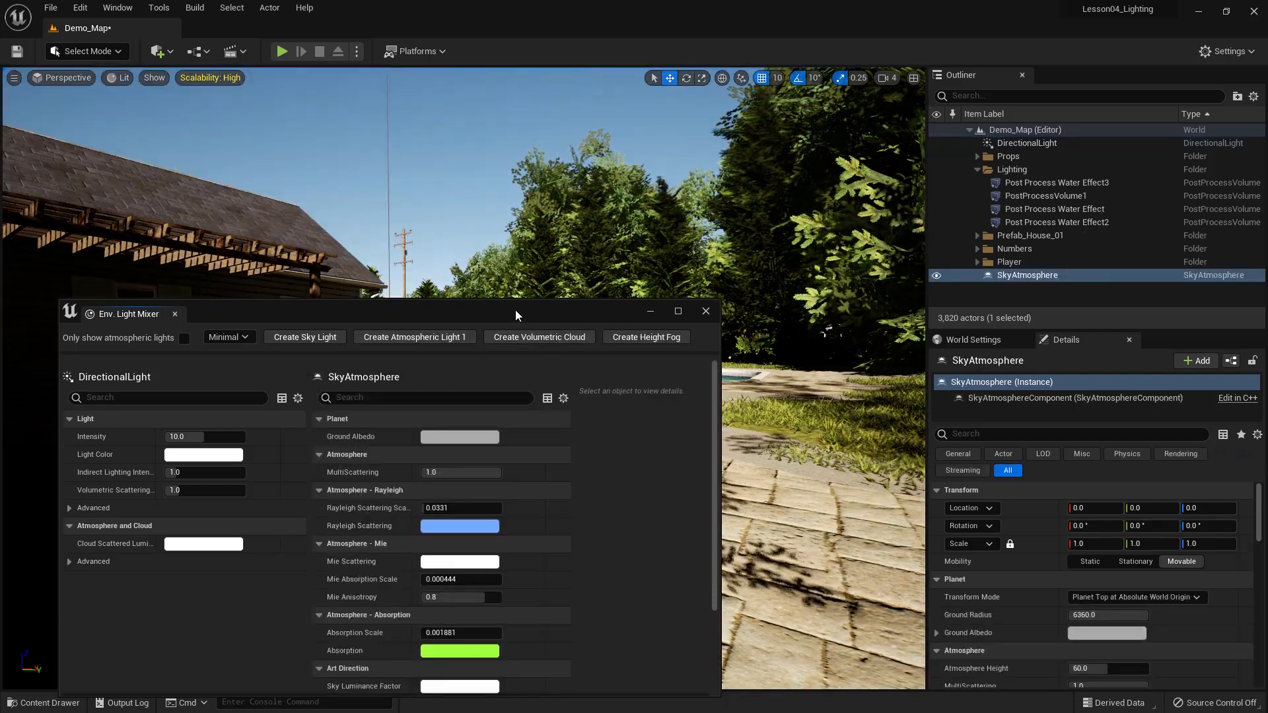
# Look through the SkyAtmosphere's settings in the Env. Light Mixer and its full list of details.
pyautogui.moveTo(514, 310); pyautogui.dragTo(1013, 268)
pyautogui.moveTo(1228, 522); pyautogui.dragTo(1237, 583)
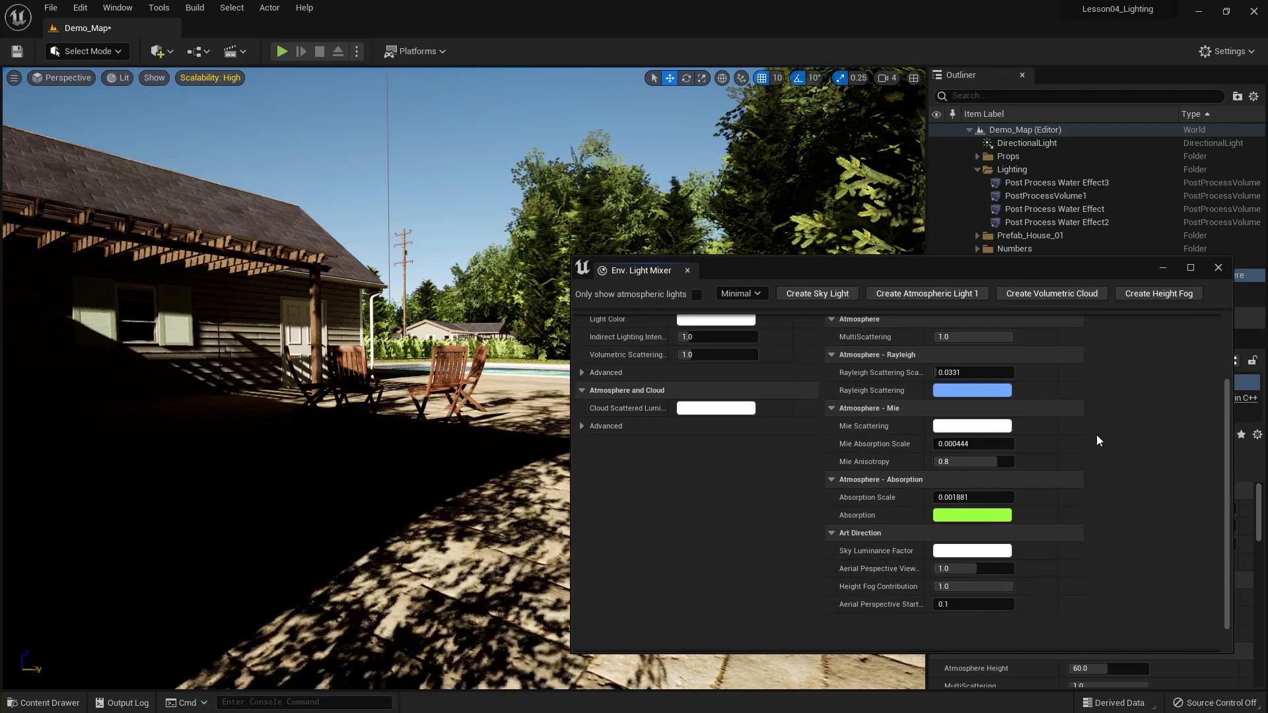
pyautogui.moveTo(1001, 267); pyautogui.dragTo(556, 249)
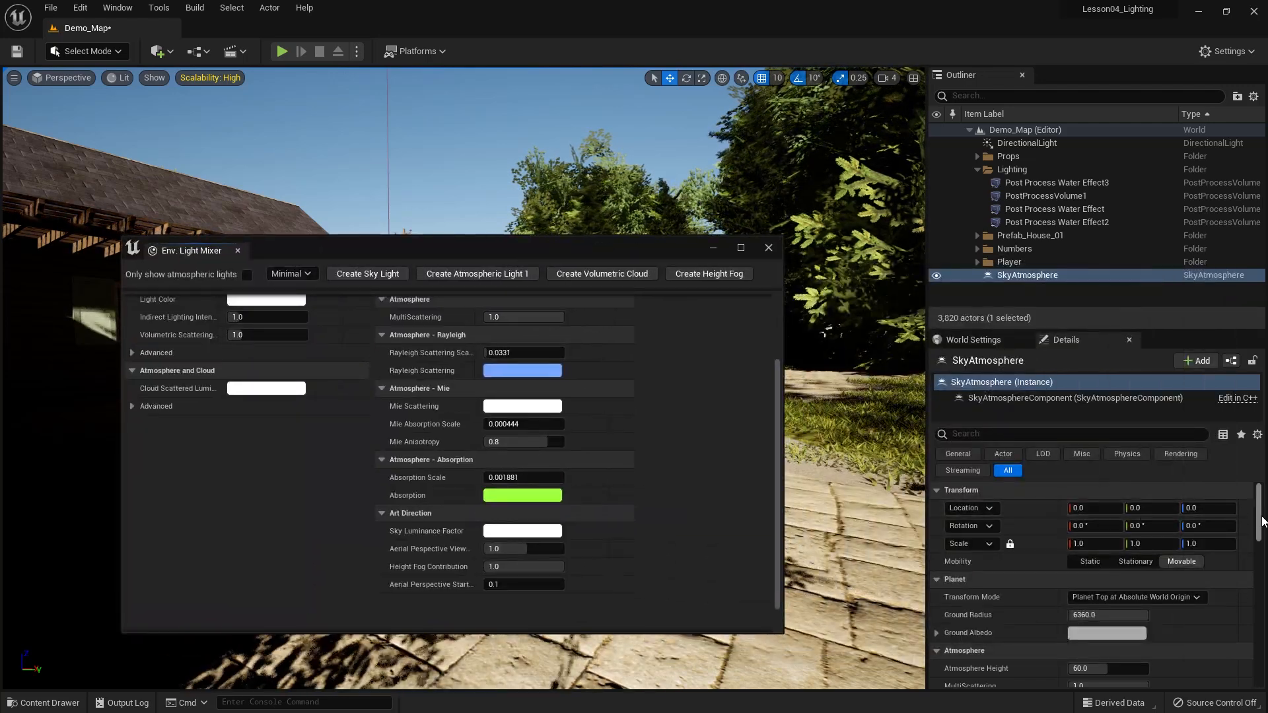
pyautogui.moveTo(1262, 519); pyautogui.dragTo(1263, 668)
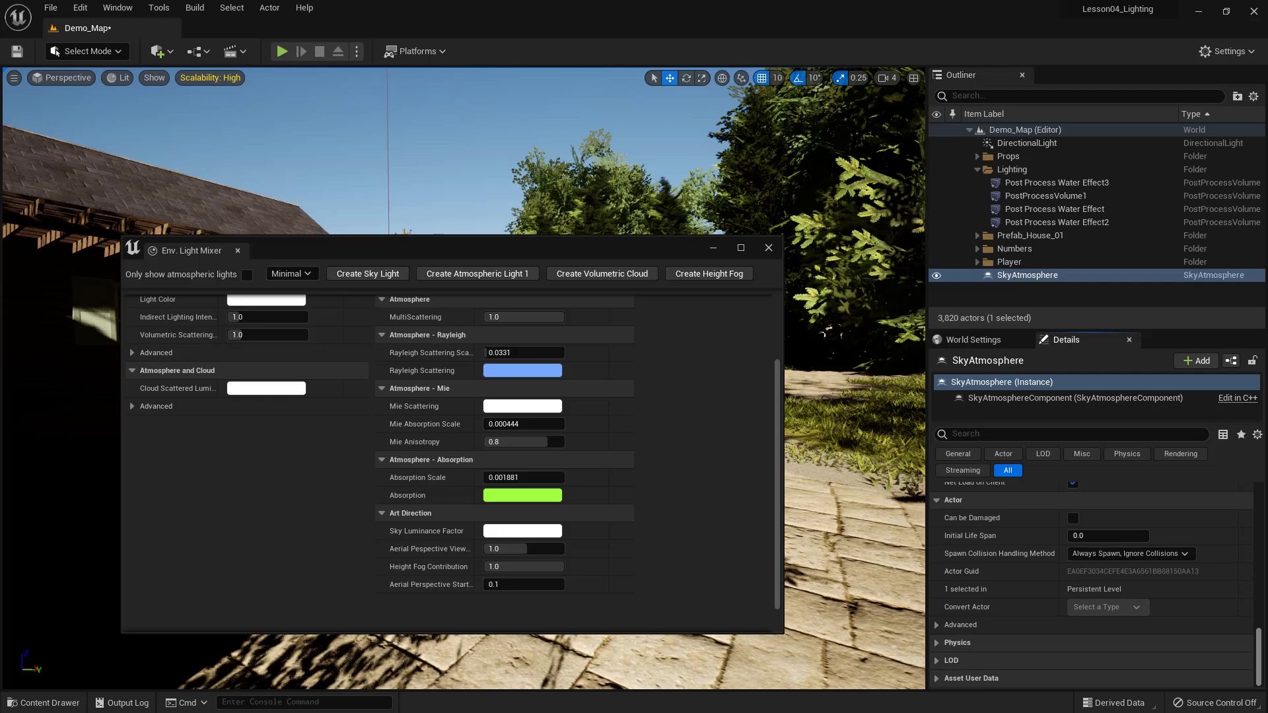
pyautogui.scroll(3, 563, 484)
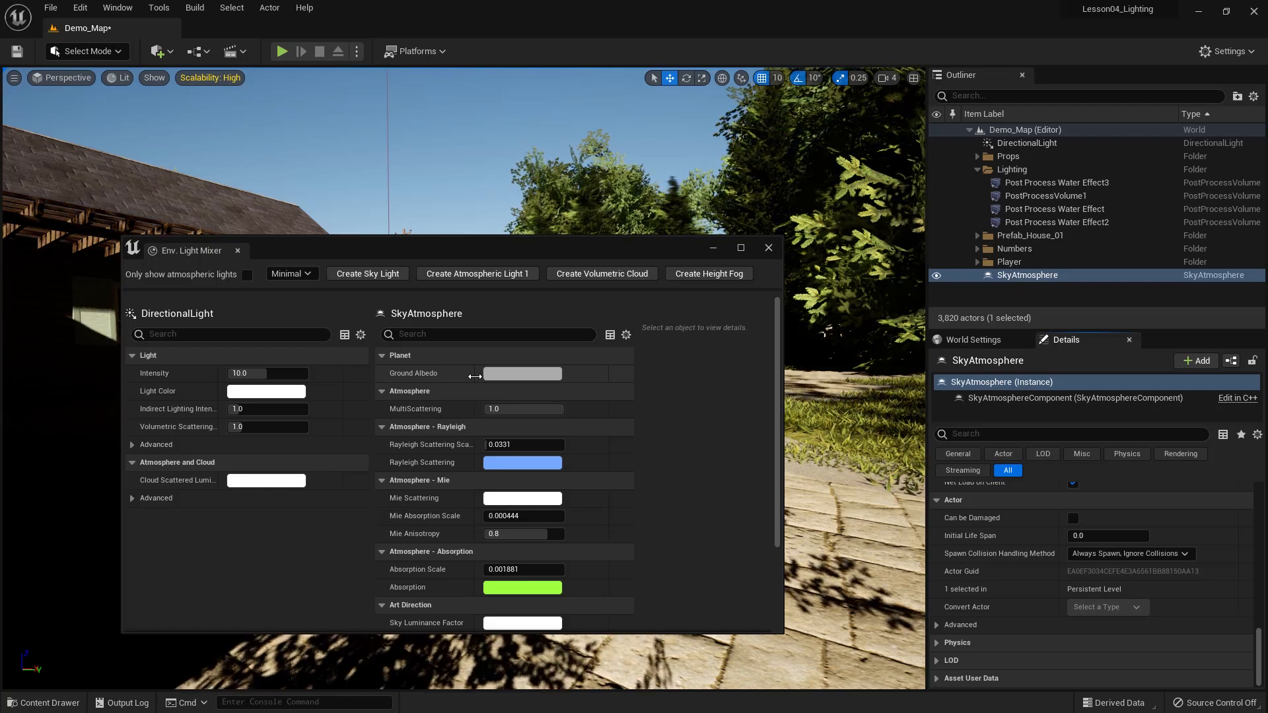
# Position the Env. Light Mixer so the shaded patio shows and create a Sky Light with it.
pyautogui.moveTo(441, 259); pyautogui.dragTo(569, 276)
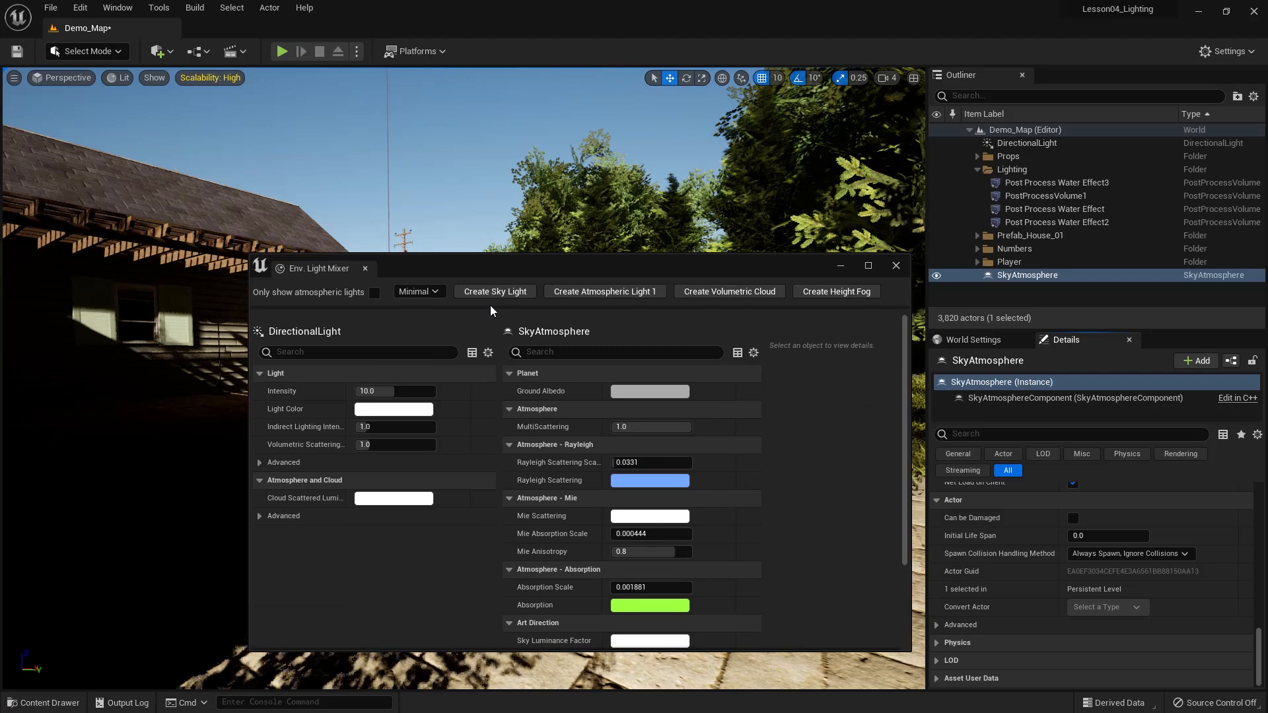
pyautogui.moveTo(494, 268); pyautogui.dragTo(667, 213)
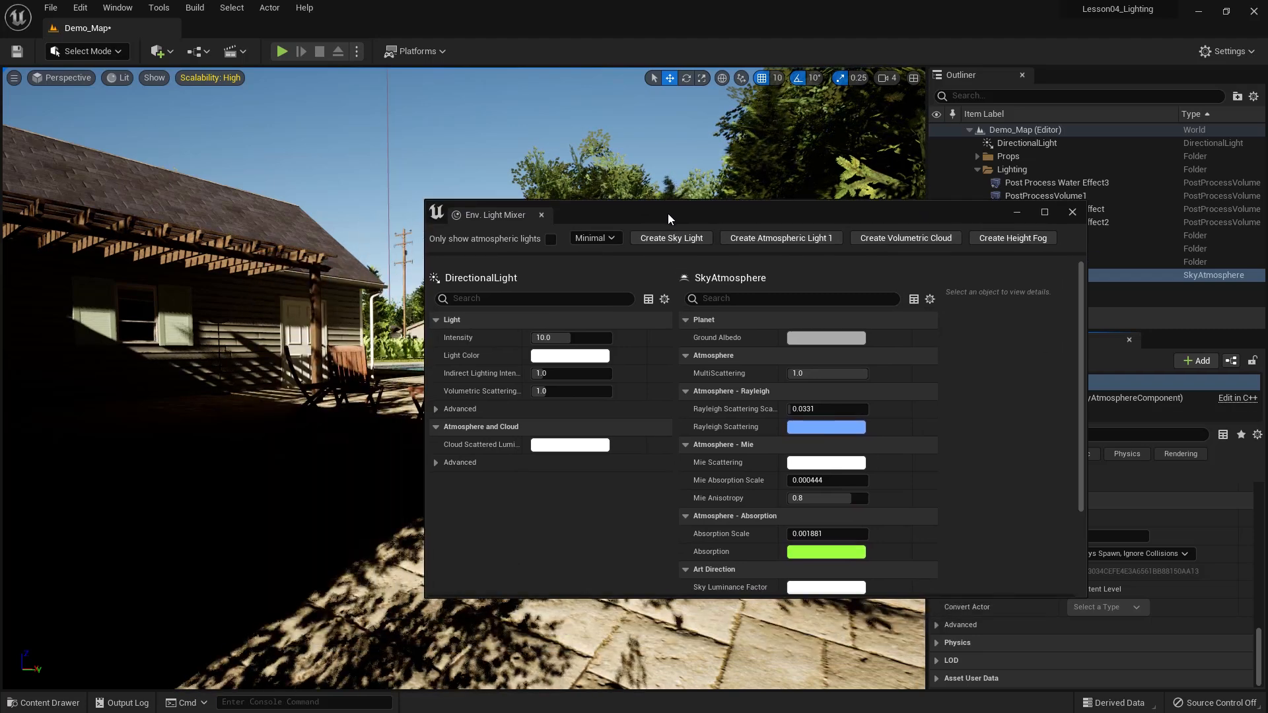
pyautogui.click(654, 237)
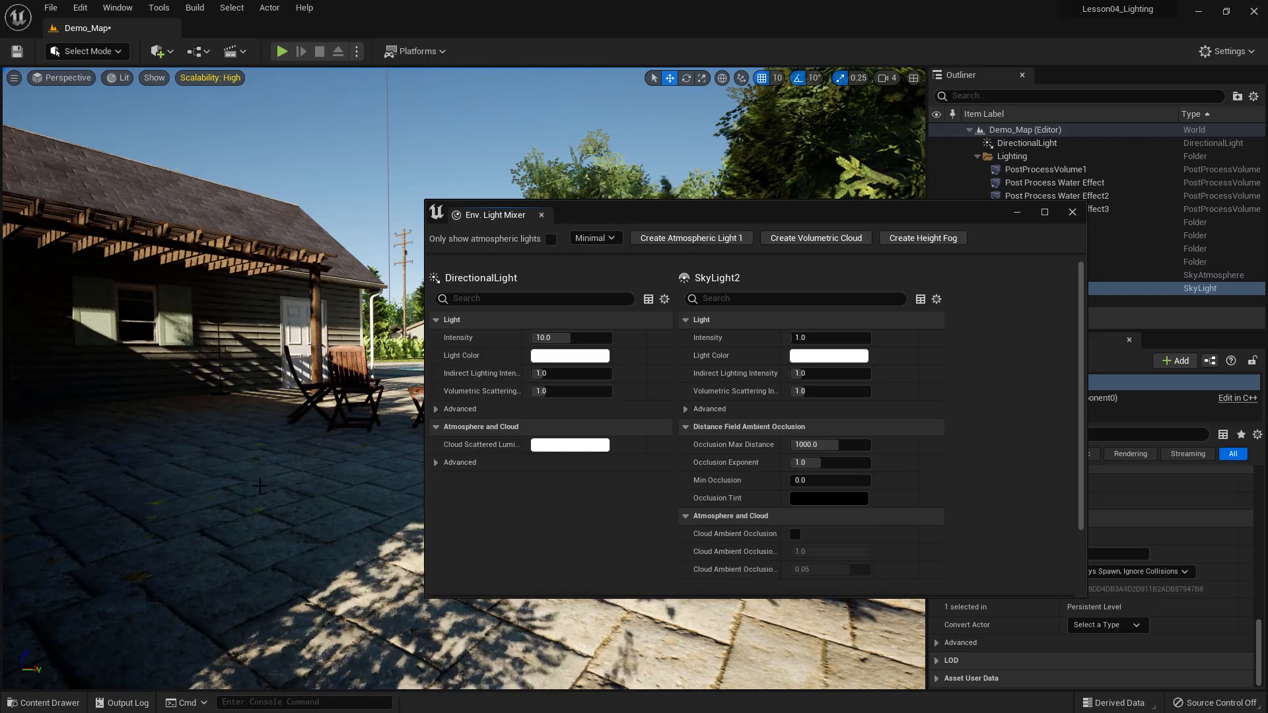
# Examine the new sky light's settings in the Env. Light Mixer and compare them with its full details, including Mobility.
pyautogui.scroll(-3, 672, 438)
pyautogui.scroll(3, 672, 434)
pyautogui.scroll(-3, 684, 442)
pyautogui.scroll(3, 621, 516)
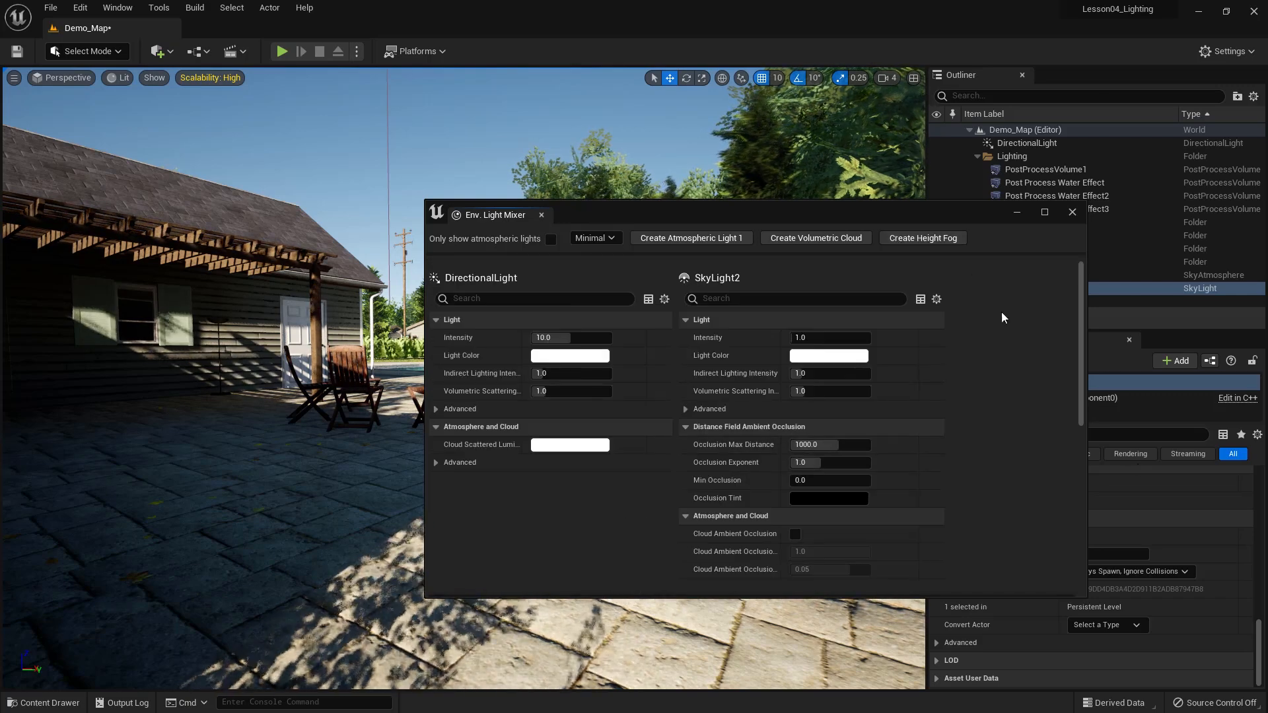
pyautogui.moveTo(952, 213); pyautogui.dragTo(743, 217)
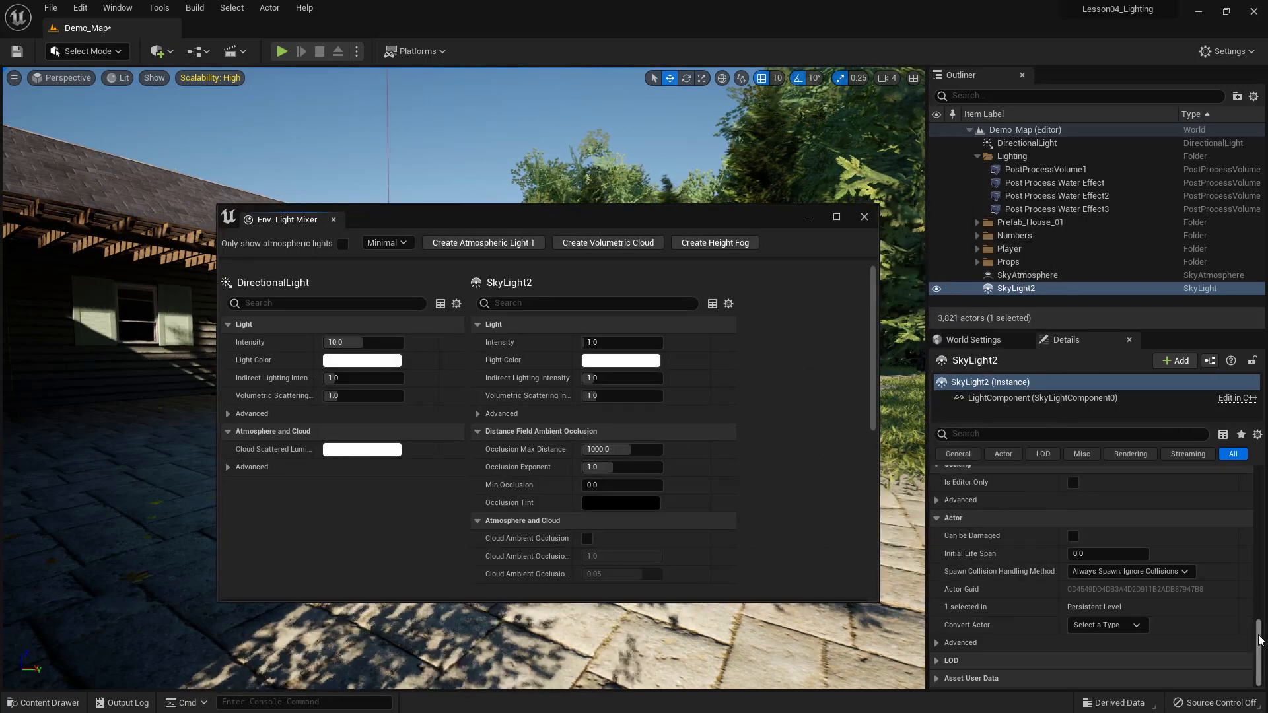
pyautogui.scroll(10, 1259, 640)
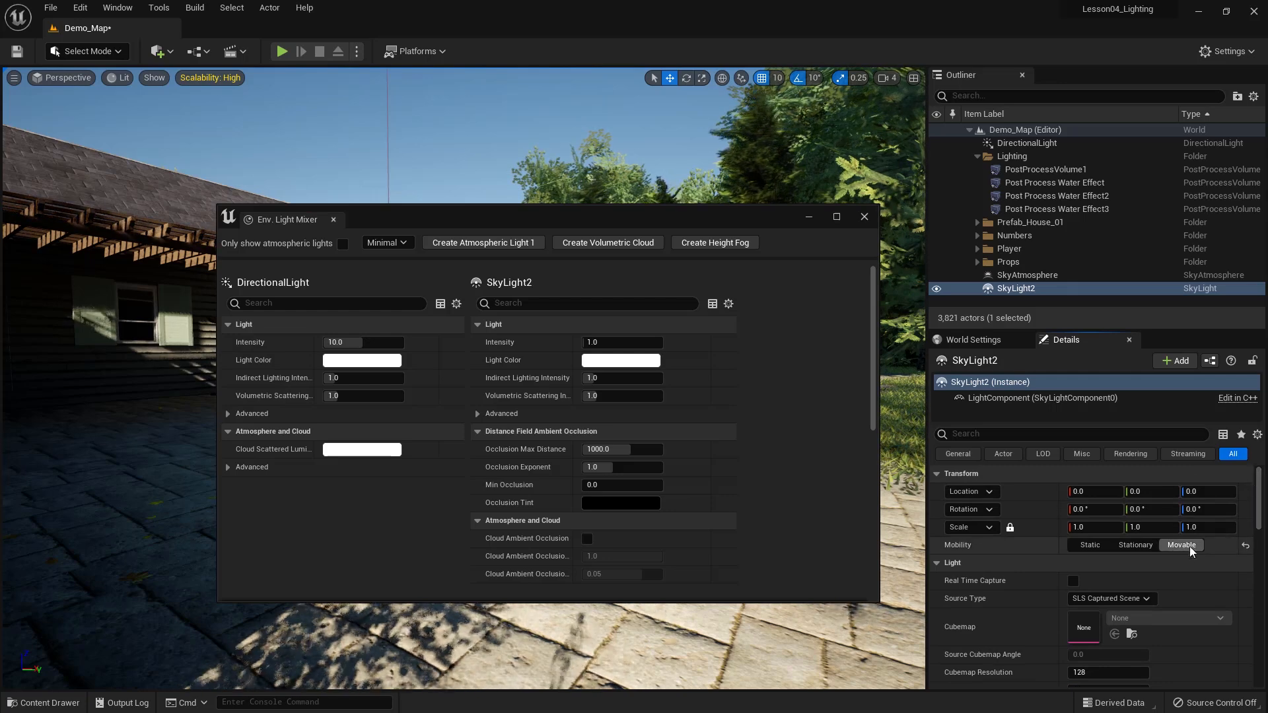
# Collapse the sky light's Distance Field Ambient Occlusion and Atmosphere and Cloud categories in the Env. Light Mixer.
pyautogui.moveTo(595, 229); pyautogui.dragTo(668, 258)
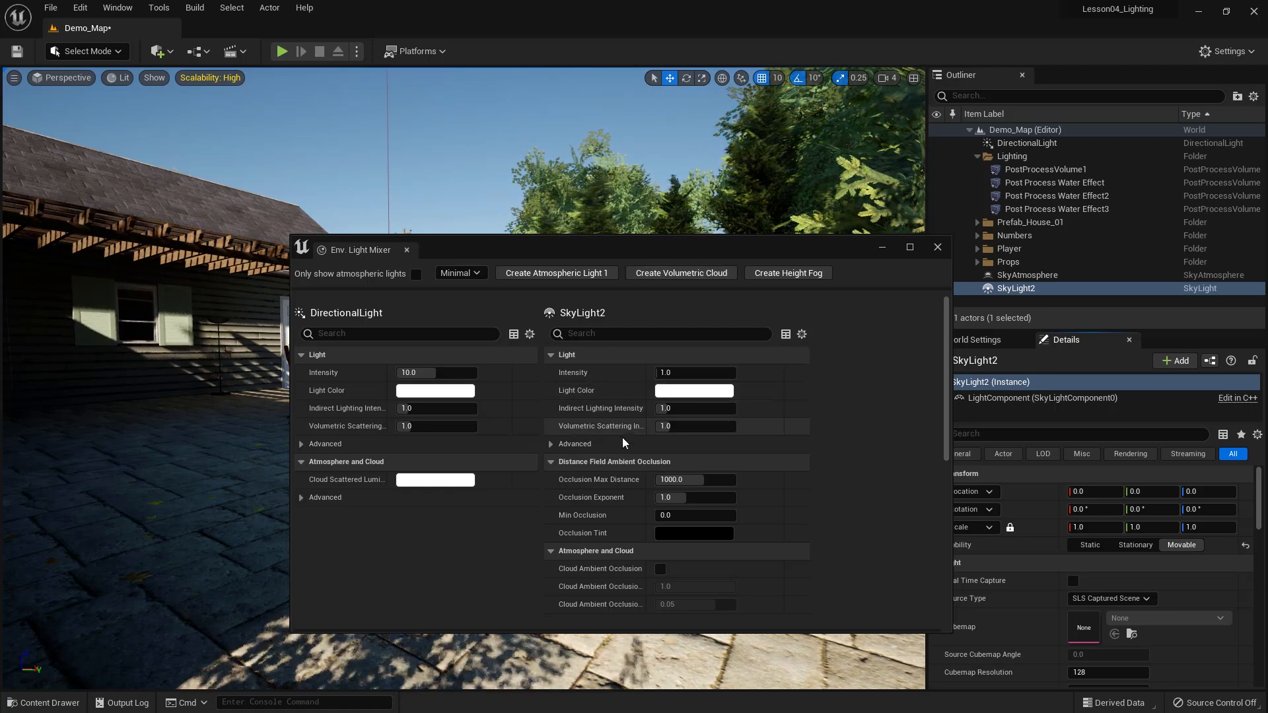
pyautogui.click(582, 462)
pyautogui.click(573, 477)
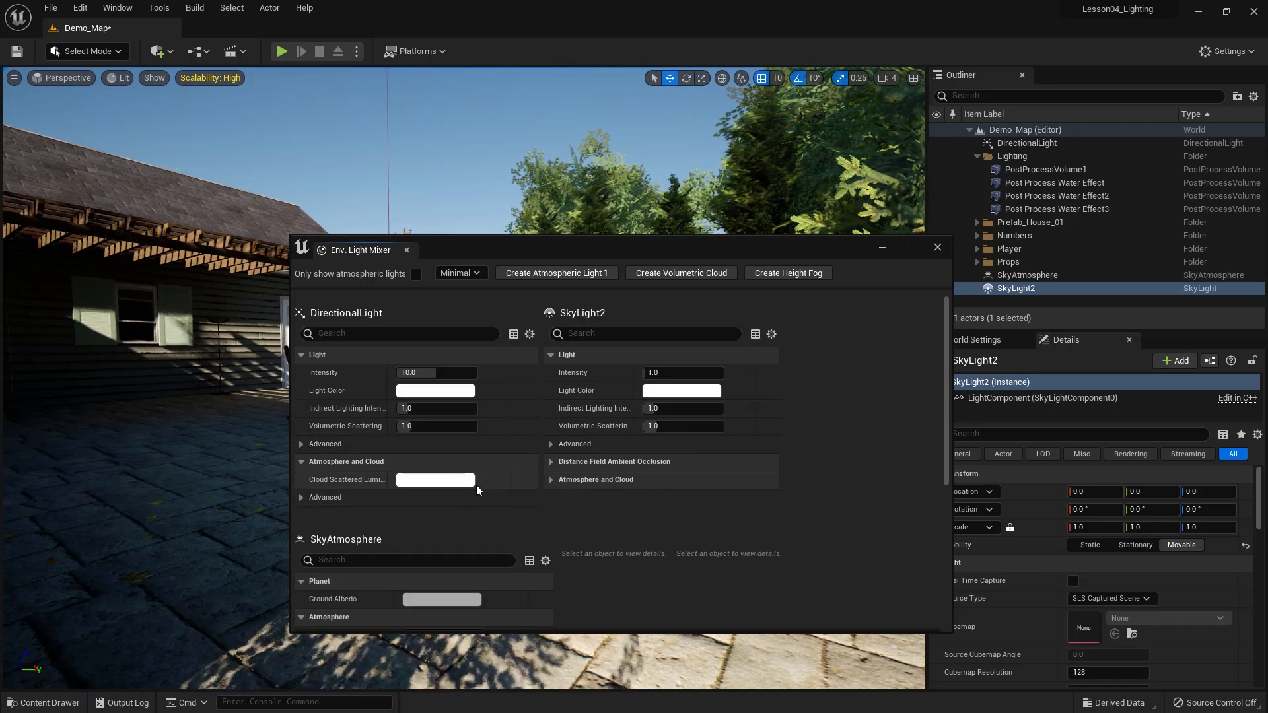
# Create a Volumetric Cloud with the Env. Light Mixer and bring its settings into view.
pyautogui.moveTo(534, 247); pyautogui.dragTo(732, 268)
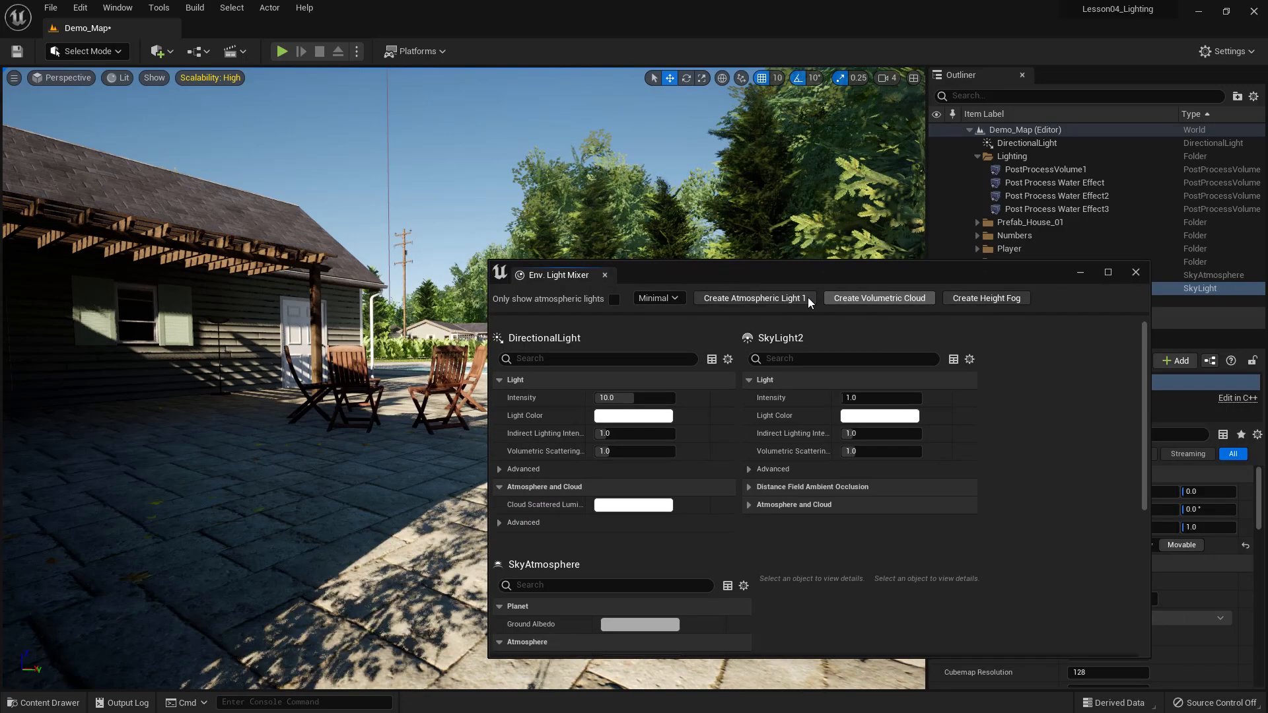
pyautogui.click(856, 298)
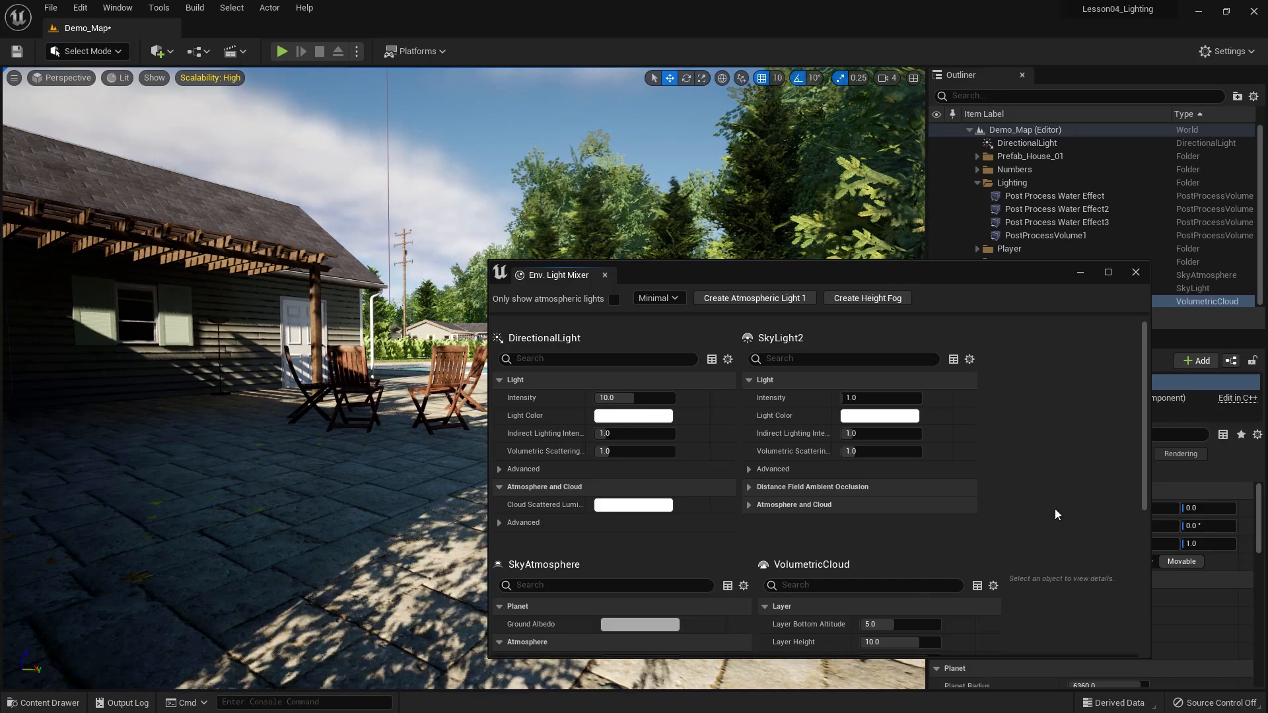
pyautogui.scroll(-2, 962, 478)
# Make the Env. Light Mixer window taller and narrower and reposition it over the viewport.
pyautogui.moveTo(874, 272); pyautogui.dragTo(813, 215)
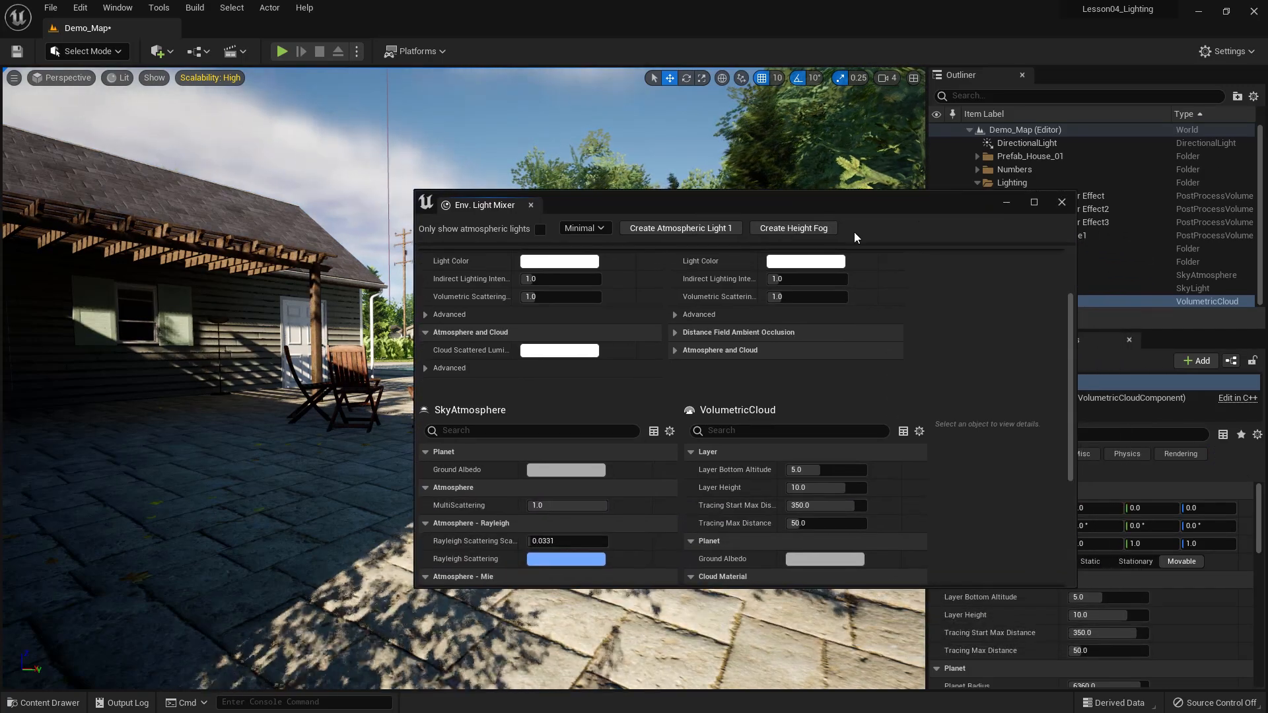
pyautogui.moveTo(917, 208); pyautogui.dragTo(896, 103)
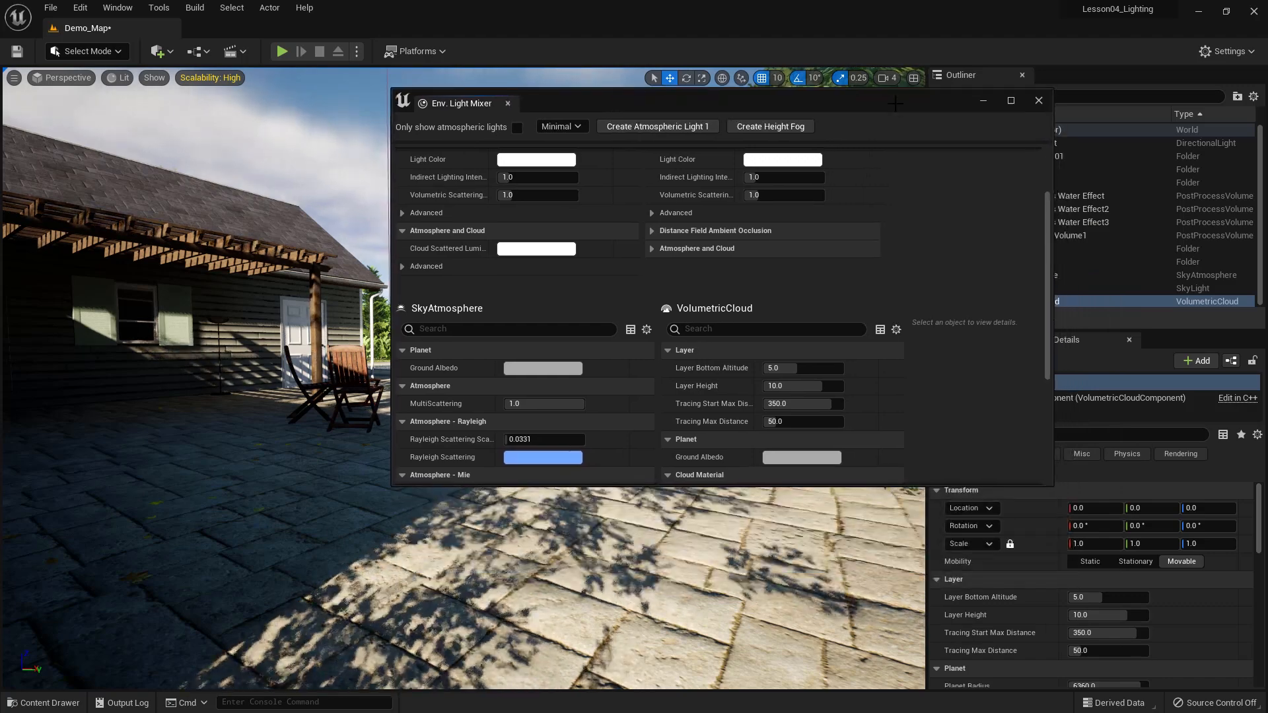
pyautogui.moveTo(1052, 486); pyautogui.dragTo(1072, 658)
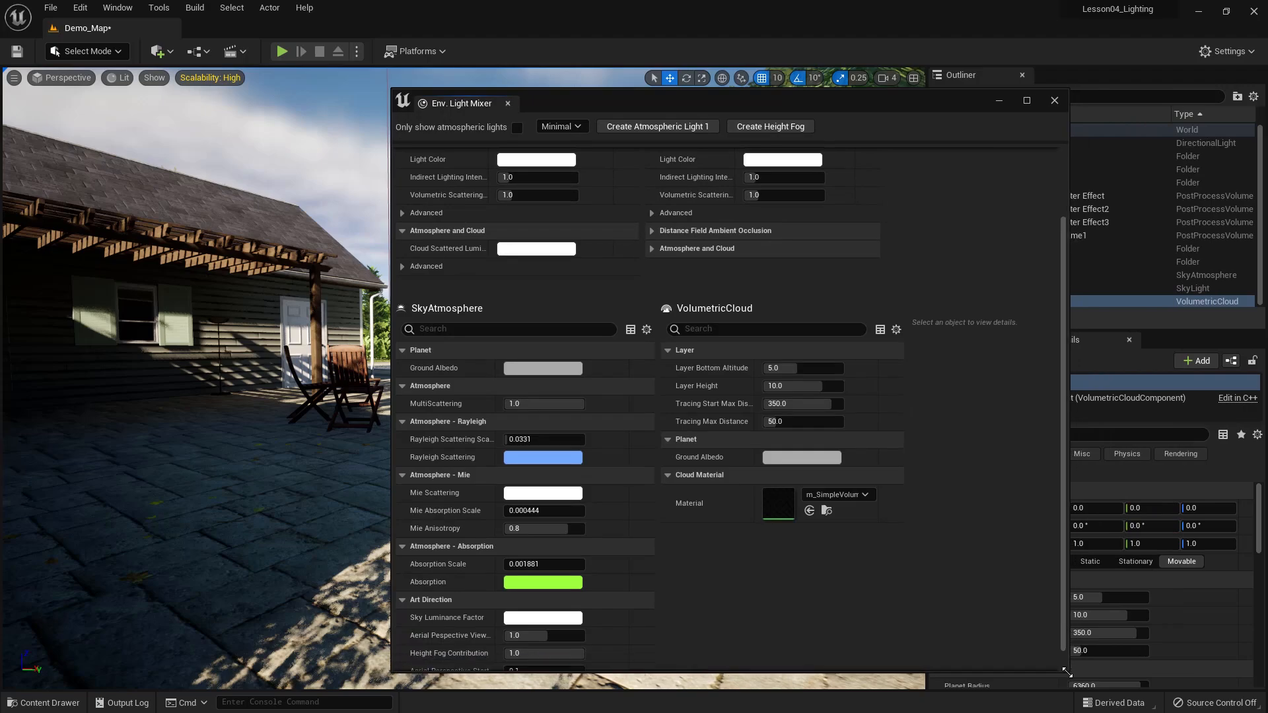
pyautogui.moveTo(445, 112); pyautogui.dragTo(443, 650)
pyautogui.moveTo(272, 631); pyautogui.dragTo(344, 212)
pyautogui.moveTo(495, 208); pyautogui.dragTo(639, 200)
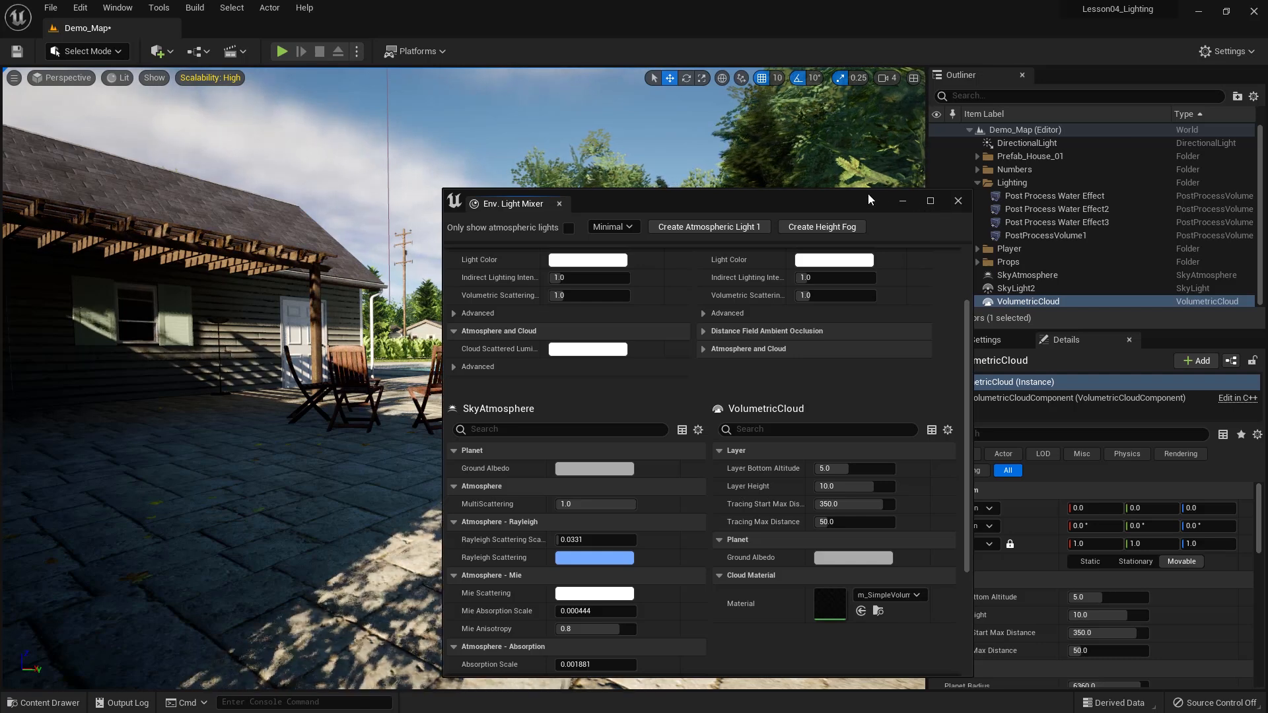
pyautogui.moveTo(853, 196); pyautogui.dragTo(715, 183)
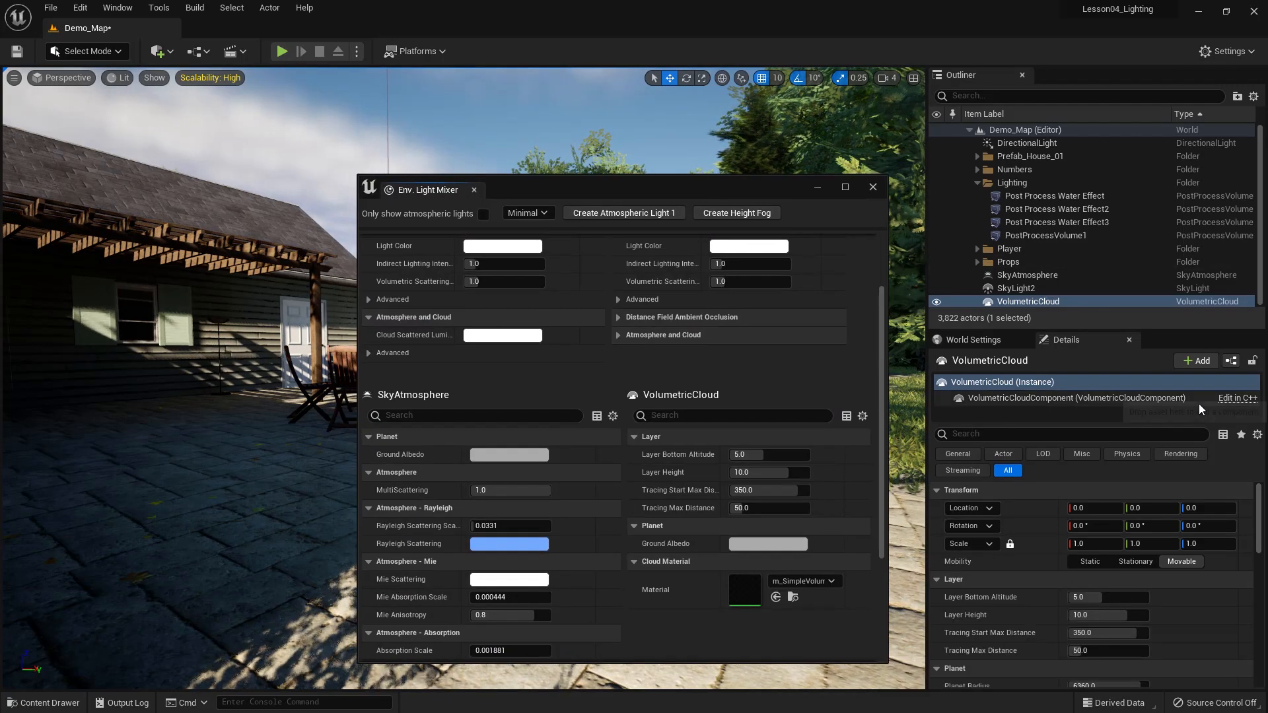
# Look through the VolumetricCloud's full details and find the Env. Light Mixer entry among the editor's available windows.
pyautogui.scroll(-5, 1135, 510)
pyautogui.scroll(-10, 1135, 511)
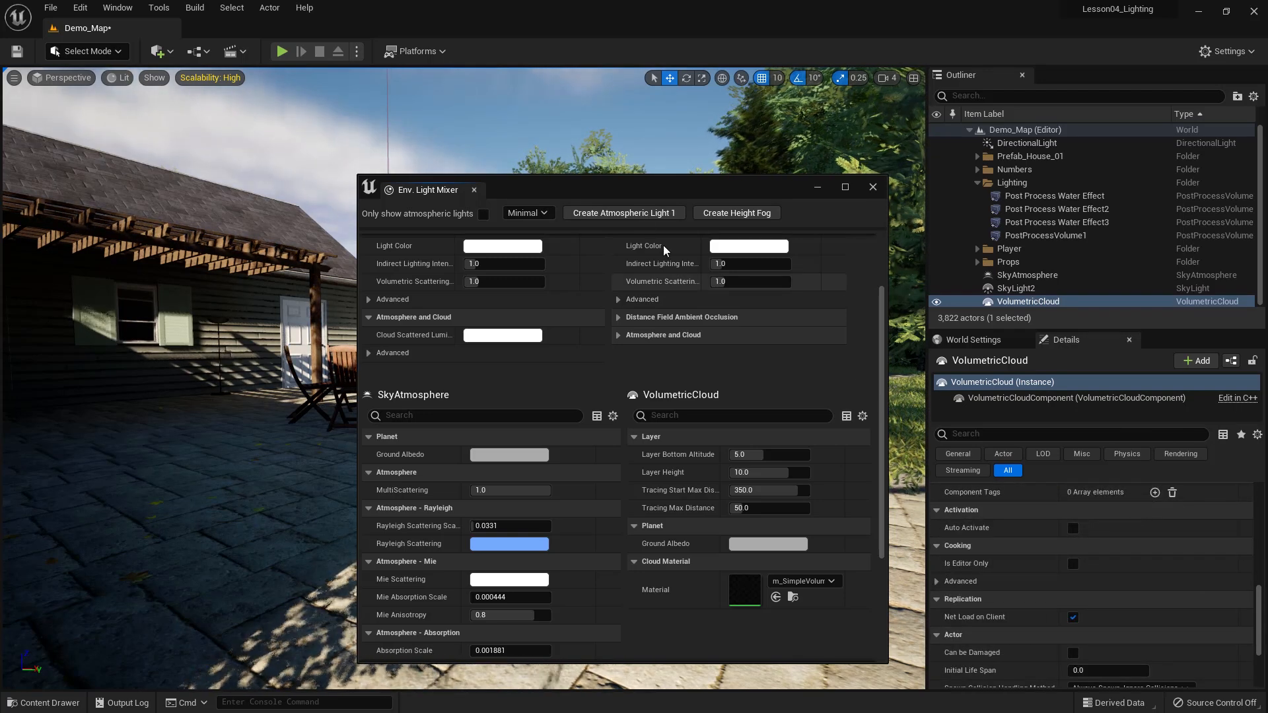
pyautogui.moveTo(631, 189); pyautogui.dragTo(614, 145)
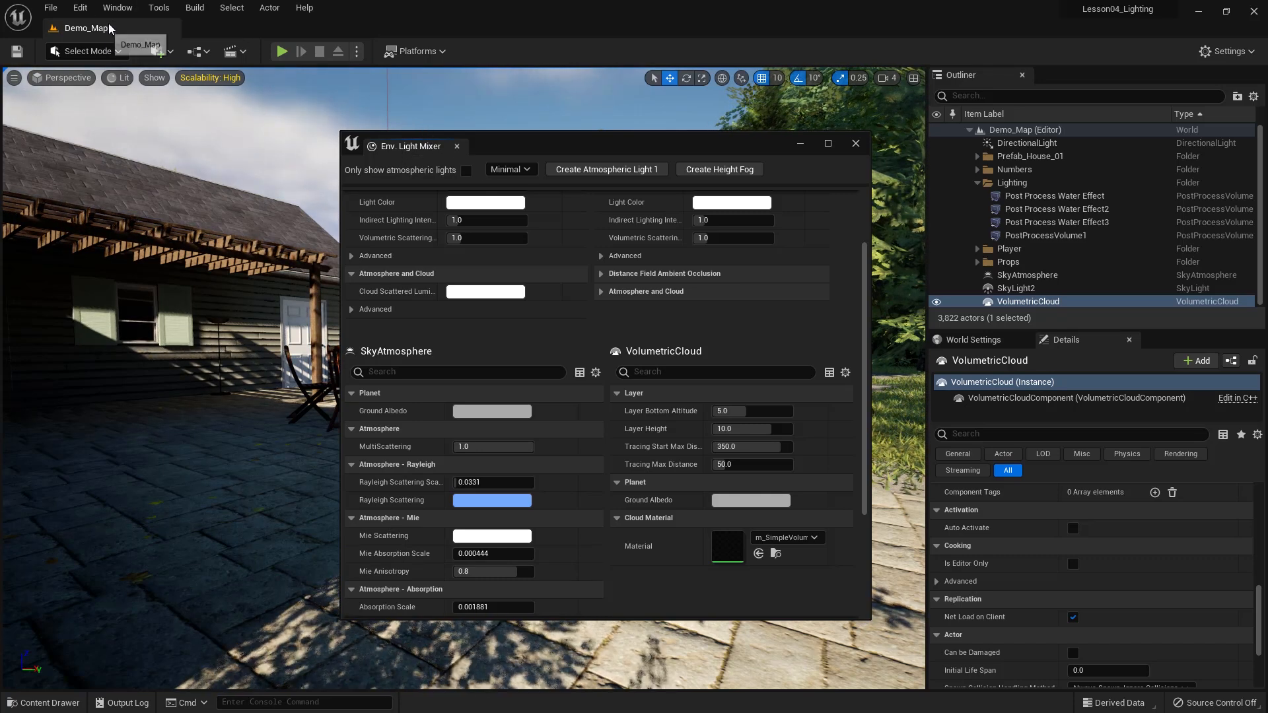
pyautogui.click(118, 10)
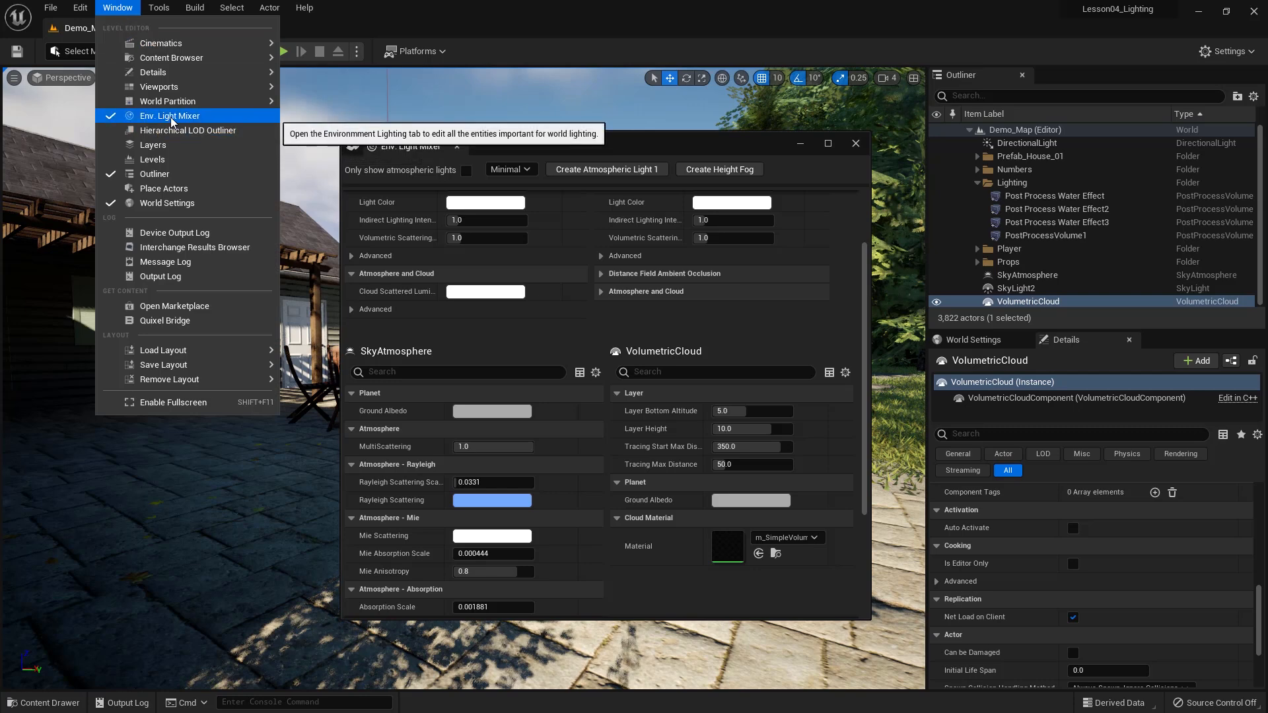
pyautogui.click(565, 150)
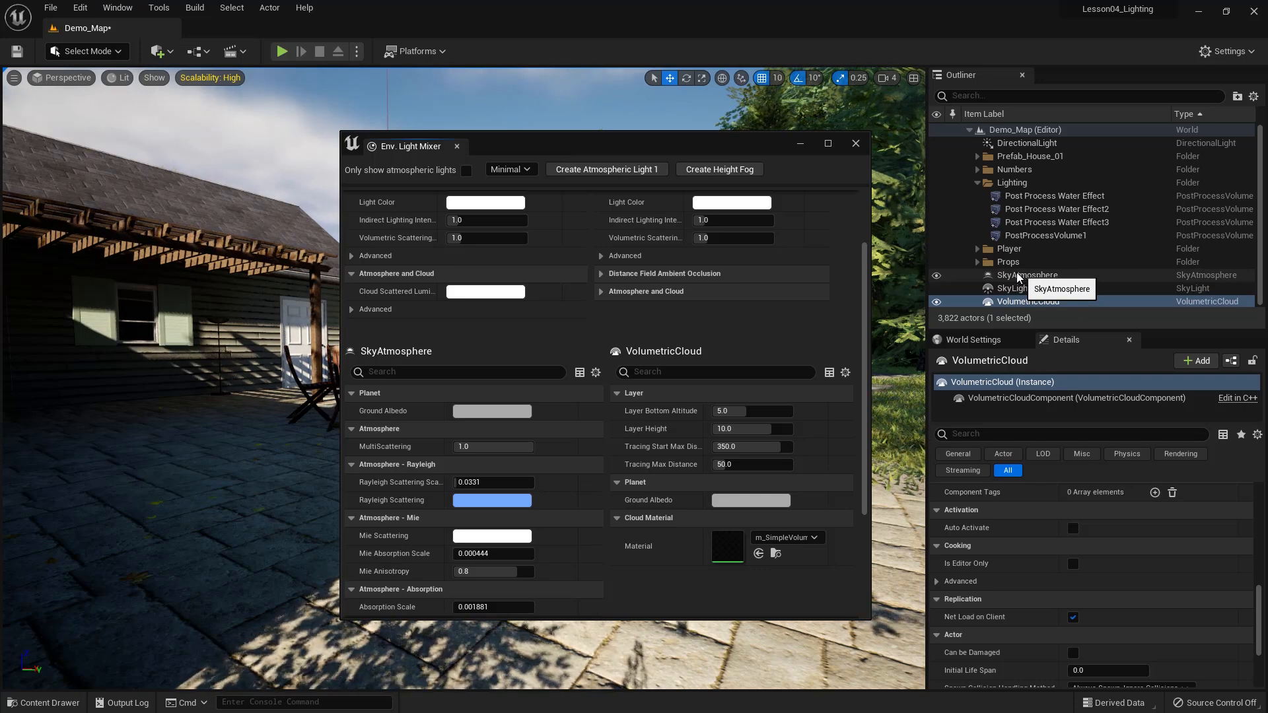
# Set the directional light's Intensity to 8 in the Env. Light Mixer.
pyautogui.scroll(3, 542, 337)
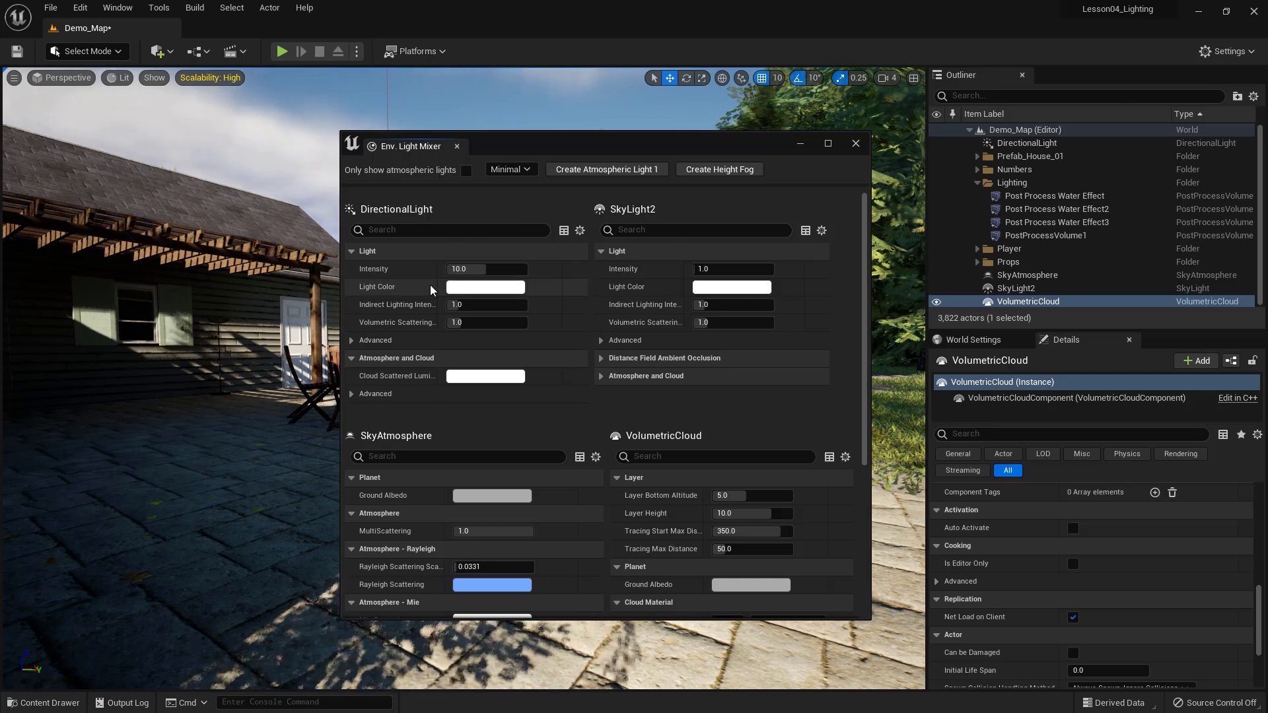
pyautogui.moveTo(498, 147); pyautogui.dragTo(528, 167)
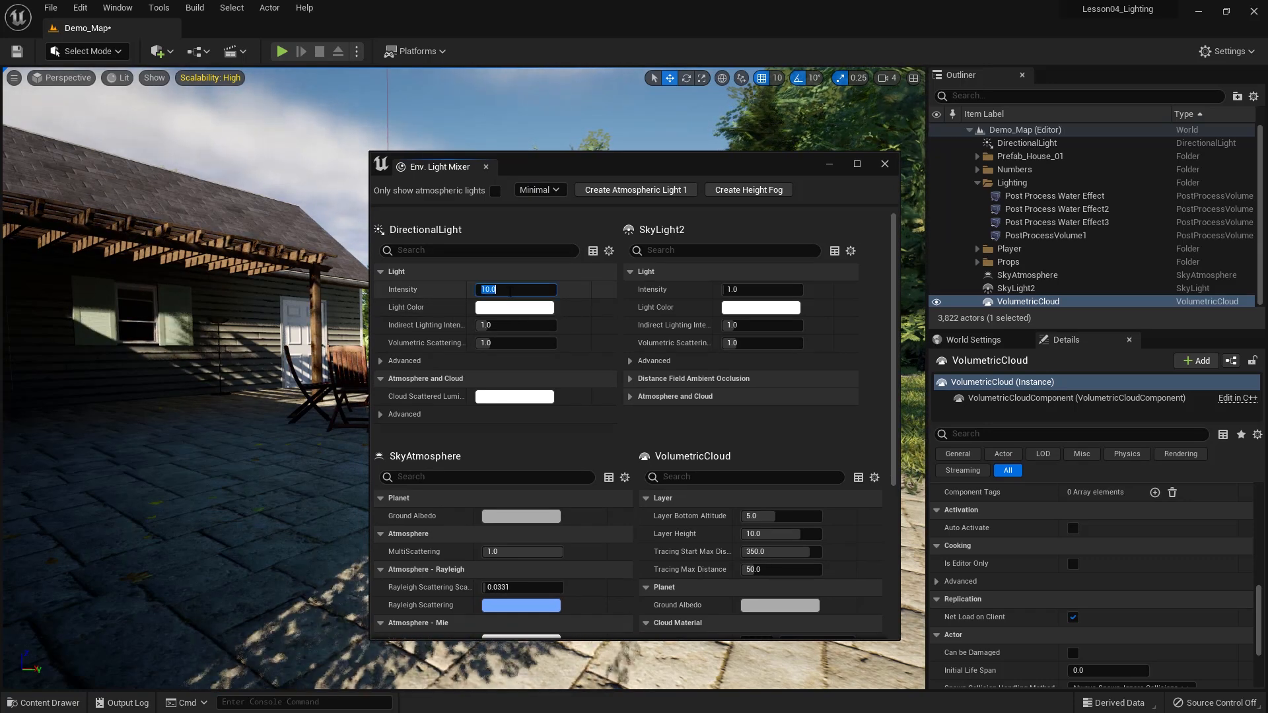
pyautogui.write('8')
pyautogui.press('Return')
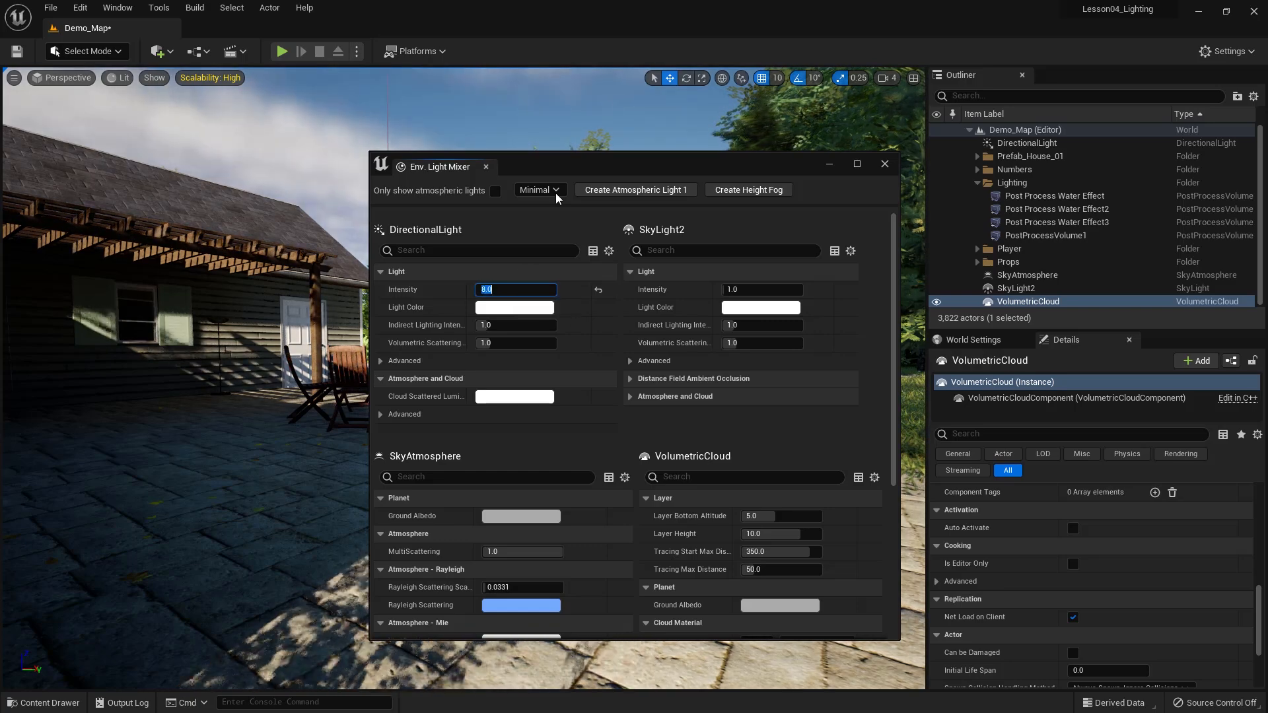
# Limit the directional light's settings in the Env. Light Mixer with Show Only Modified Properties.
pyautogui.moveTo(553, 173); pyautogui.dragTo(710, 212)
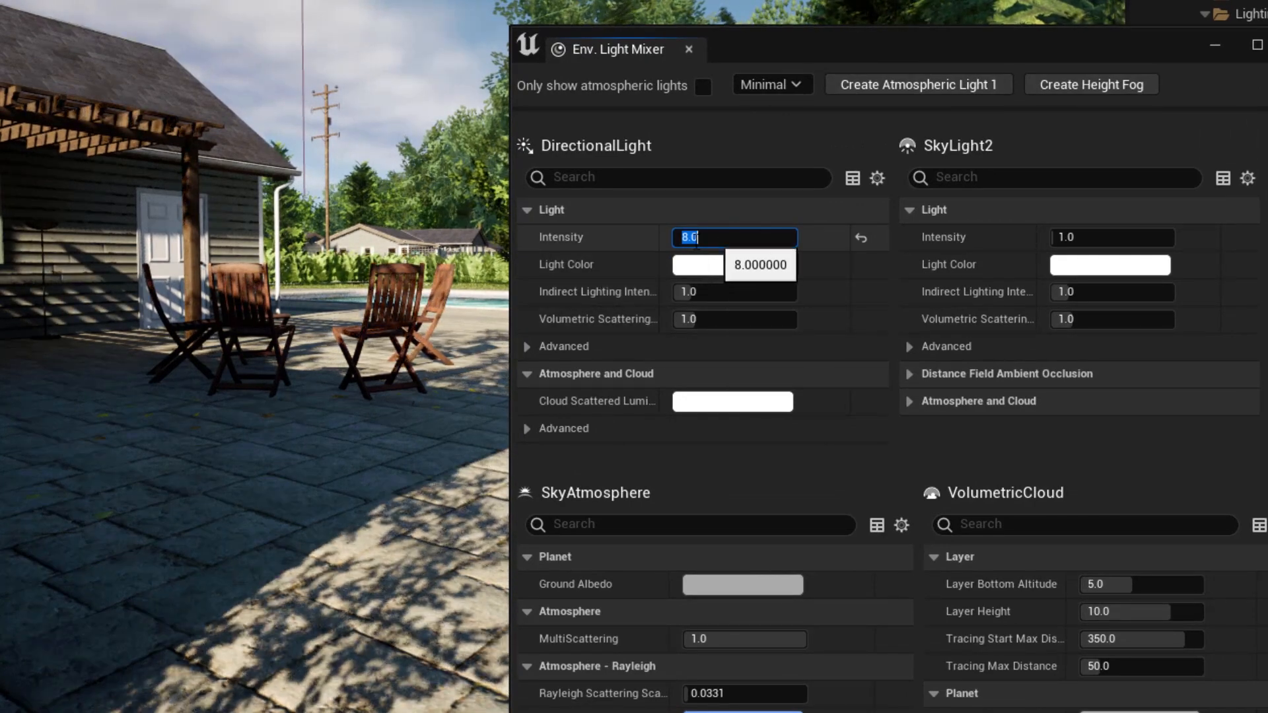
pyautogui.click(873, 175)
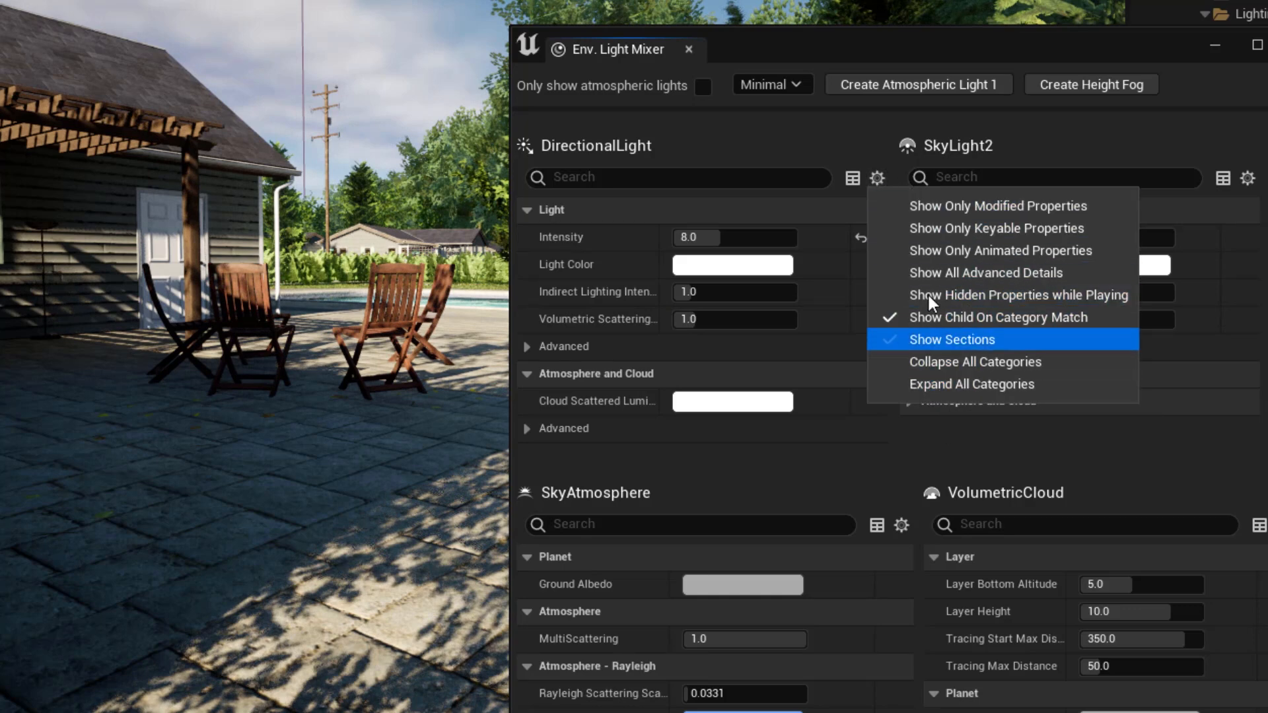
pyautogui.click(953, 205)
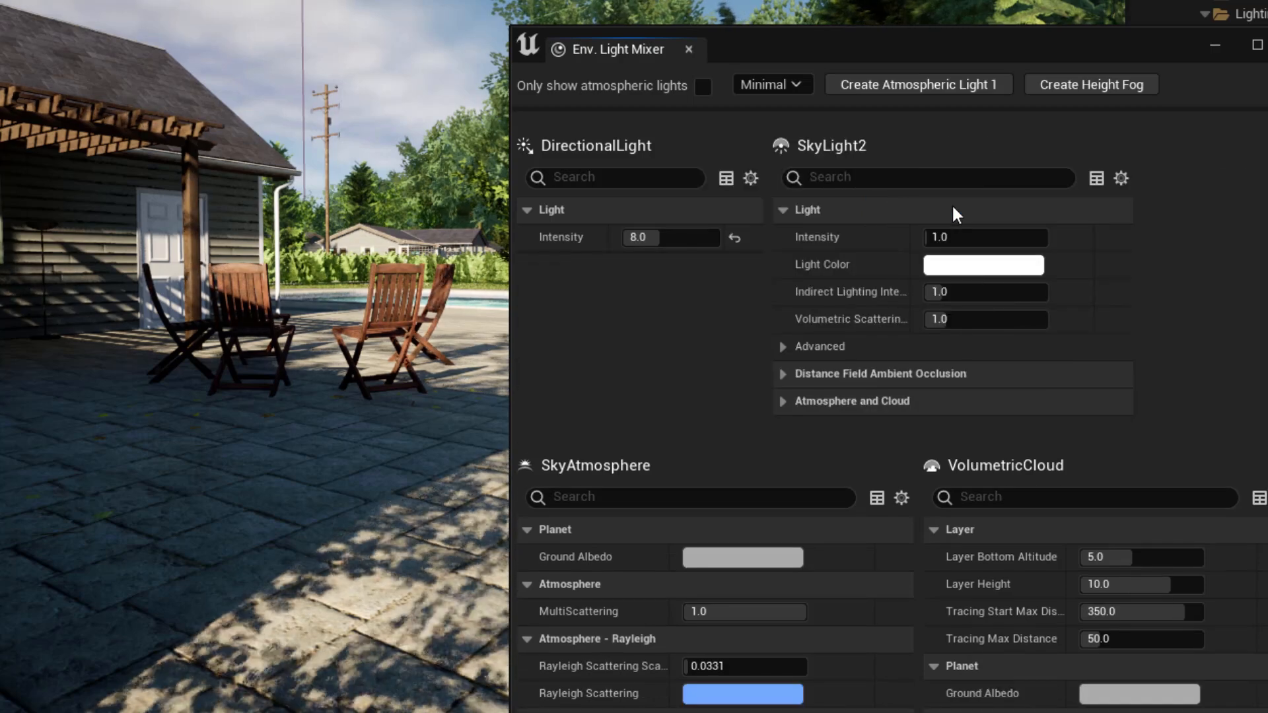